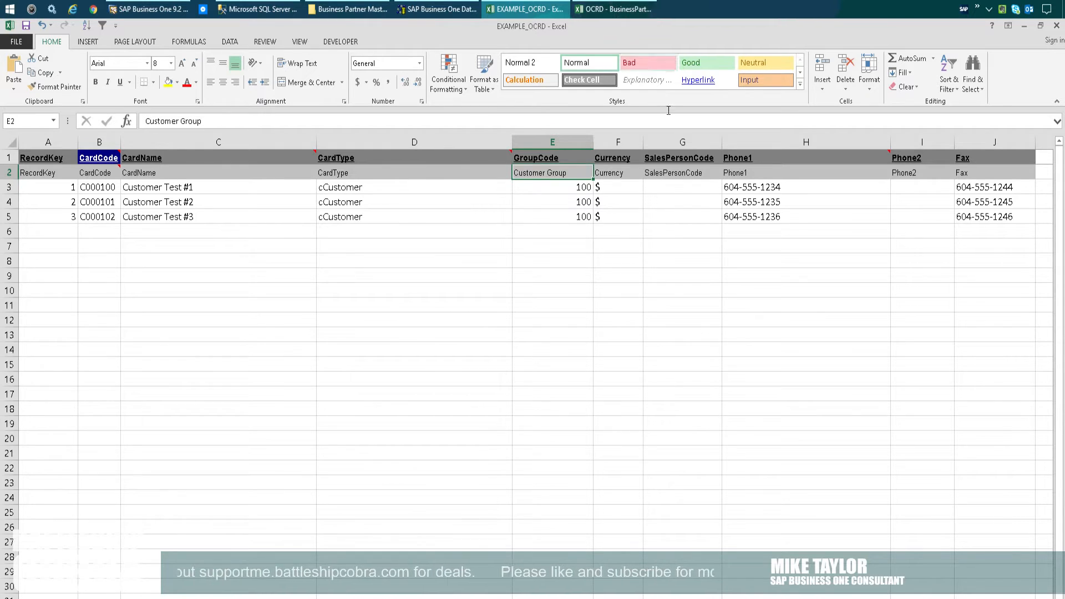
- Switch to the OCRD - BusinessPartners1 workbook and examine its column headers from CardCode through the Properties fields and beyond
scroll(979, 575, right, 1)
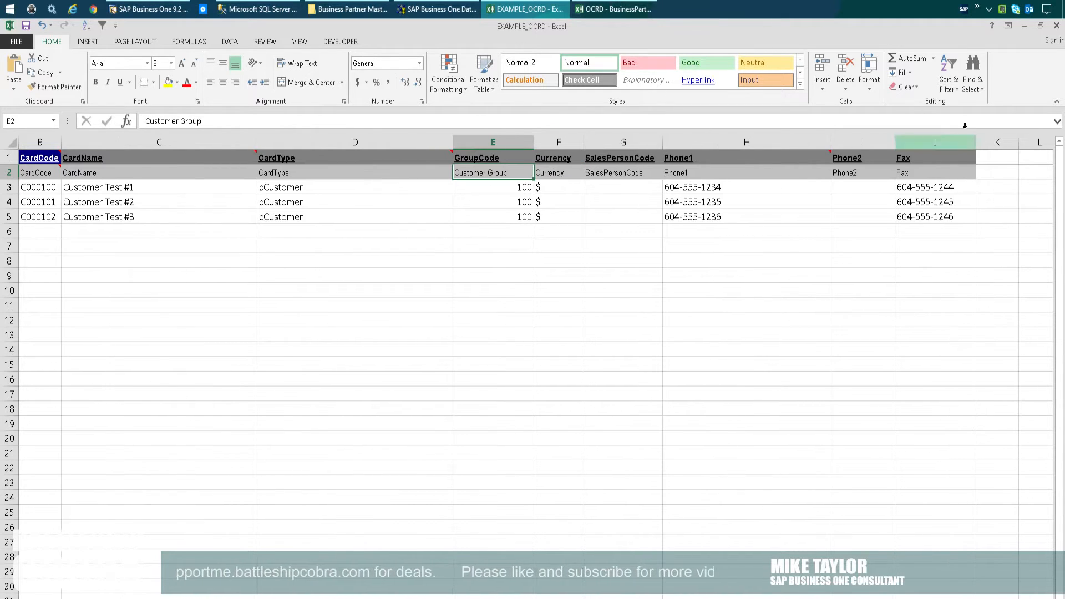
click(613, 9)
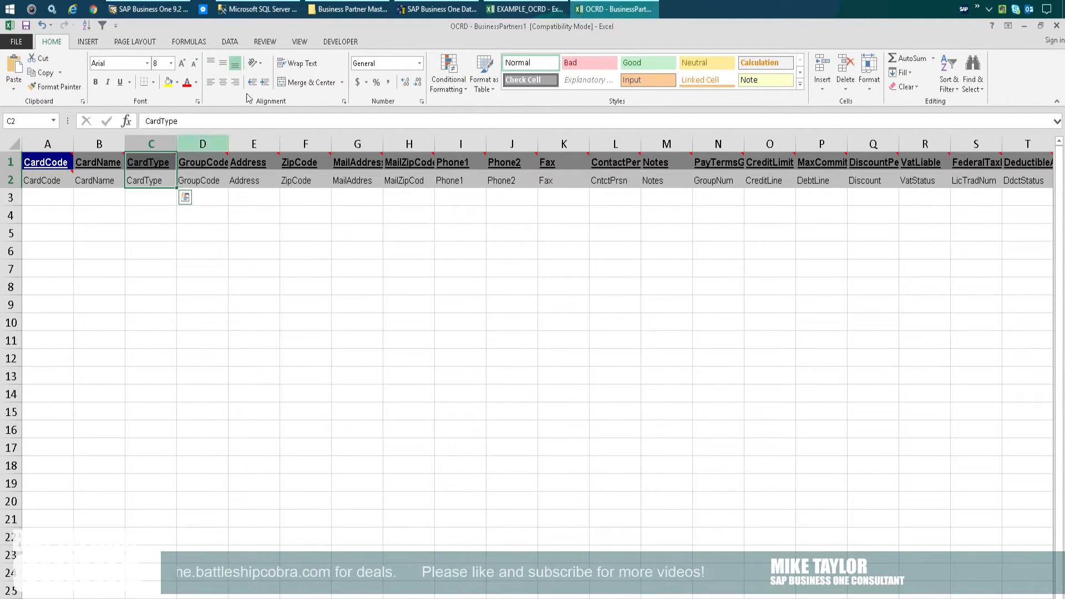
scroll(675, 582, right, 20)
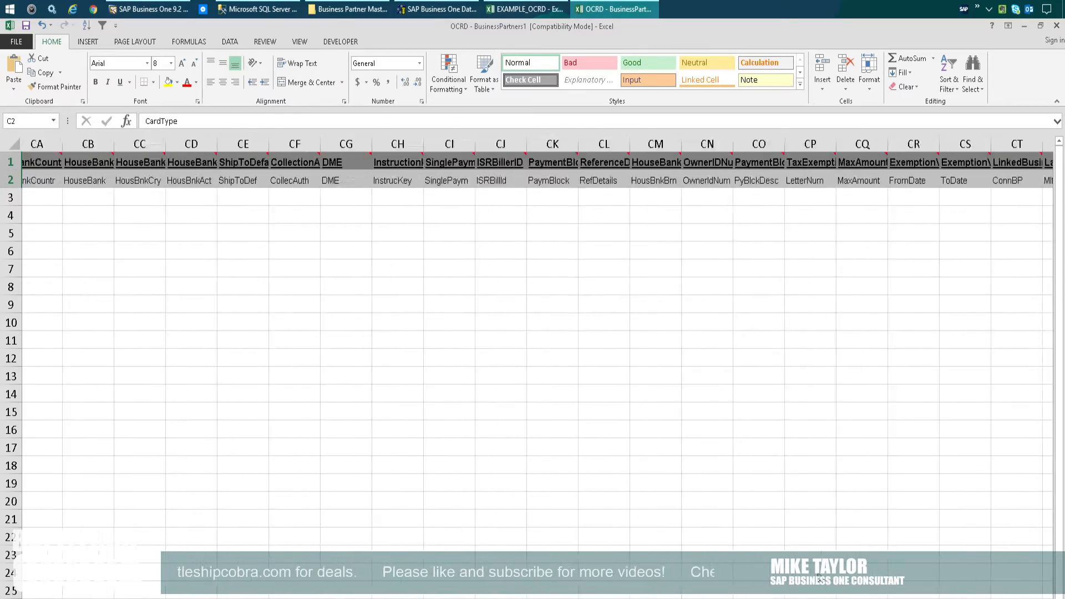
scroll(929, 578, right, 20)
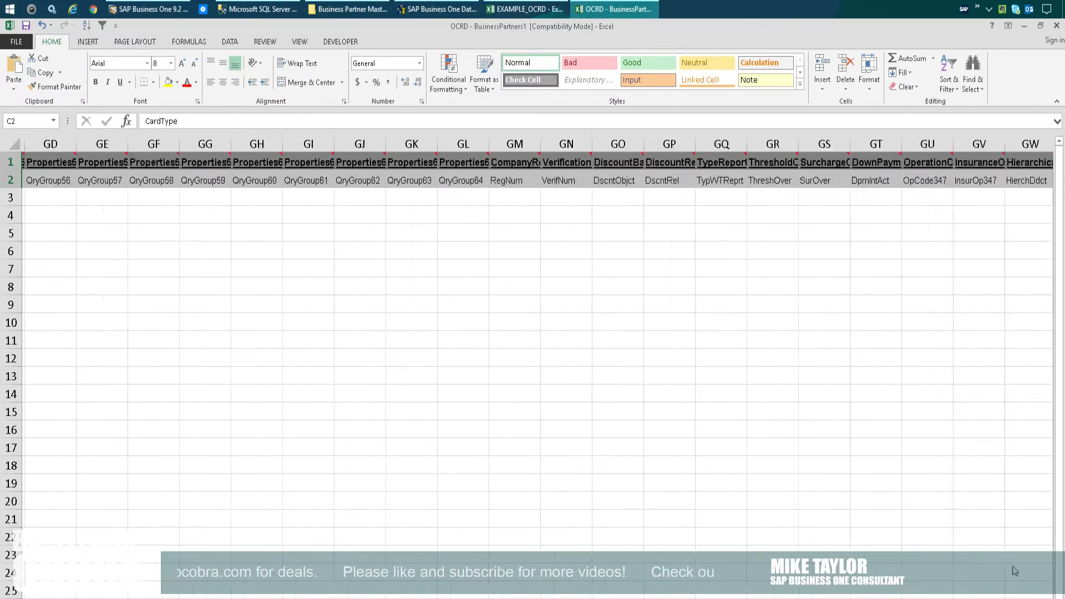
scroll(900, 577, left, 20)
scroll(900, 577, left, 20)
scroll(943, 572, right, 20)
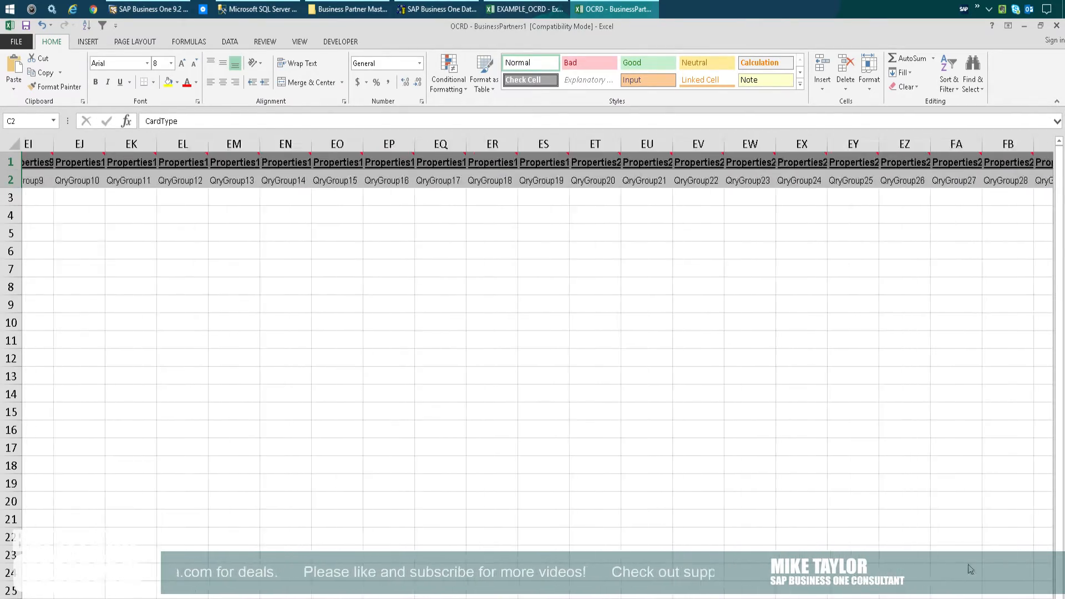
scroll(832, 574, left, 20)
scroll(693, 573, left, 2)
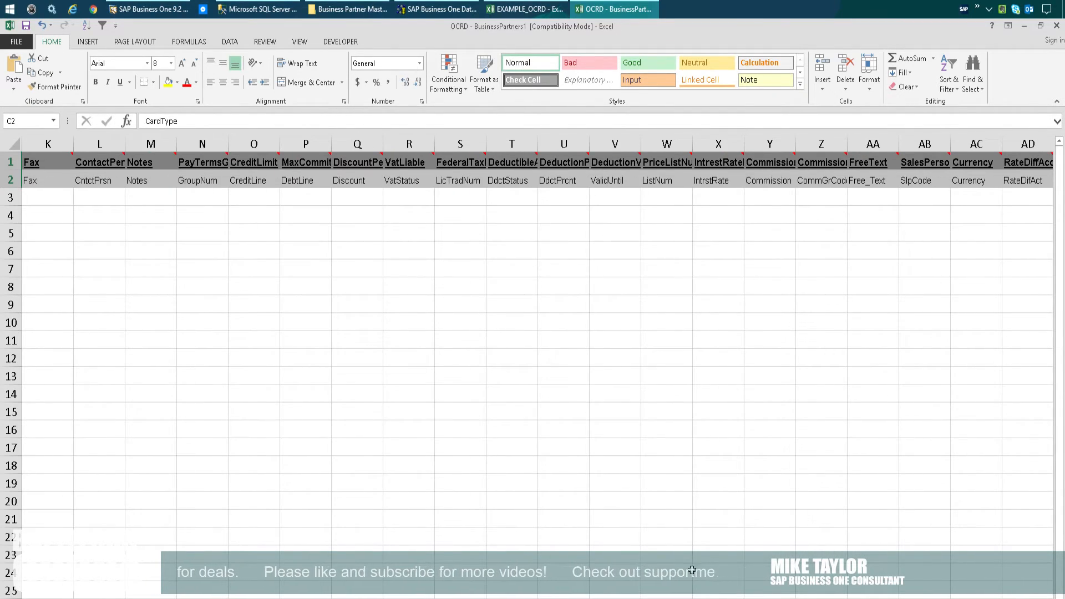
scroll(691, 570, right, 20)
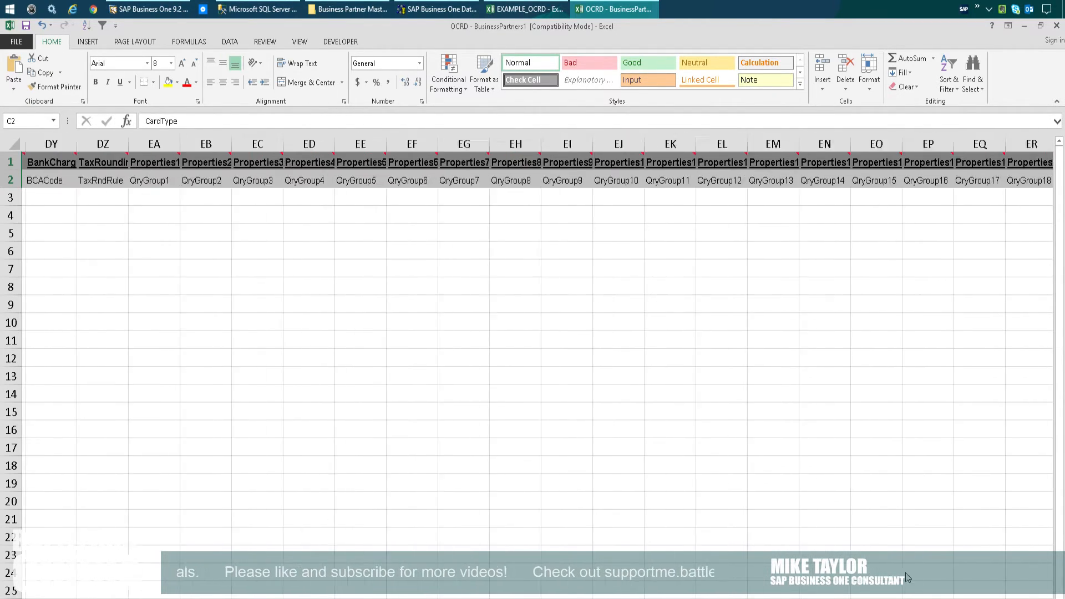
scroll(932, 576, right, 20)
scroll(958, 575, left, 20)
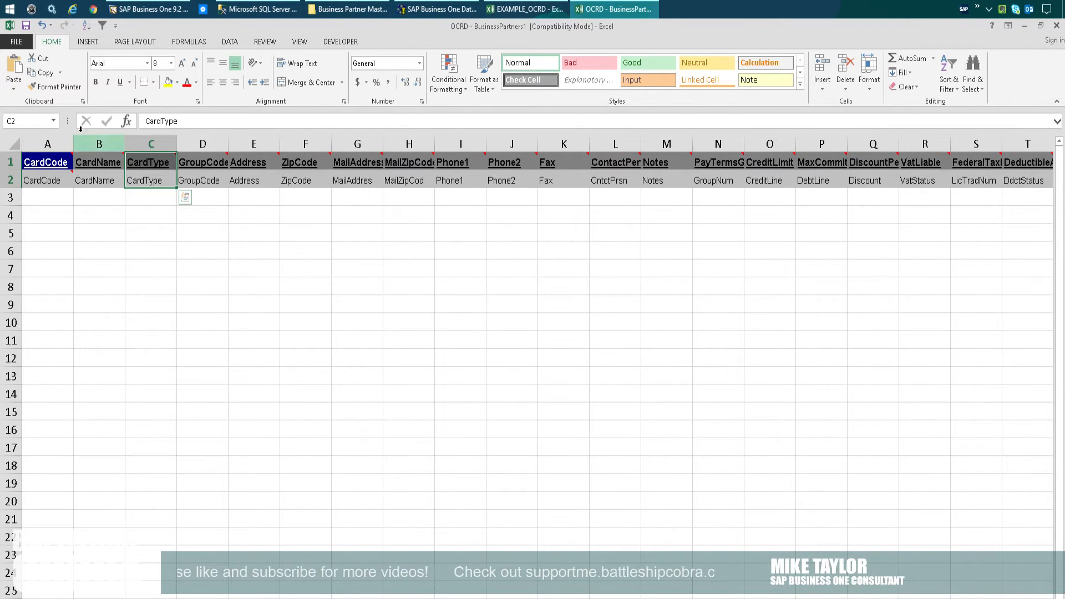
- Highlight the CardCode to GroupCode columns (A to D) in the BusinessPartners template, and clear the highlight
click(48, 144)
shift+click(195, 131)
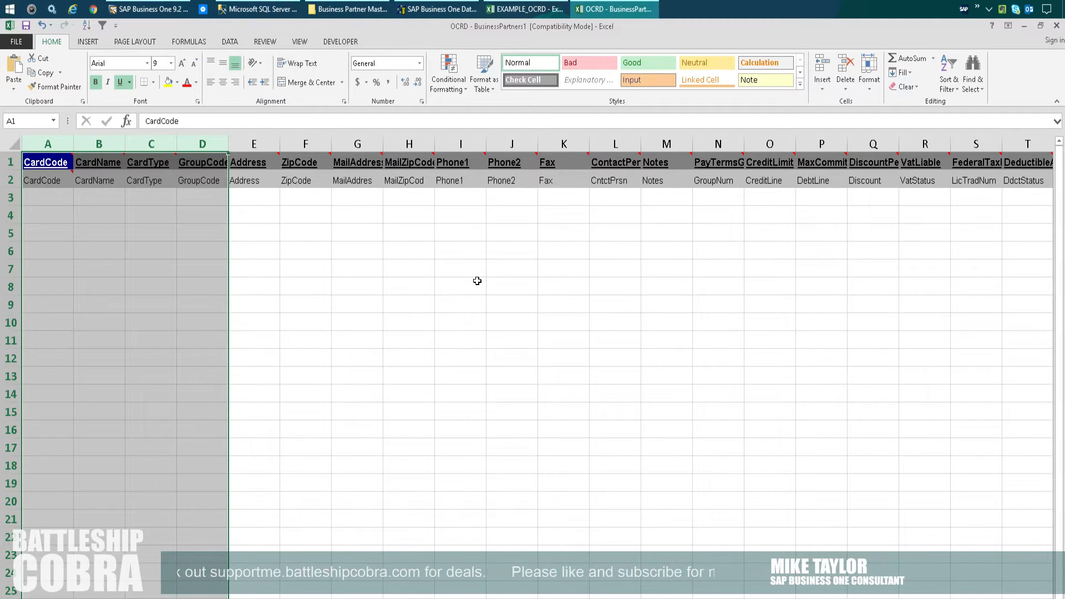
click(452, 233)
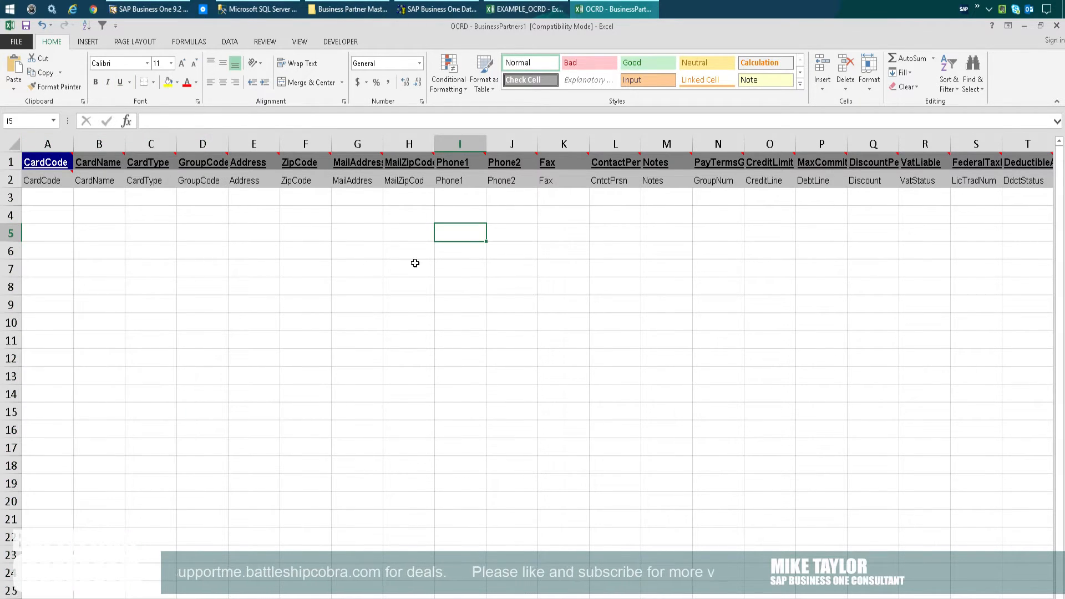
- Widen column N in the BusinessPartners template so the full PayTermsGrpCode header fits
drag(600, 196, 581, 197)
click(660, 180)
click(716, 180)
click(771, 181)
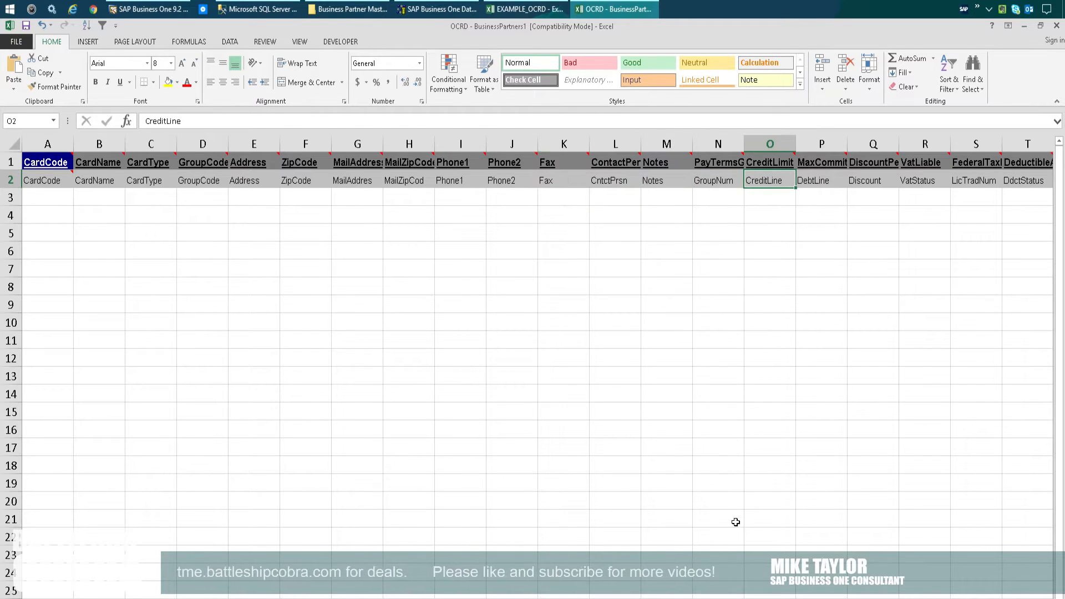
drag(744, 142, 797, 144)
click(781, 268)
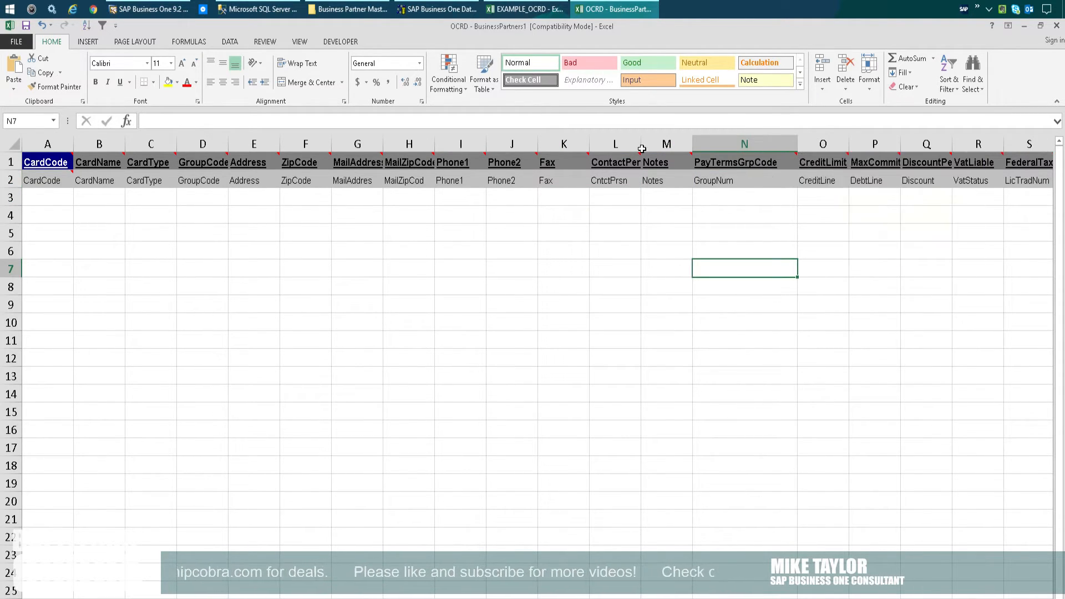
click(711, 161)
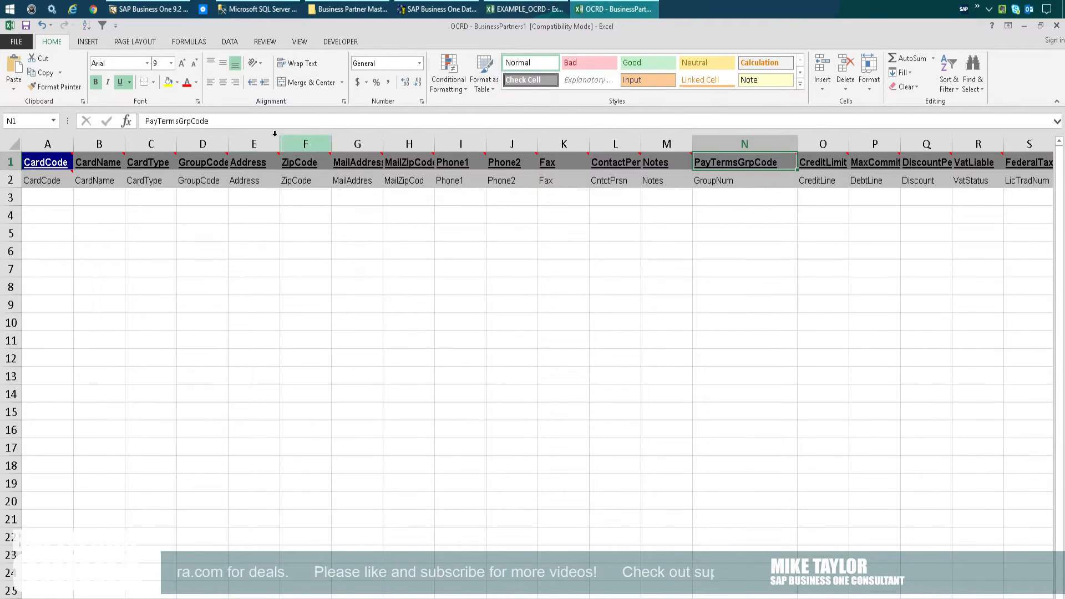
- Switch to the EXAMPLE_OCRD workbook and review its two header rows, including the Customer Group and CardType labels
click(501, 5)
click(160, 245)
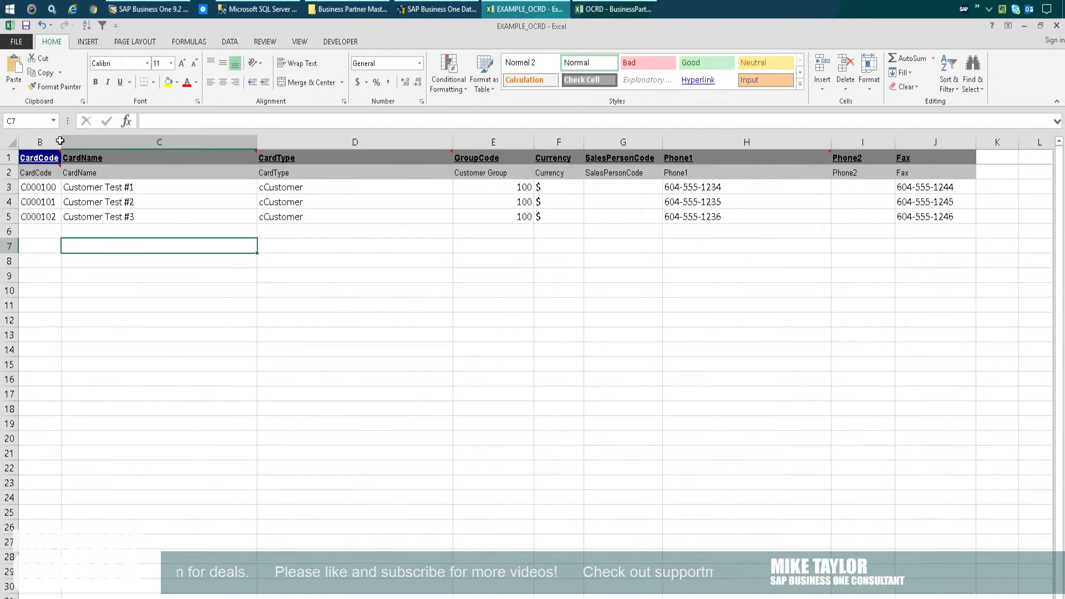
click(9, 158)
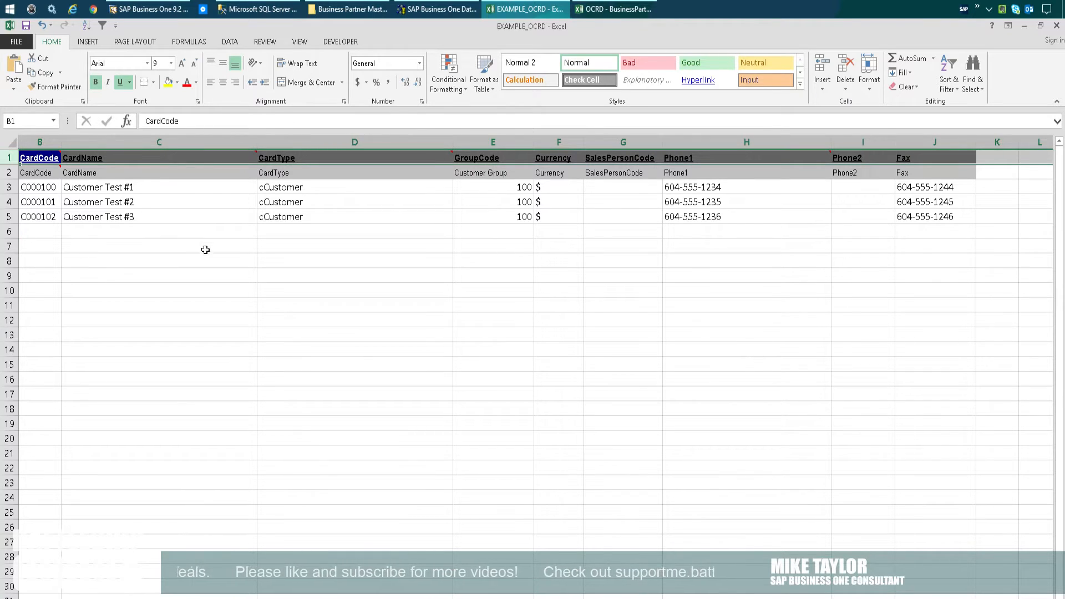
click(478, 168)
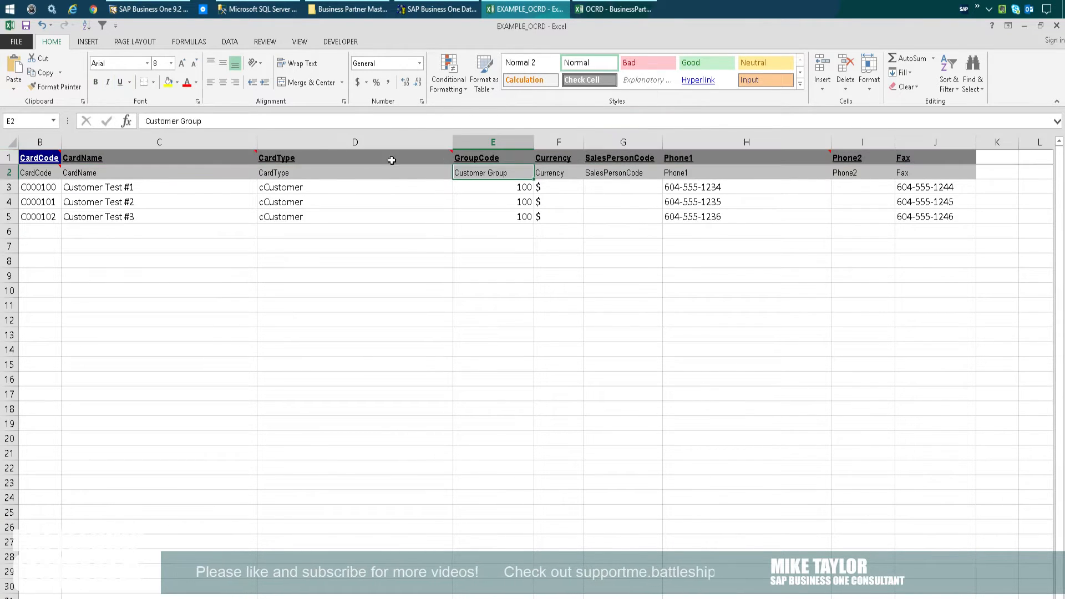
click(360, 168)
double_click(316, 165)
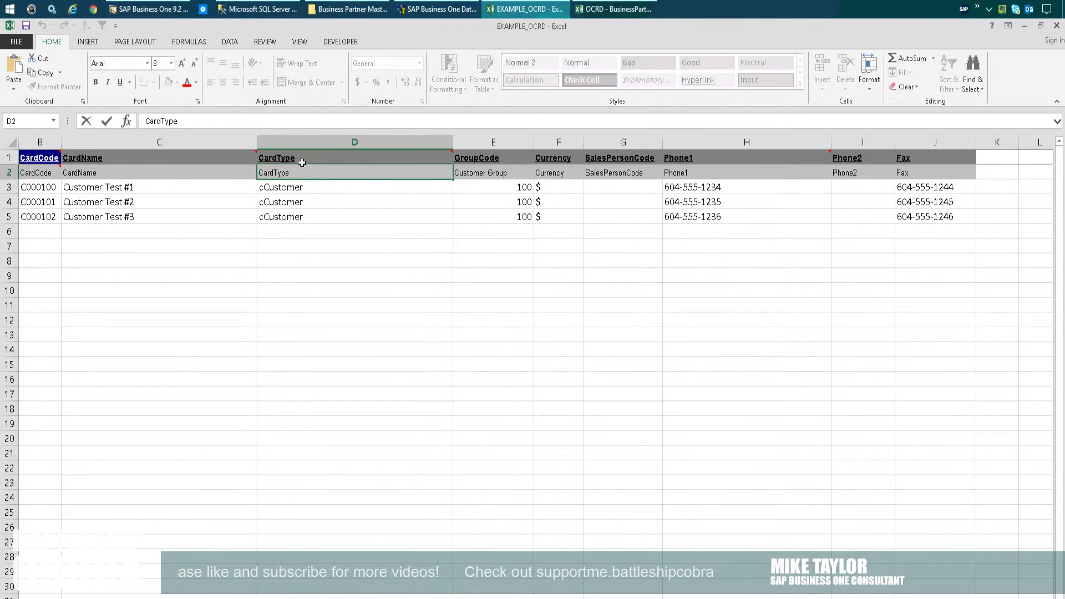
click(369, 291)
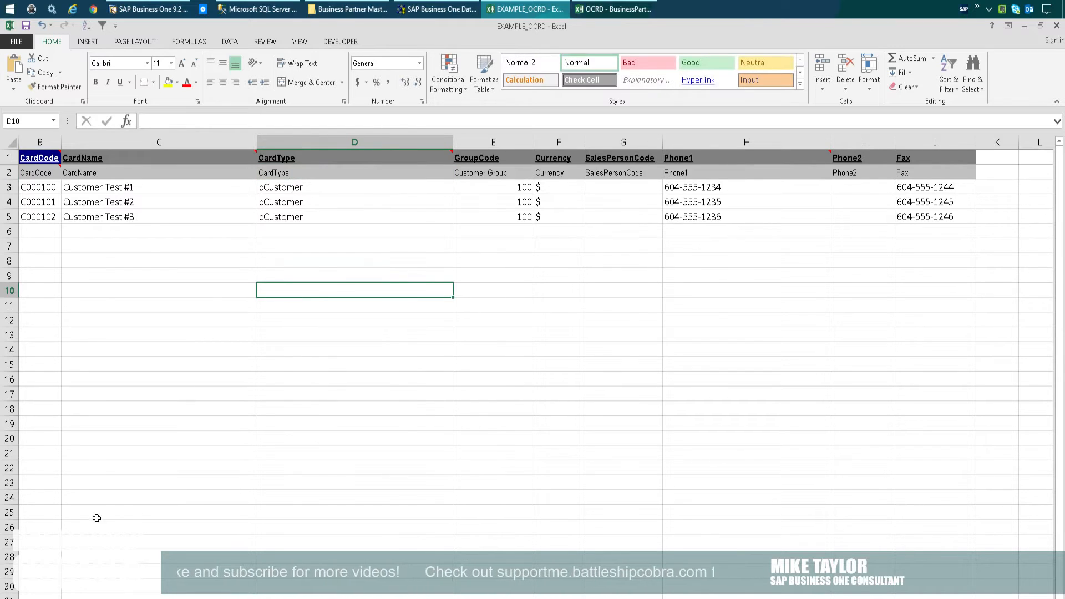
- Open the address sheet of EXAMPLE_OCRD and inspect the AddressName, Address Line 1 and Address Line 2 labels
key(ctrl+Page_Down)
click(235, 152)
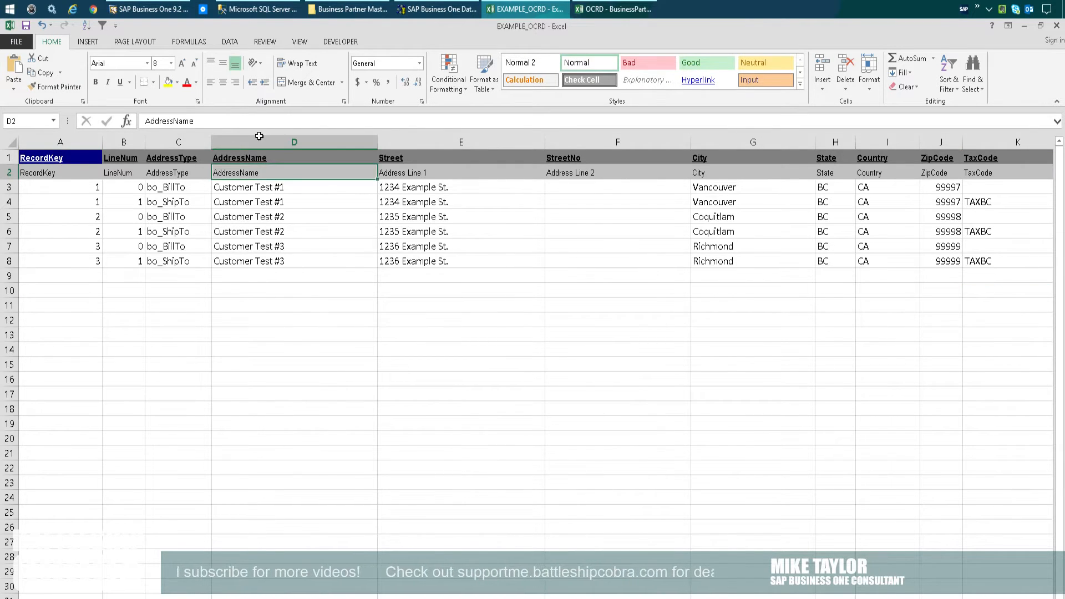
click(462, 170)
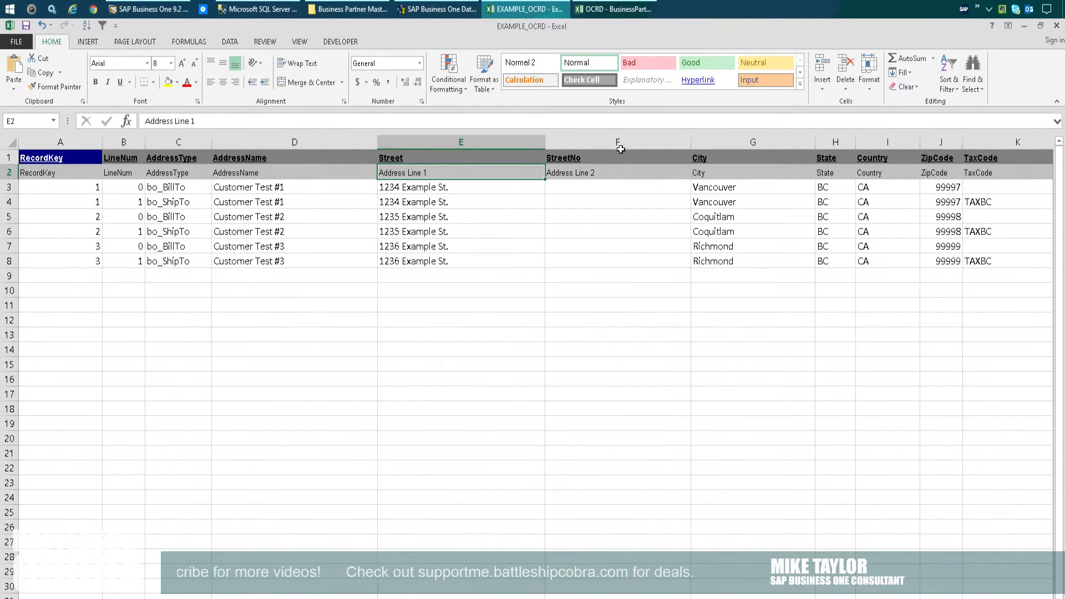
key(Right)
- Clear the contents of header row 2 on the address sheet, and undo the deletion
click(10, 172)
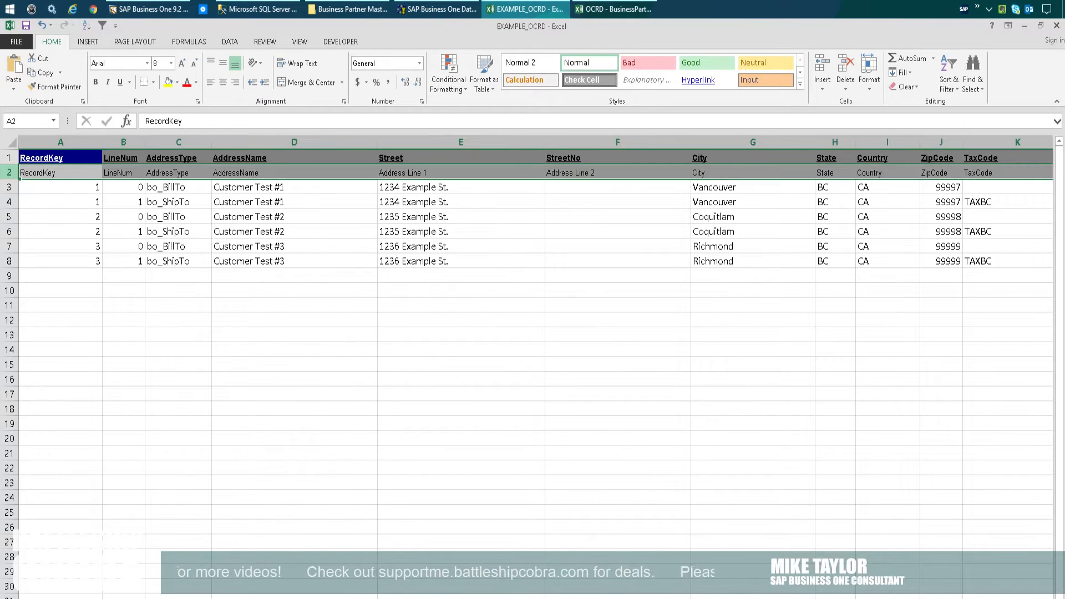
key(Delete)
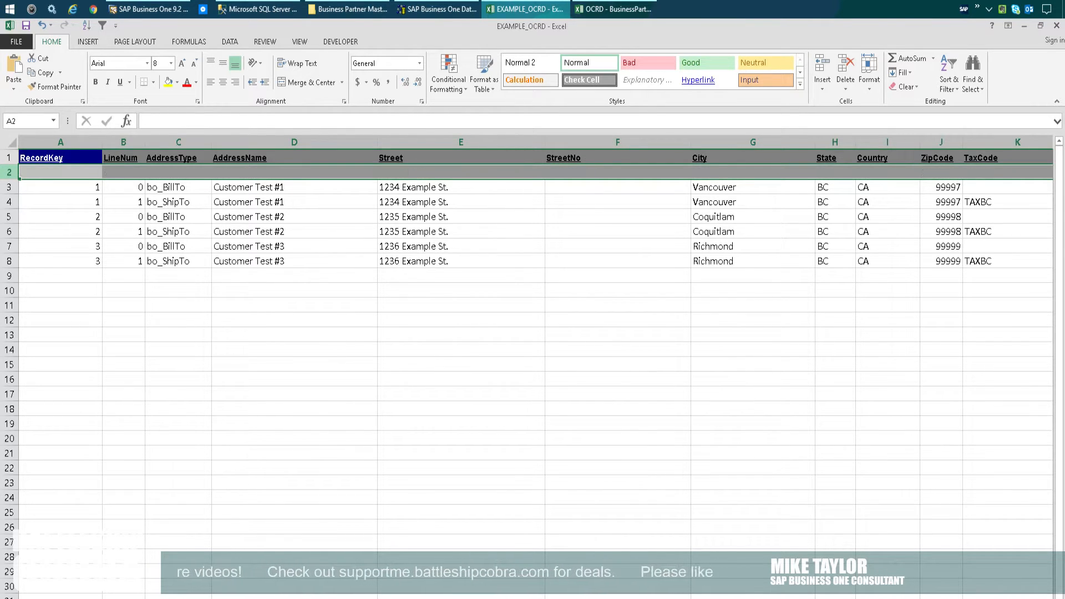
key(ctrl+z)
- Highlight the two address line labels in E2:F2, and return to the customer sheet to check its CardType label
drag(617, 173, 476, 148)
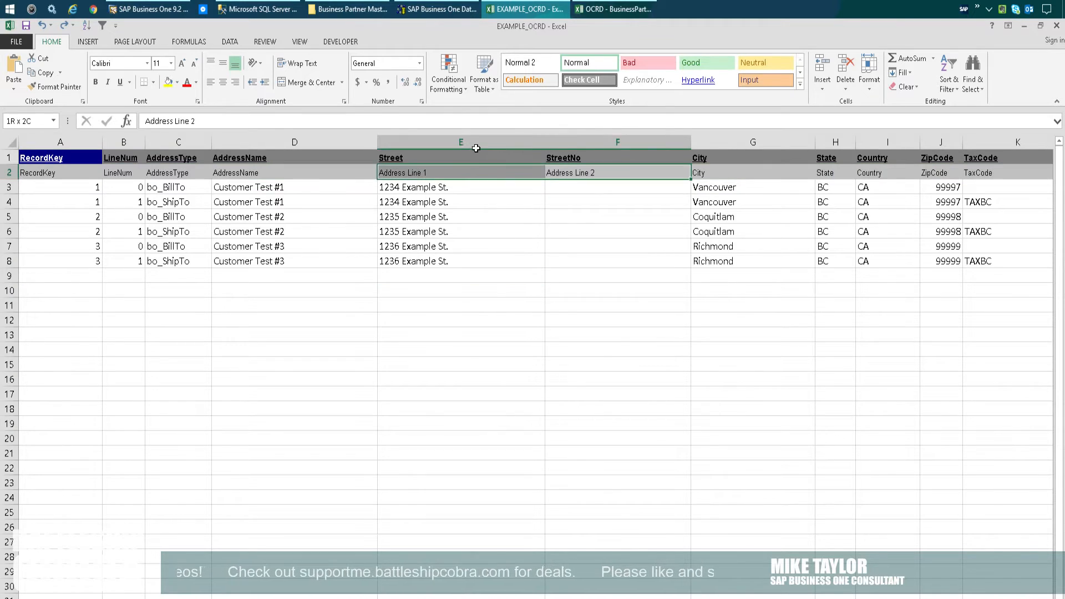
click(478, 187)
click(92, 579)
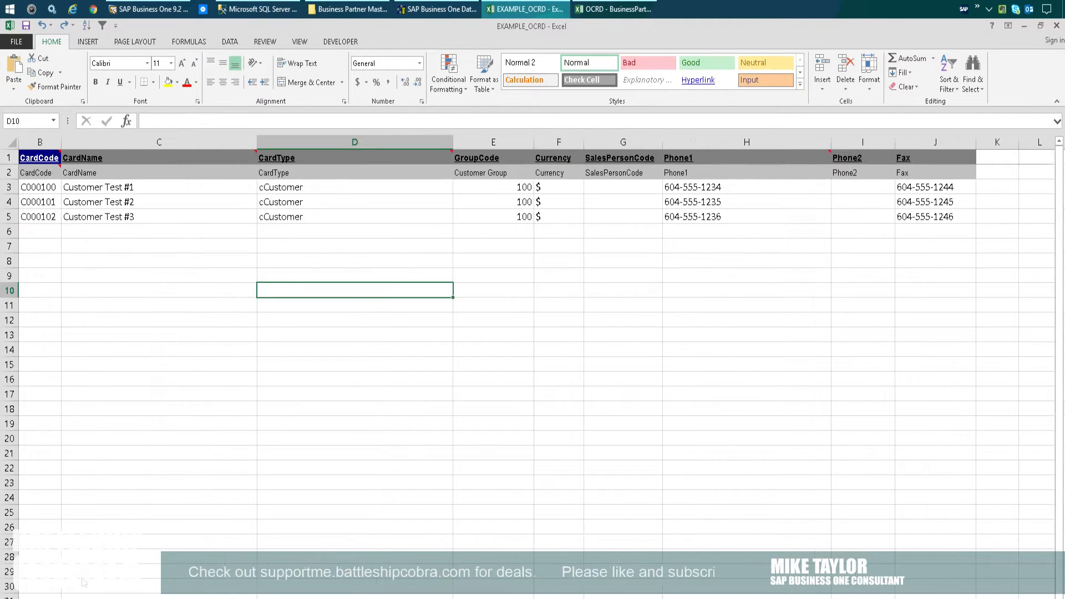
click(306, 172)
click(277, 246)
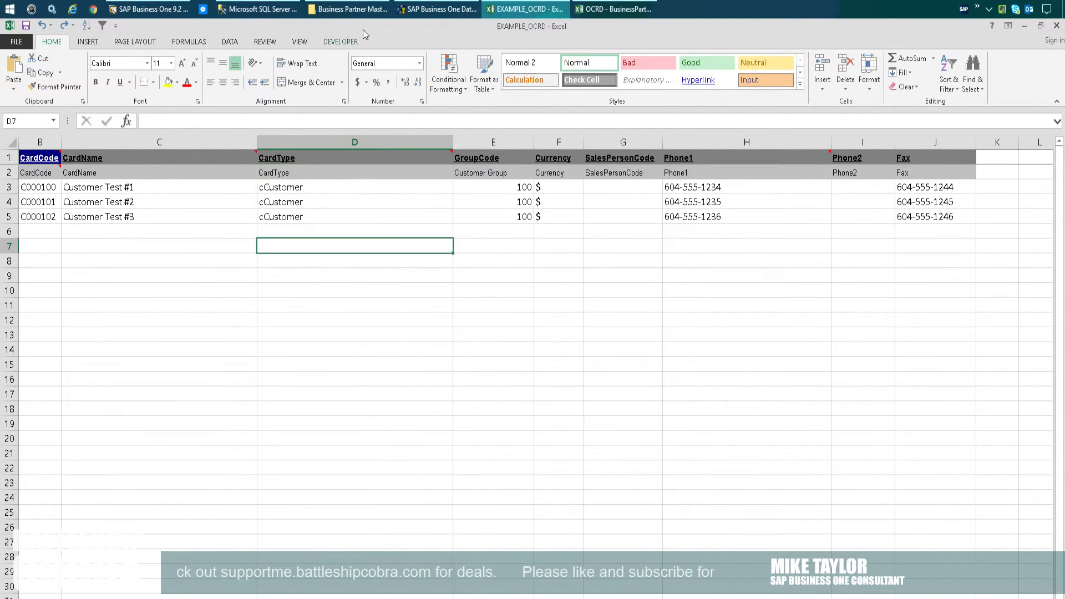
- Widen column AB in the OCRD - BusinessPartners1 workbook so the full SalesPersonCode header fits
click(614, 7)
scroll(709, 578, right, 7)
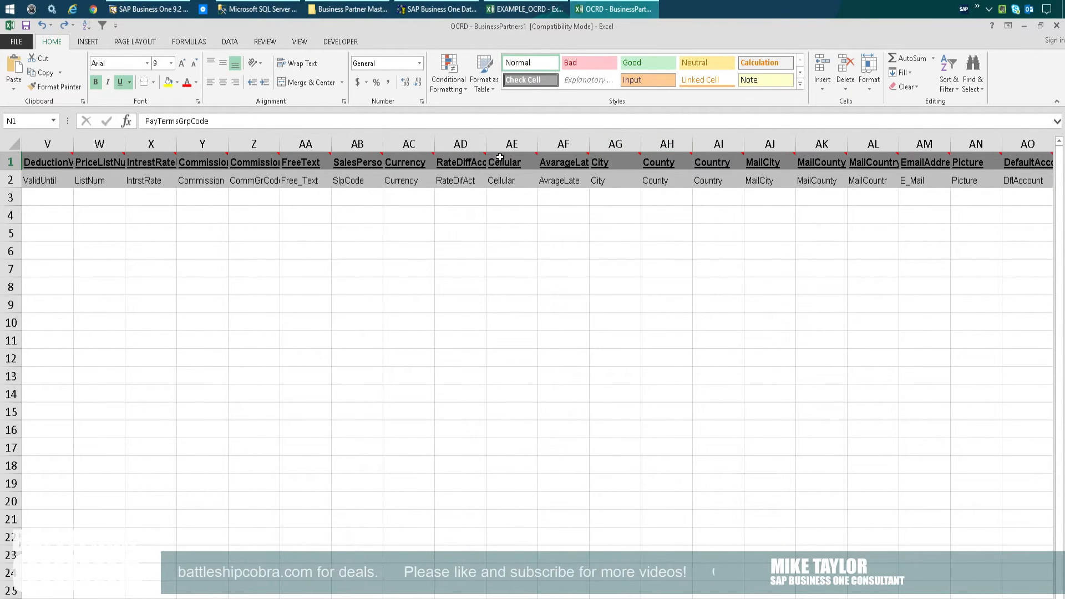
click(502, 159)
click(464, 158)
click(410, 158)
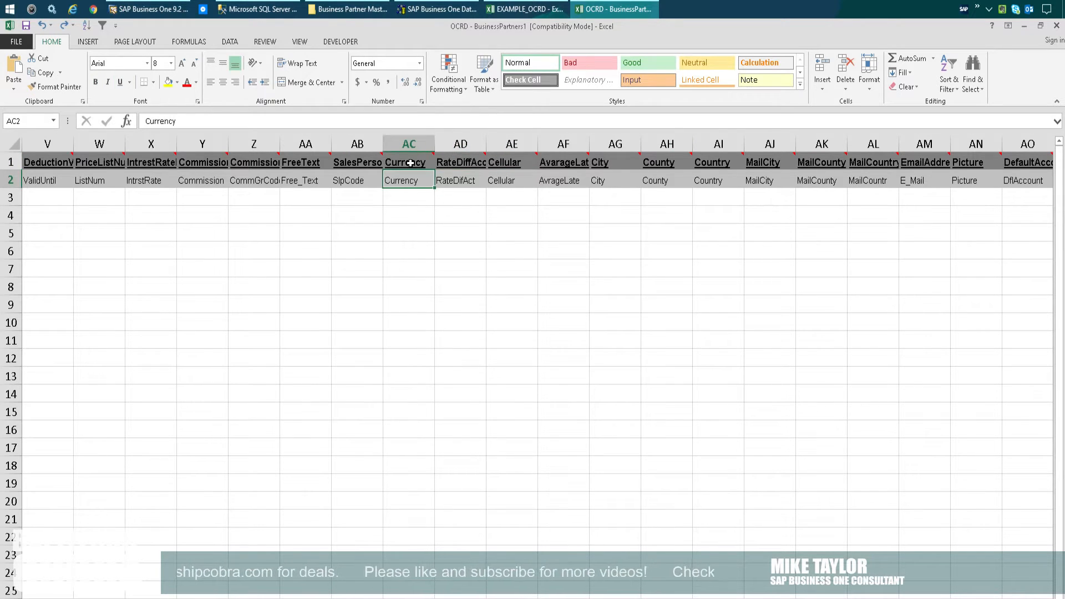
click(351, 161)
drag(383, 144, 437, 144)
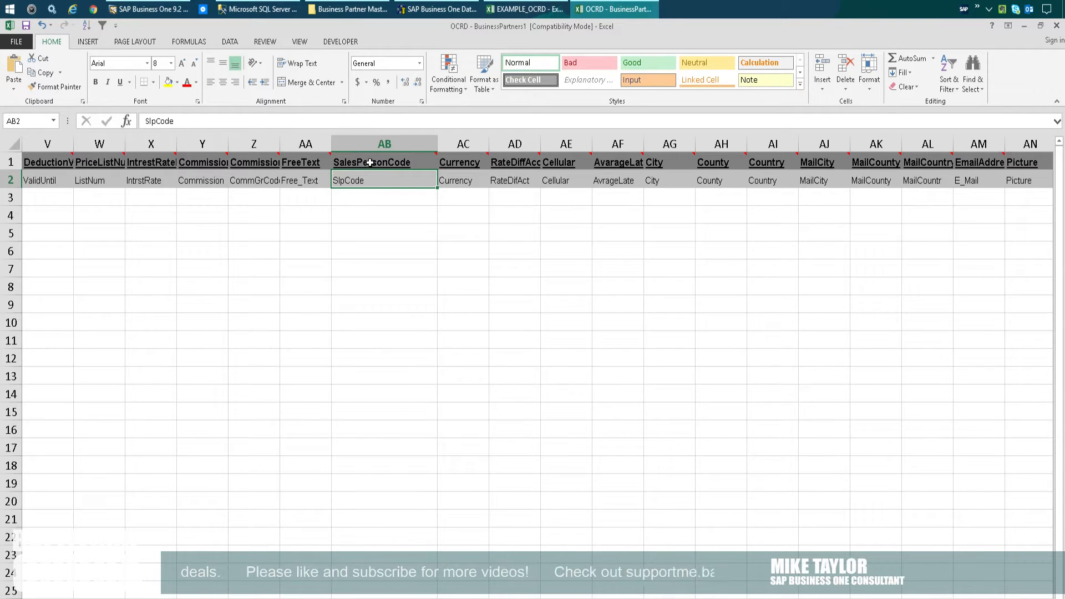
- Switch to SAP Business One, enlarge its window, and display the first Business Partner Master Data record
click(150, 9)
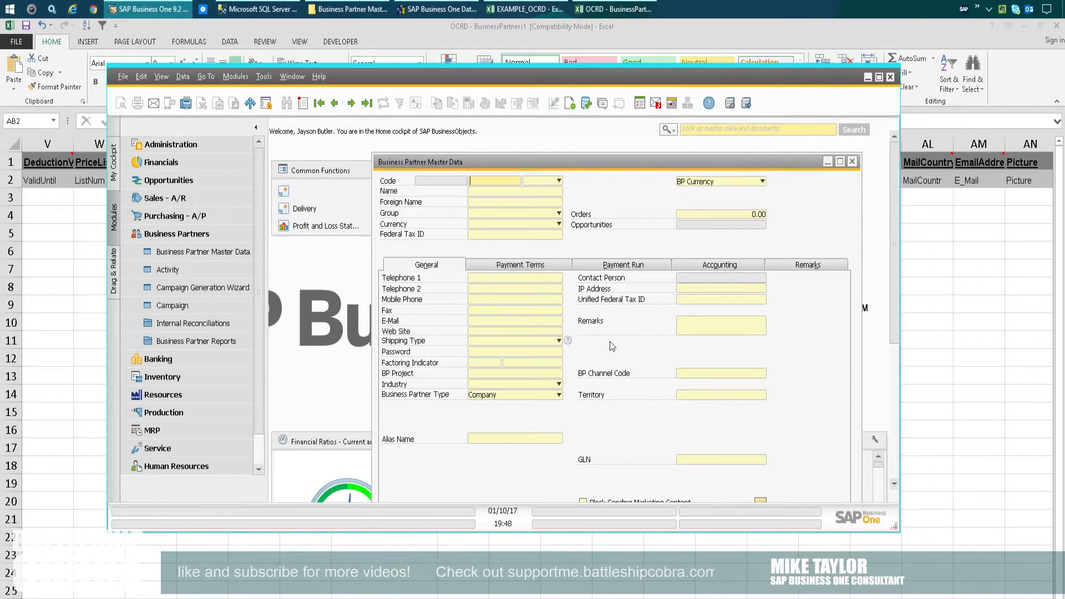
drag(899, 531, 955, 598)
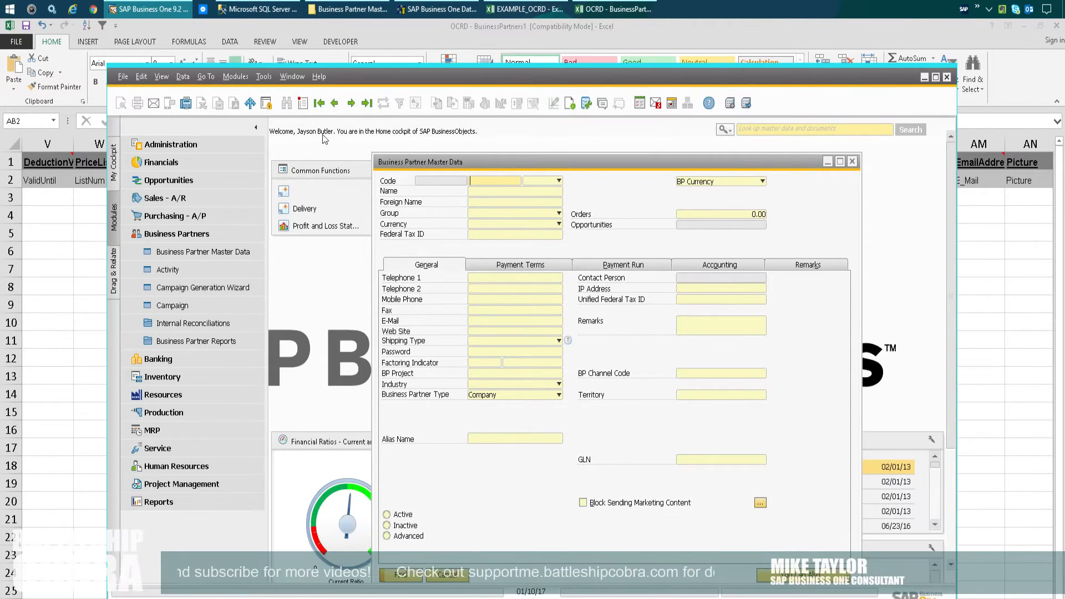
click(319, 103)
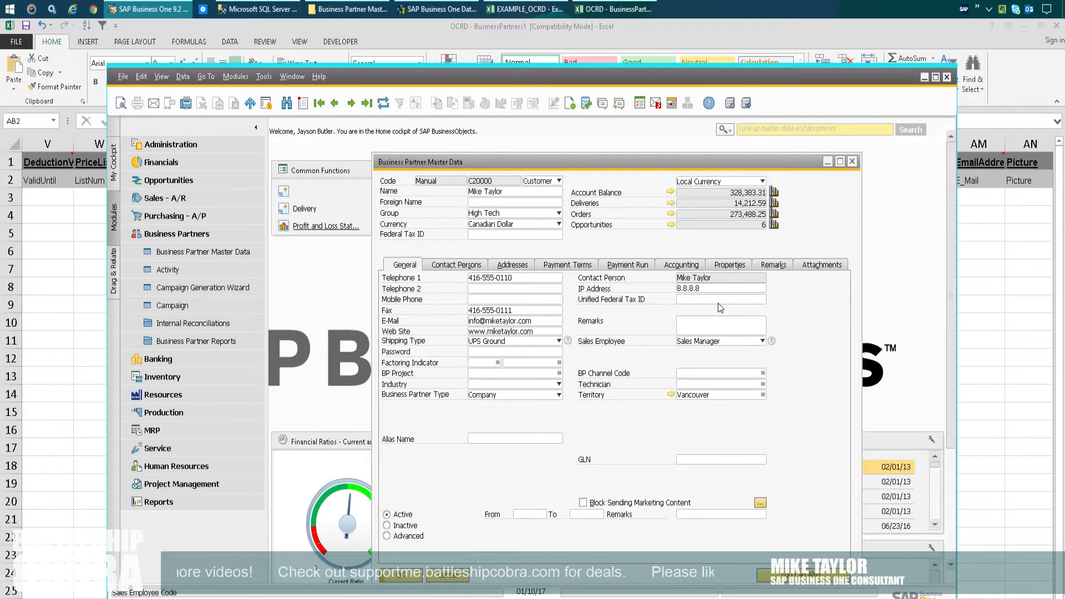
- Compare the SalesPersonCode header and its row 2 label between the OCRD - BusinessPartners1 and EXAMPLE_OCRD workbooks
click(604, 12)
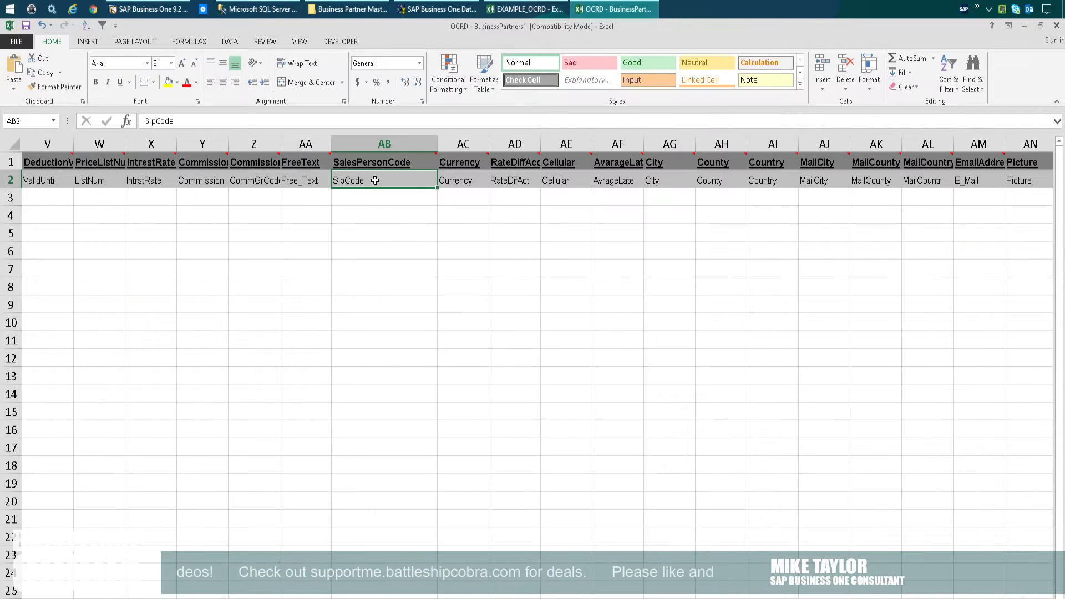
click(363, 160)
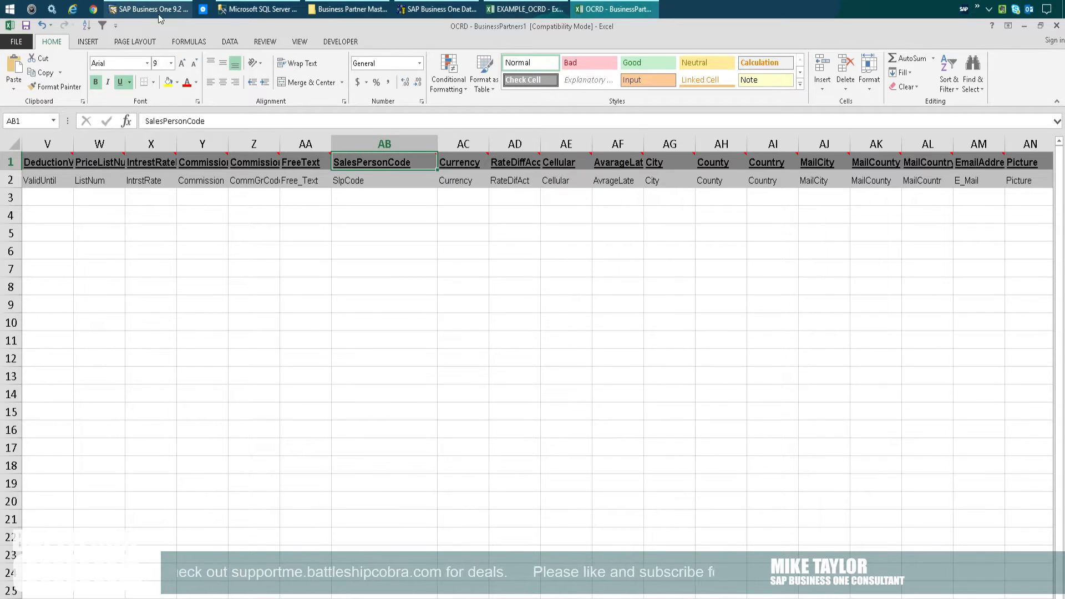
click(524, 9)
click(604, 155)
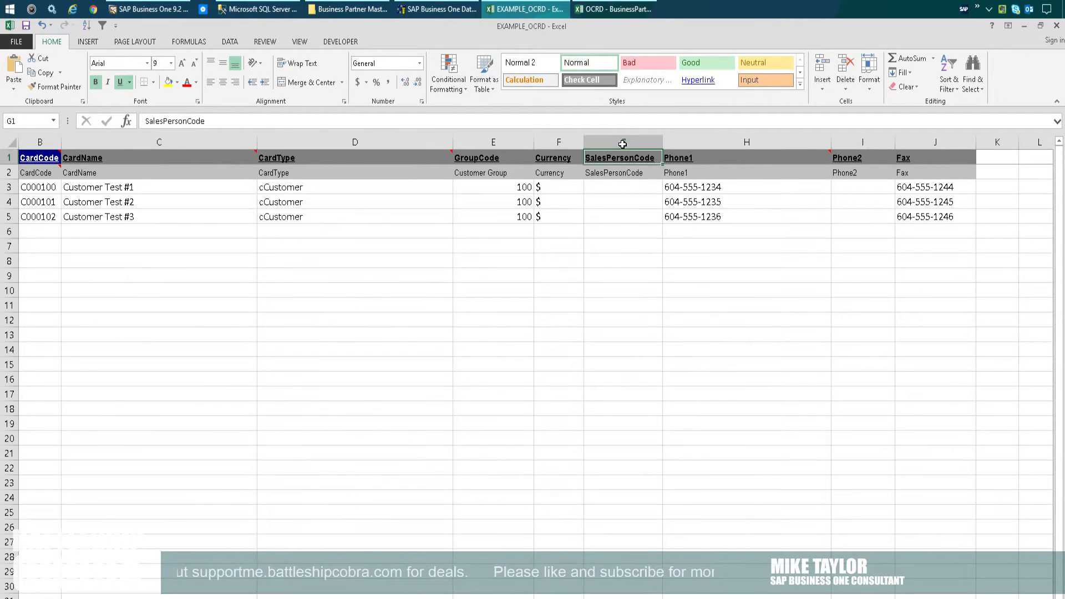
click(634, 170)
click(621, 9)
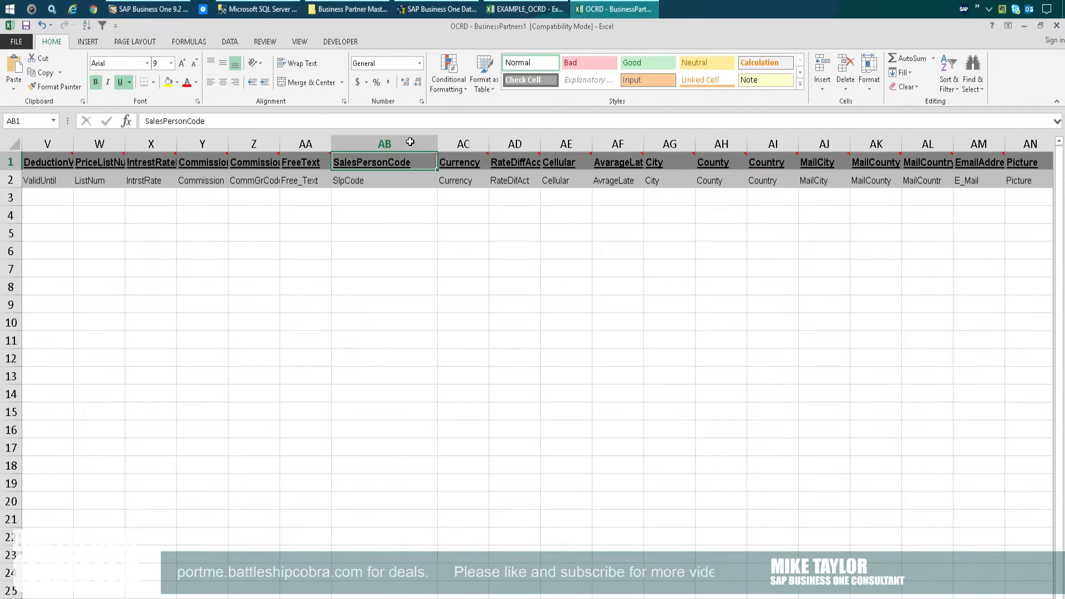
- Copy the SalesPersonCode header and its SlpCode label from AB1:AB2 over cells G1:G2 of the EXAMPLE_OCRD workbook
key(shift+Down)
key(ctrl+c)
click(490, 9)
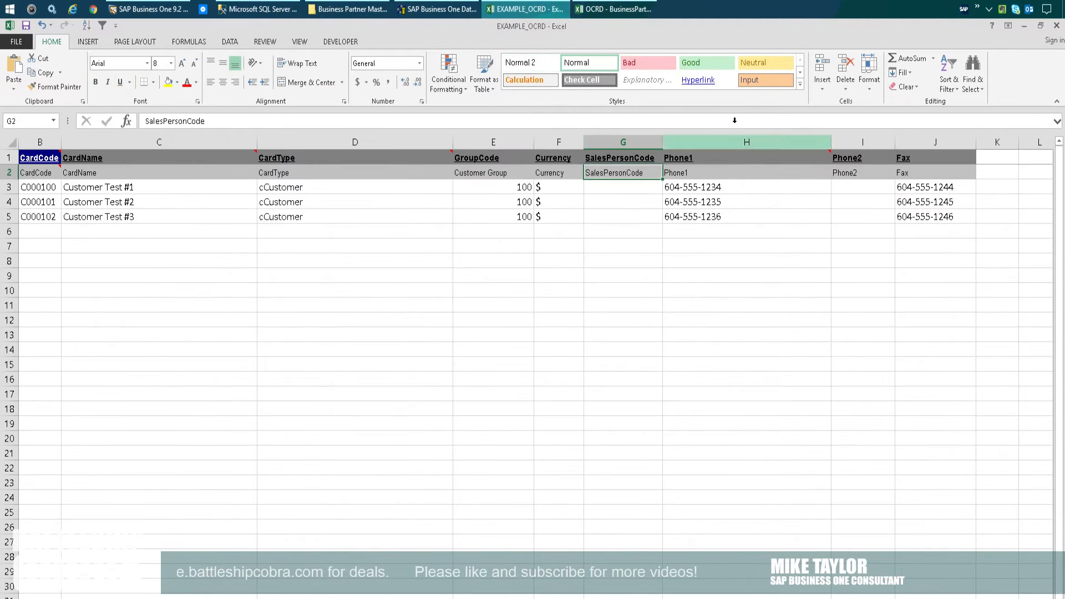
key(Up)
key(ctrl+v)
click(627, 244)
key(Escape)
click(610, 172)
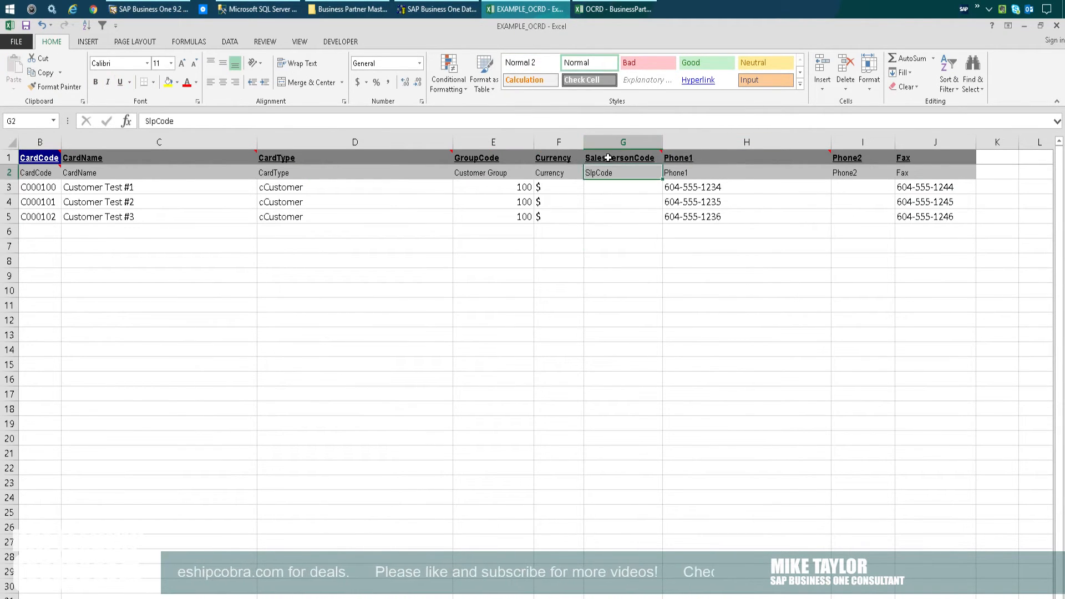
- Review the SalesPersonCode header in the OCRD - BusinessPartners1 workbook against the matching column in EXAMPLE_OCRD
click(615, 9)
click(564, 180)
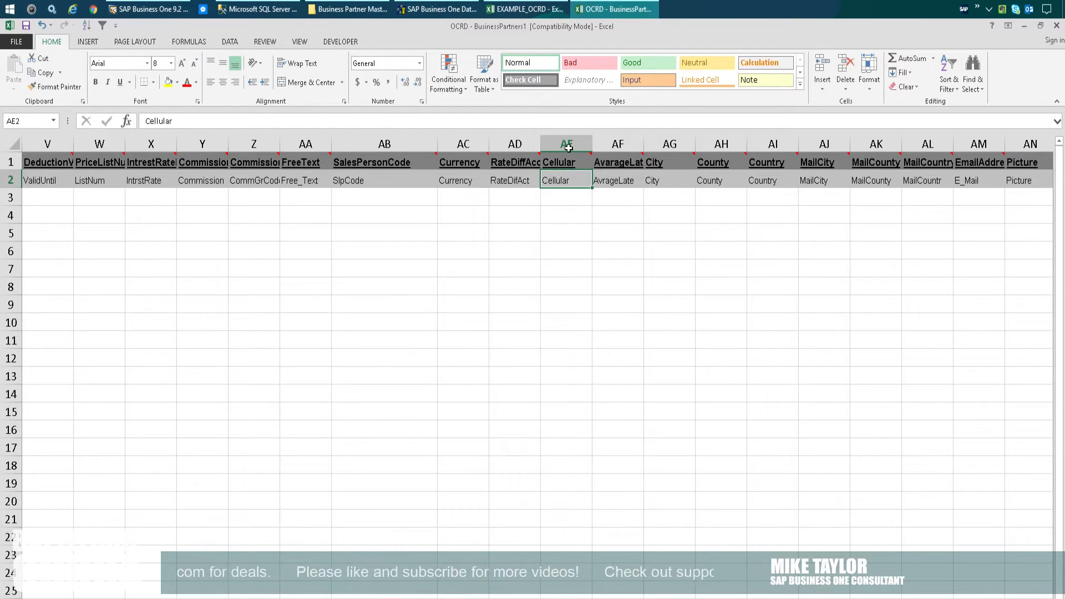
click(366, 162)
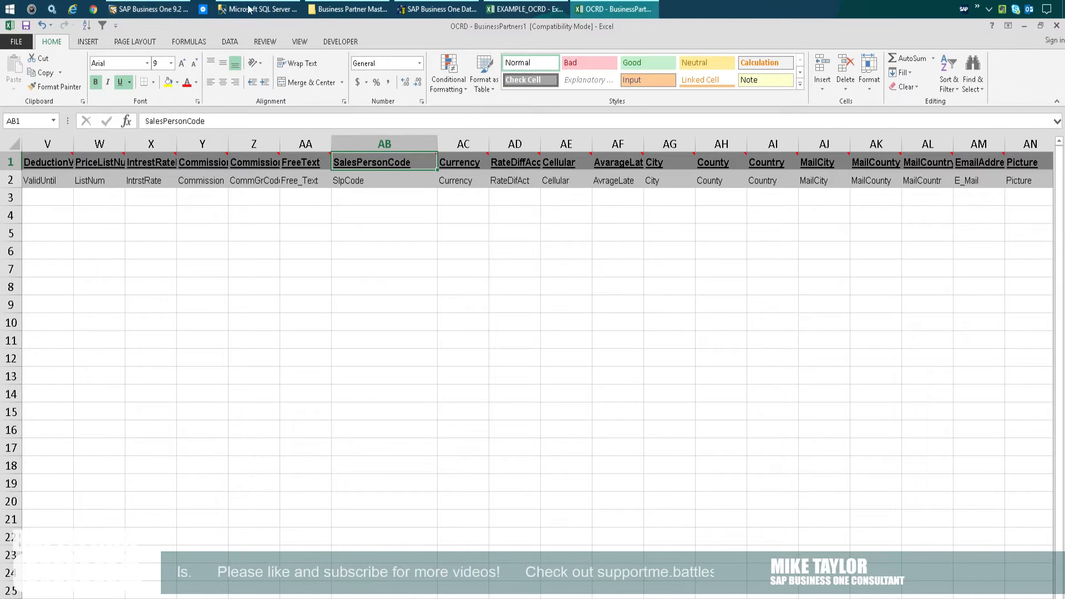
click(527, 9)
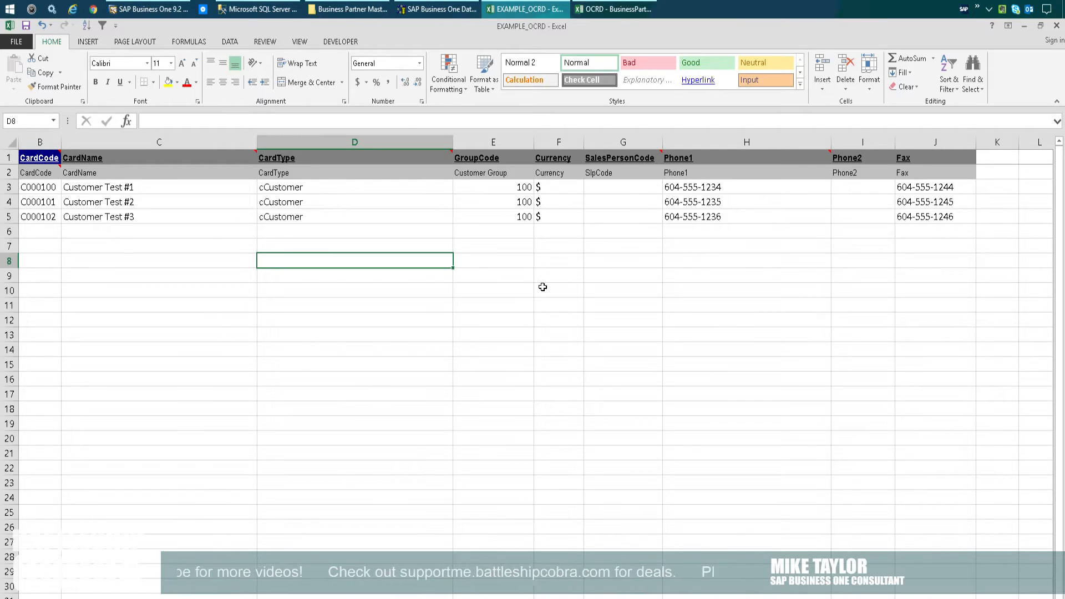
click(479, 284)
click(607, 200)
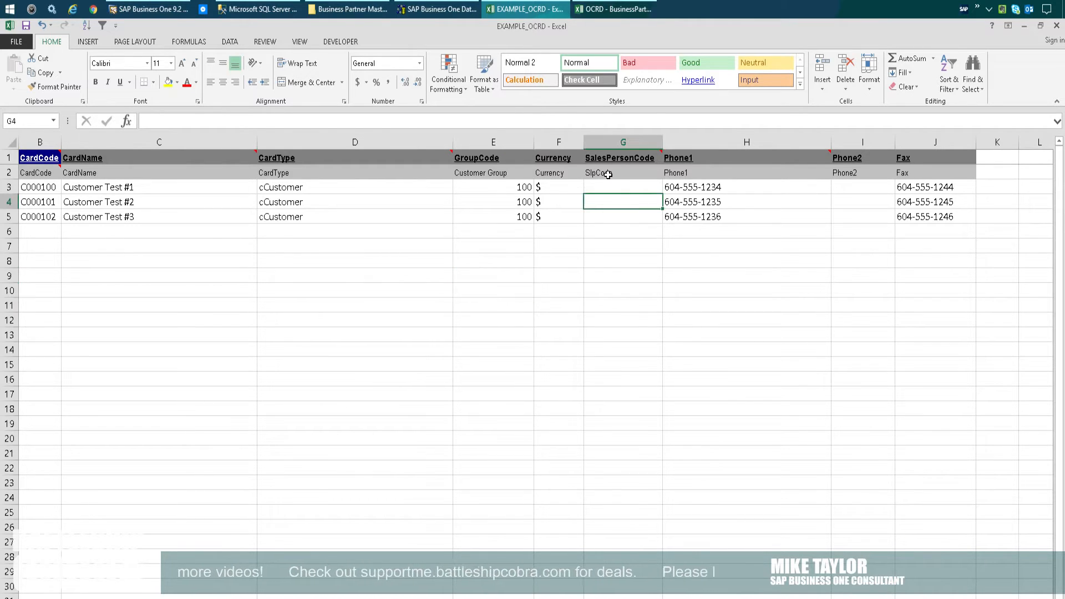
- Widen column G, check the Sales Employee options in SAP Business One, and enter Sales Manager in G3 of EXAMPLE_OCRD
click(615, 186)
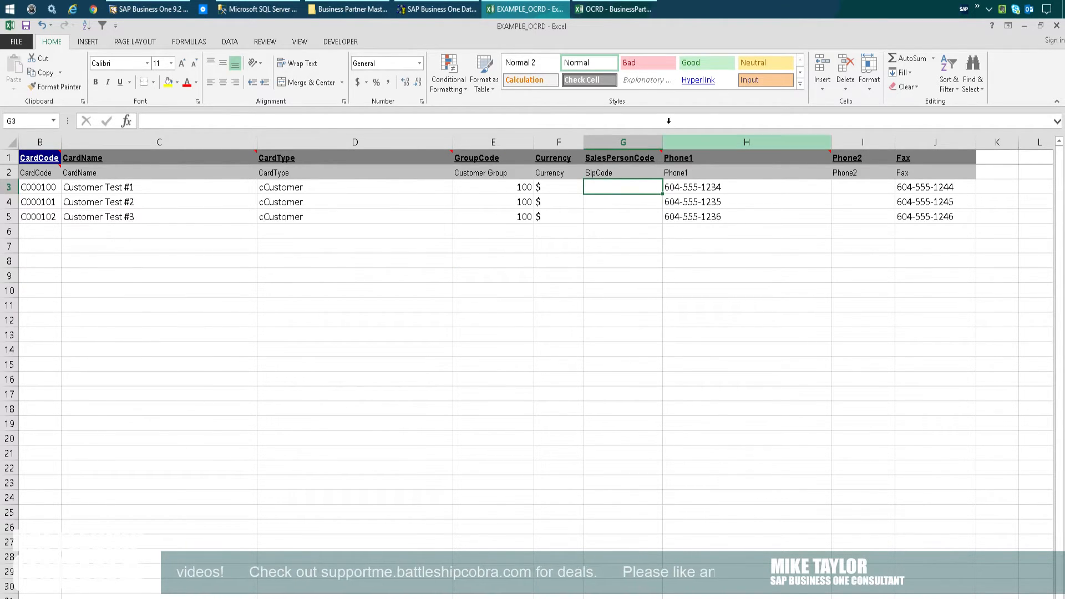
drag(662, 143, 678, 143)
click(319, 6)
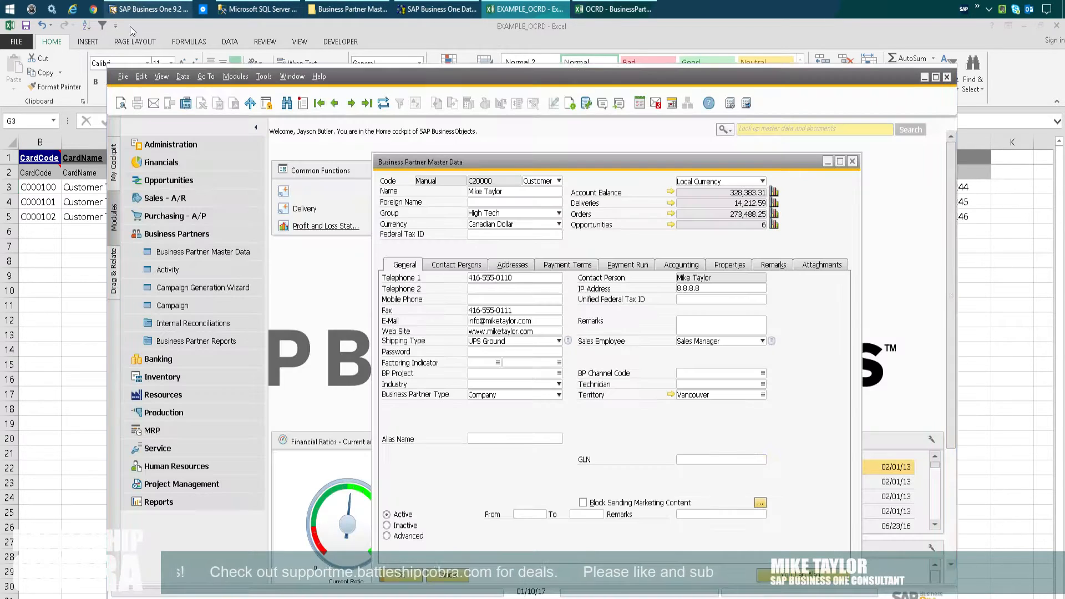
click(703, 339)
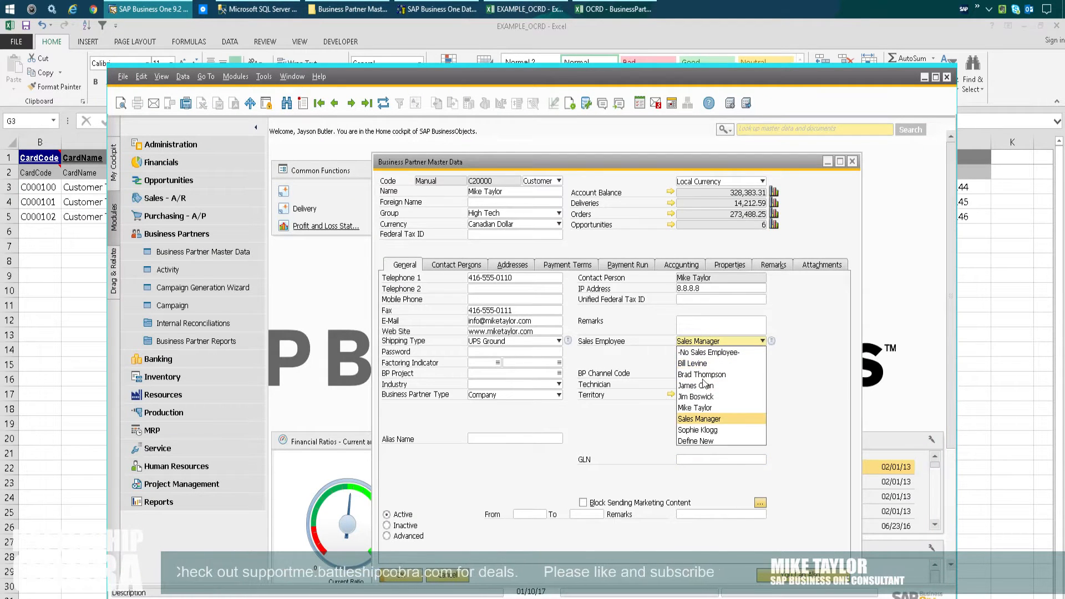
key(alt+Tab)
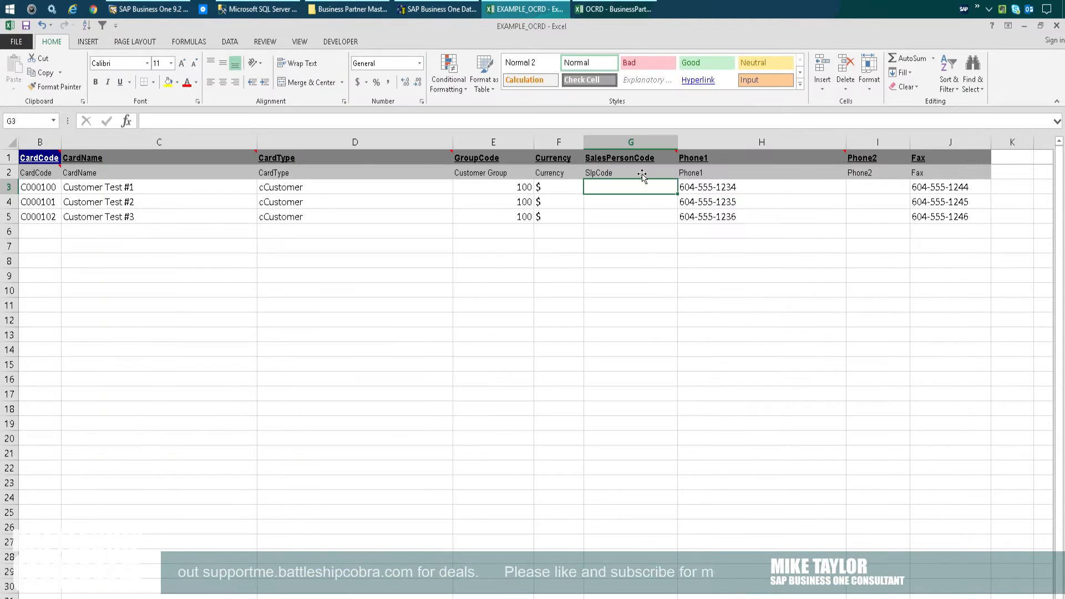
text(Sales Manager)
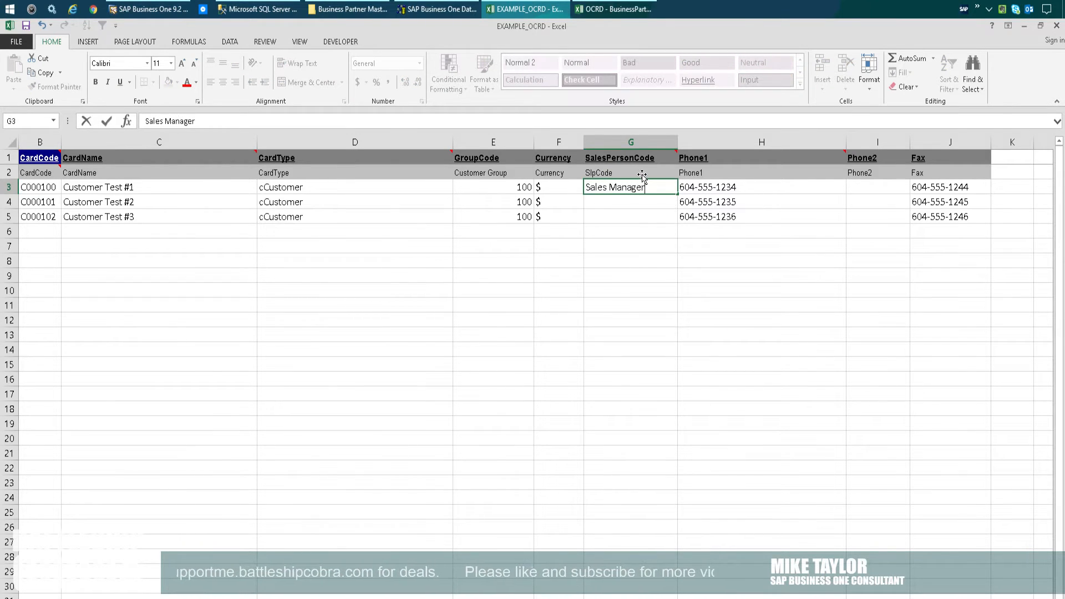
key(Return)
- Enter in G4 of EXAMPLE_OCRD the full name listed just above Sales Manager among the SAP Business One sales employees
click(166, 4)
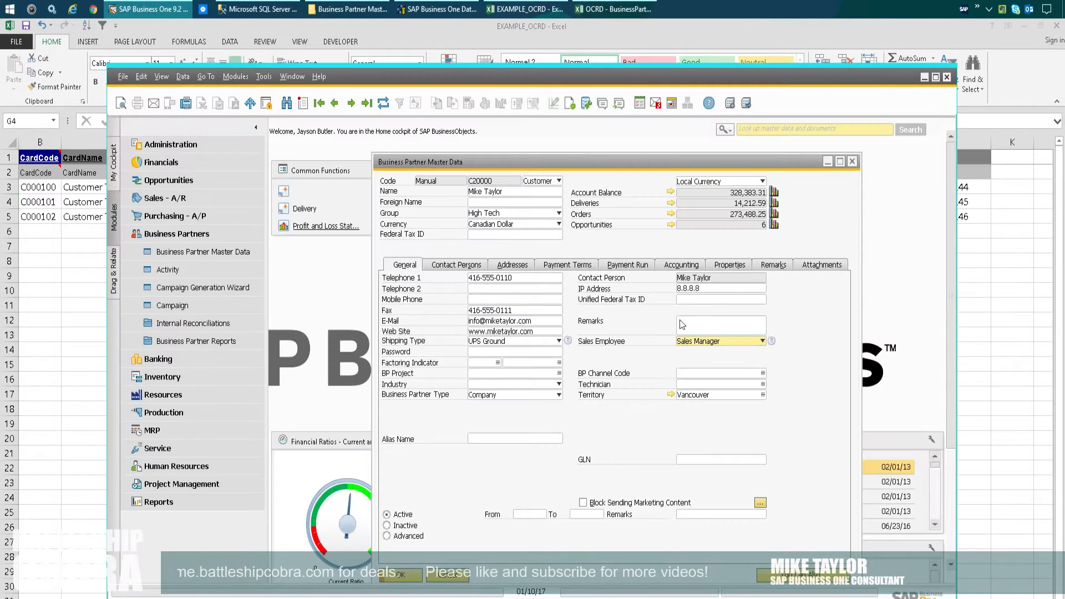
click(721, 342)
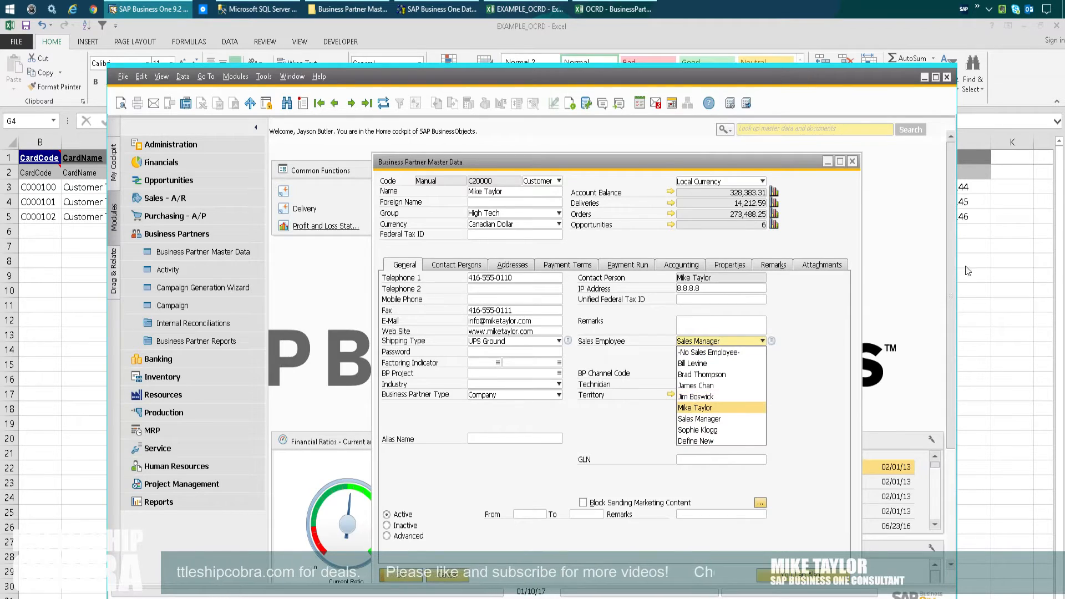
key(alt+Tab)
text(Mii)
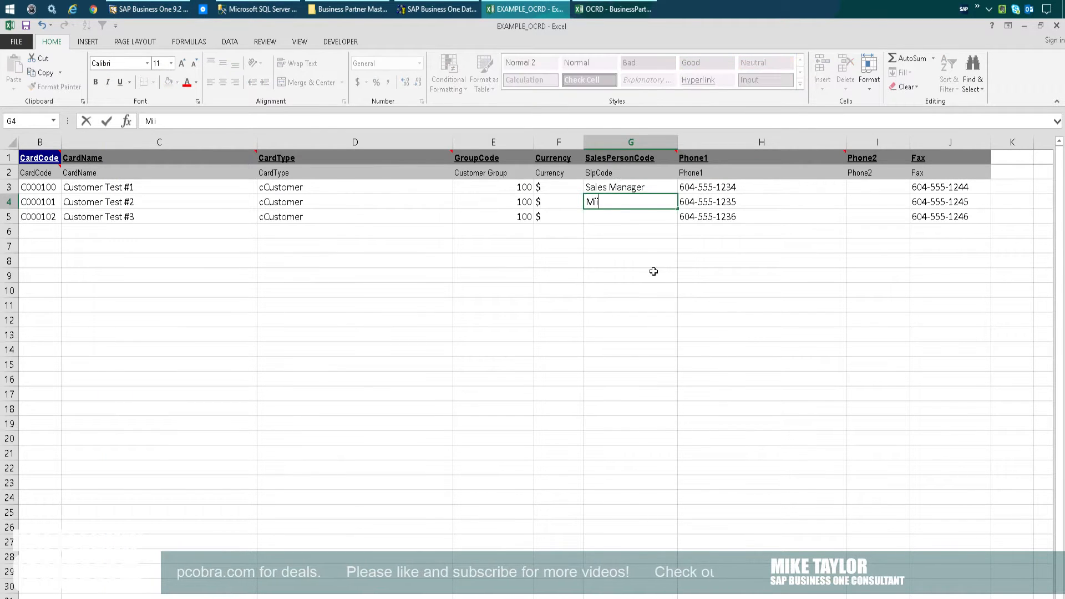
text(e Taylor)
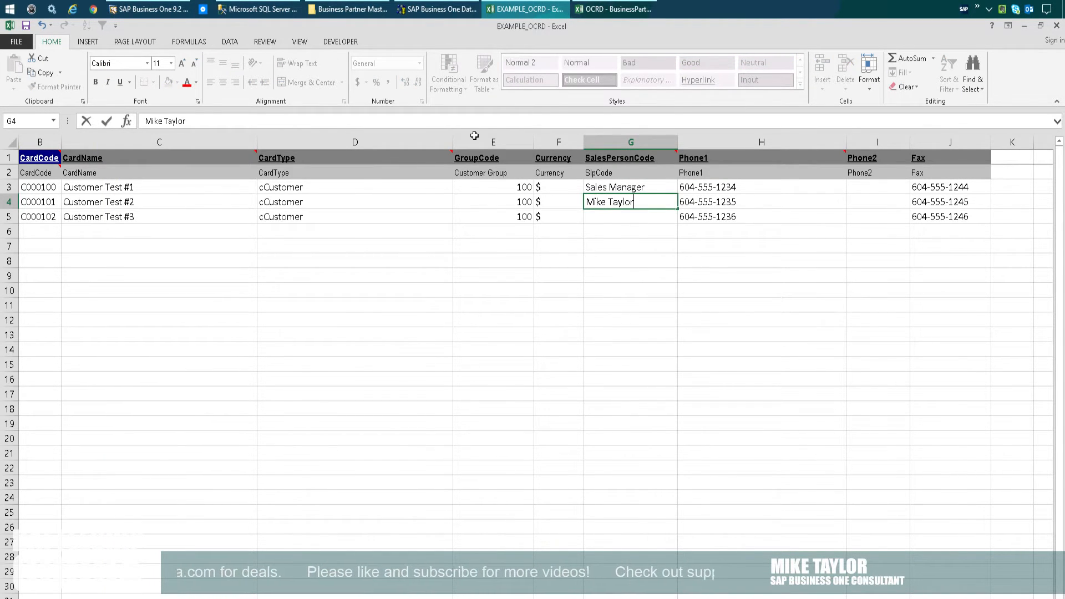
- Switch to SAP Business One and set the displayed customer's Sales Employee to the fifth option
click(166, 7)
click(712, 341)
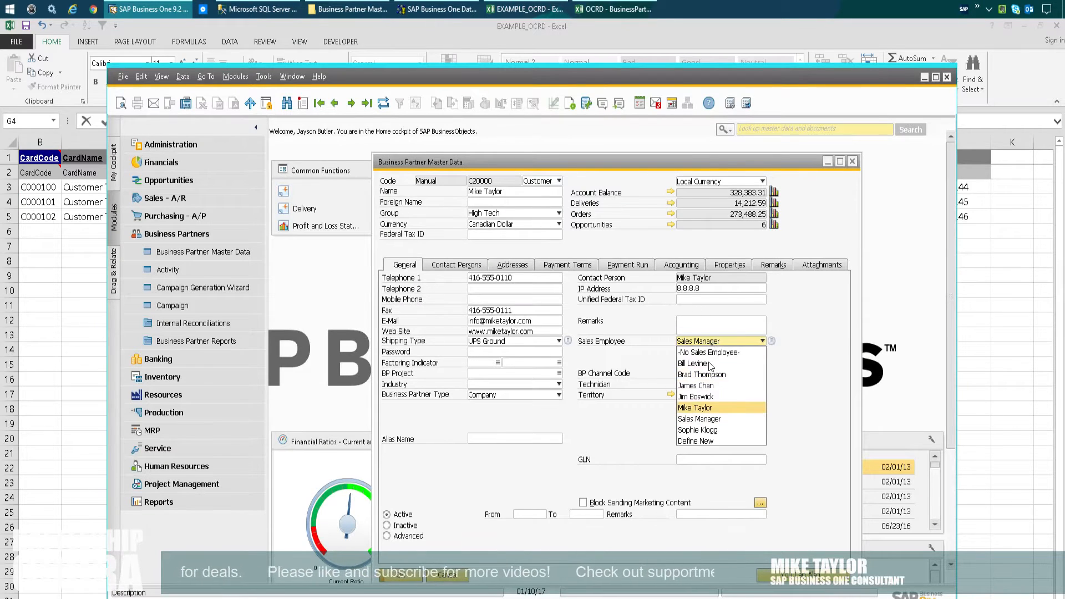
click(710, 396)
right_click(710, 343)
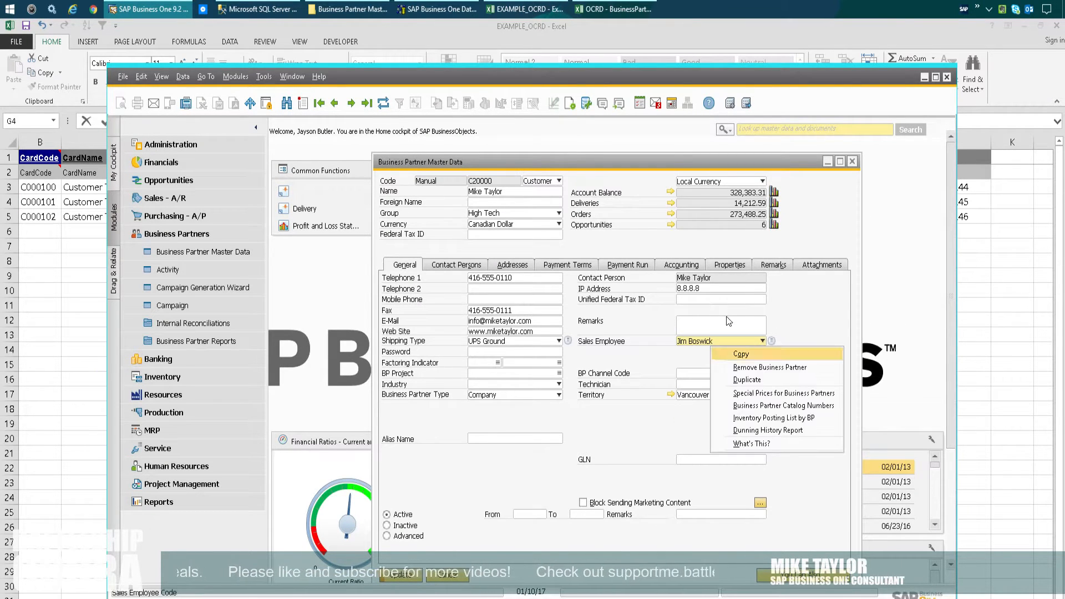
click(787, 320)
- Return to EXAMPLE_OCRD and enter the chosen sales employee's full name in G5 for Customer Test #3
click(992, 297)
key(Return)
click(632, 275)
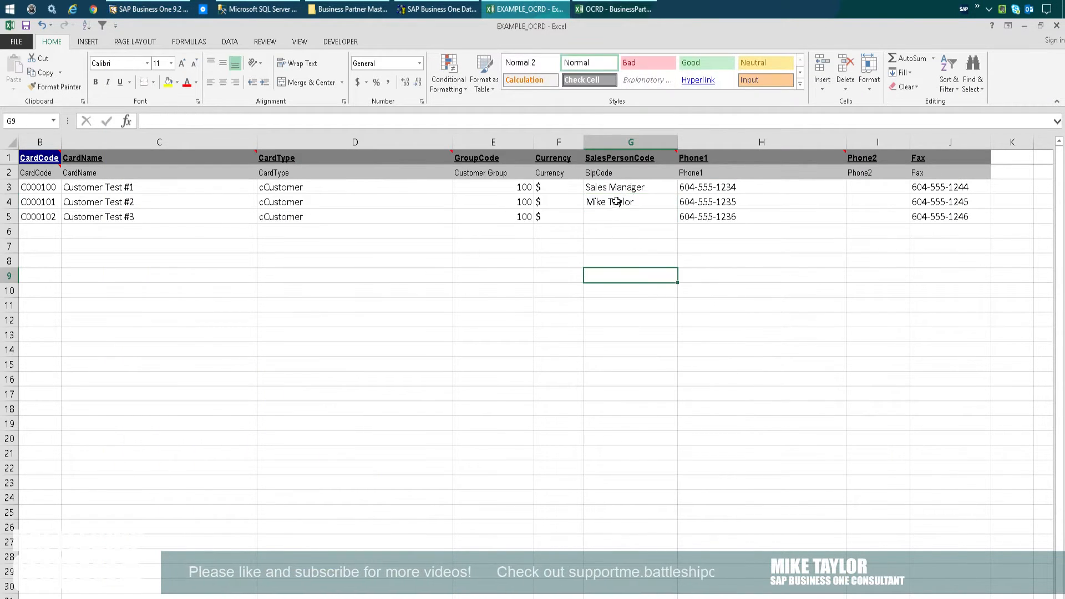
key(Up)
key(Up)
key(Up)
key(Up)
text(Jim)
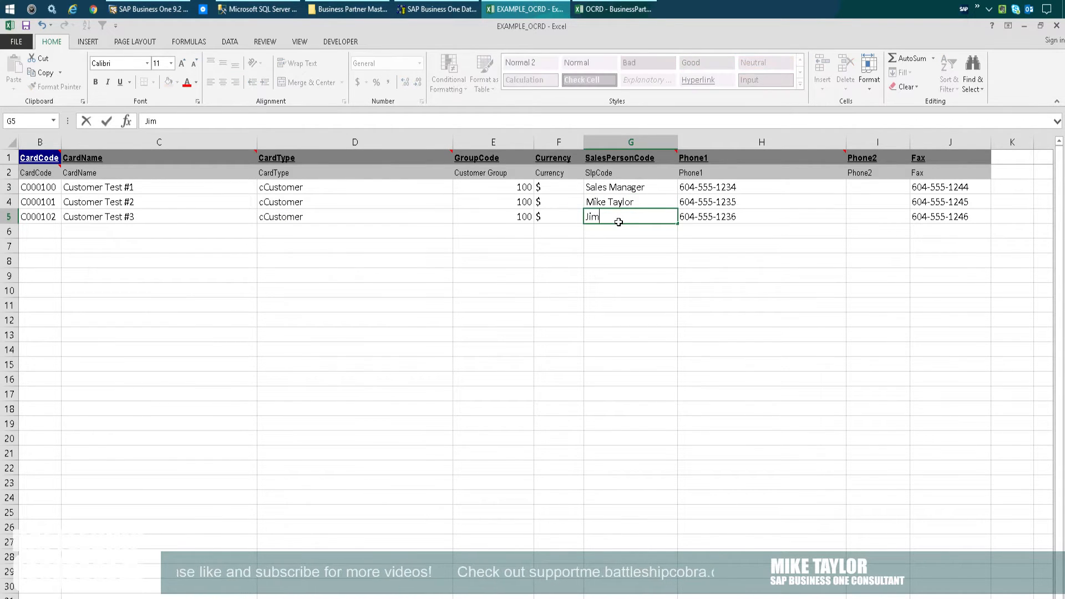
text( Boswick)
key(Return)
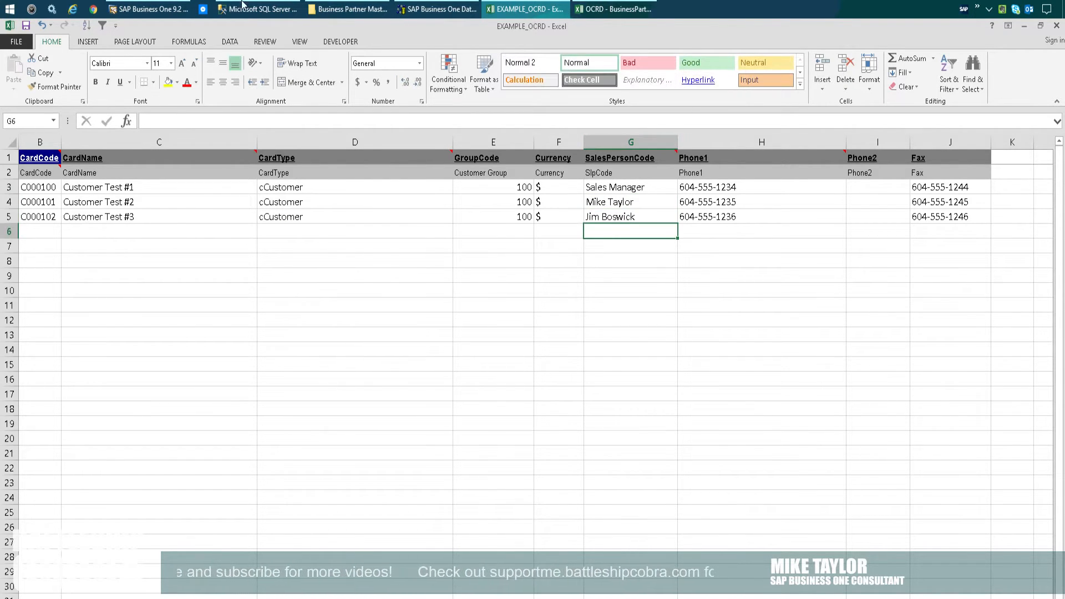
key(Down)
key(Down)
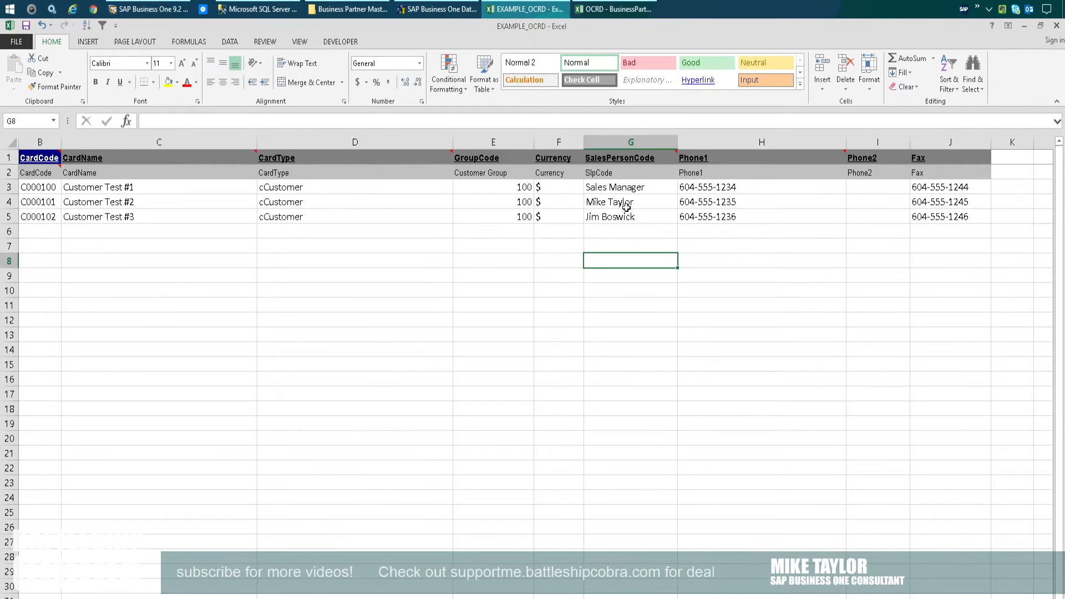
- Compare the SalesPersonCode entries in G3:G5 with the GroupCode values in E3:E5
drag(616, 188, 616, 215)
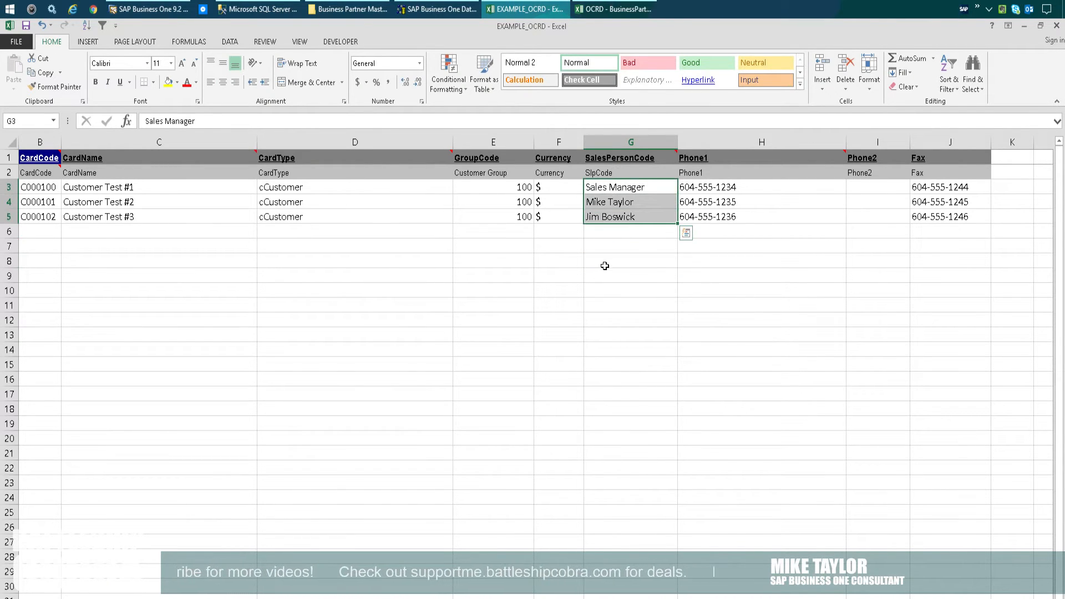
click(516, 187)
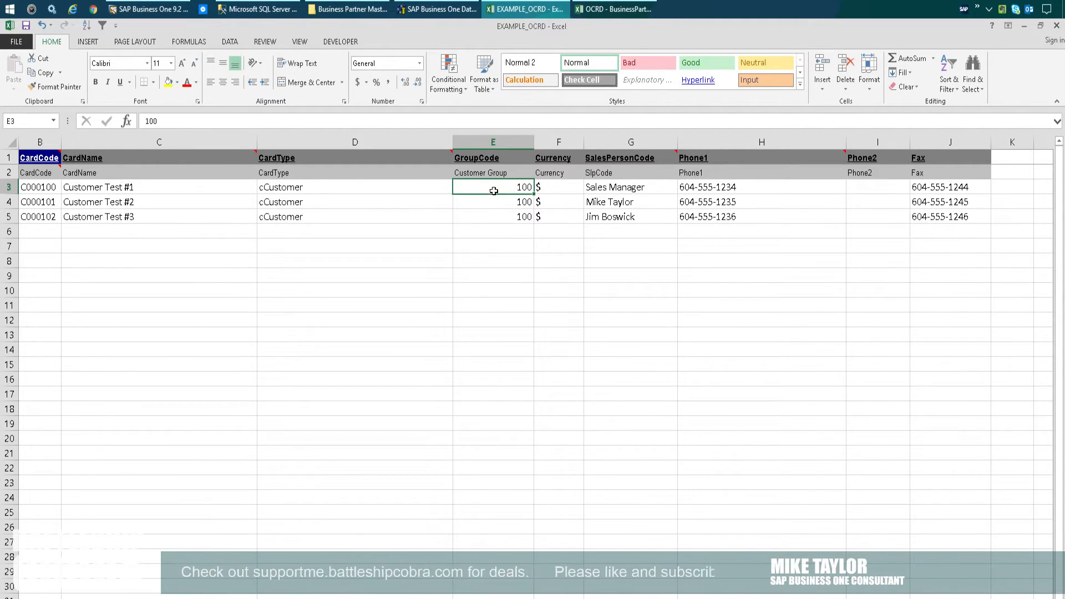
key(Down)
click(518, 187)
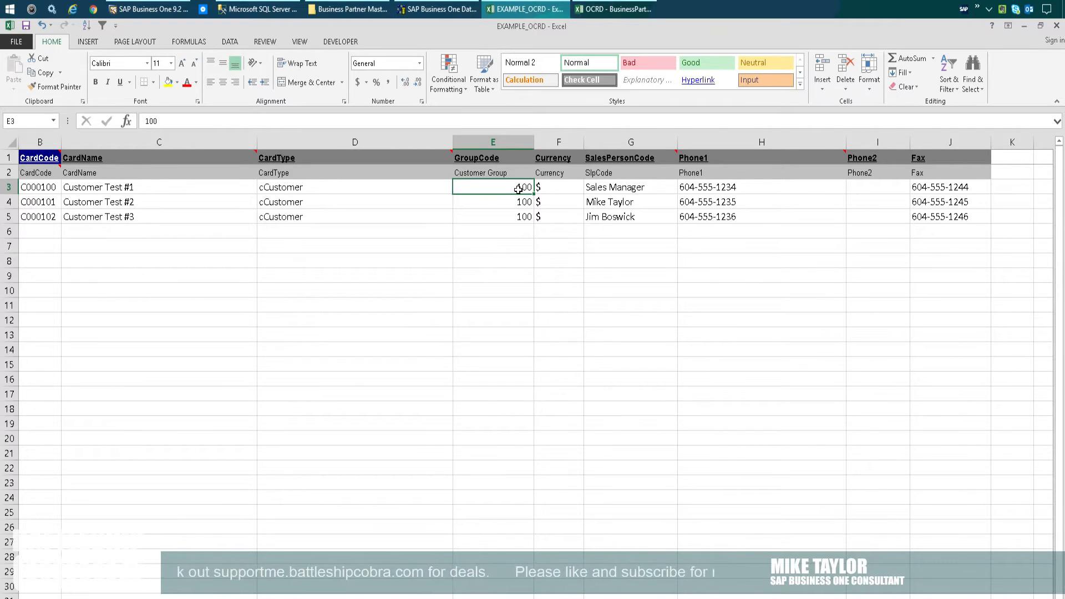
drag(519, 216, 518, 187)
drag(599, 186, 604, 216)
click(604, 190)
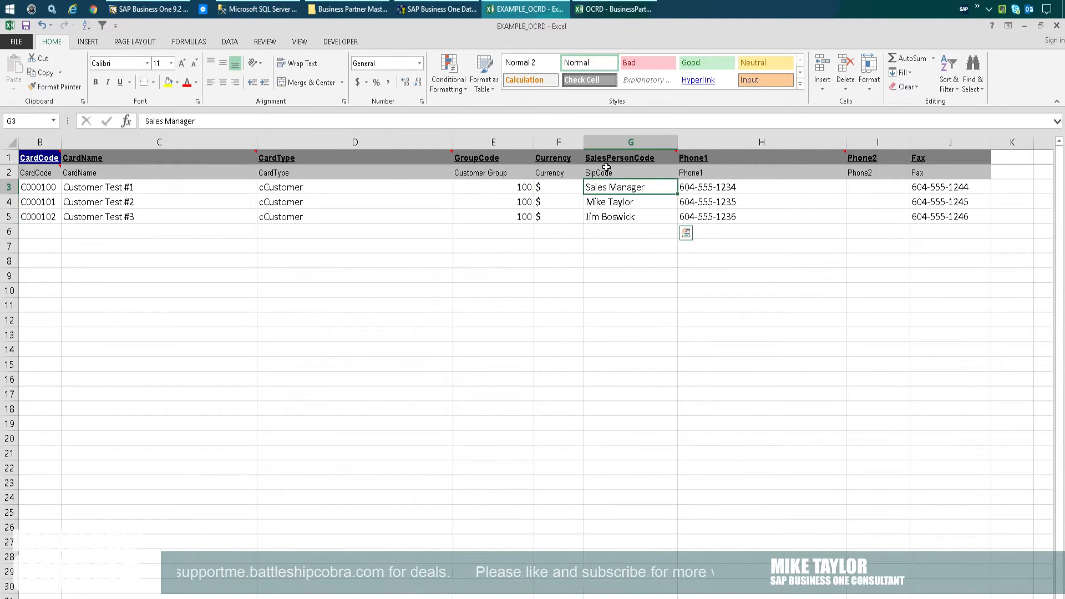
key(Down)
key(Down)
key(Down)
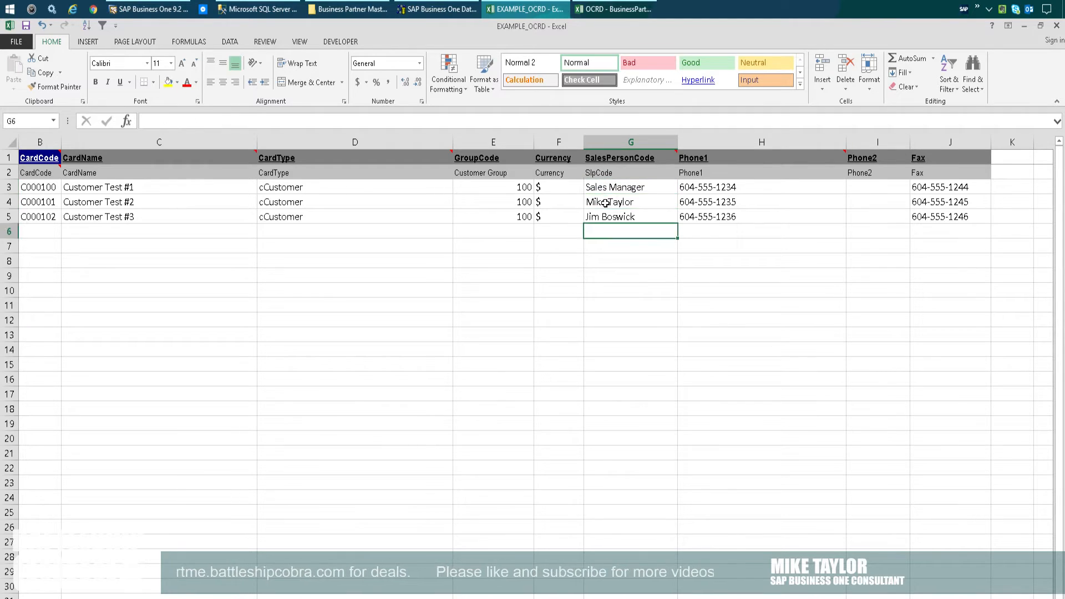
key(Up)
- Replace the GroupCode values in E3:E5 with Customers for all three test customers
click(495, 184)
text(Customers)
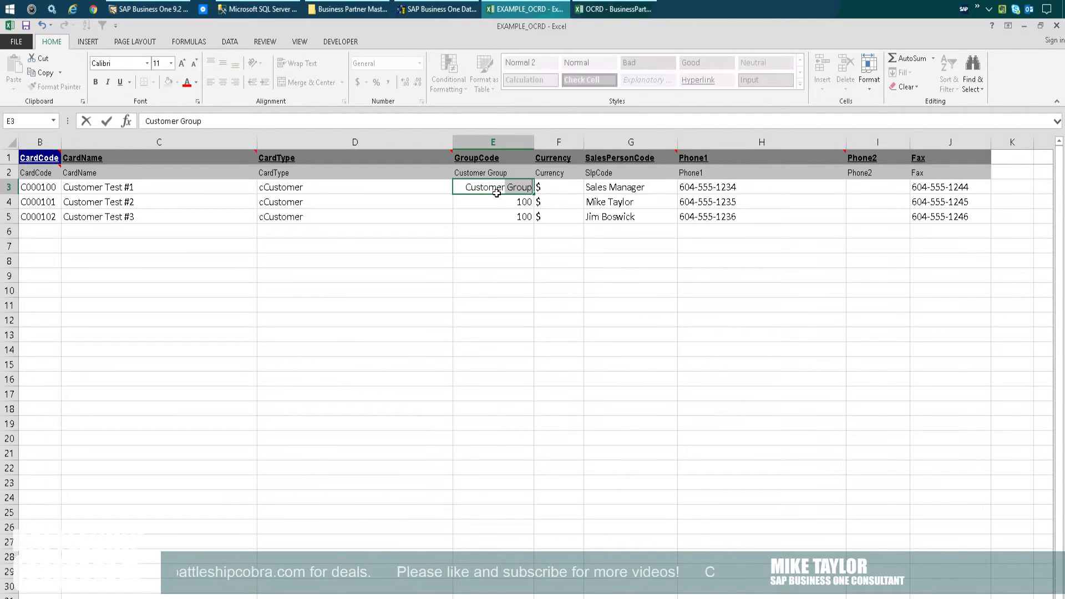
key(Return)
click(497, 191)
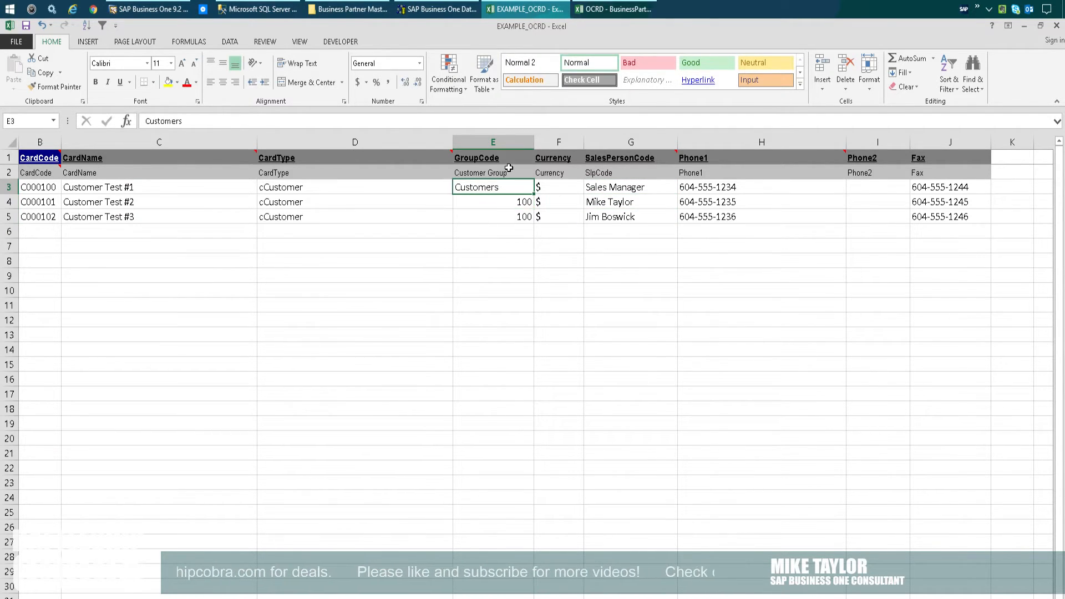
drag(531, 181, 541, 220)
click(557, 379)
click(558, 274)
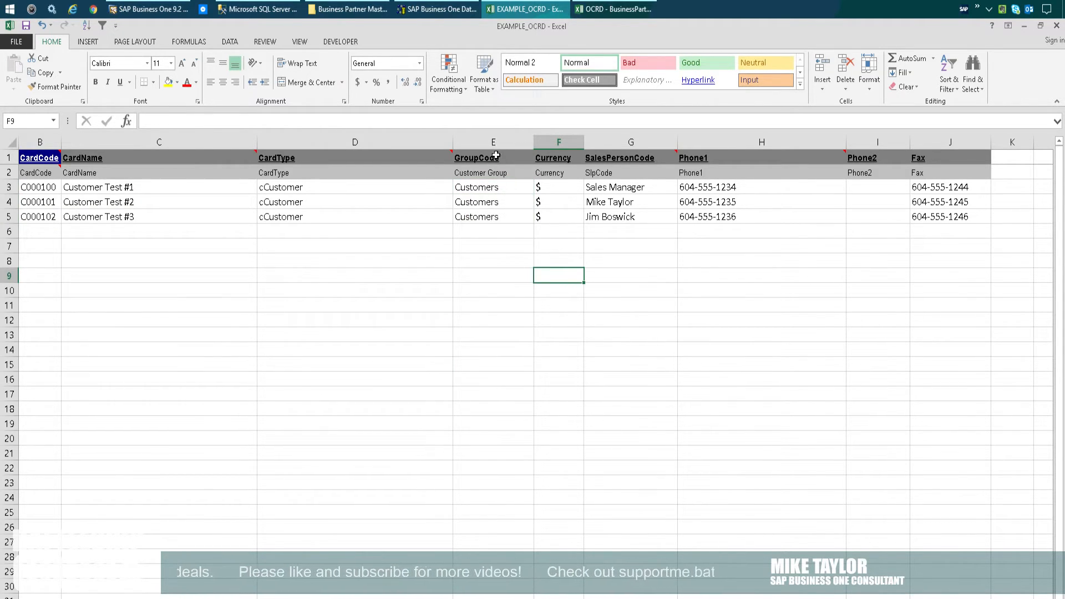
- Examine the GroupCode, Currency and SalesPersonCode values of the three customers along with the GroupCode header
drag(477, 187, 474, 206)
drag(622, 187, 626, 199)
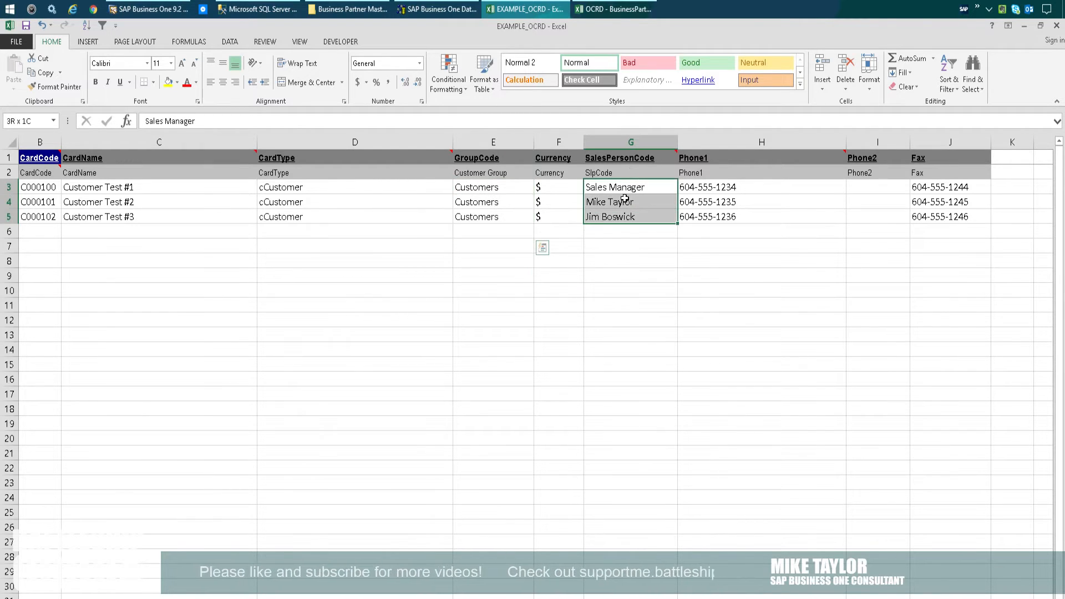
click(620, 275)
click(476, 187)
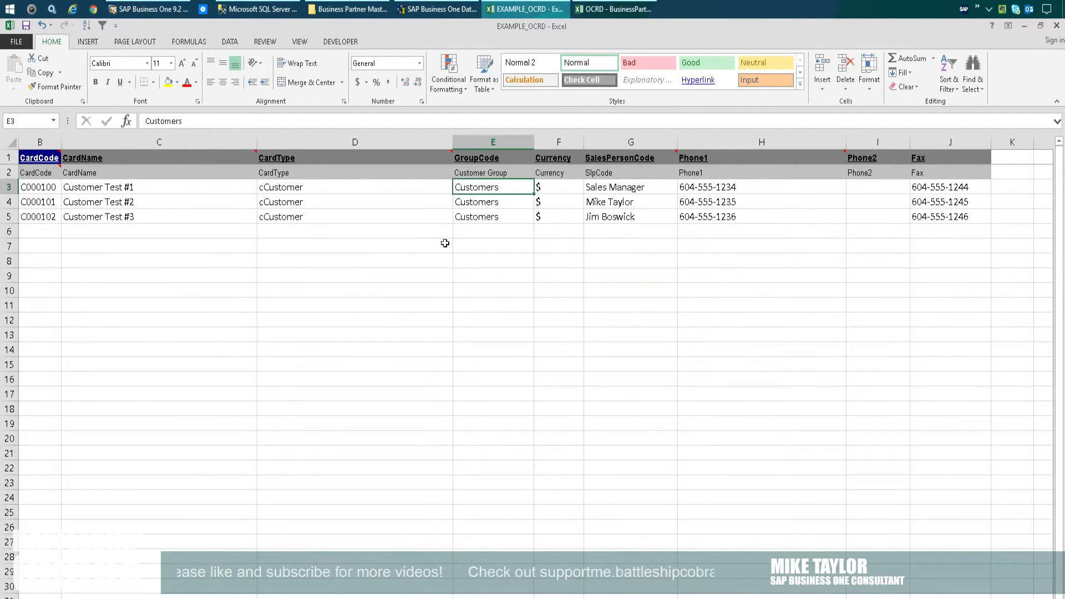
click(554, 189)
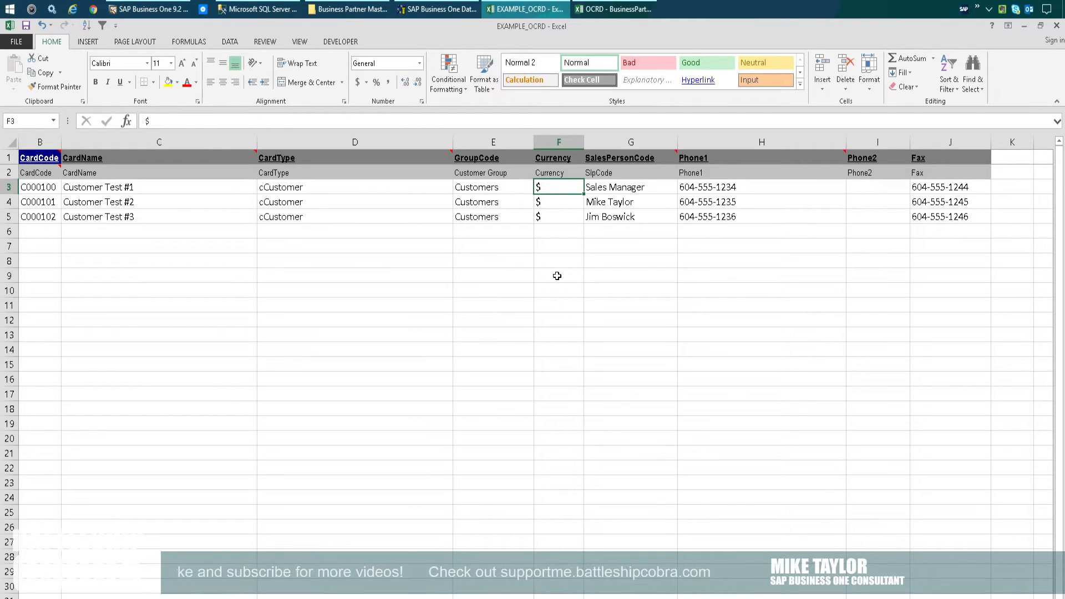
click(487, 187)
drag(483, 217, 486, 187)
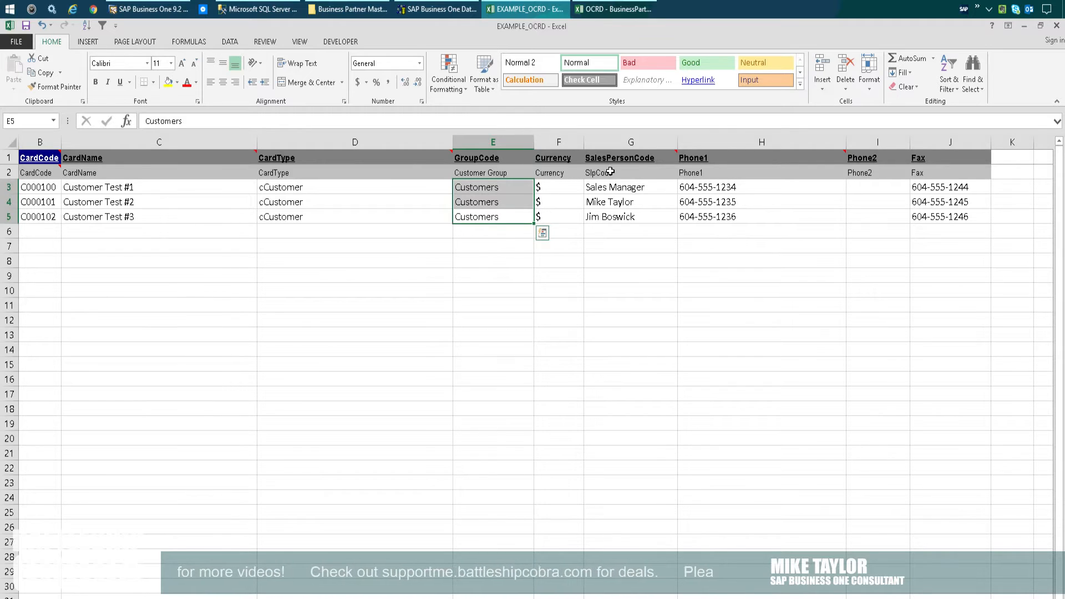
drag(610, 187, 612, 216)
drag(481, 217, 480, 187)
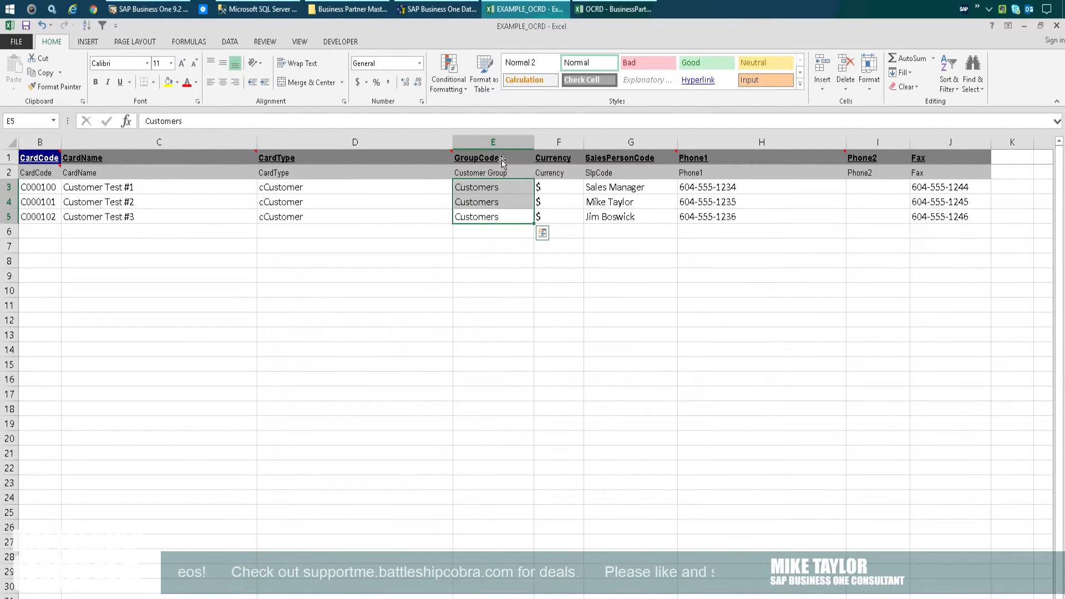
click(503, 162)
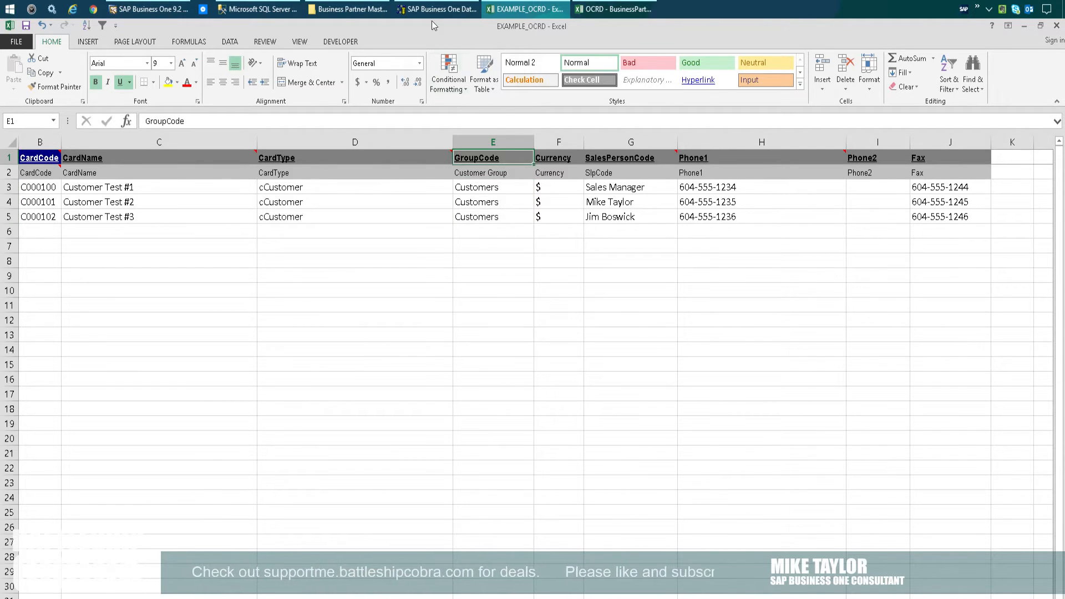
- Copy the original GroupCode header cells D1:D2 from OCRD - BusinessPartners1 over E1:E2 in EXAMPLE_OCRD
click(614, 9)
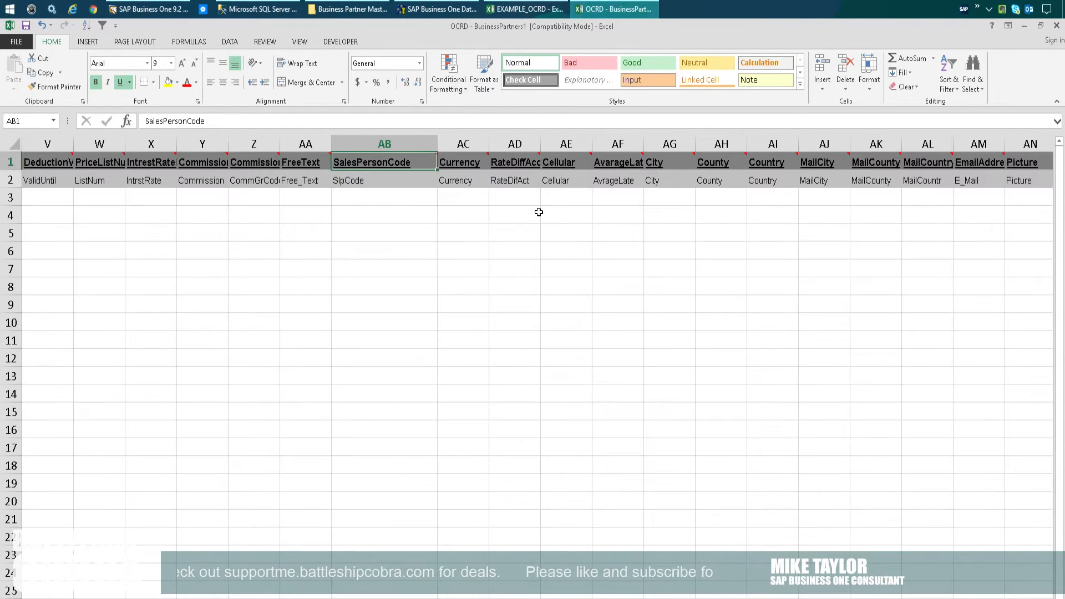
scroll(345, 309, left, 7)
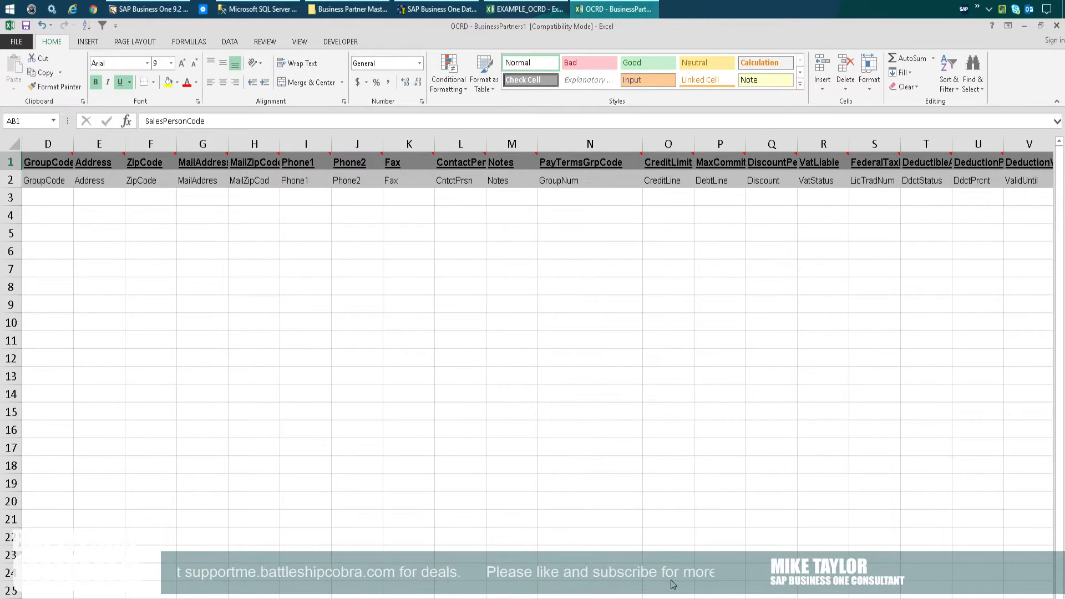
drag(200, 163, 202, 179)
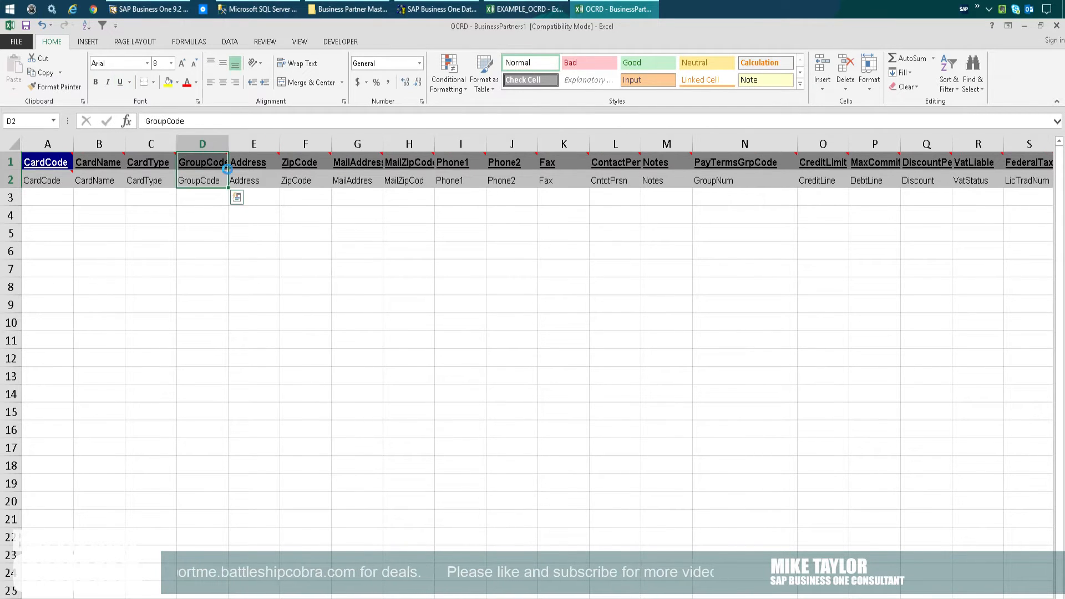
key(ctrl+c)
click(543, 6)
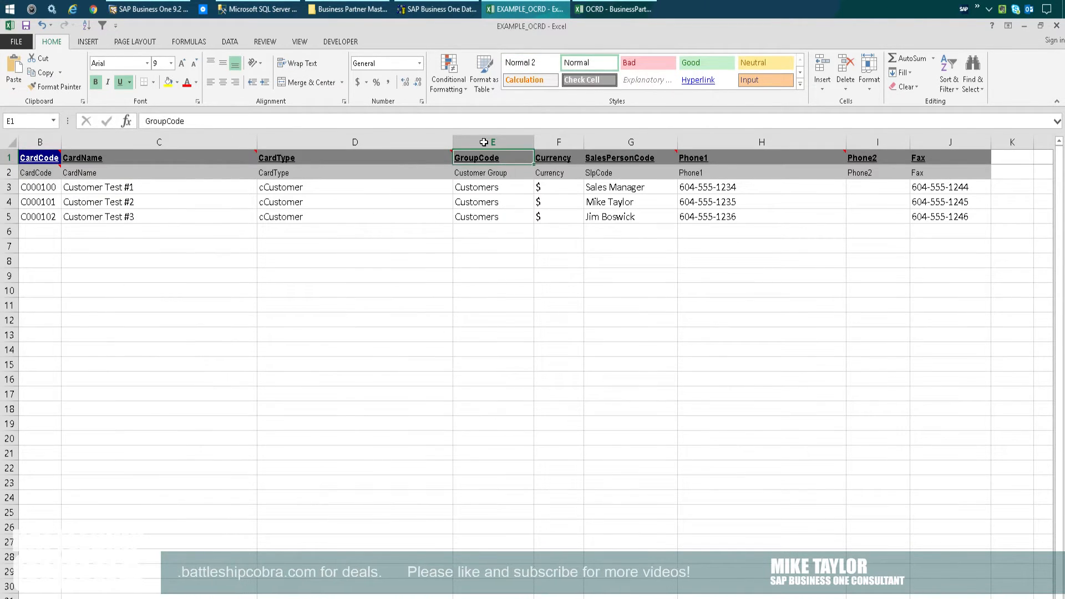
key(ctrl+v)
click(492, 364)
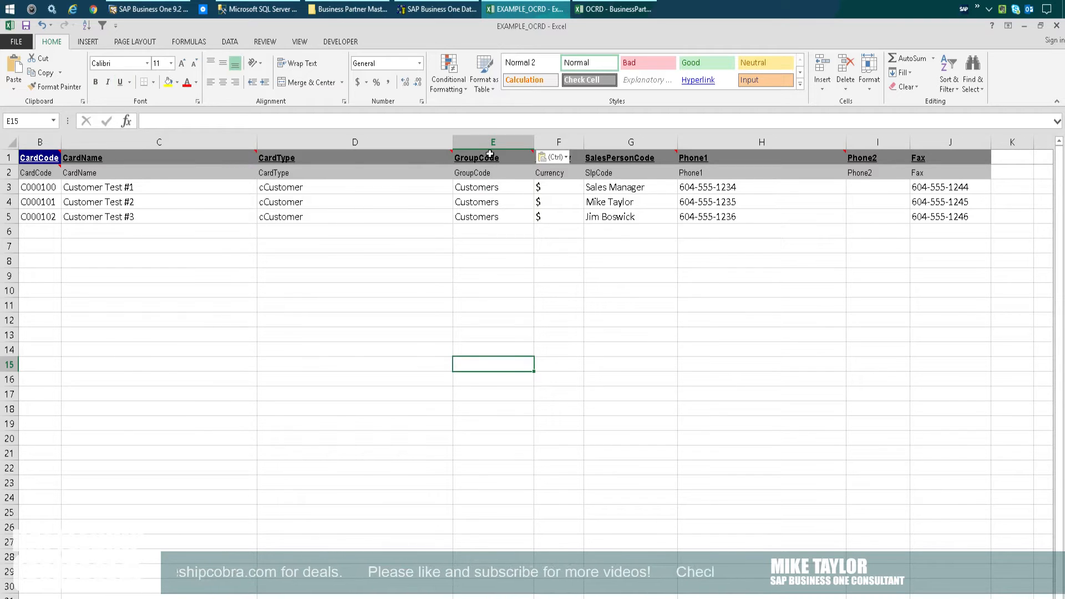
- Switch to SAP Business One and load the OCRD table into a new Query Generator query
click(149, 9)
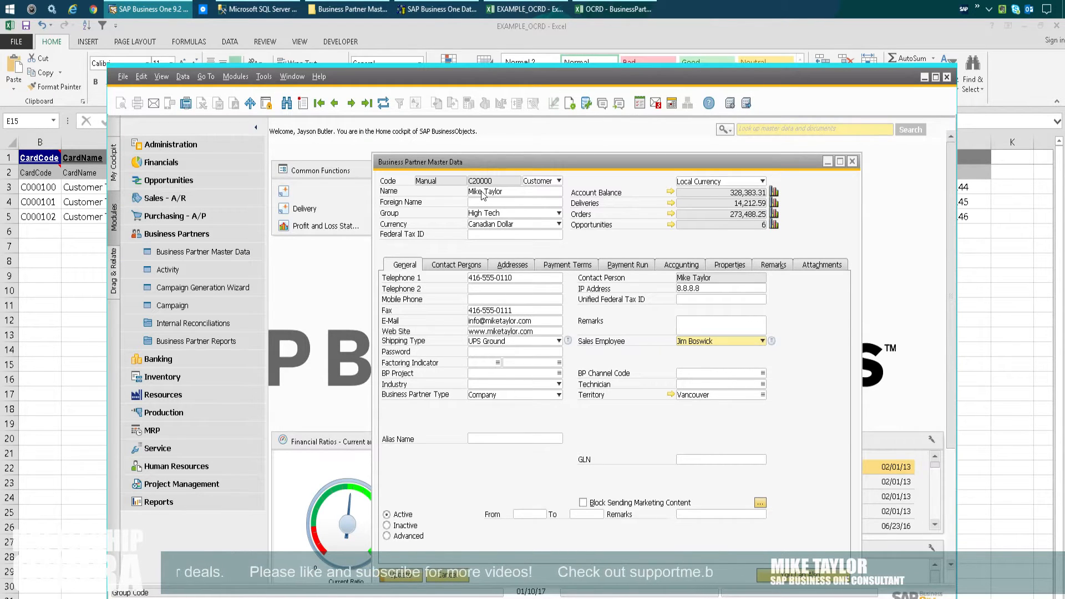
click(264, 76)
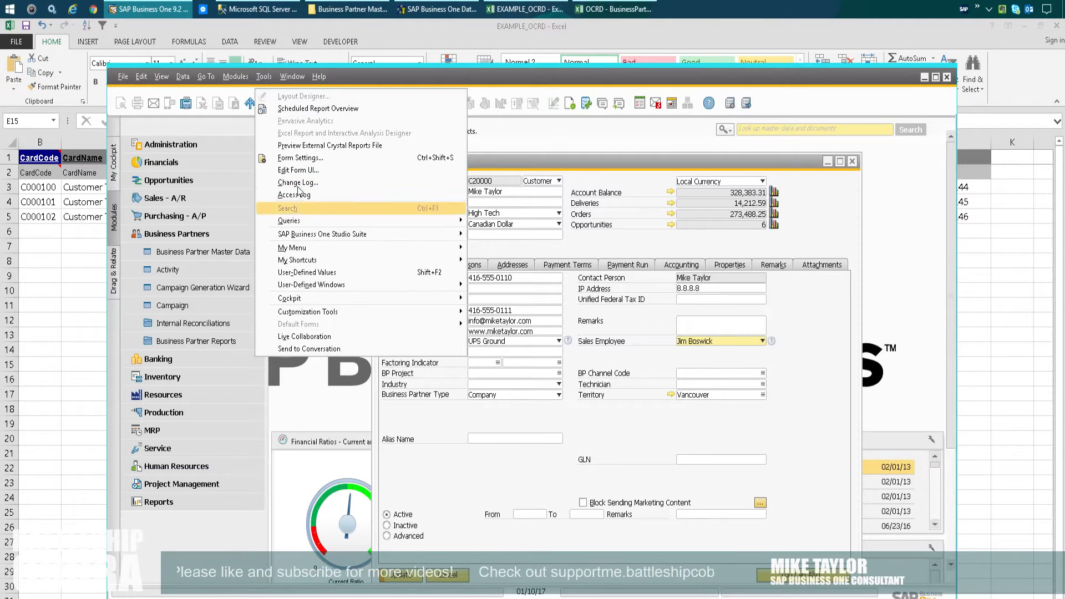
mouse_move(298, 219)
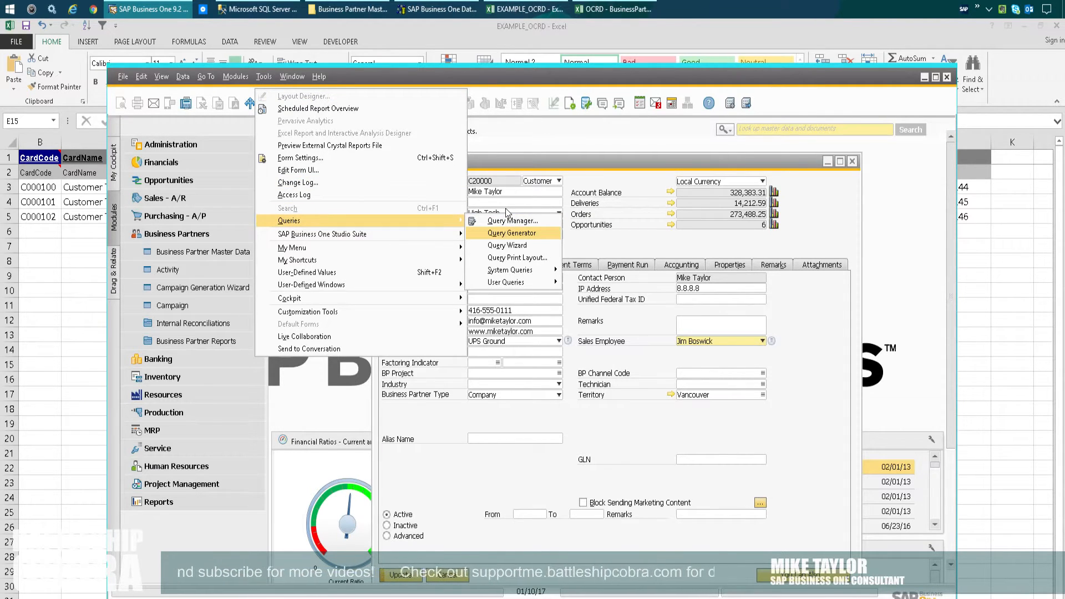
key(Return)
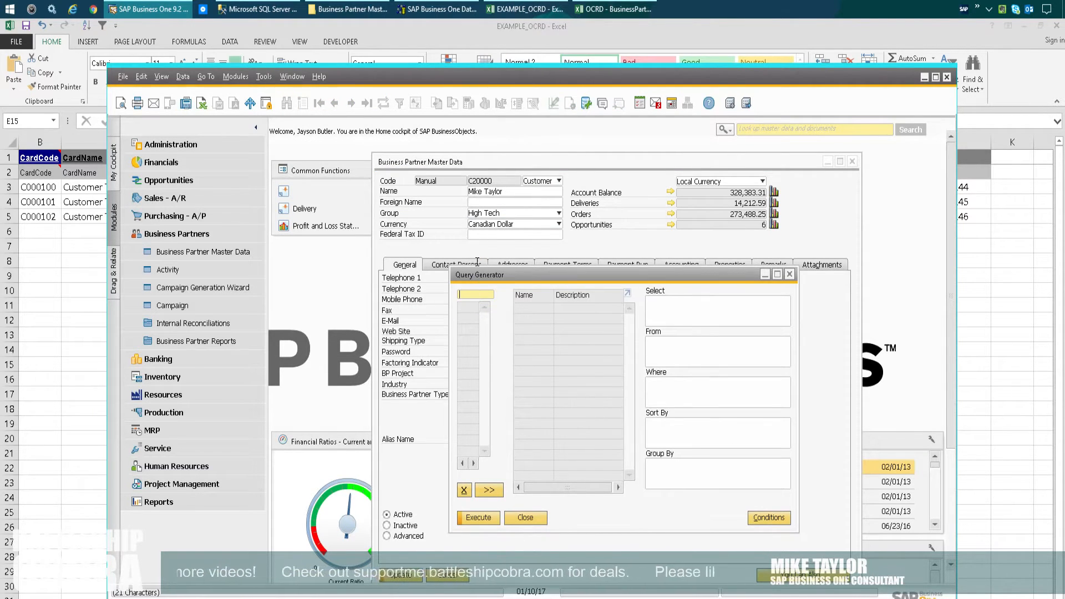
text(OCRD)
key(Tab)
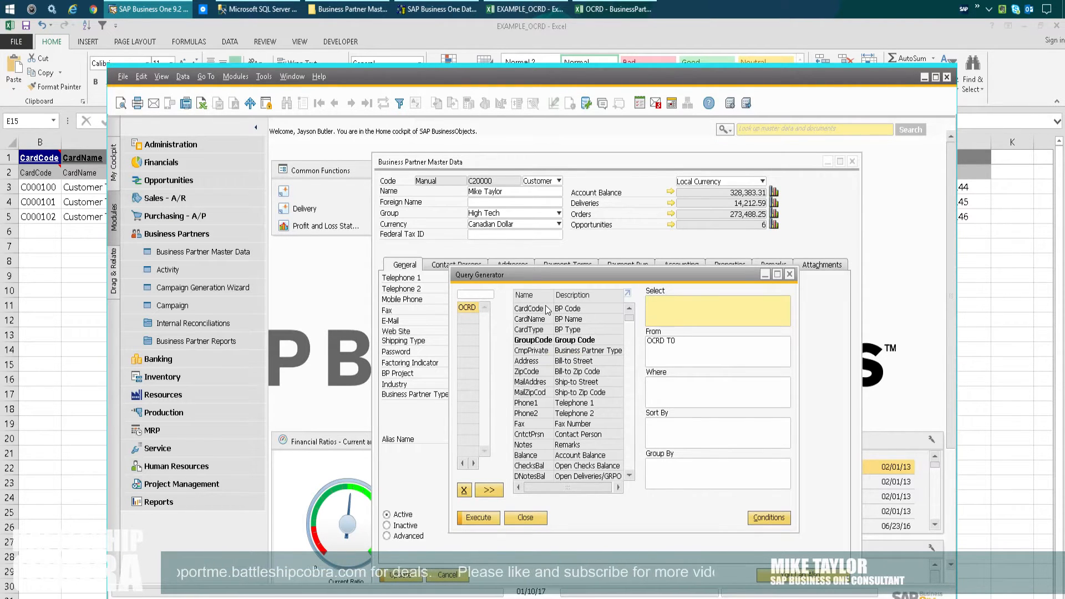
- Add the OCRG table linked through GroupCode to the query and remove OCRD from it
double_click(524, 340)
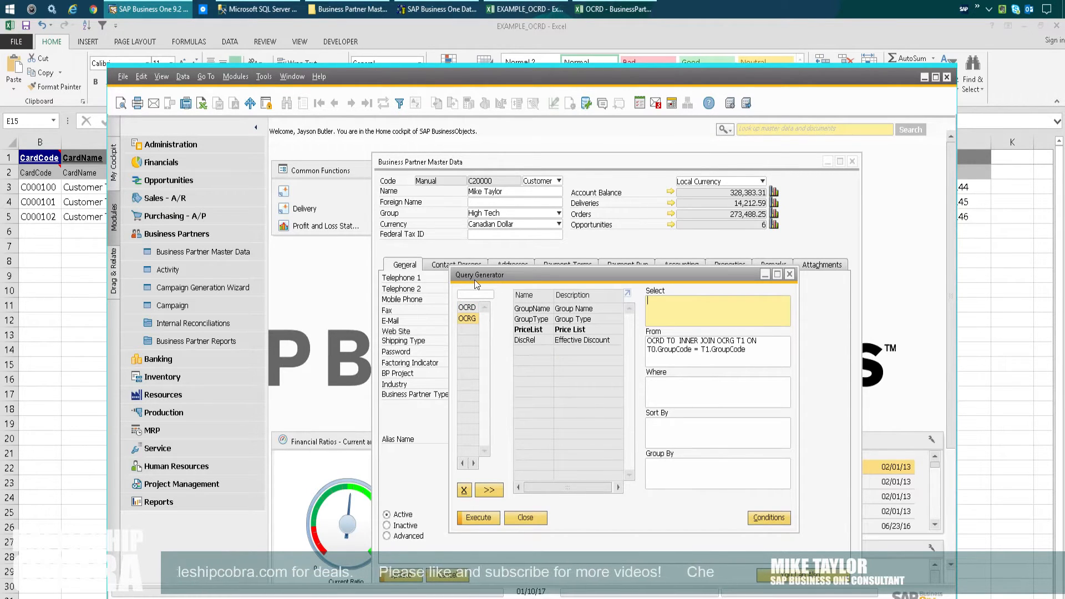
click(467, 307)
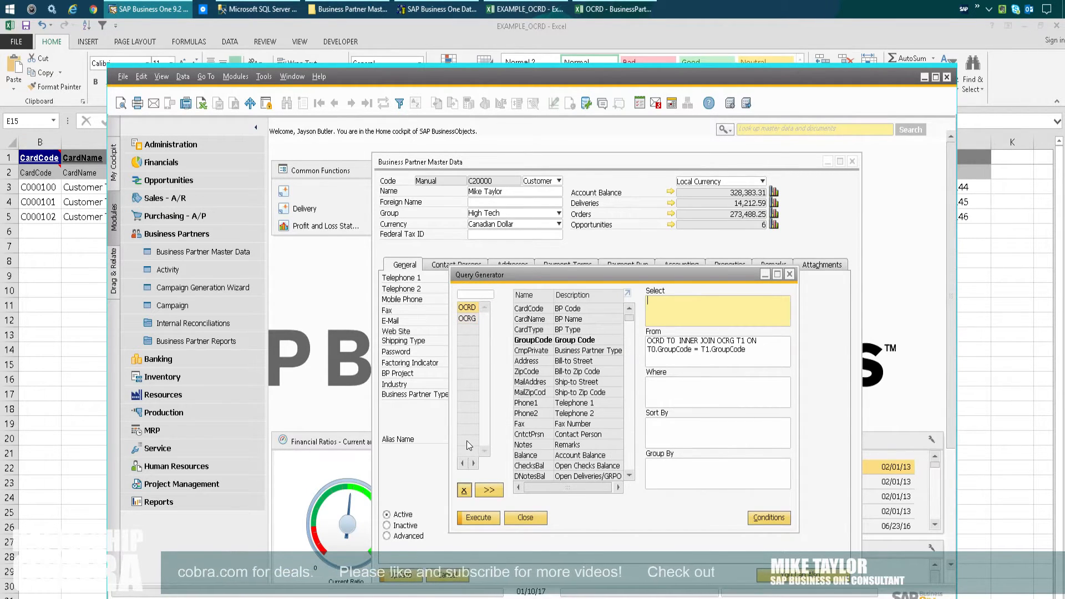
click(464, 490)
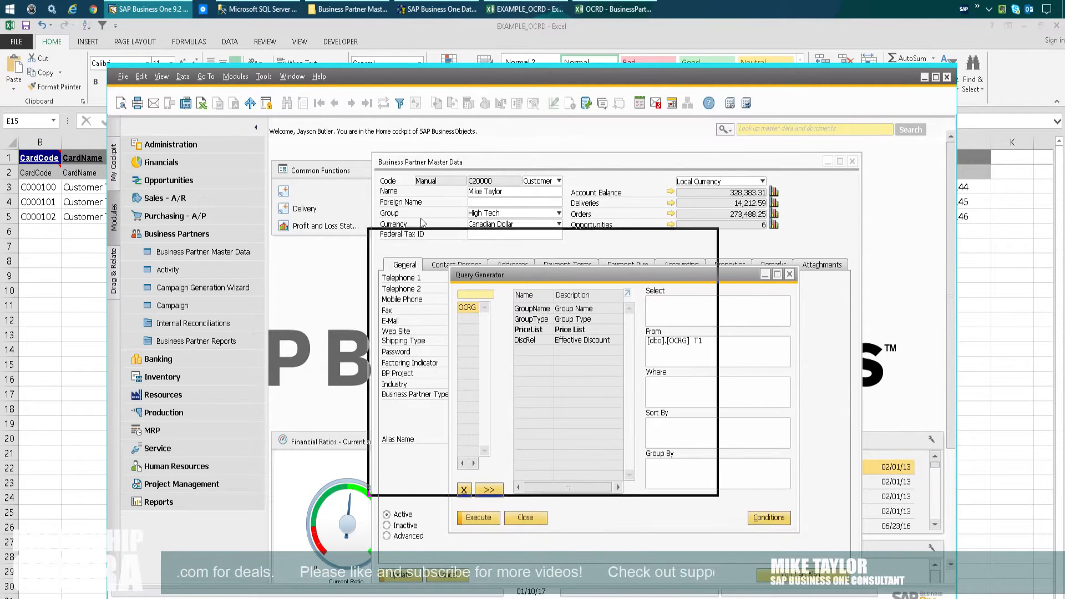
- Execute the OCRG query and copy the whole table of business partner groups from the preview
drag(421, 223, 422, 223)
click(399, 480)
drag(519, 275, 460, 246)
click(369, 262)
right_click(452, 280)
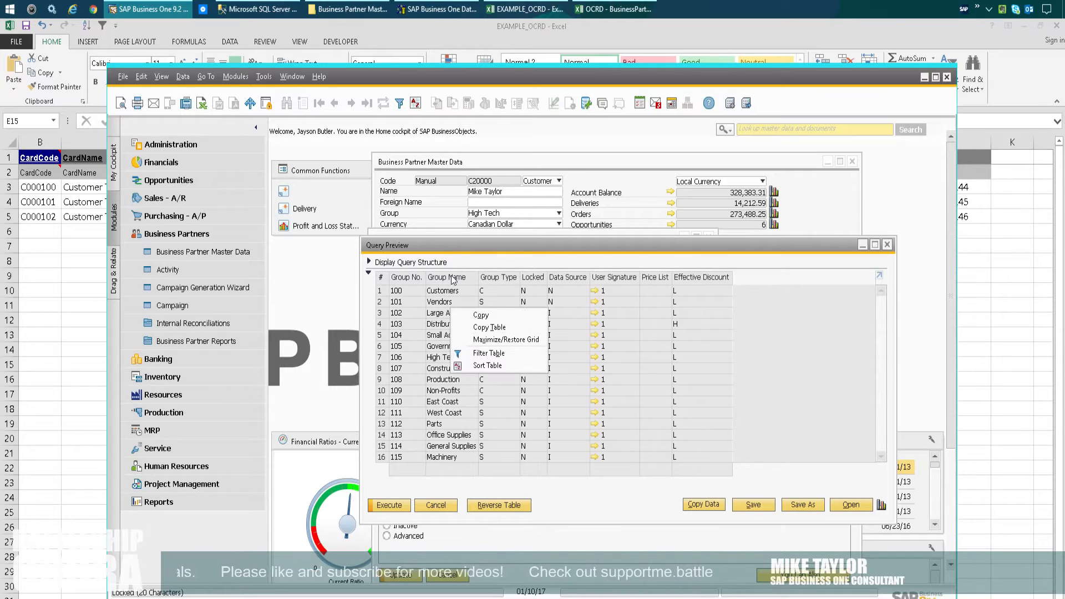
click(489, 327)
- Return to EXAMPLE_OCRD, add and rename a new worksheet, and paste the copied group table at A1
key(alt+Tab)
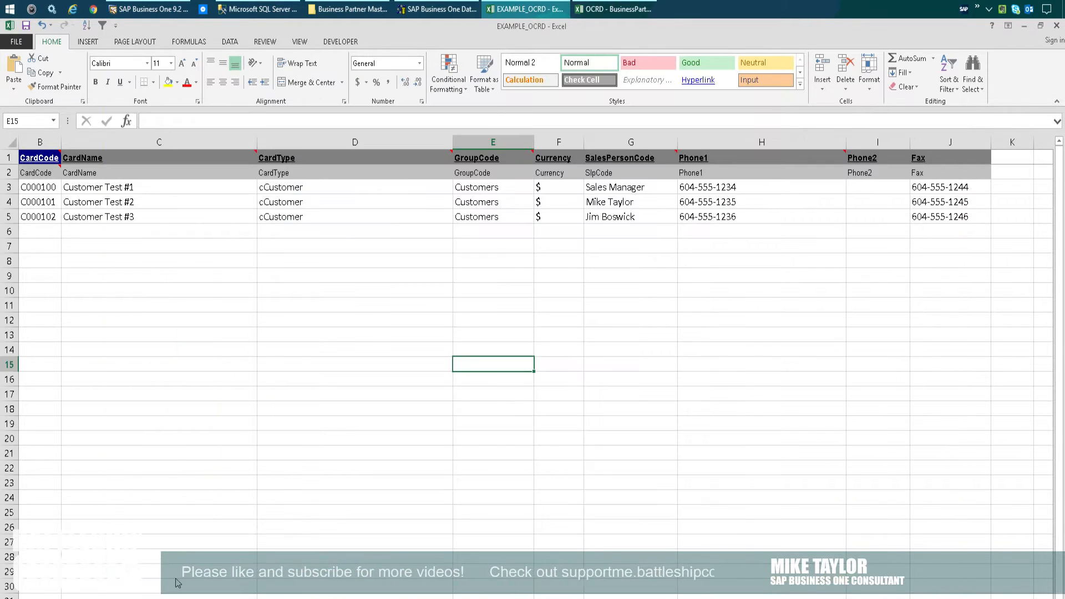
click(175, 598)
double_click(106, 598)
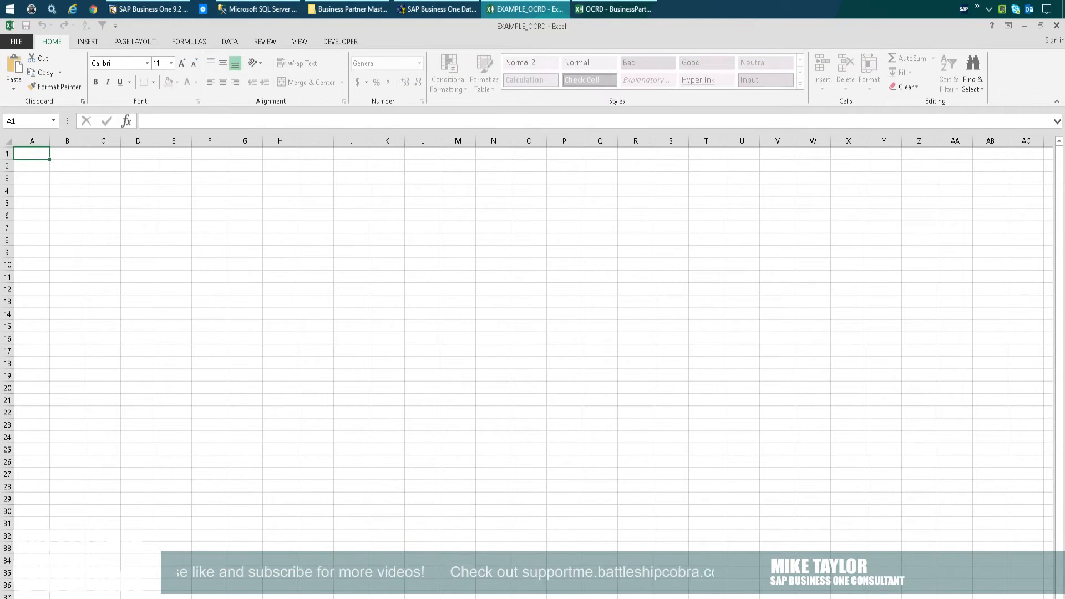
key(Return)
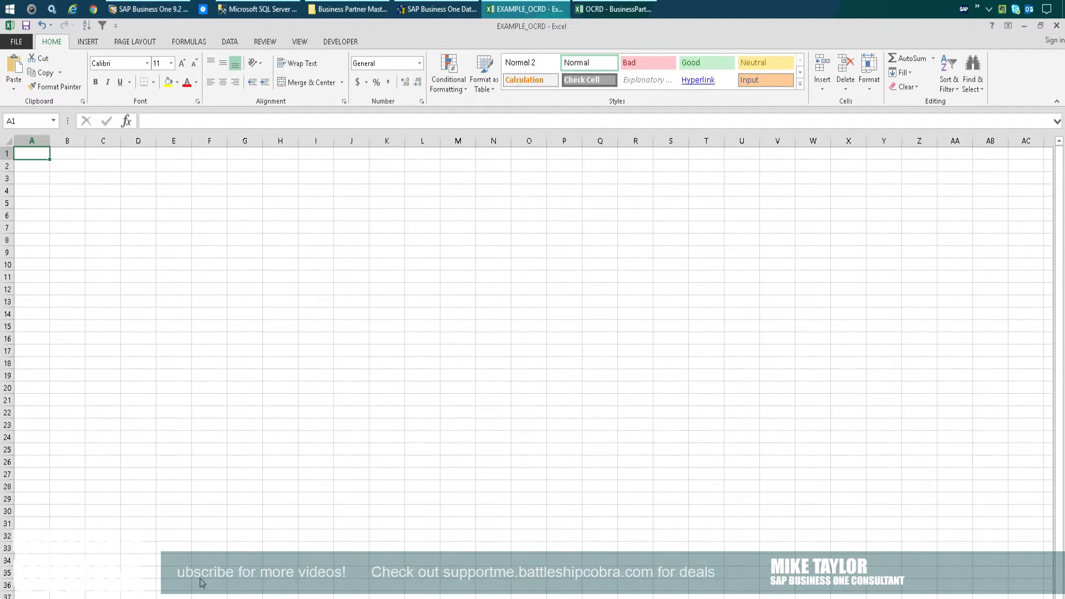
key(ctrl+v)
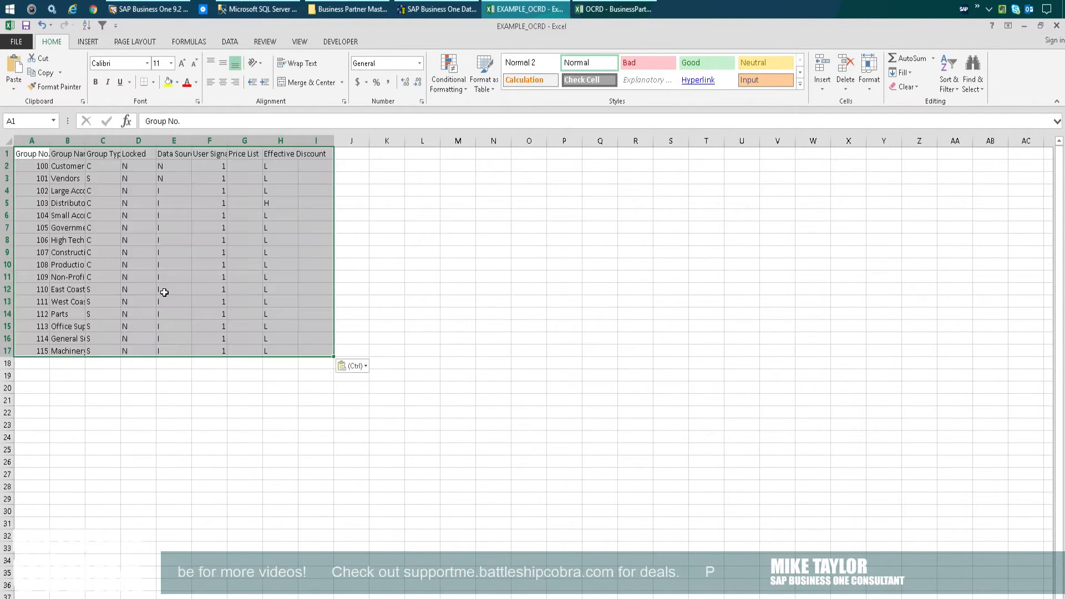
- Delete columns C:H, from Group Type through Effective Discount, from the pasted group table
click(164, 294)
click(103, 141)
shift+click(280, 141)
right_click(283, 142)
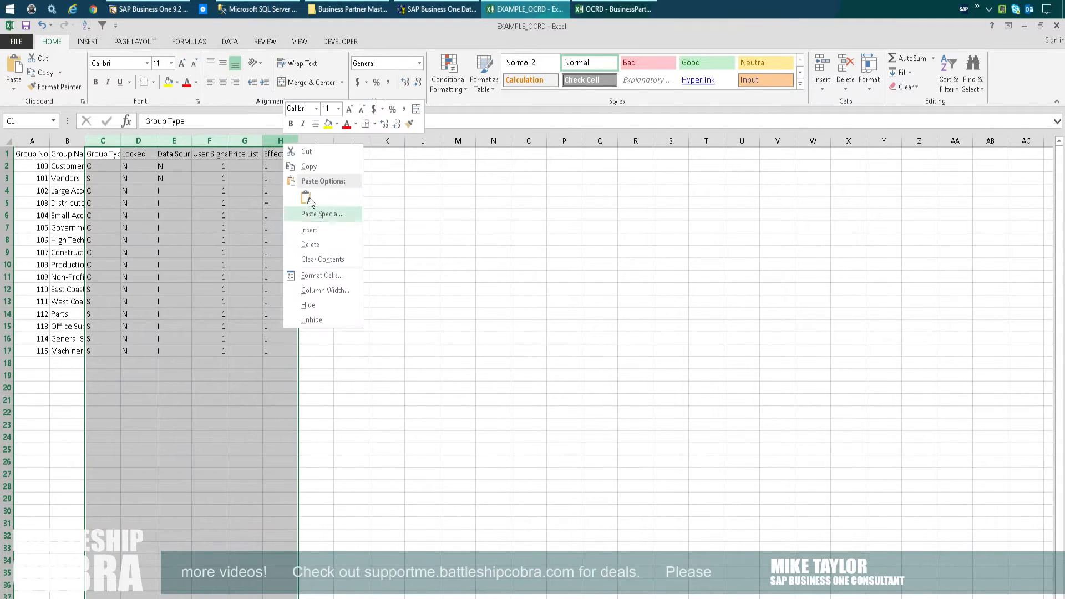
click(311, 244)
click(317, 313)
- Move the Group No. column behind Group Name so they occupy columns B and A, and widen both columns
click(31, 140)
key(ctrl+c)
click(110, 134)
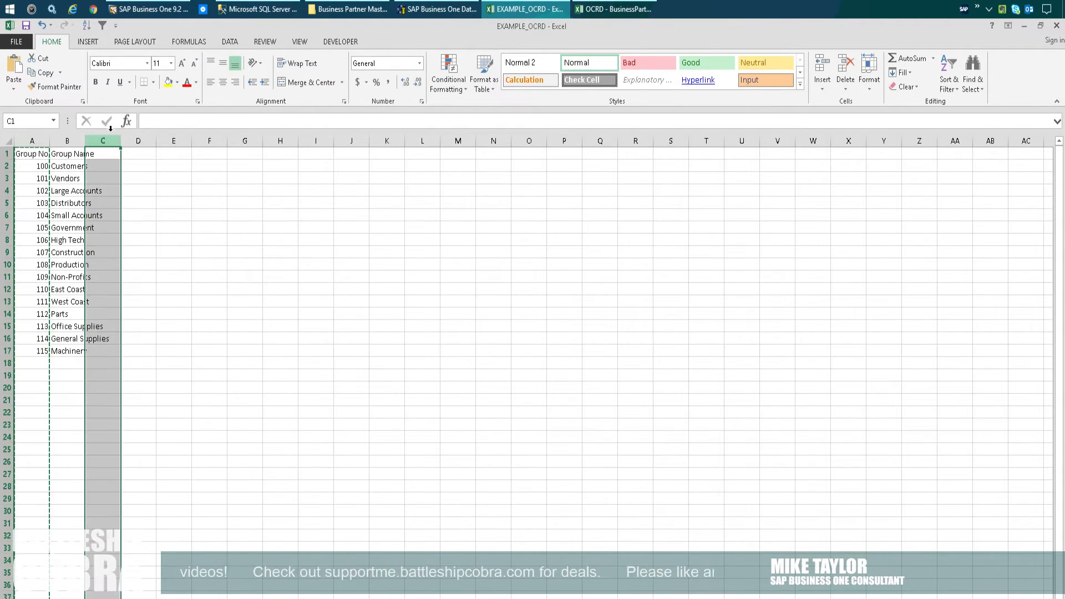
key(ctrl+v)
click(209, 239)
click(31, 140)
right_click(37, 142)
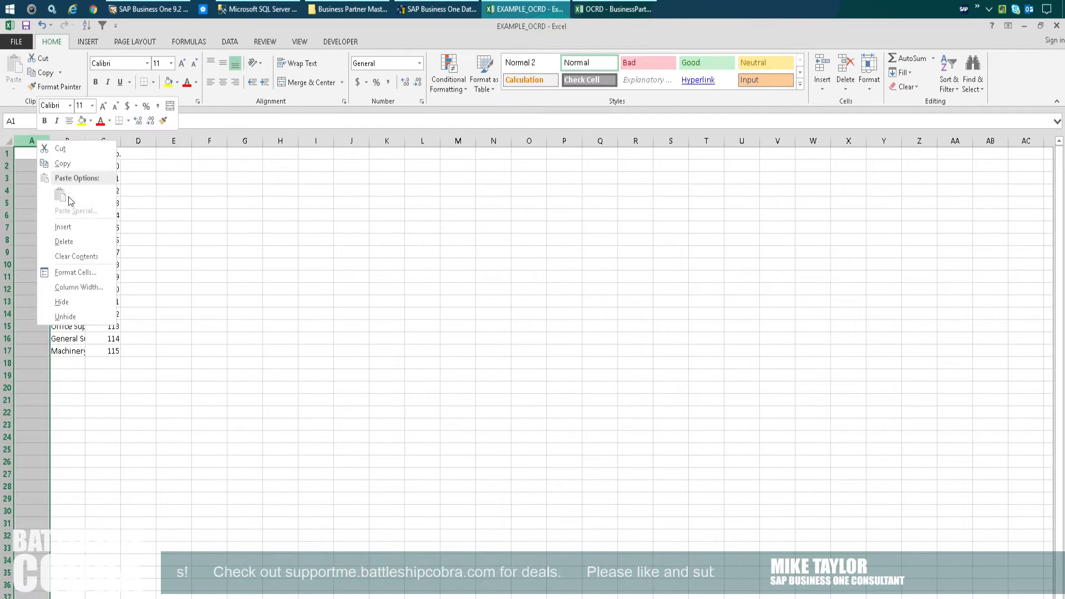
click(64, 241)
click(209, 250)
drag(50, 137, 134, 140)
click(159, 191)
- Name the range A2:B17 with the group names and numbers groups
drag(52, 166, 52, 316)
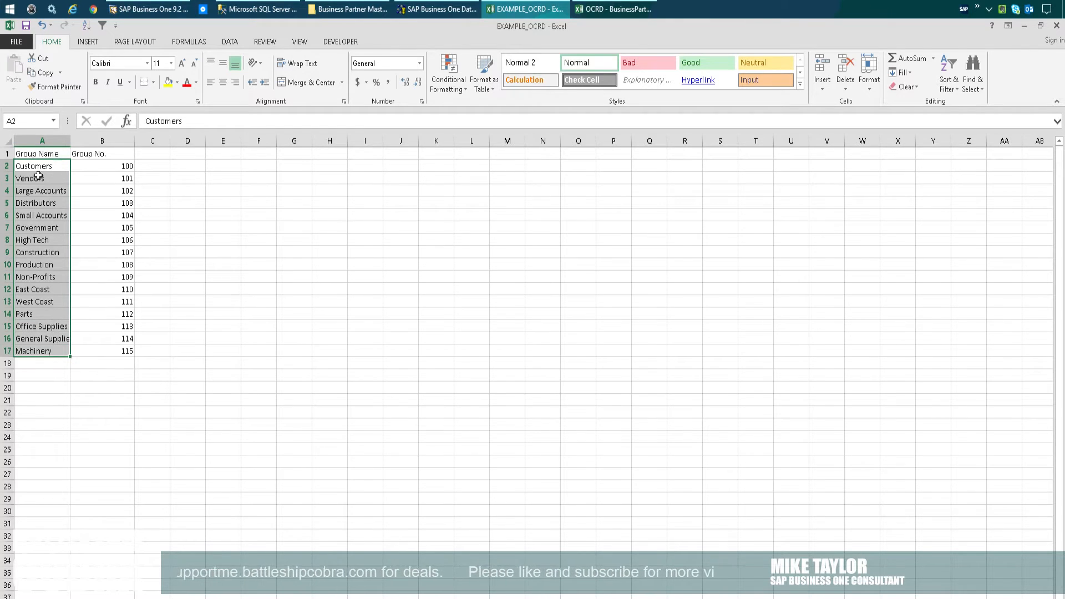
key(Right)
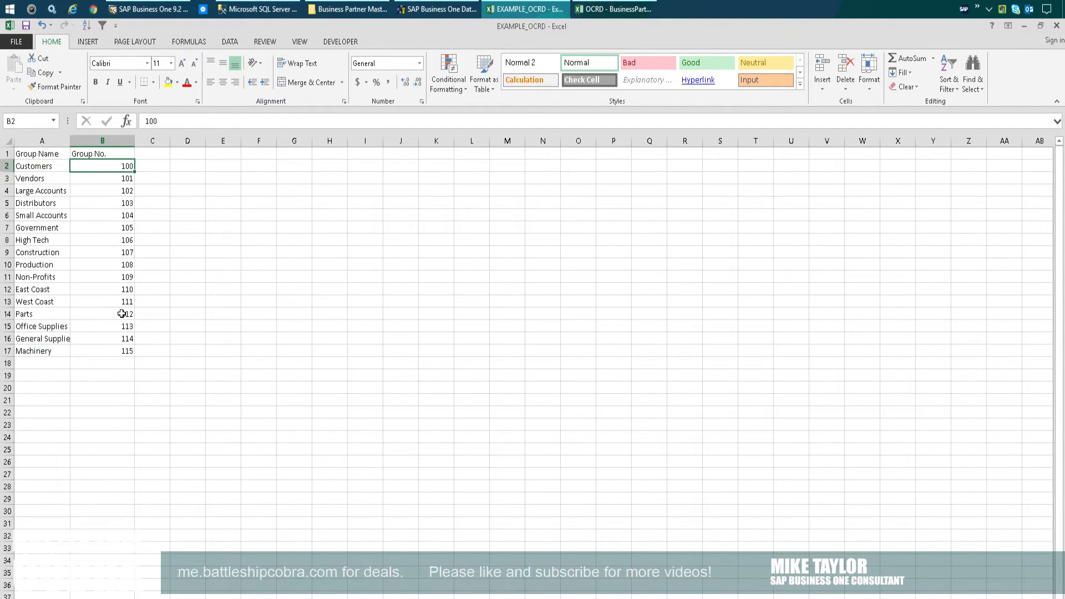
drag(121, 351, 23, 166)
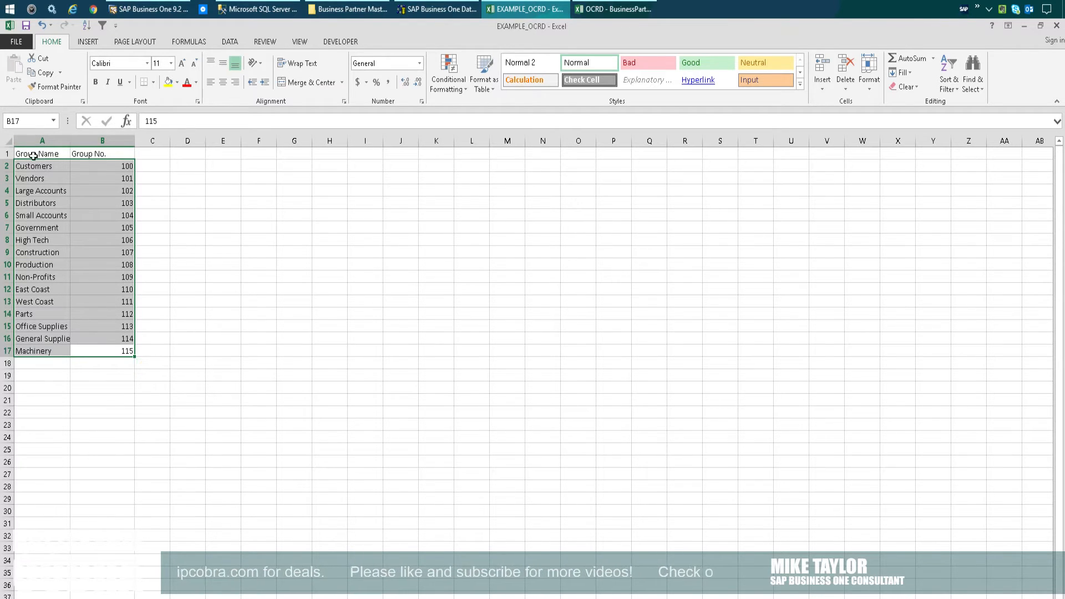
click(28, 121)
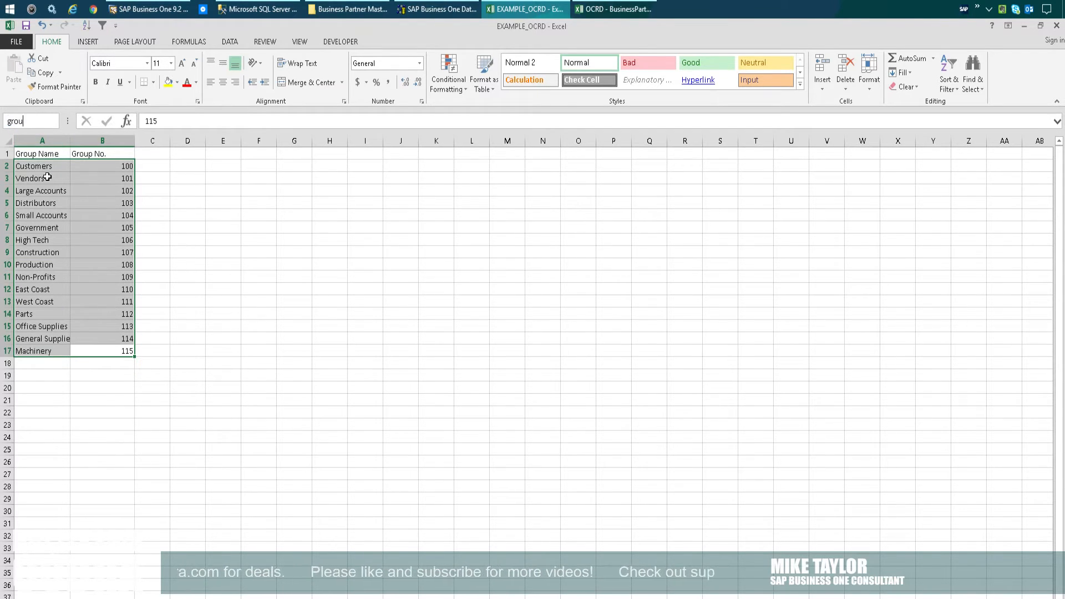
text(groups)
key(Return)
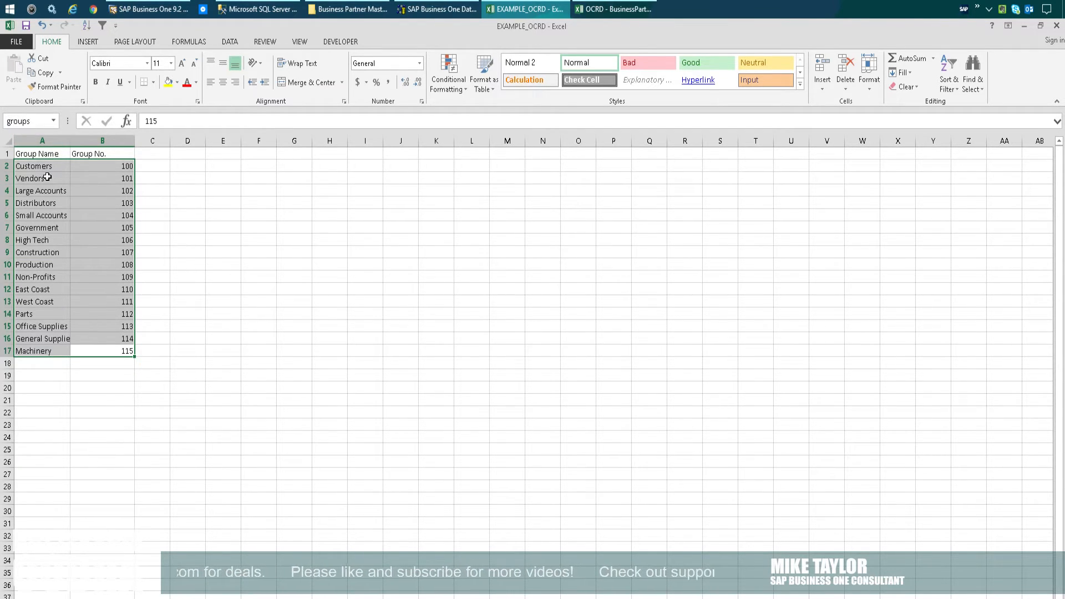
click(102, 161)
- Insert an empty column between GroupCode and Currency on the customer worksheet
click(79, 581)
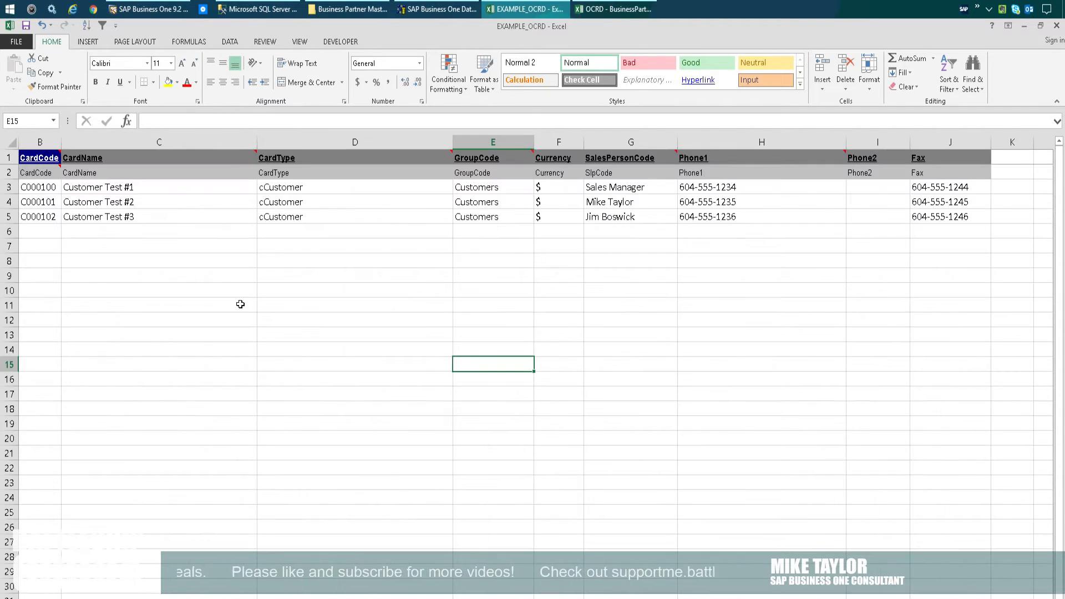
click(308, 184)
click(518, 184)
right_click(548, 141)
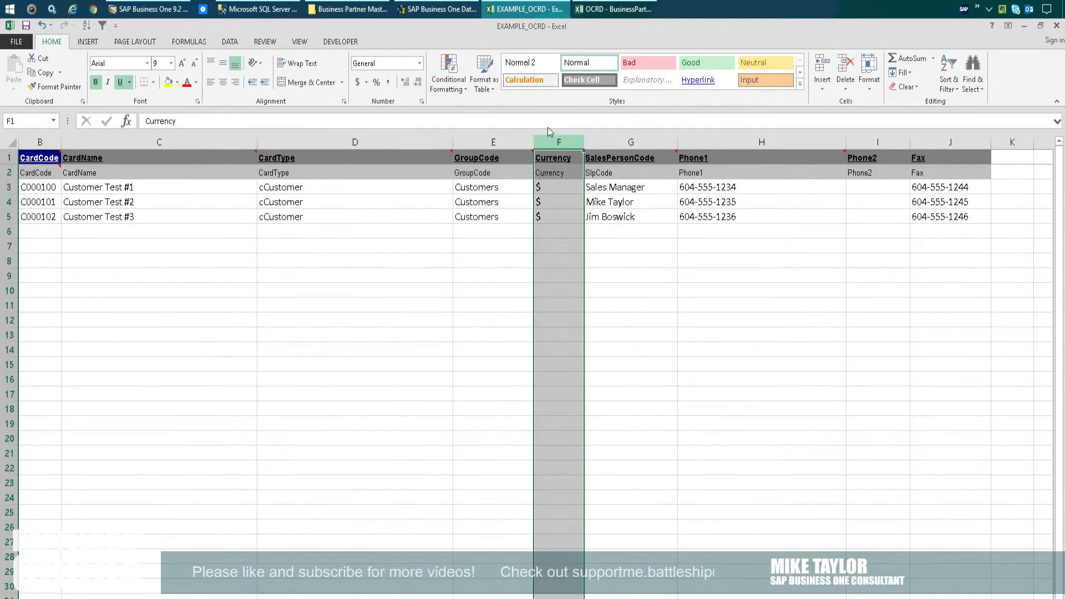
click(574, 228)
click(493, 275)
- Copy the GroupCode header cells E1:E2 into F1:F2 of the empty column
drag(494, 159, 495, 173)
key(ctrl+c)
click(561, 161)
key(ctrl+v)
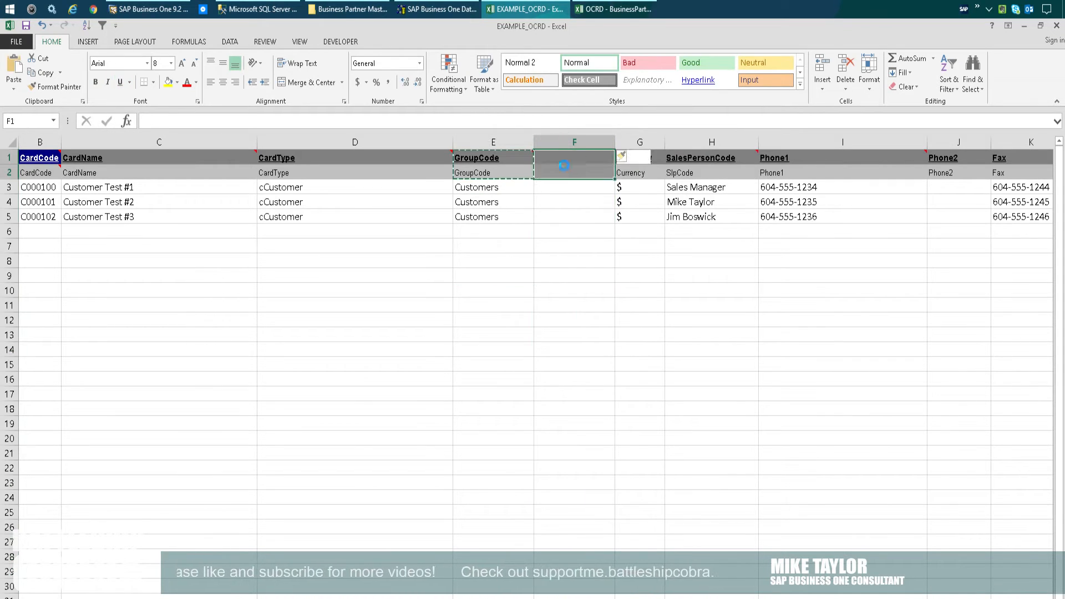
click(561, 274)
key(Escape)
- Enter =VLOOKUP(E3,groups,2,FALSE) in F3 and fill the formula down to F5 for all three customers
click(574, 185)
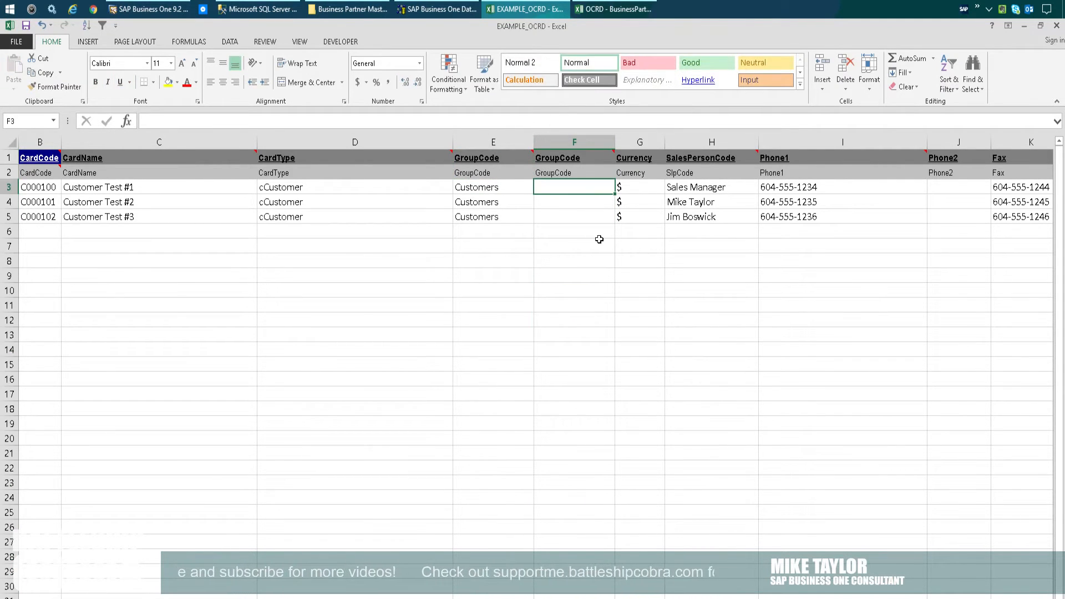
text(=VLOOKUP()
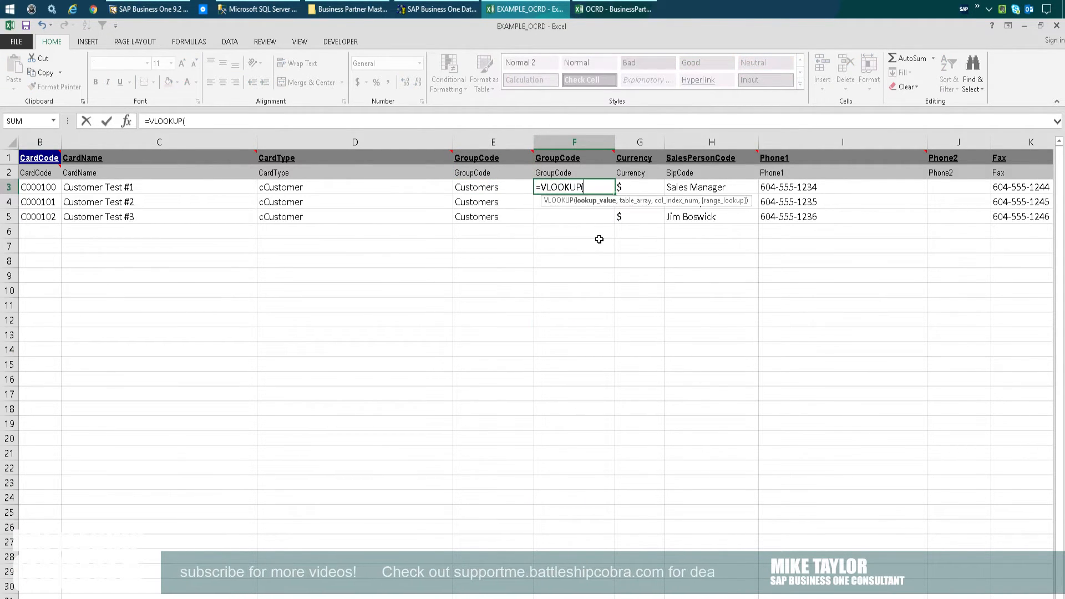
text(E3,groups,)
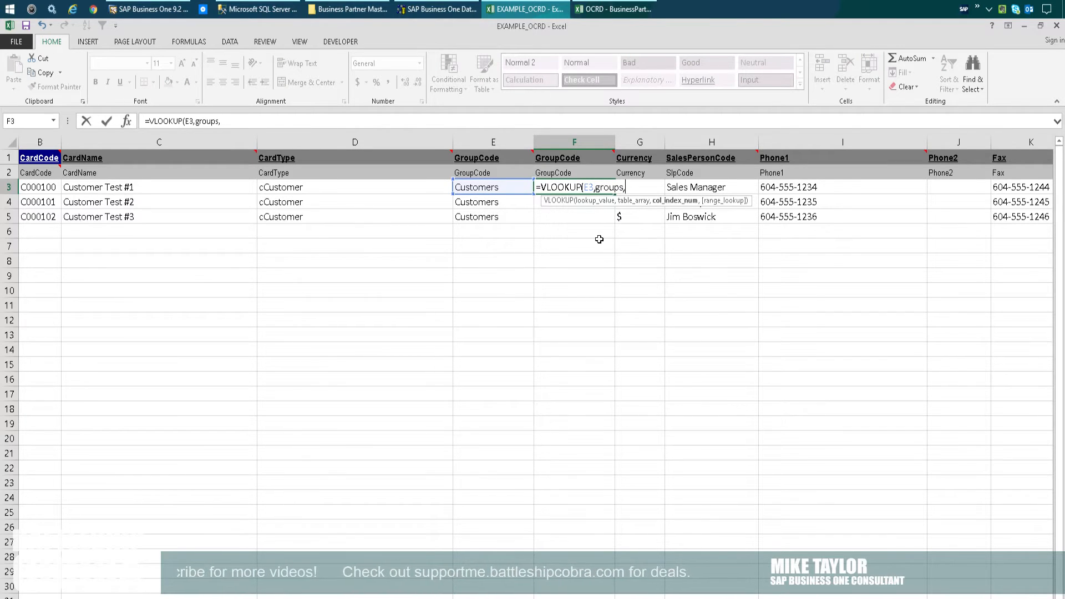
text(2,FALSE))
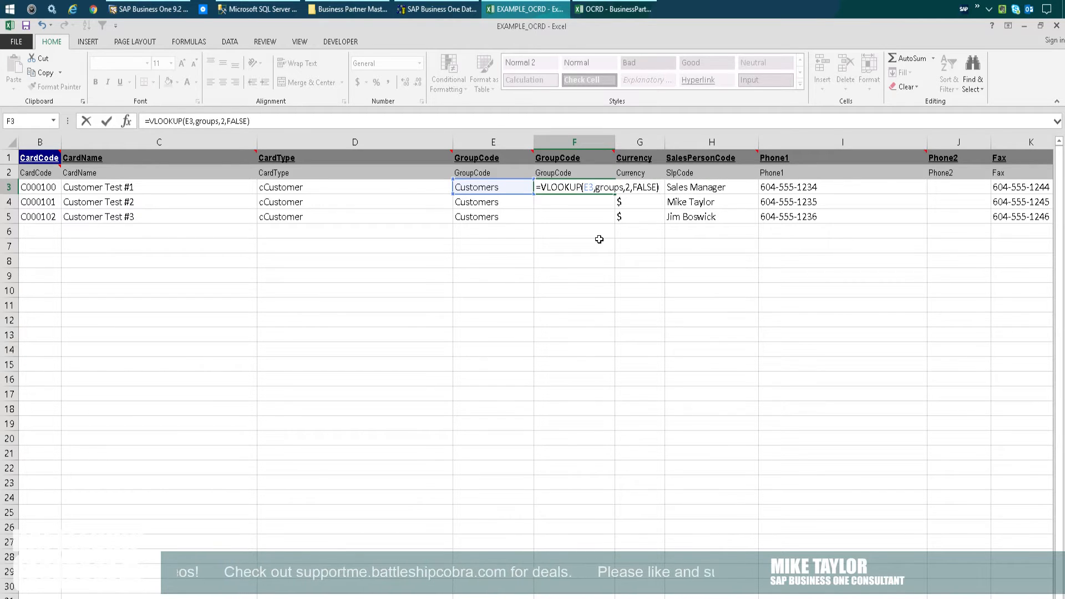
key(Return)
key(Up)
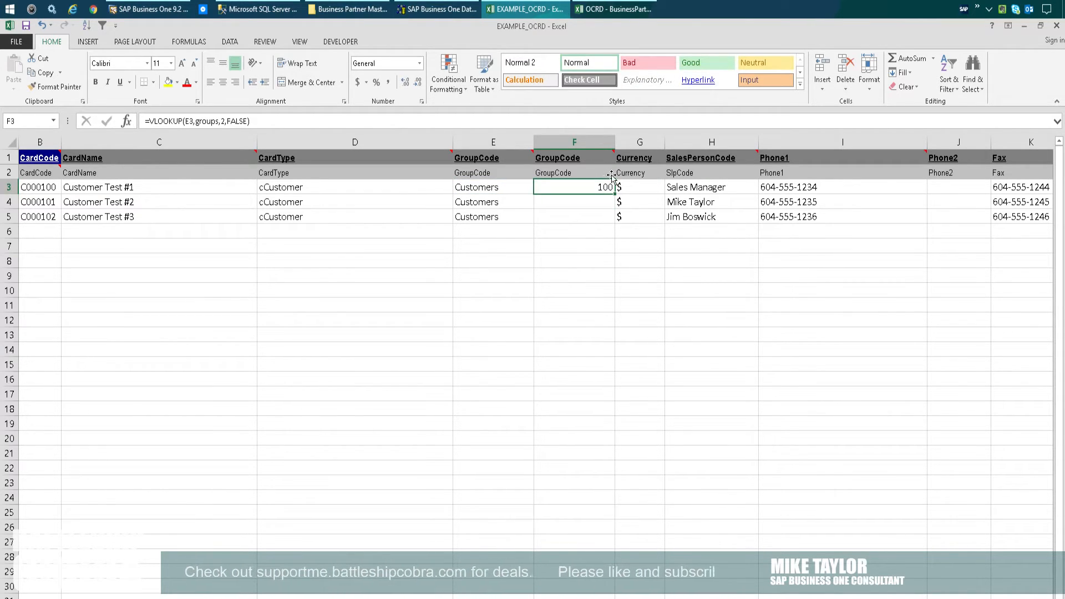
drag(617, 175, 616, 205)
click(603, 277)
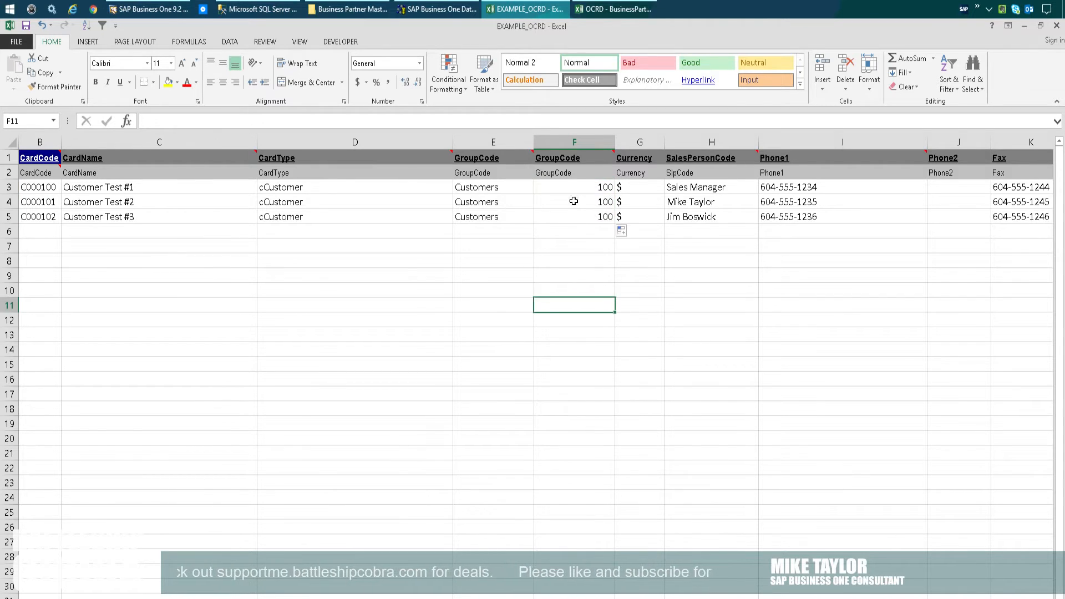
- Replace the lookup formulas in GroupCode column F with their values and delete the original GroupCode column E
right_click(582, 143)
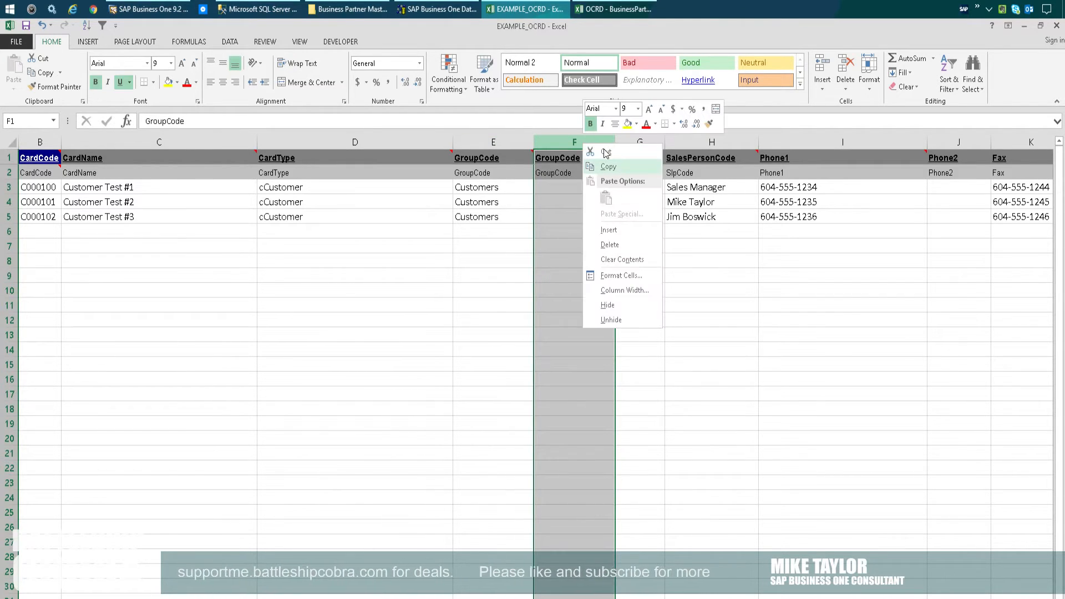
click(608, 166)
right_click(588, 145)
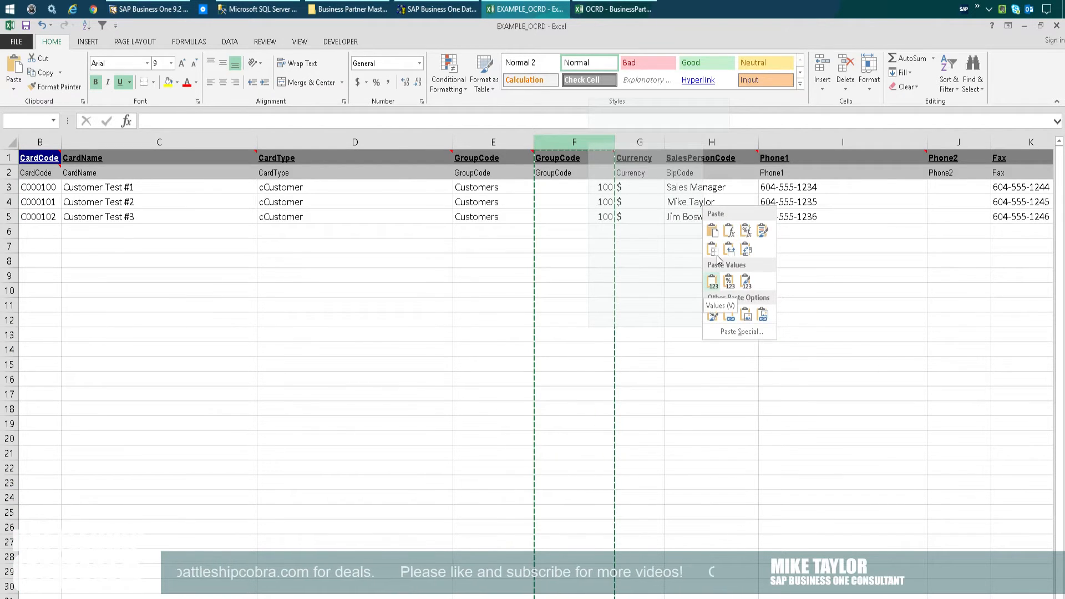
click(713, 282)
click(598, 317)
double_click(596, 187)
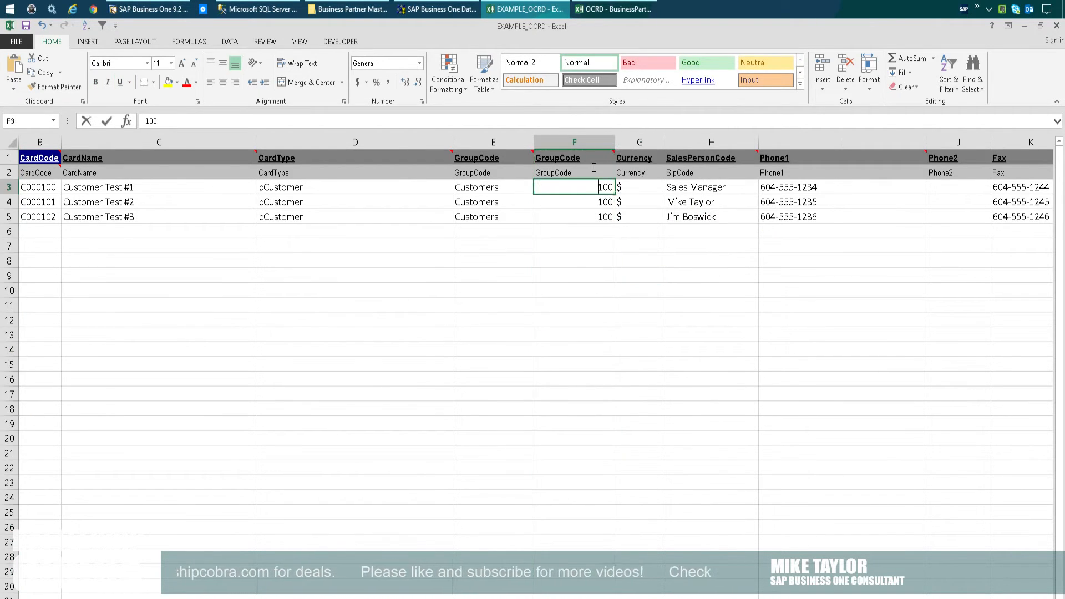
key(Return)
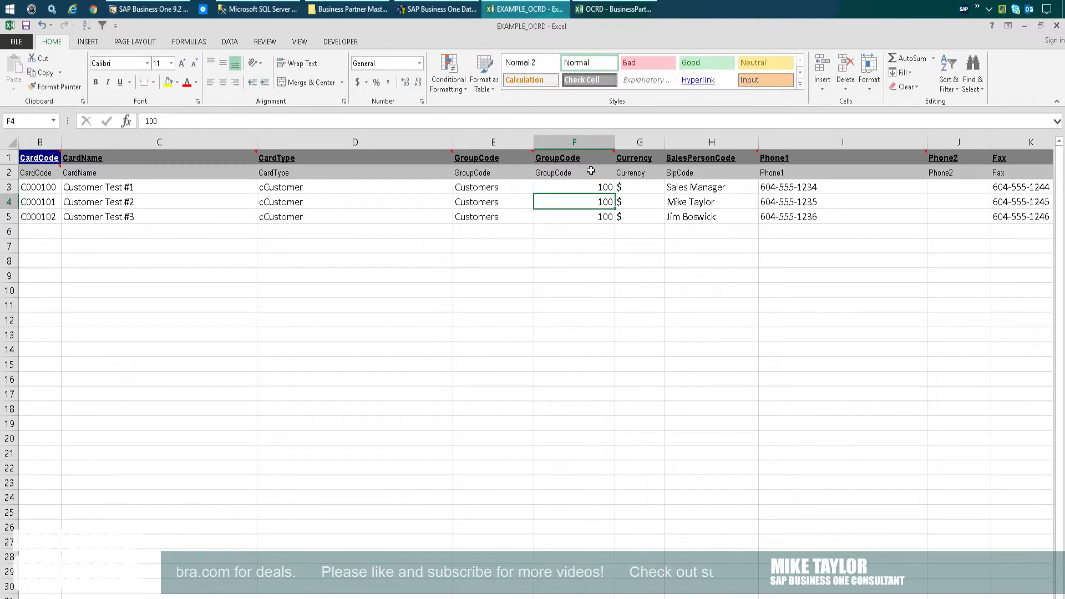
right_click(484, 142)
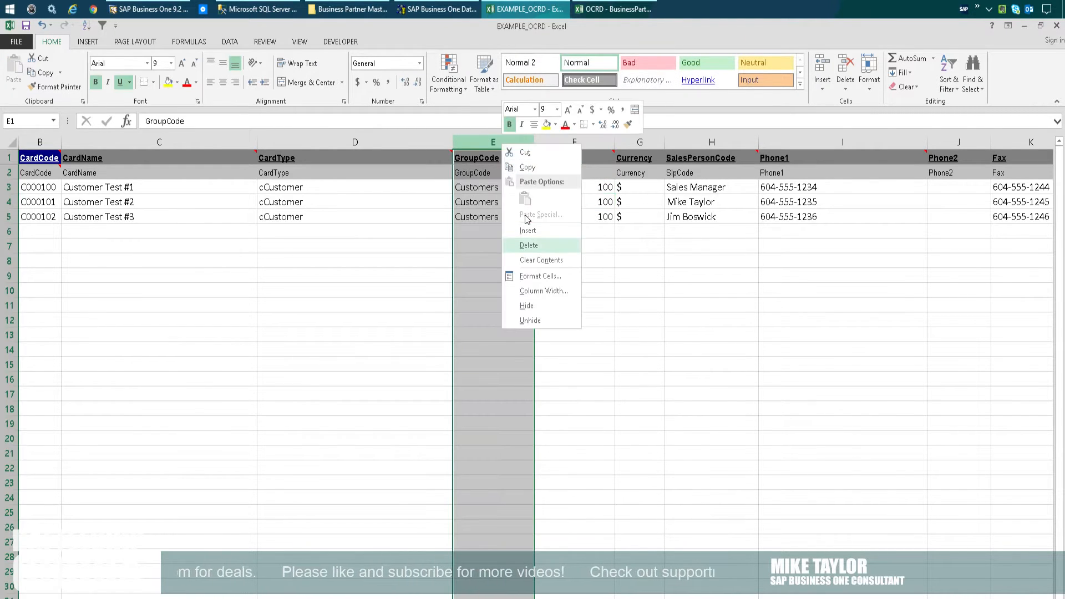
click(519, 246)
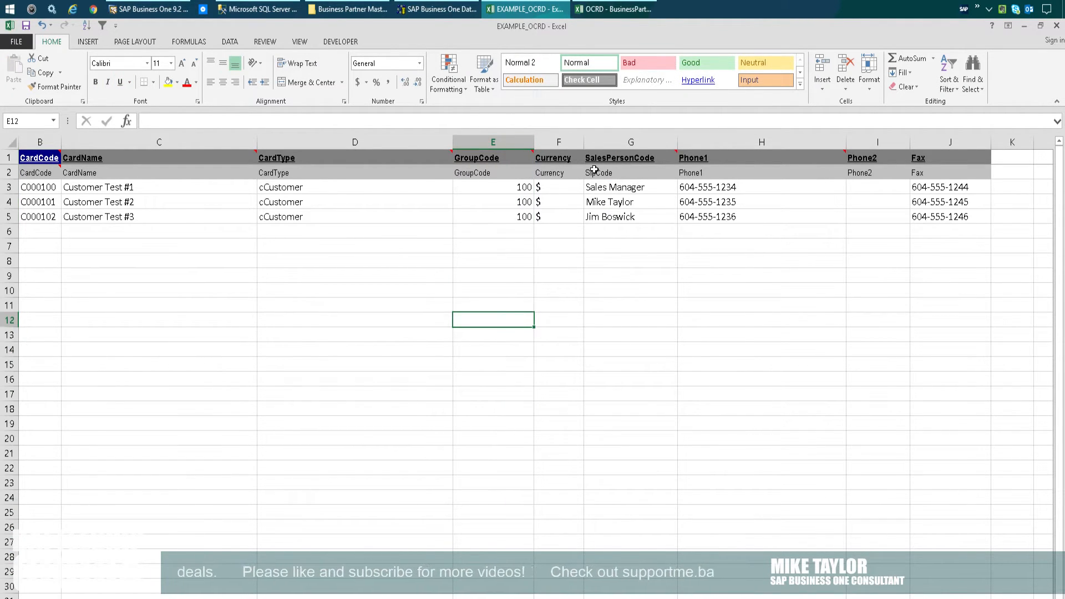
- Copy the sales employee names in G3:G5 of the SalesPersonCode column
drag(597, 187, 610, 217)
key(ctrl+c)
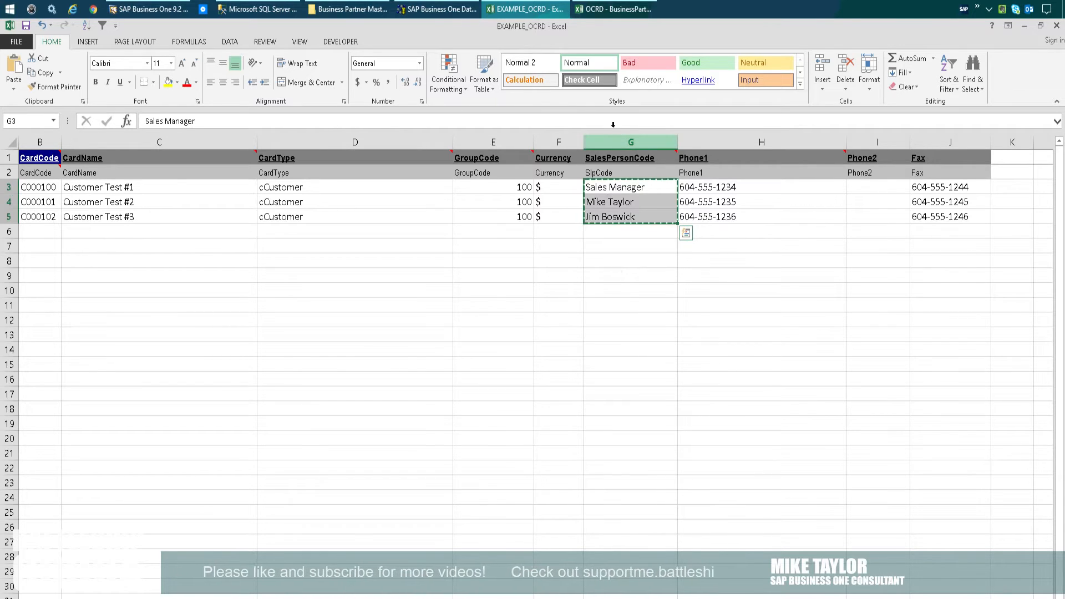
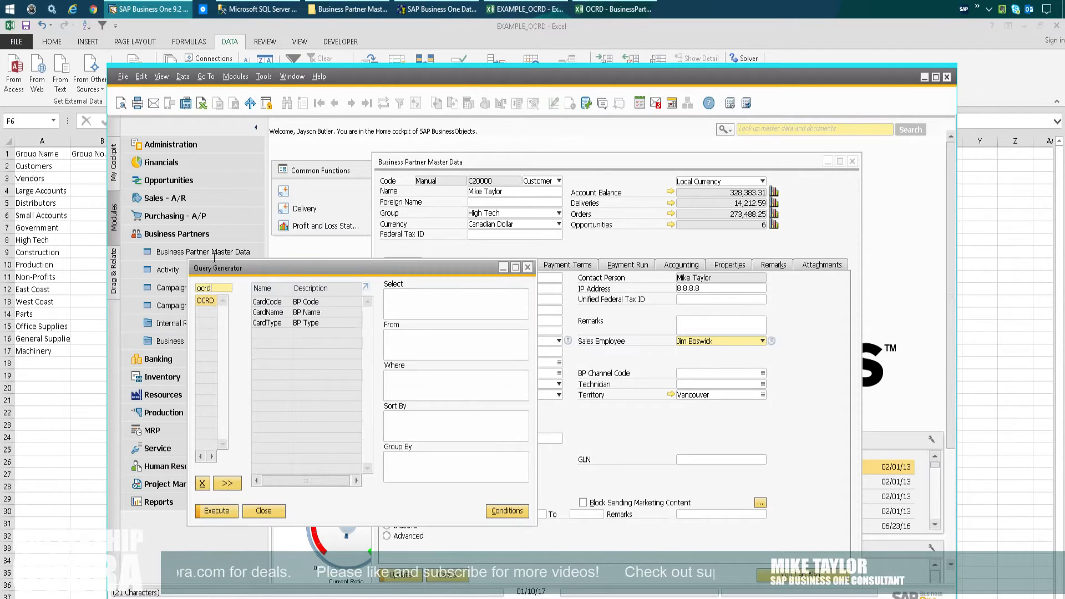
- Add the OSLP table to the query through OCRD's SlpCode field and remove the OCRD table
scroll(367, 424, down, 3)
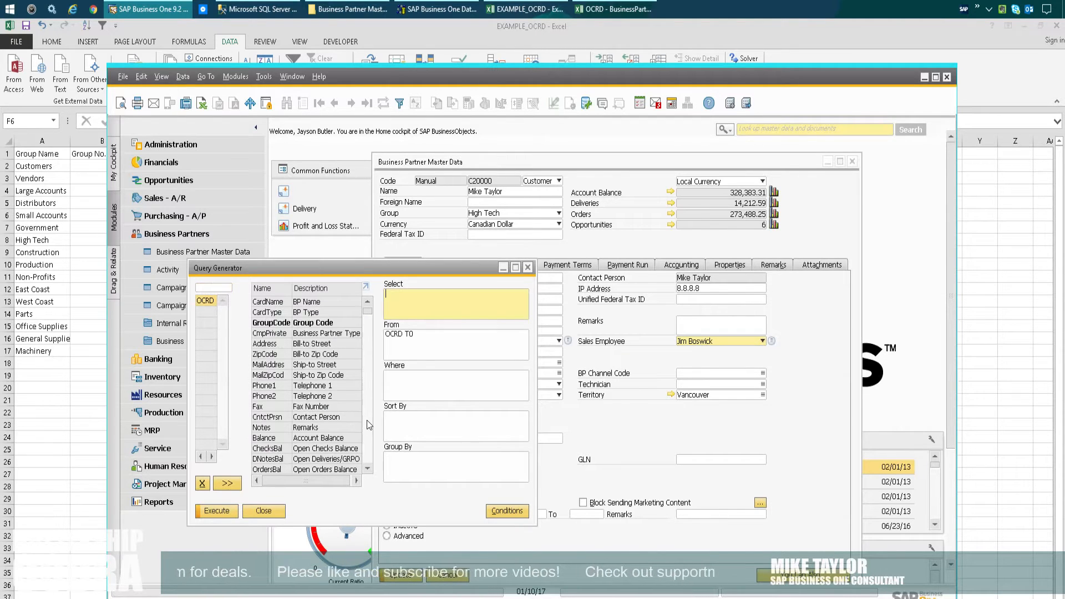
scroll(367, 424, down, 4)
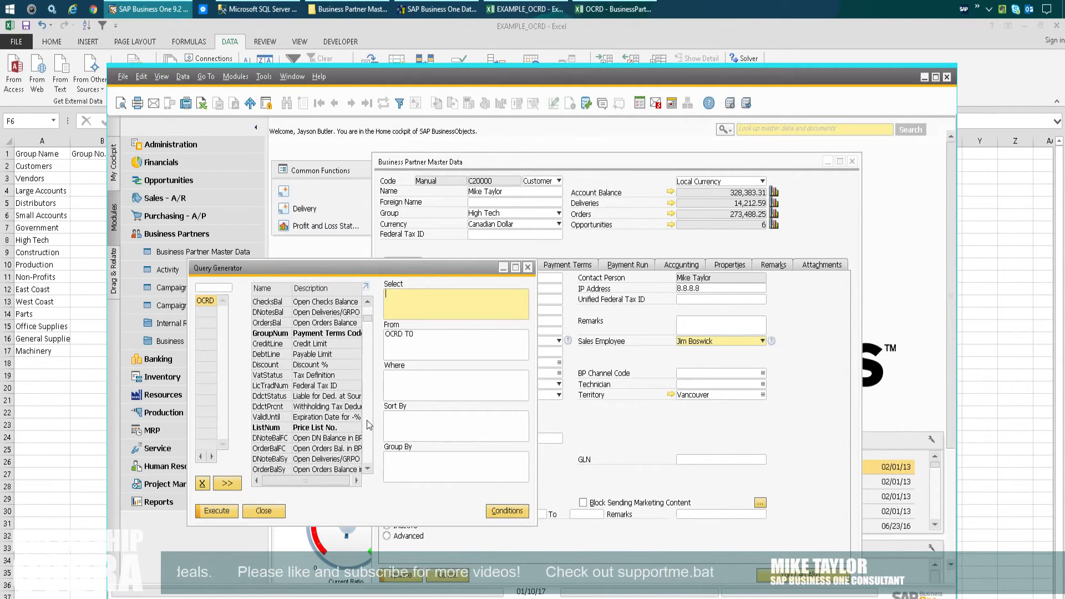
scroll(367, 424, down, 3)
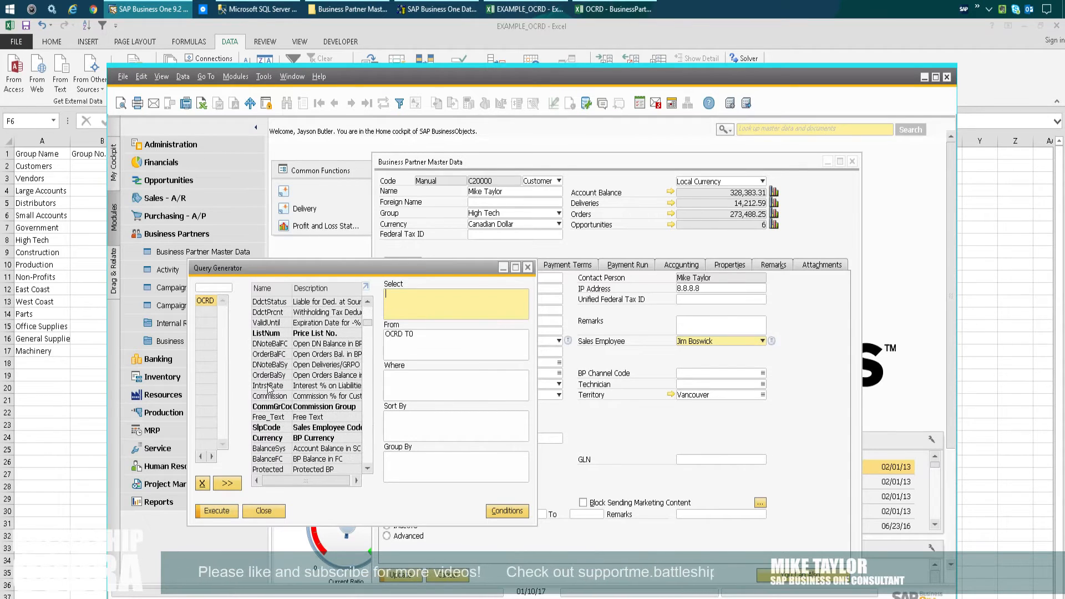
drag(266, 427, 204, 312)
click(205, 300)
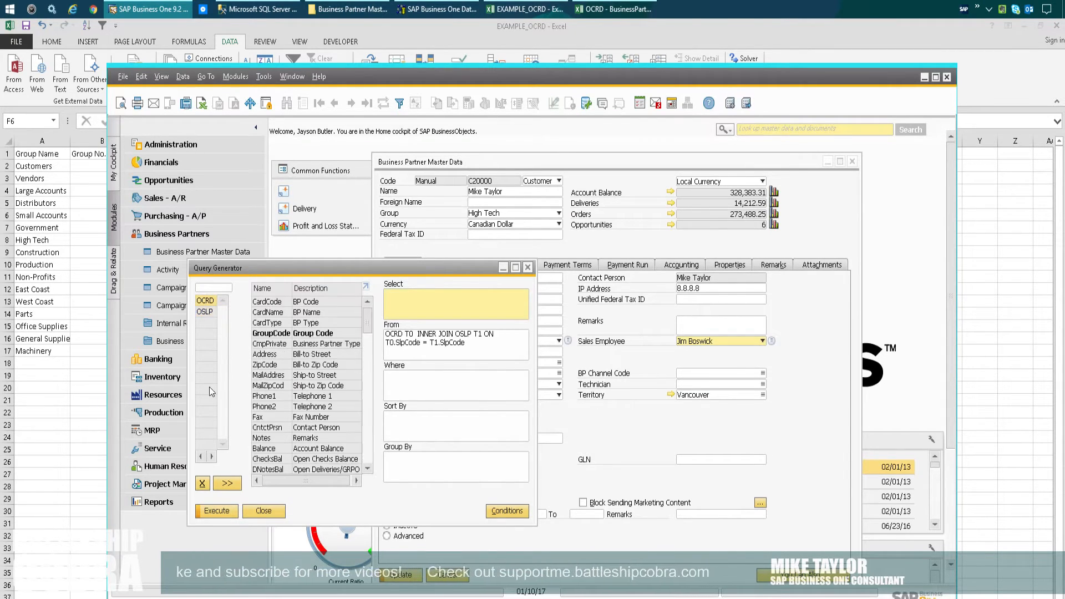
click(202, 483)
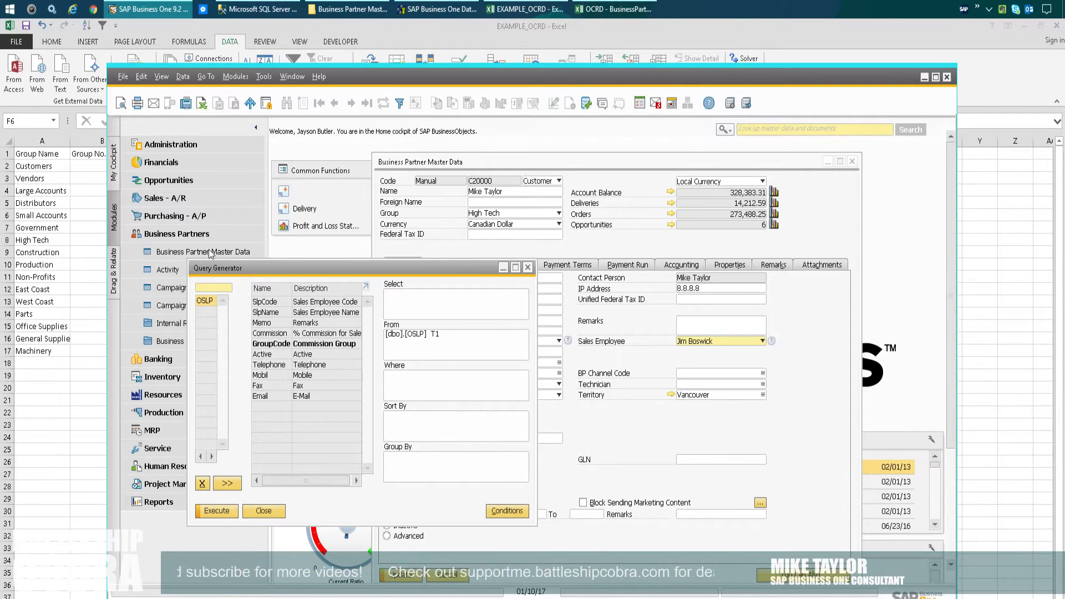
- Run the OSLP query, copy its result table and paste it at F11 of the lookup worksheet in Excel
click(216, 511)
right_click(494, 280)
click(523, 327)
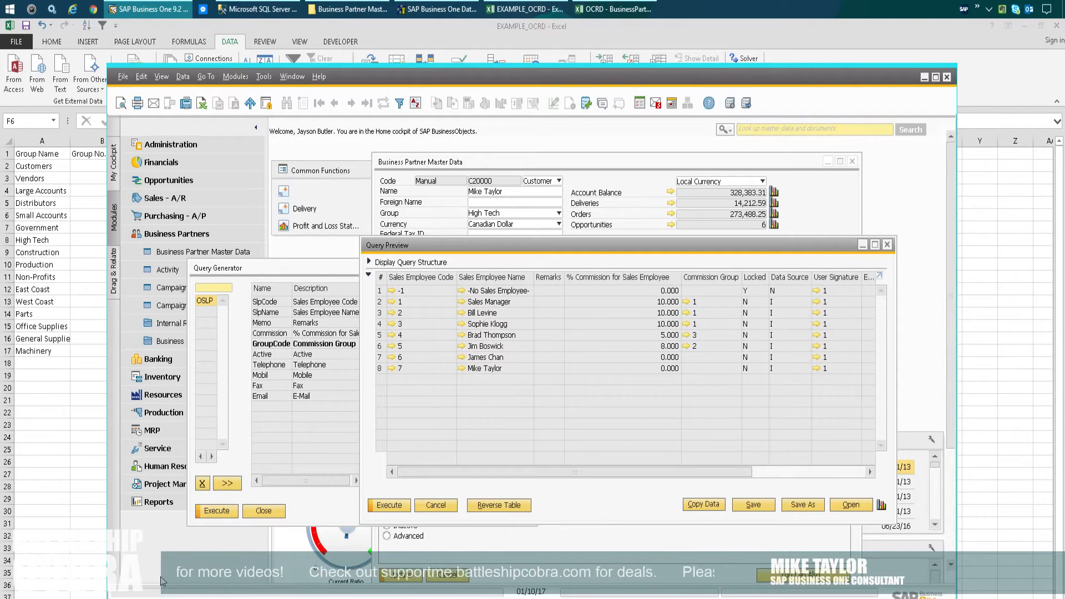
key(alt+Tab)
click(300, 240)
click(300, 277)
key(ctrl+v)
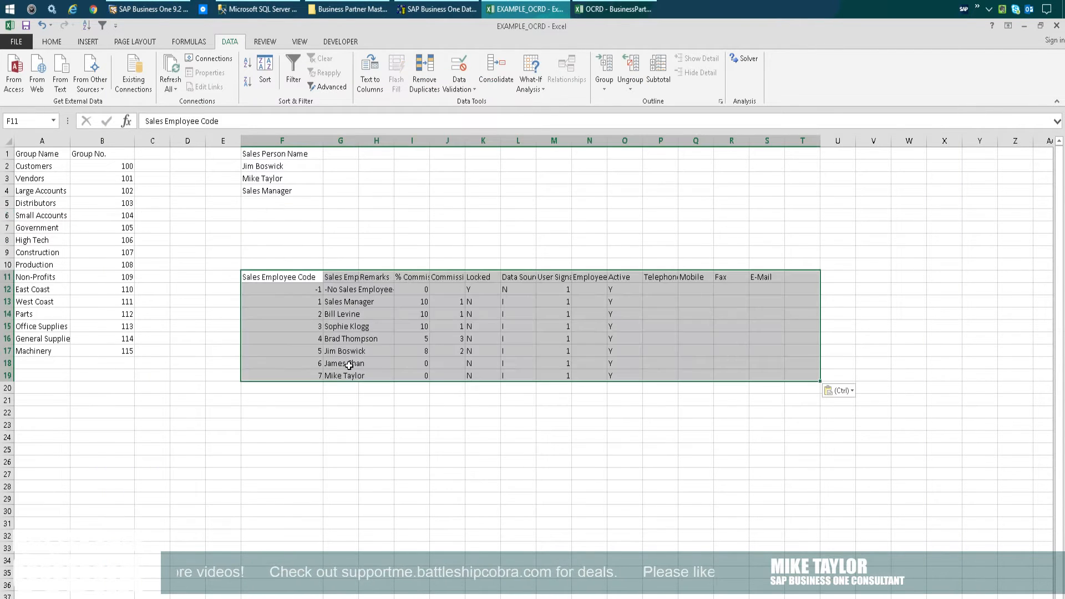
click(366, 311)
drag(305, 277, 304, 375)
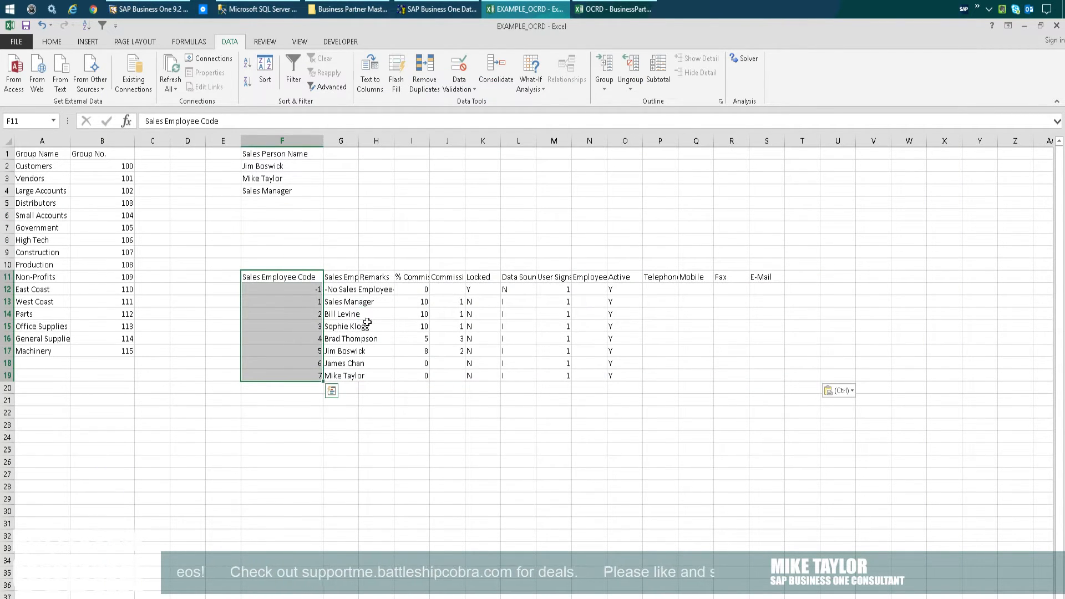
key(Delete)
drag(413, 277, 665, 351)
click(482, 375)
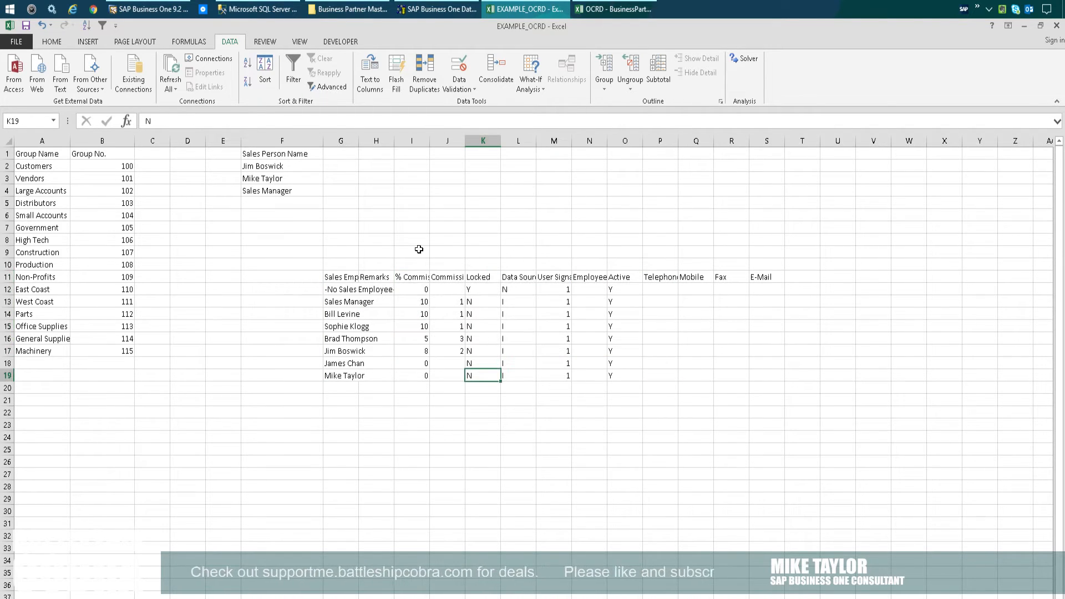
click(424, 303)
key(ctrl+z)
- Clear the unneeded columns I11:S19 of the pasted table and fit column G to its contents
drag(413, 277, 767, 378)
key(Delete)
click(660, 450)
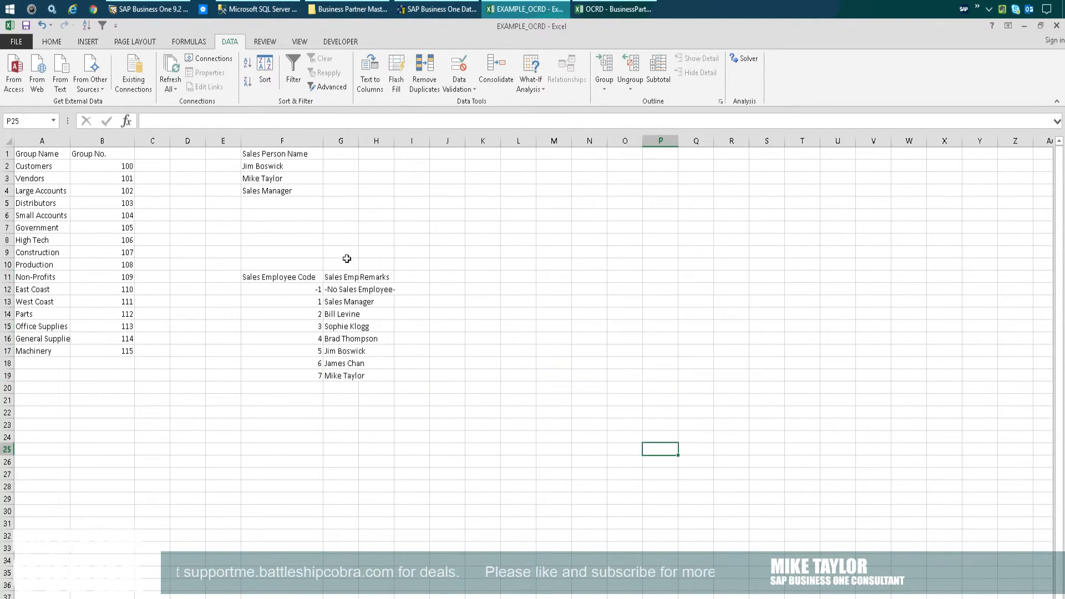
double_click(358, 141)
click(424, 363)
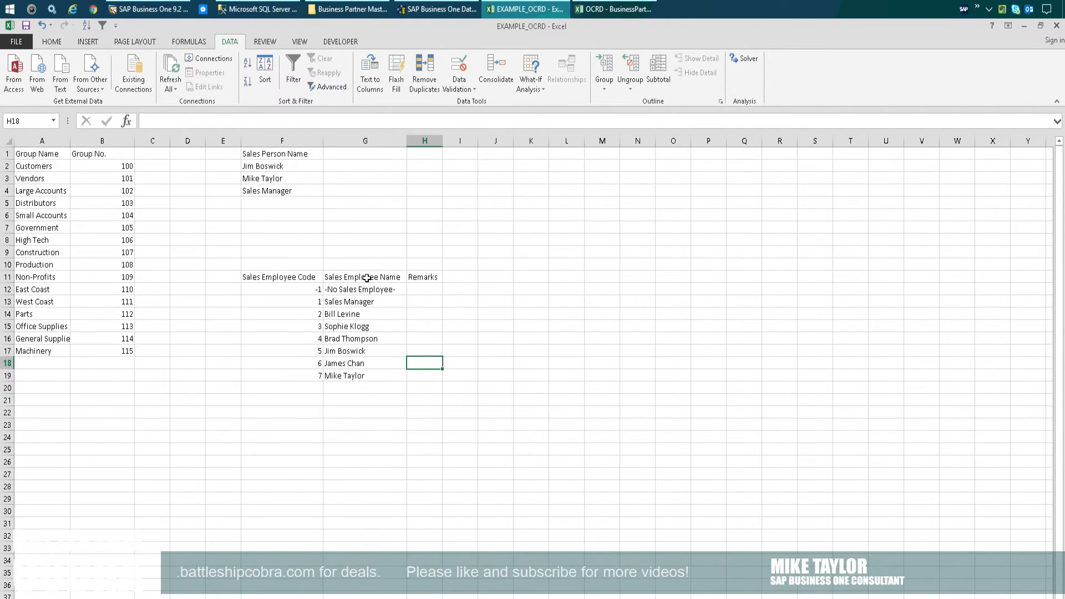
- Move the Sales Employee Code cells F11:F19 to H11, after the Sales Employee Name column
drag(282, 277, 283, 375)
key(ctrl+x)
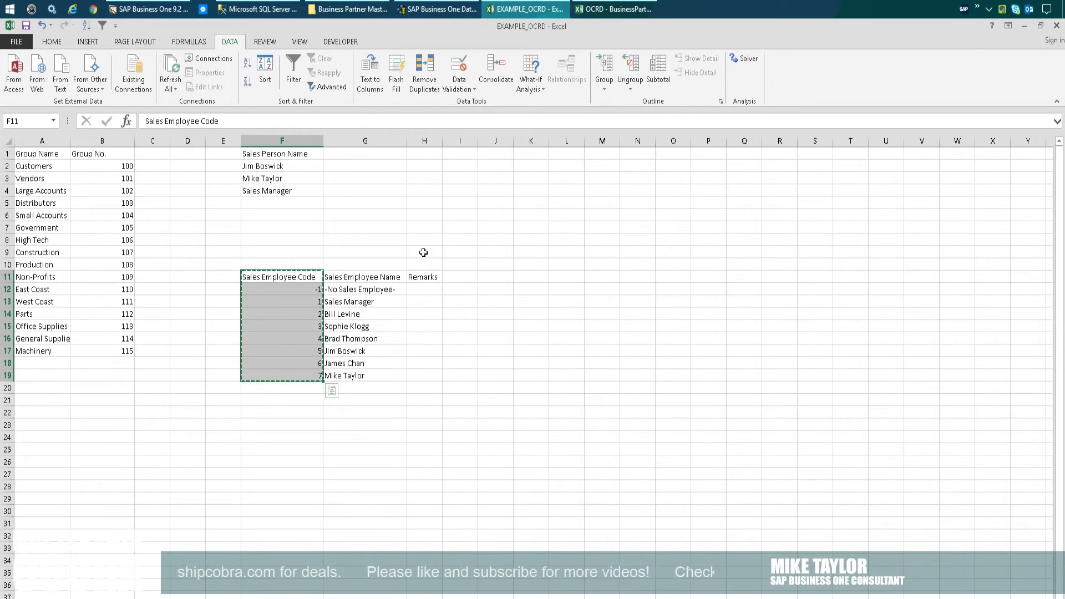
click(424, 277)
key(ctrl+v)
click(566, 376)
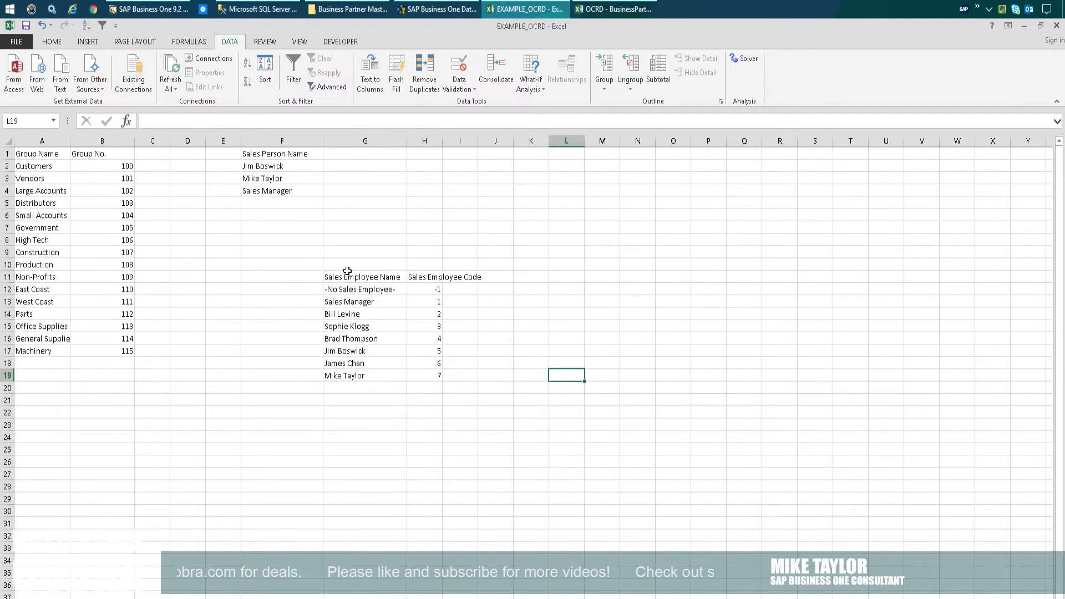
- Sort the employee rows G12:H19 in ascending order by sales employee name
drag(349, 285, 437, 376)
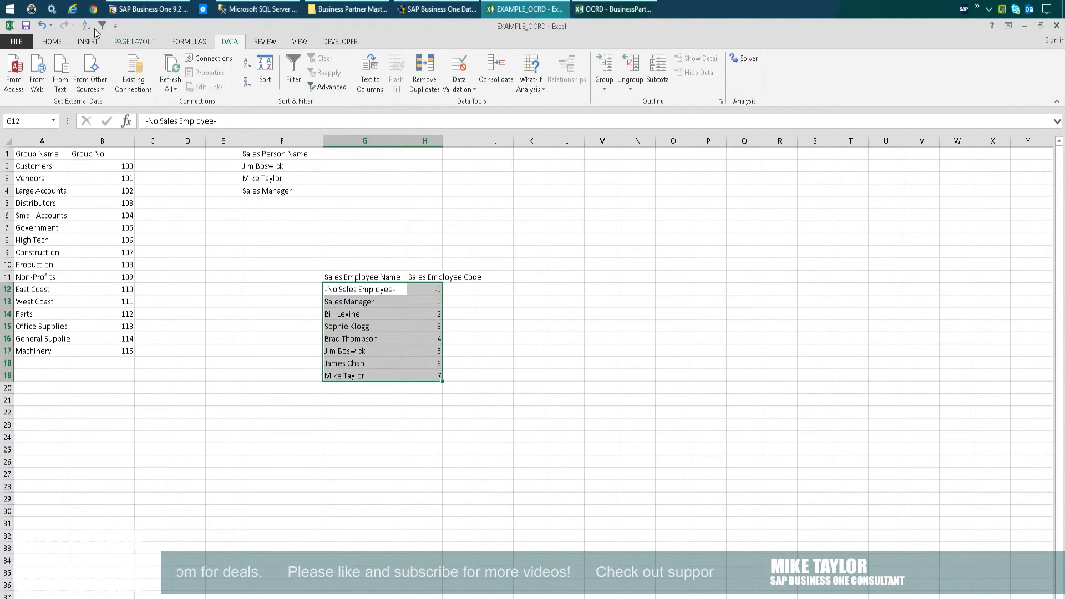
click(87, 25)
click(495, 364)
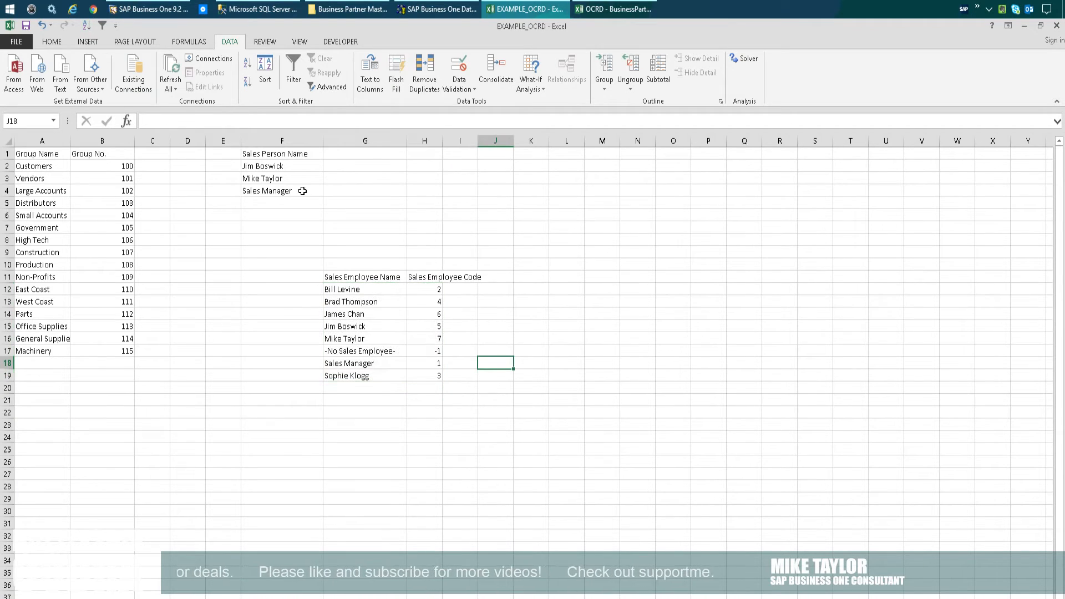
- Enter the matching sales employee codes 5, 7 and 1 in G2:G4 beside the sales person names
click(261, 165)
click(339, 337)
click(432, 325)
click(350, 165)
text(5)
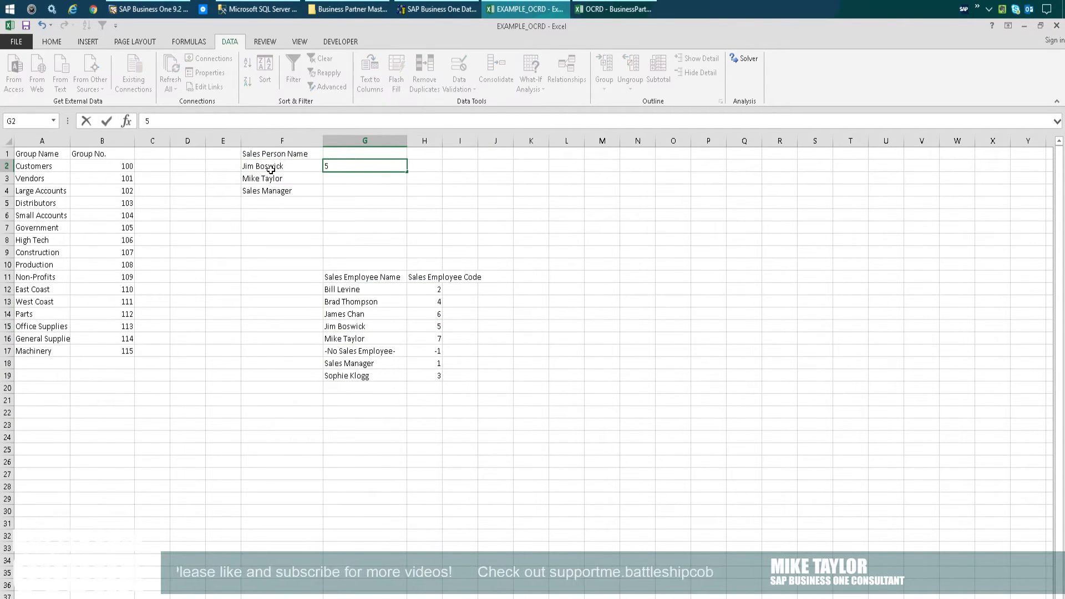
key(Return)
text(7)
key(Return)
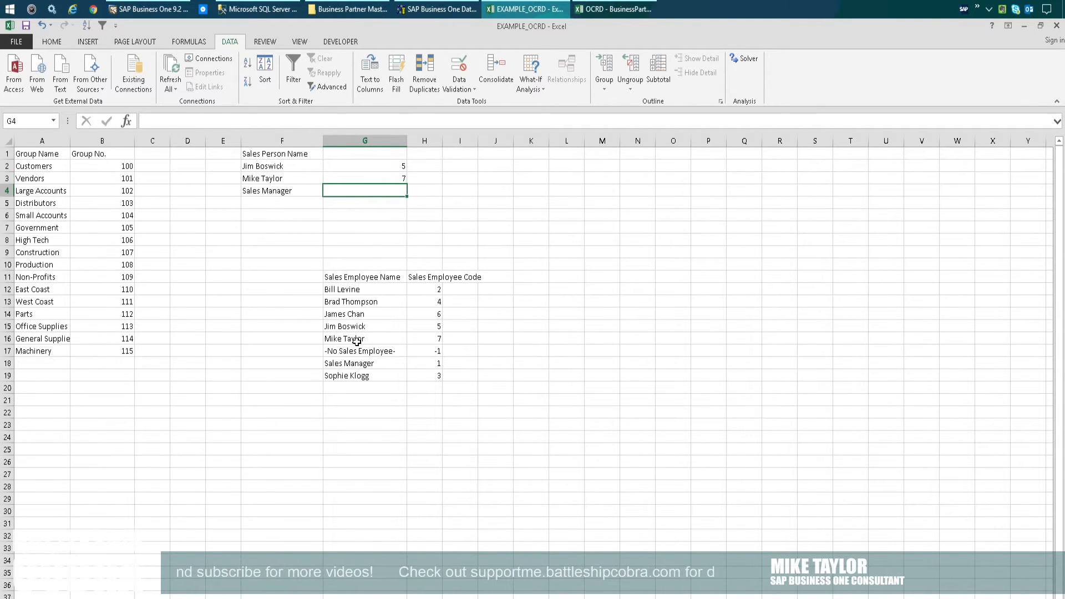
text(1)
click(364, 226)
- Clear the pasted sales employee table starting at G11
click(528, 276)
drag(355, 277, 455, 340)
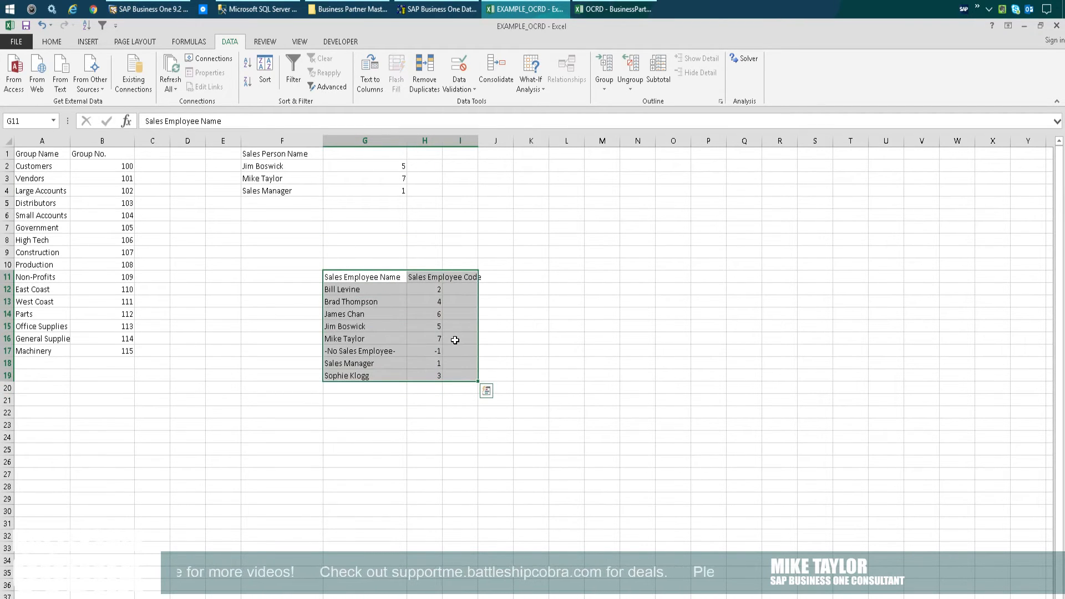
key(Delete)
click(363, 261)
- Enter the header Sales Person Code in G1
click(342, 154)
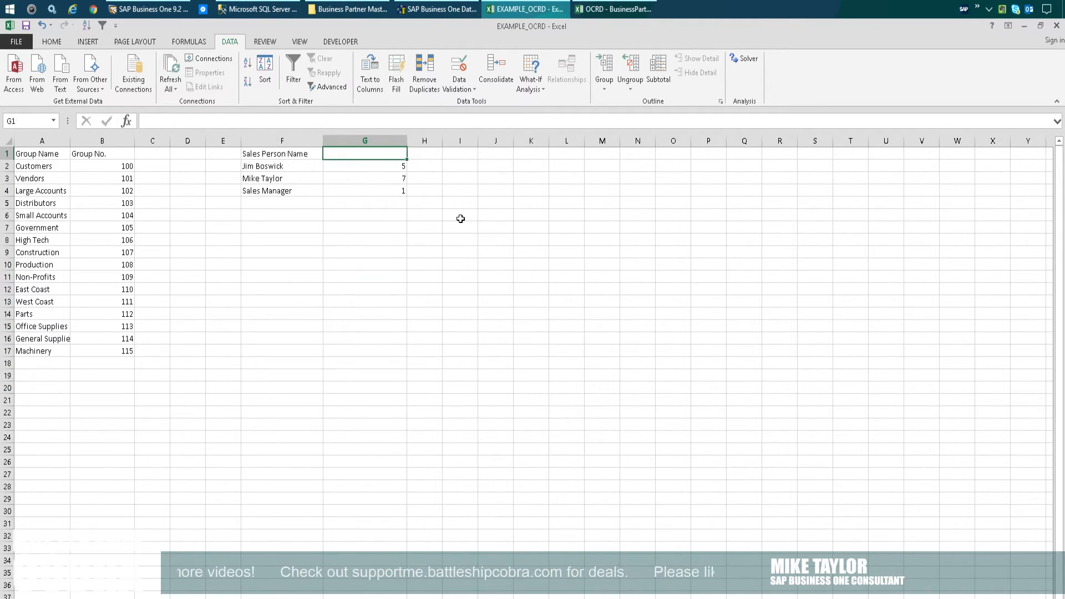
text(Sales Person Code)
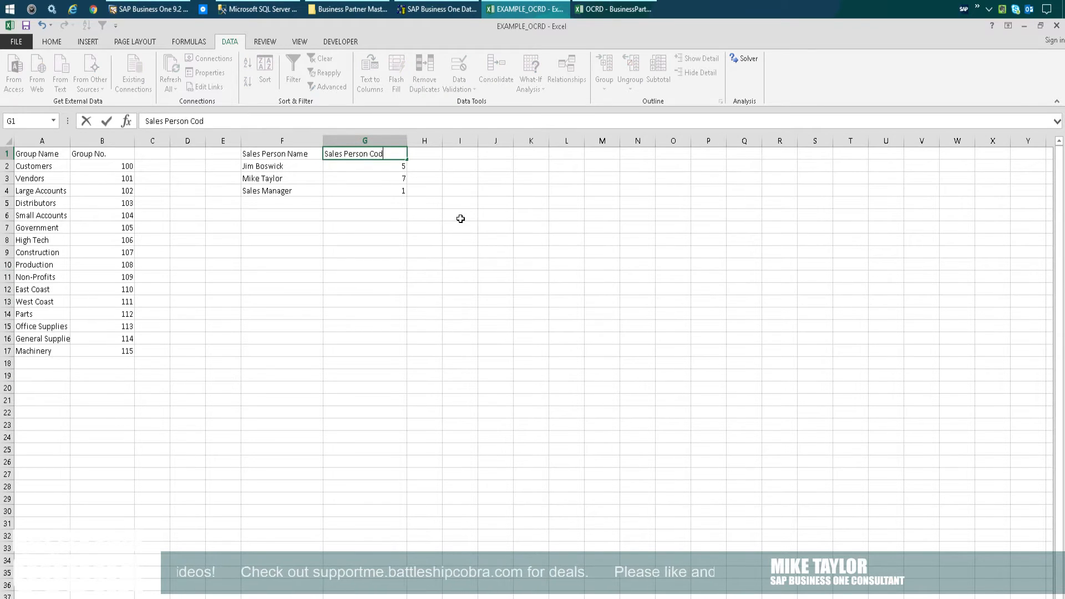
key(Return)
- Make the headers of the group and sales person lookup tables bold
key(ctrl+Home)
drag(47, 150, 76, 150)
key(ctrl+b)
drag(280, 150, 340, 149)
key(ctrl+b)
- Add a bottom border under the header cells A1:B1 and F1:G1
drag(53, 152, 88, 153)
right_click(89, 153)
click(172, 134)
click(226, 191)
drag(281, 153, 369, 153)
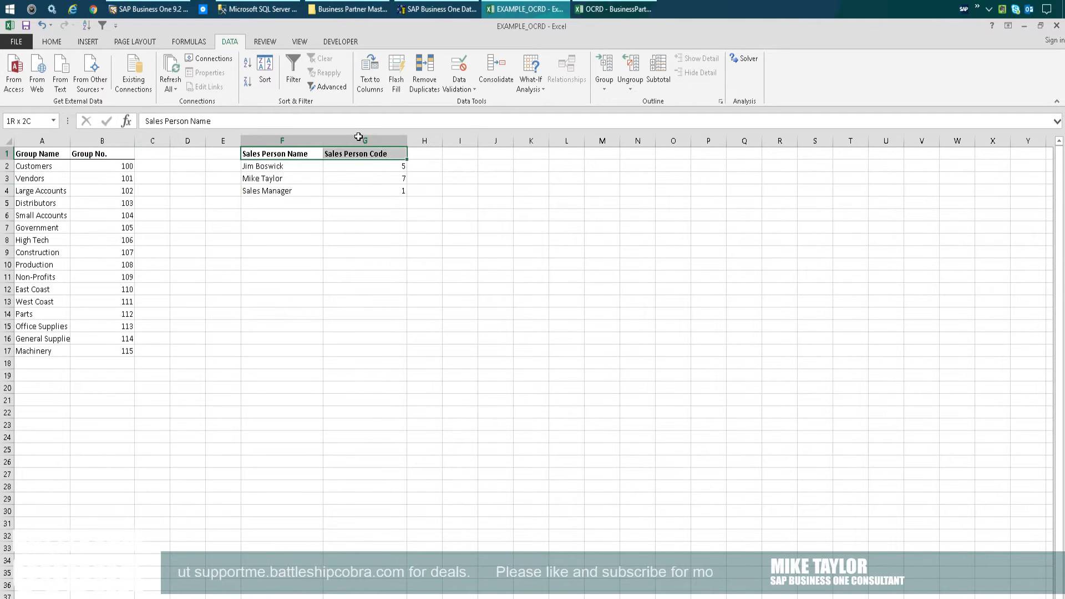
right_click(371, 153)
click(452, 133)
- Name the range F2:G4 with the sales person names and codes sales
drag(267, 166, 391, 191)
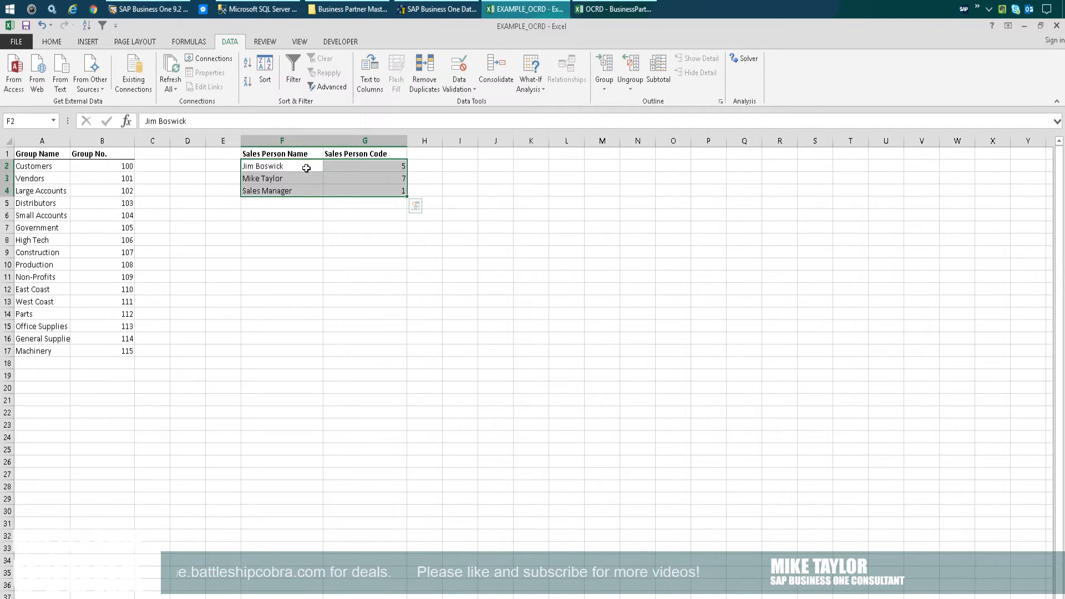
drag(384, 189, 285, 165)
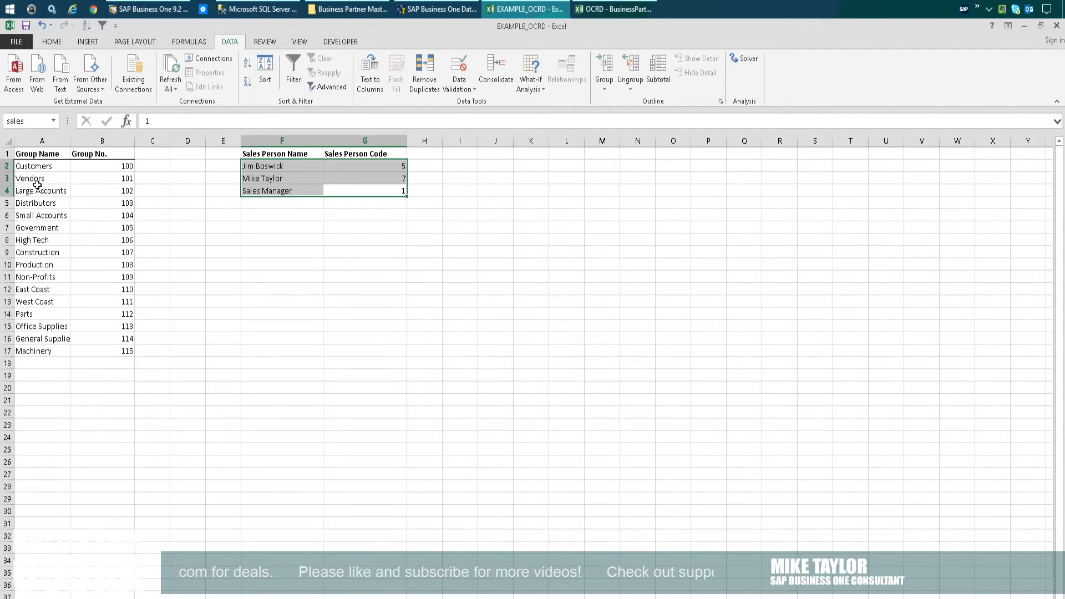
- Insert an empty column between SalesPersonCode and Phone1 on the customer worksheet
click(87, 588)
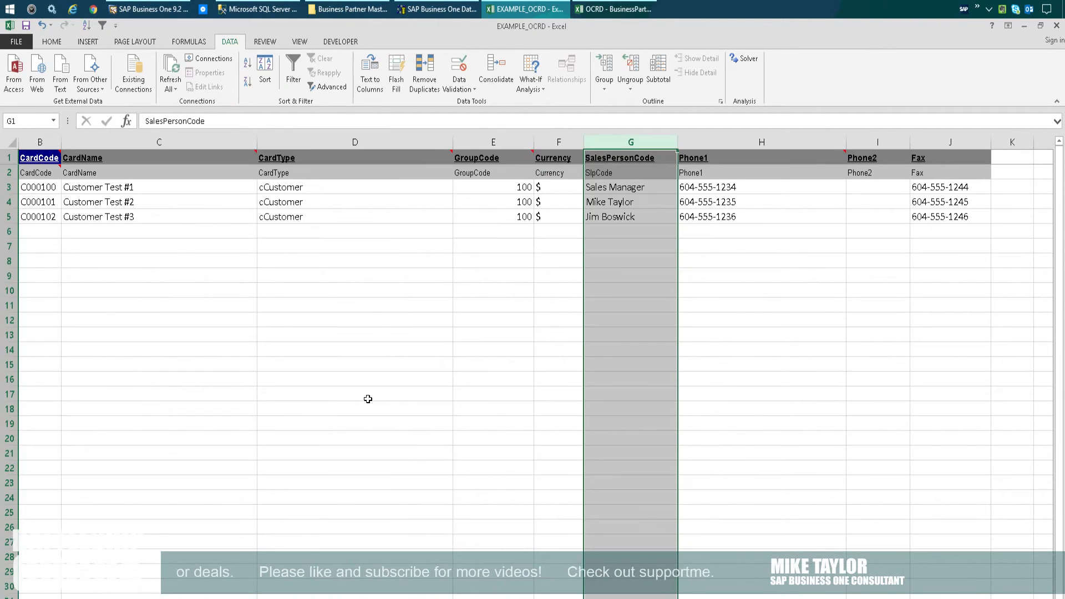
click(449, 290)
click(715, 142)
right_click(716, 142)
click(732, 224)
- Copy the SalesPersonCode header cells G1:G2 into H1:H2 of the empty column
drag(663, 173, 655, 145)
key(ctrl+c)
click(692, 153)
key(ctrl+v)
double_click(697, 274)
click(668, 260)
- Enter the formula =VLOOKUP(G3,sales,2,FALSE) in cell H3 to look up the first customer's sales person code
click(717, 190)
text(=)
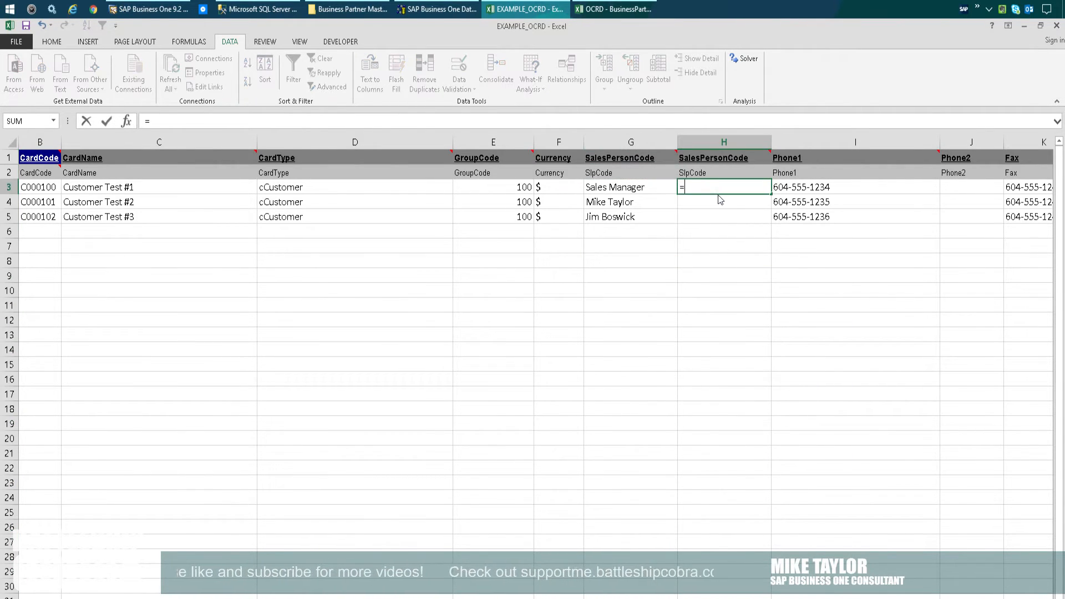
text(VLOOKUP)
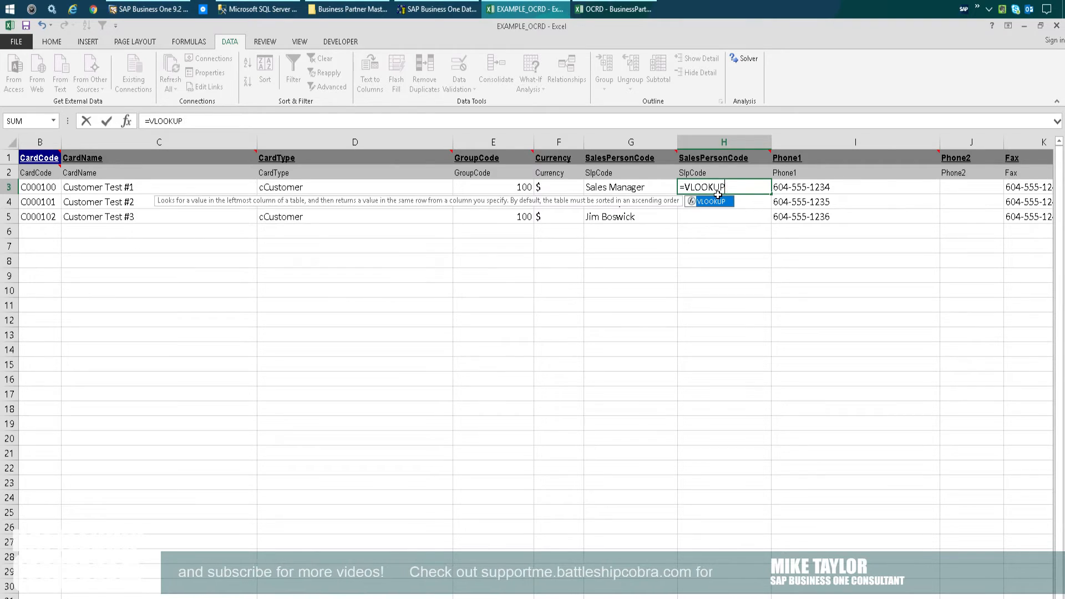
text(()
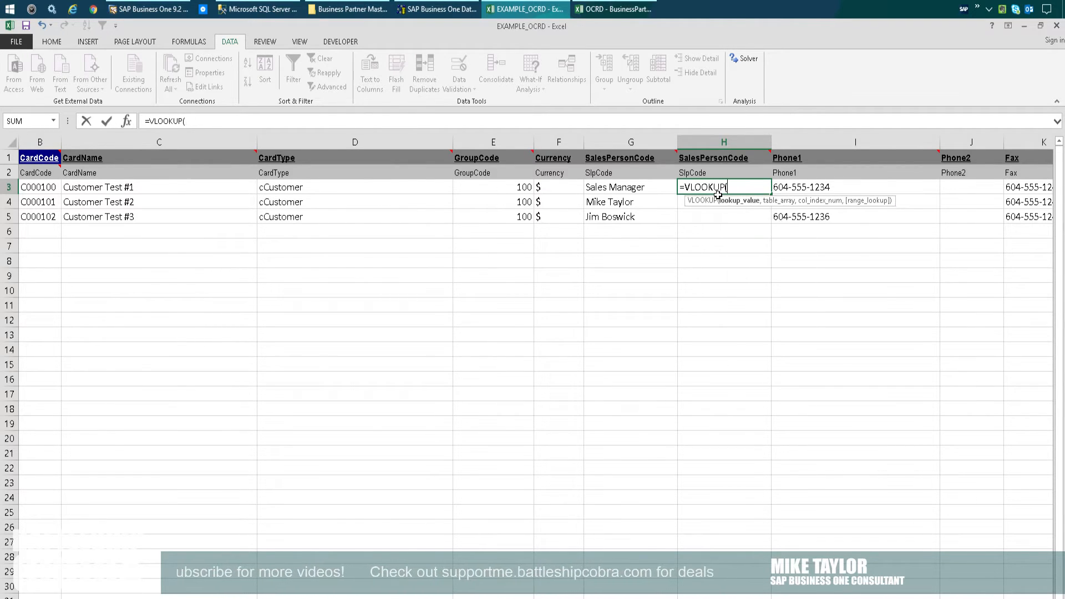
click(646, 187)
text(,sale)
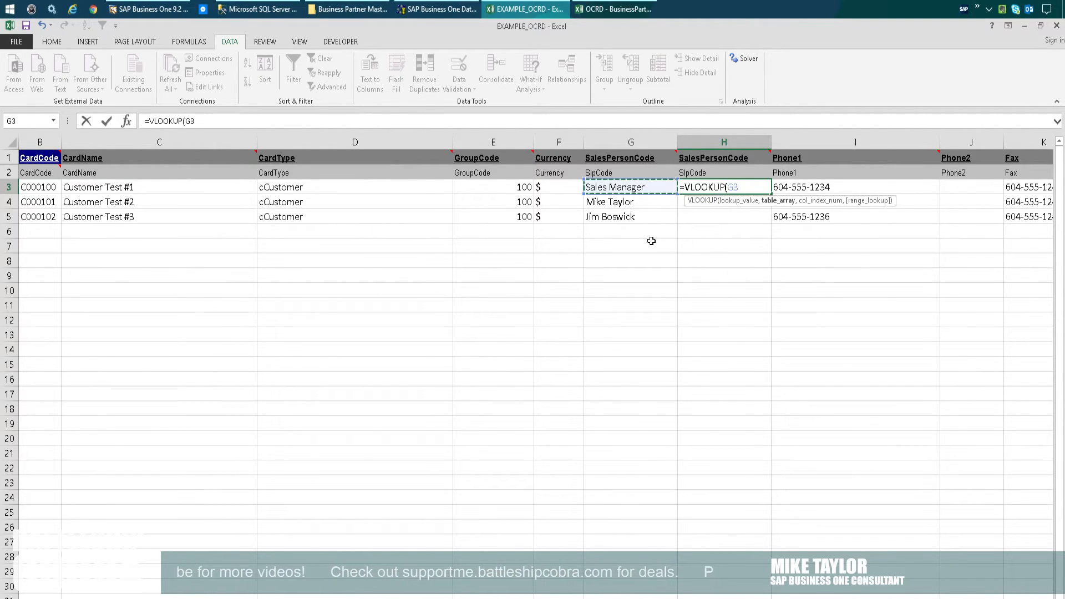
text(s,2,FALSE))
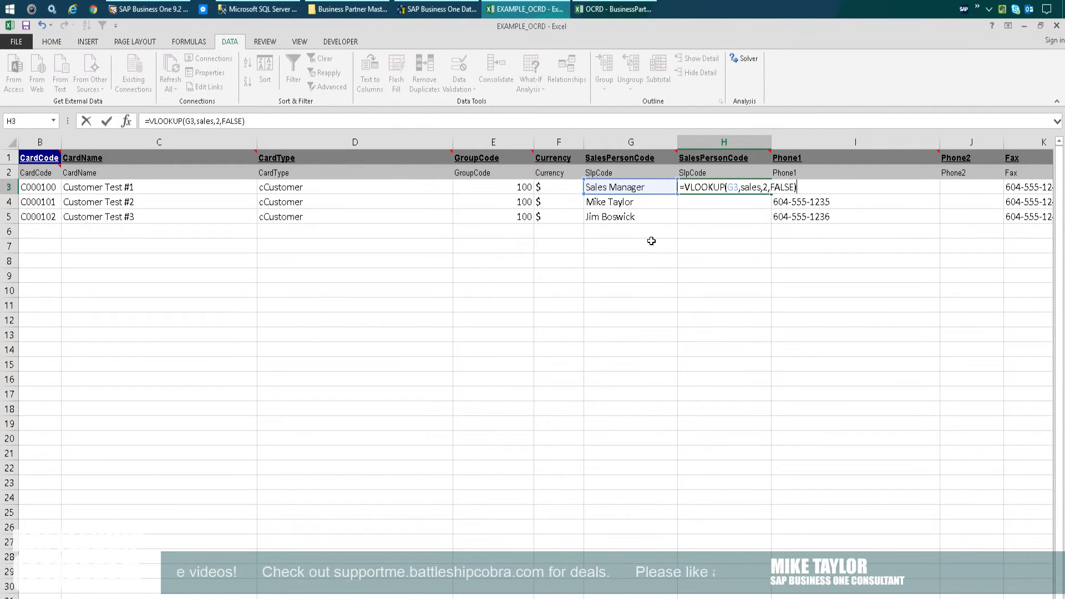
key(Return)
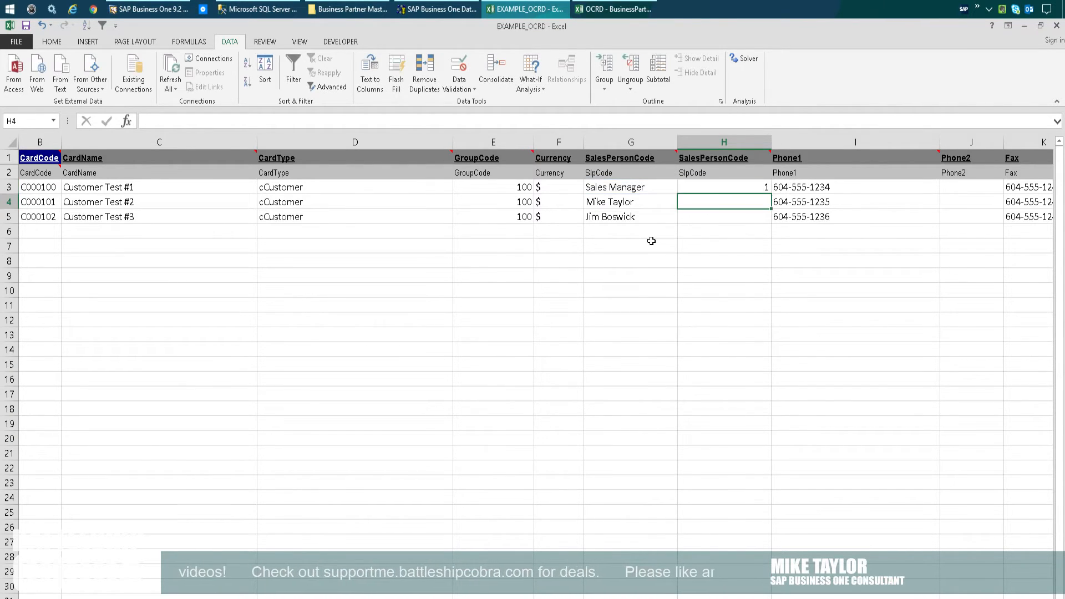
- Fill the lookup formula from H3 down through H5
click(764, 180)
drag(771, 176, 770, 221)
click(724, 261)
- Convert the lookup formulas in column H to static values by copying the column and pasting it over itself as values
click(720, 129)
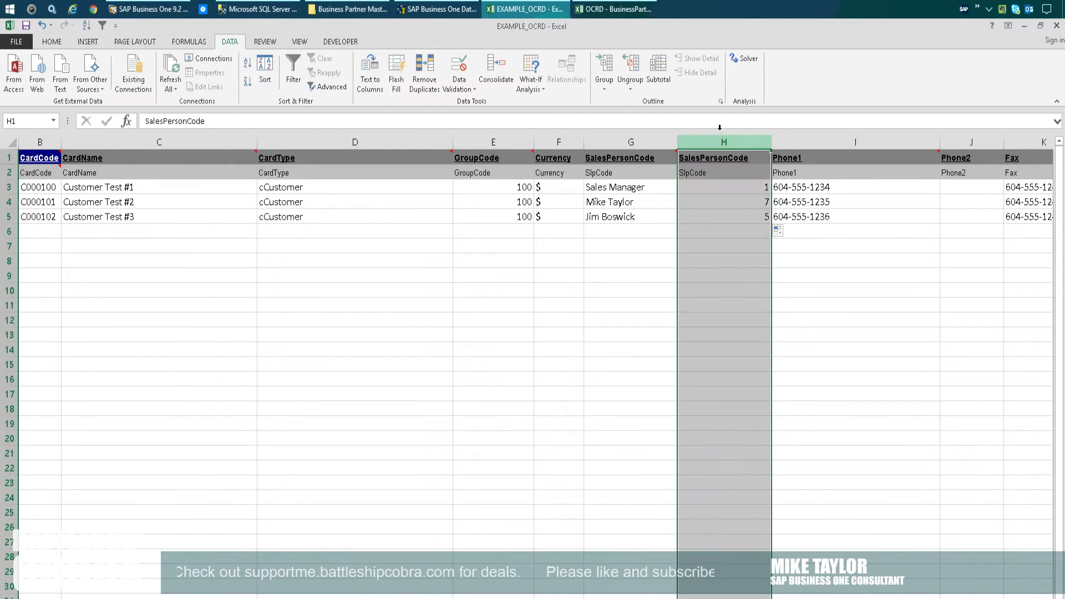
right_click(727, 133)
click(769, 168)
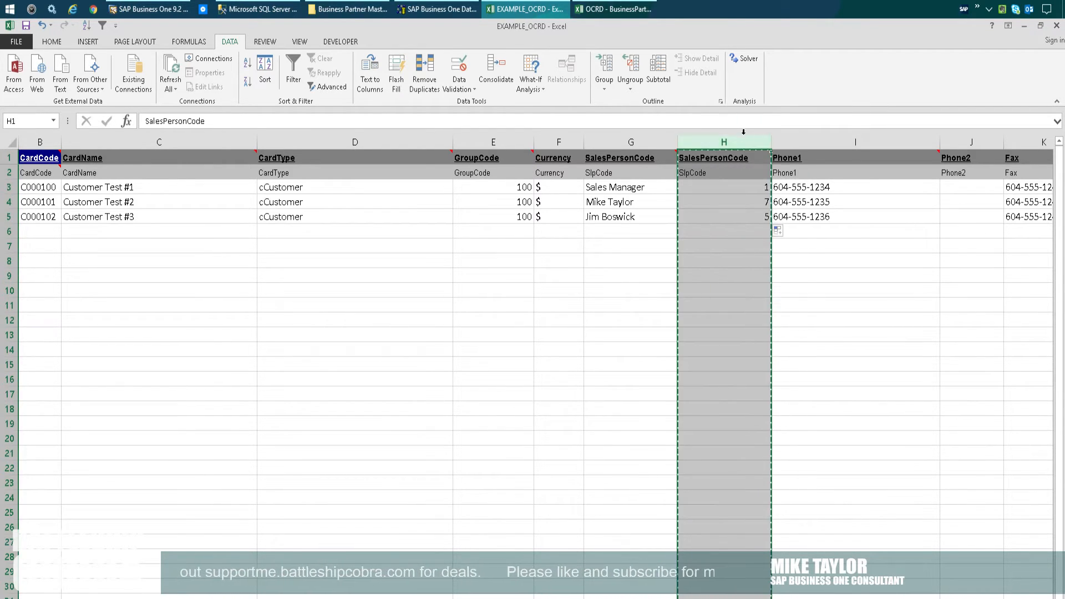
right_click(743, 131)
click(783, 199)
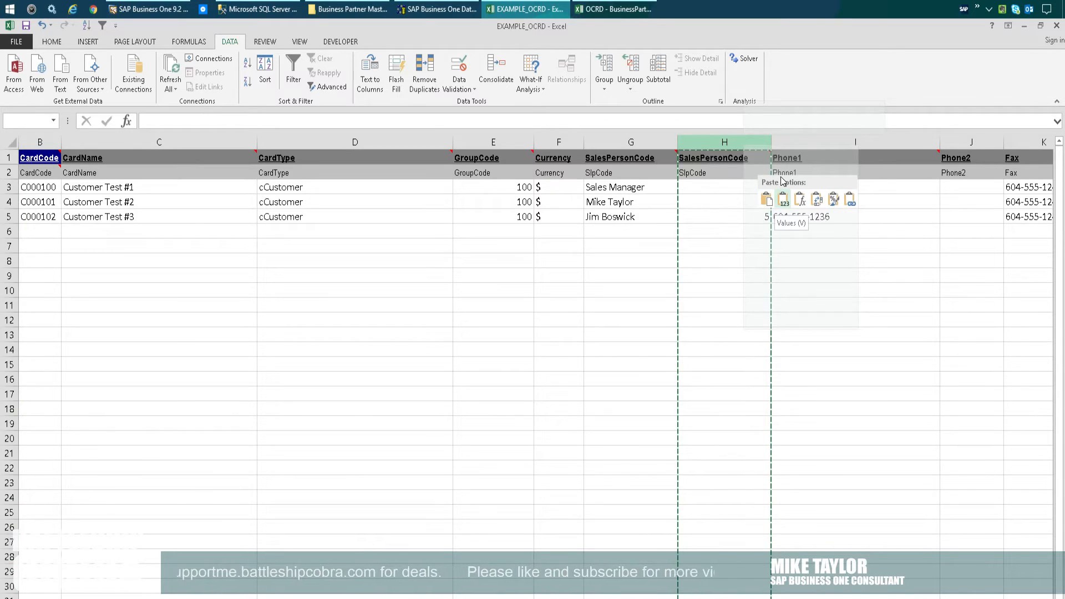
click(661, 291)
- Delete column G, which holds the sales person names
click(631, 142)
right_click(640, 142)
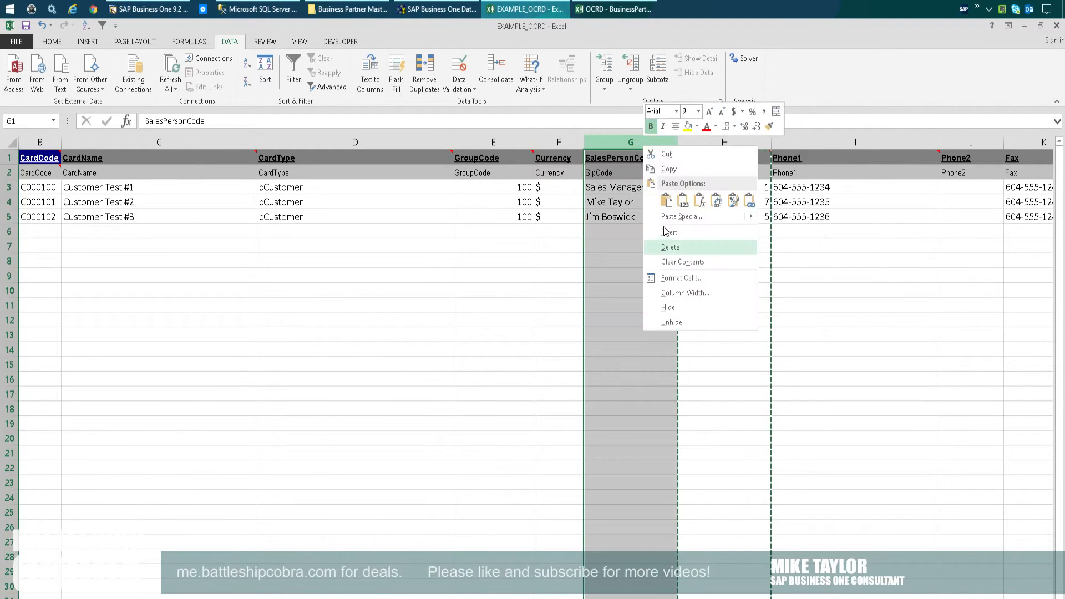
click(662, 247)
click(738, 290)
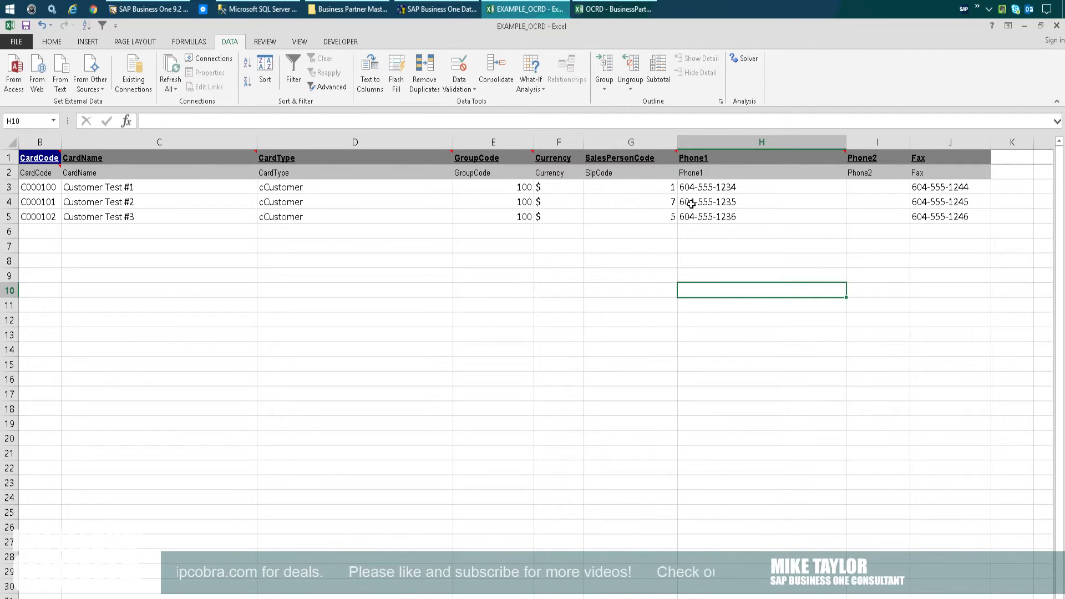
- Review the GroupCode, SalesPersonCode and Currency entries on the customer worksheet and the Country entries on the address worksheet
click(481, 184)
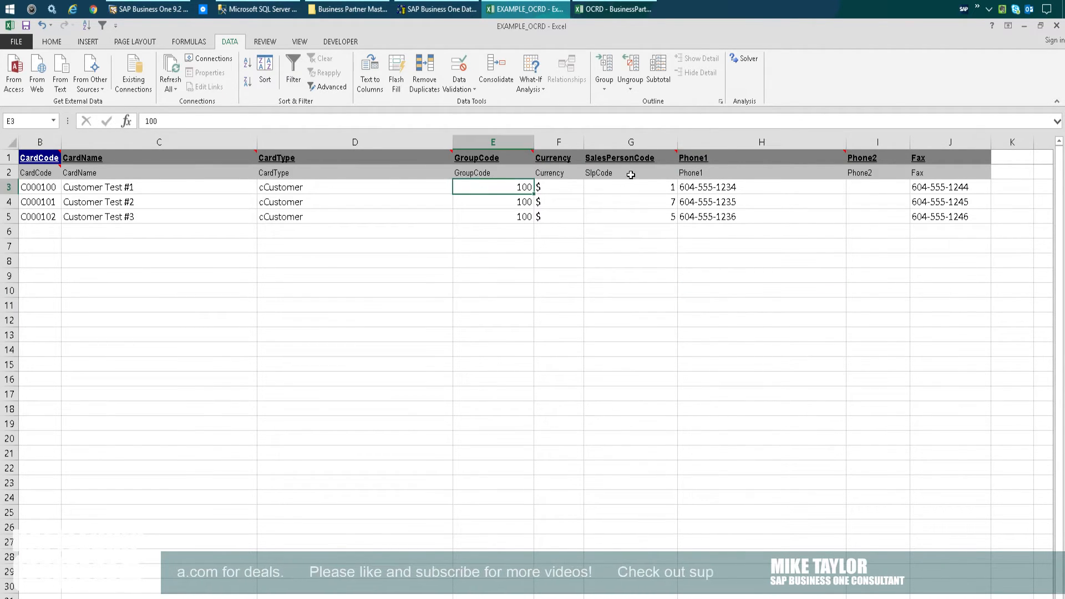
click(629, 198)
click(621, 184)
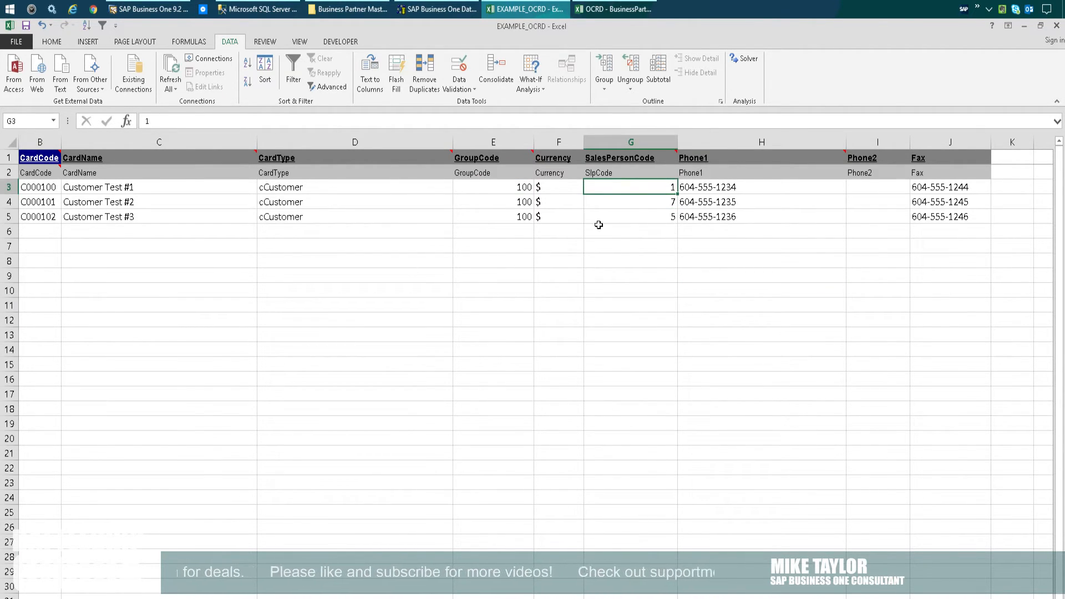
click(504, 183)
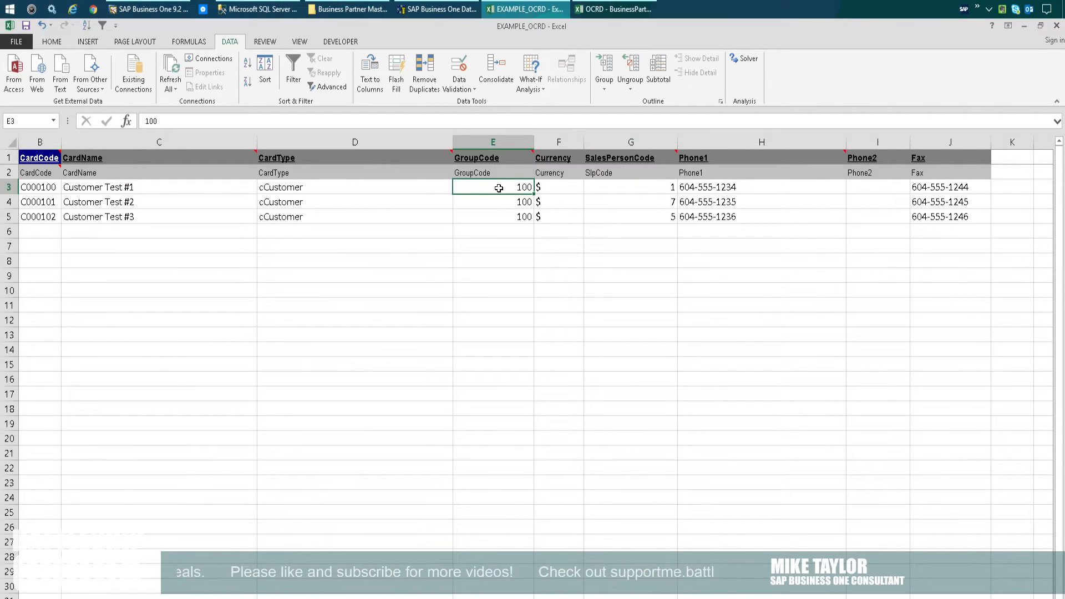
mouse_move(558, 186)
mouse_down()
mouse_move(557, 230)
mouse_move(557, 182)
mouse_up()
click(561, 182)
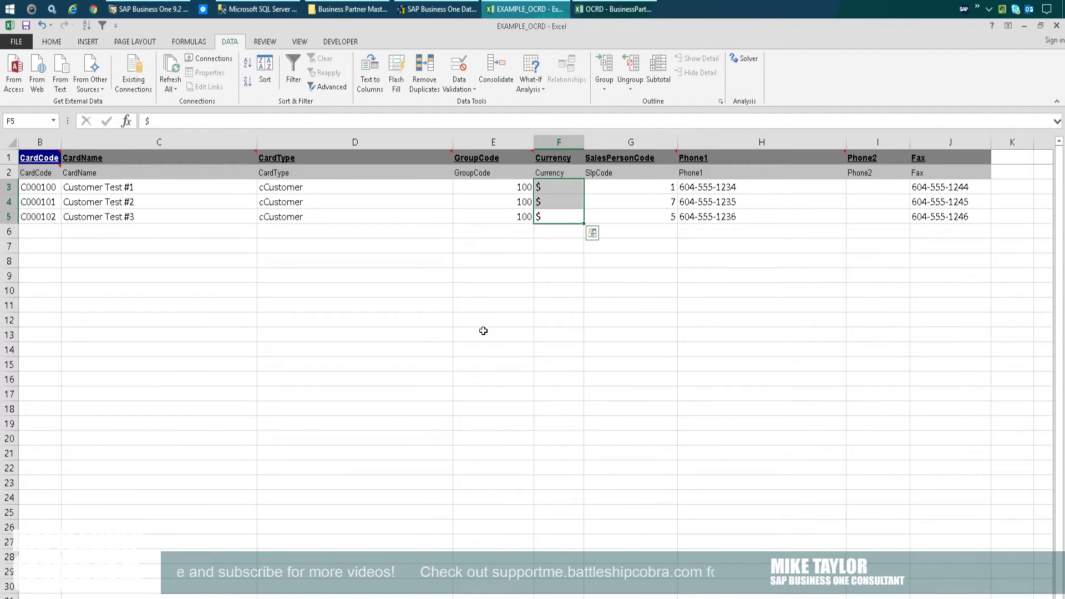
drag(522, 216, 554, 218)
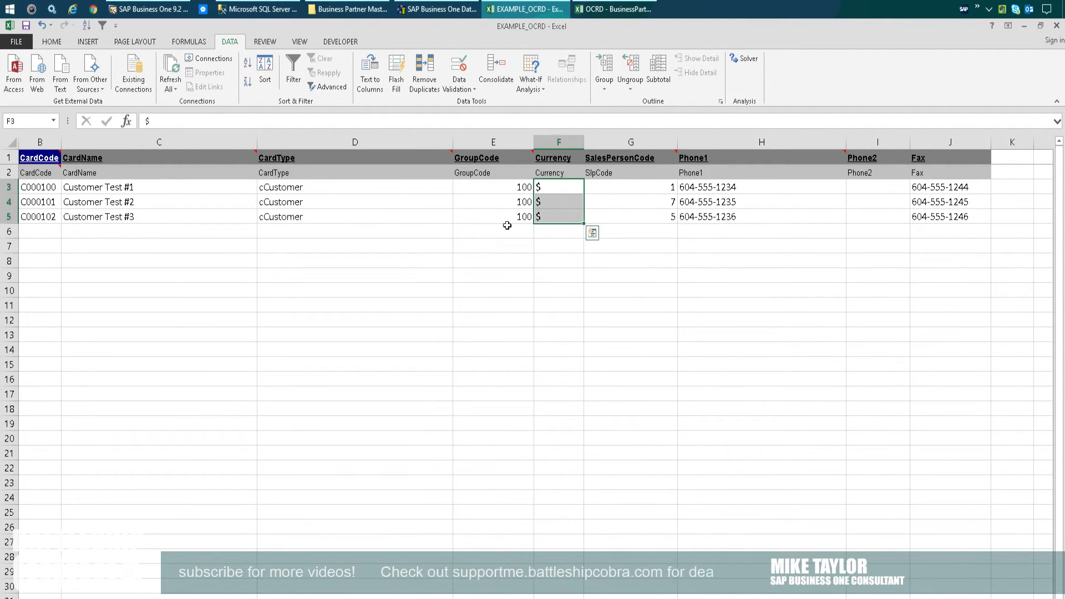
click(107, 579)
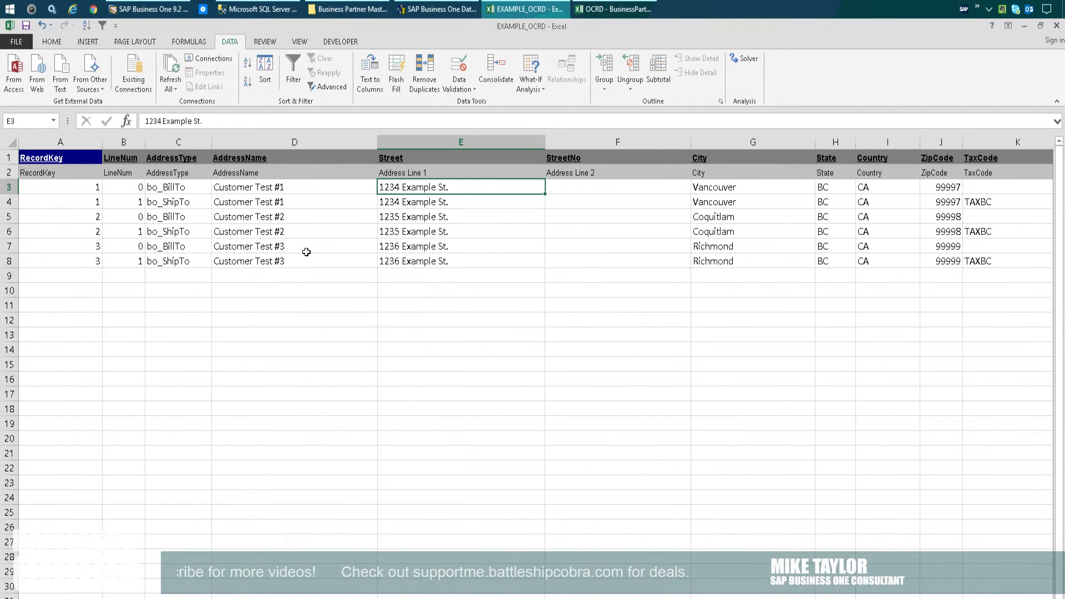
drag(866, 187, 882, 259)
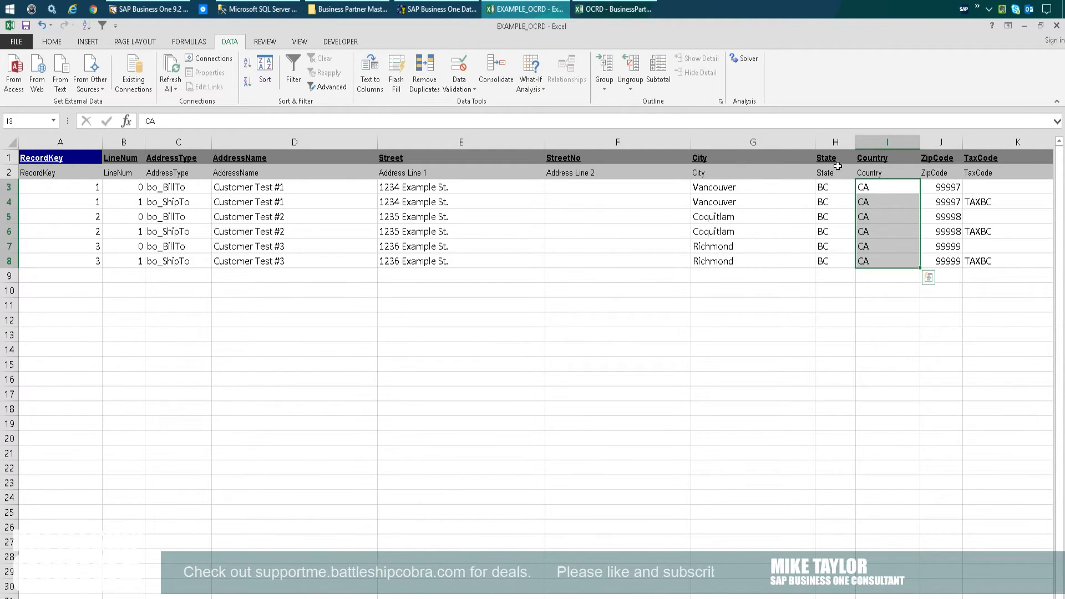
key(ctrl+Down)
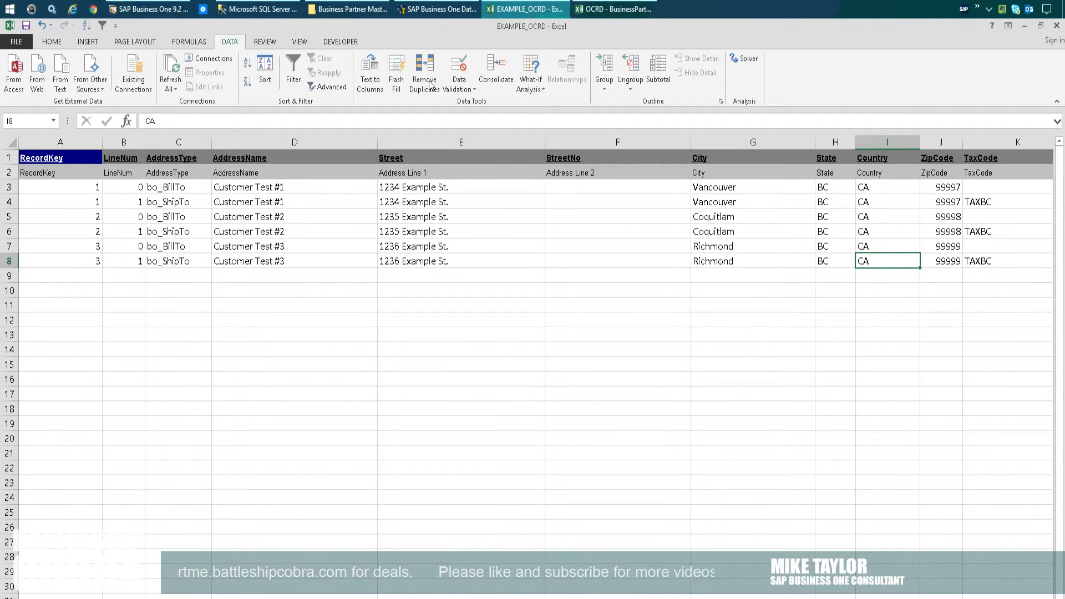
- Return to the customer worksheet and check the GroupCode and SalesPersonCode values of the three customers in rows 3 to 5
click(75, 587)
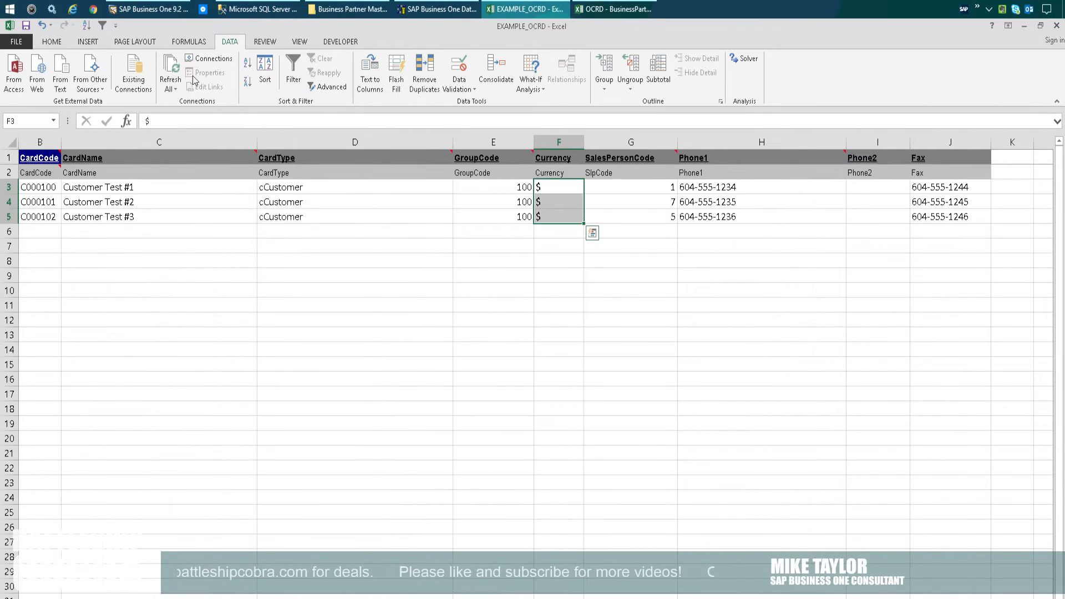
drag(917, 586, 855, 584)
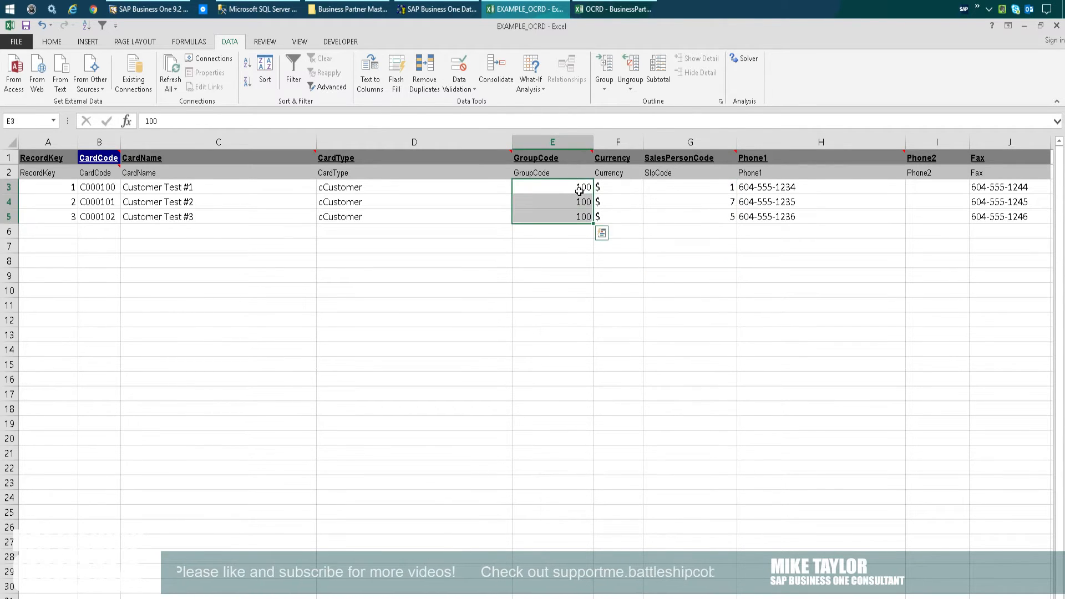
click(674, 189)
key(ctrl+v)
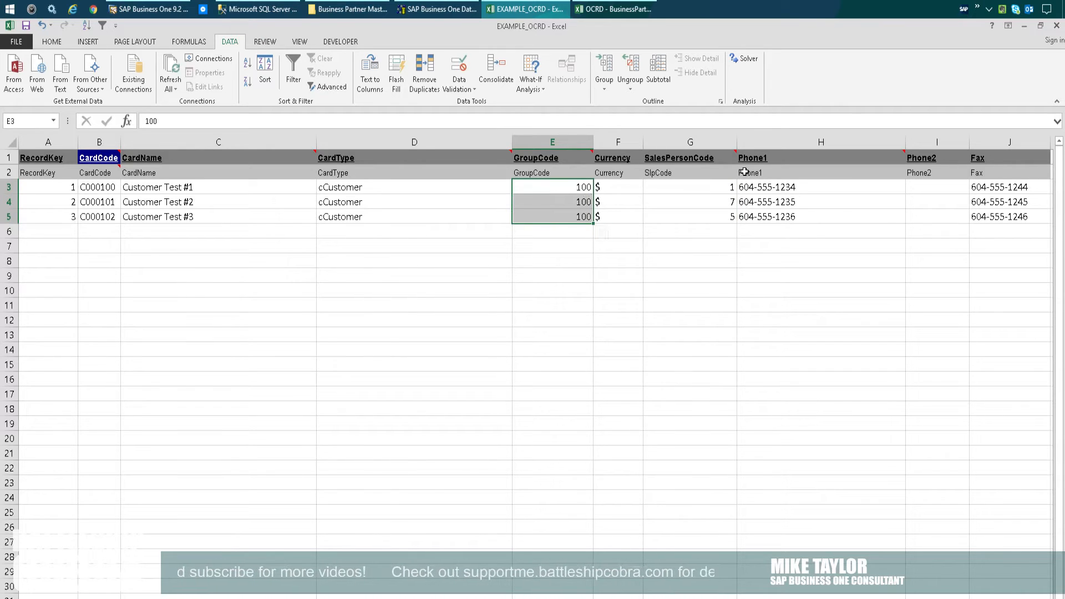
click(721, 186)
key(ctrl+v)
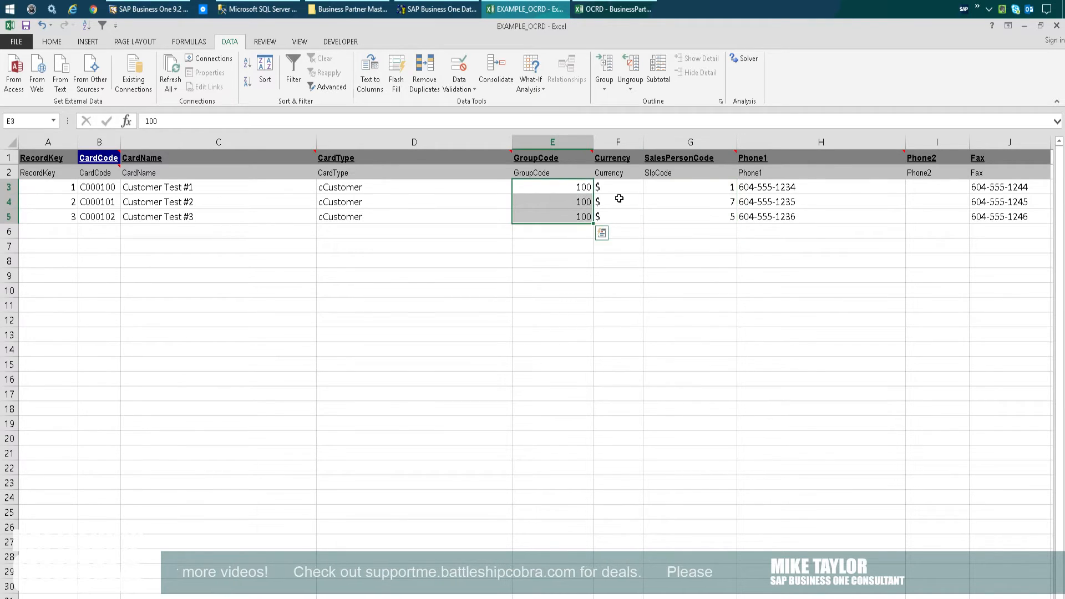
click(697, 189)
key(ctrl+v)
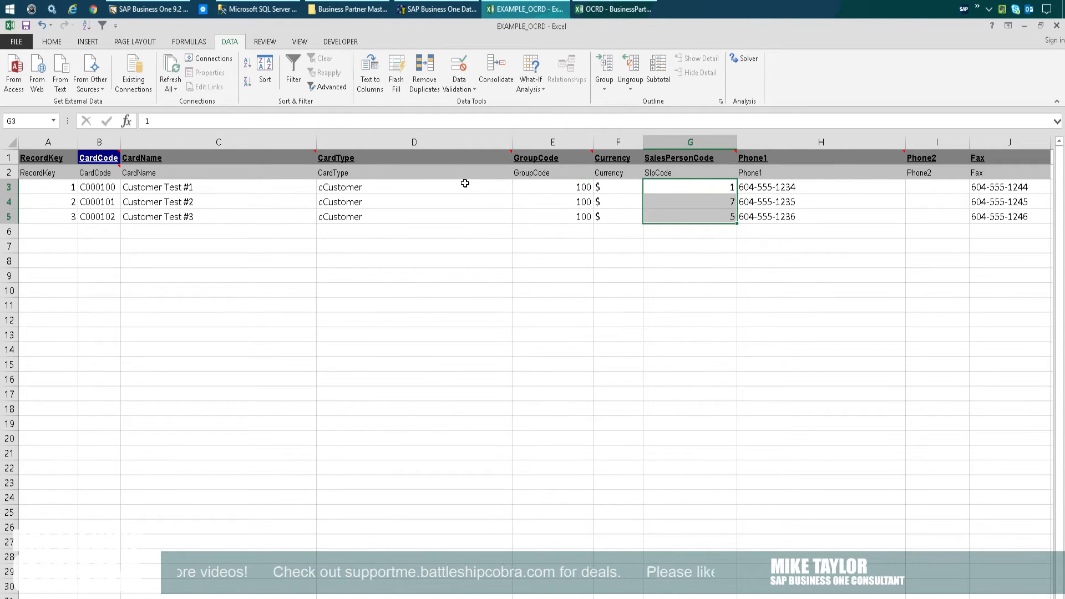
click(421, 201)
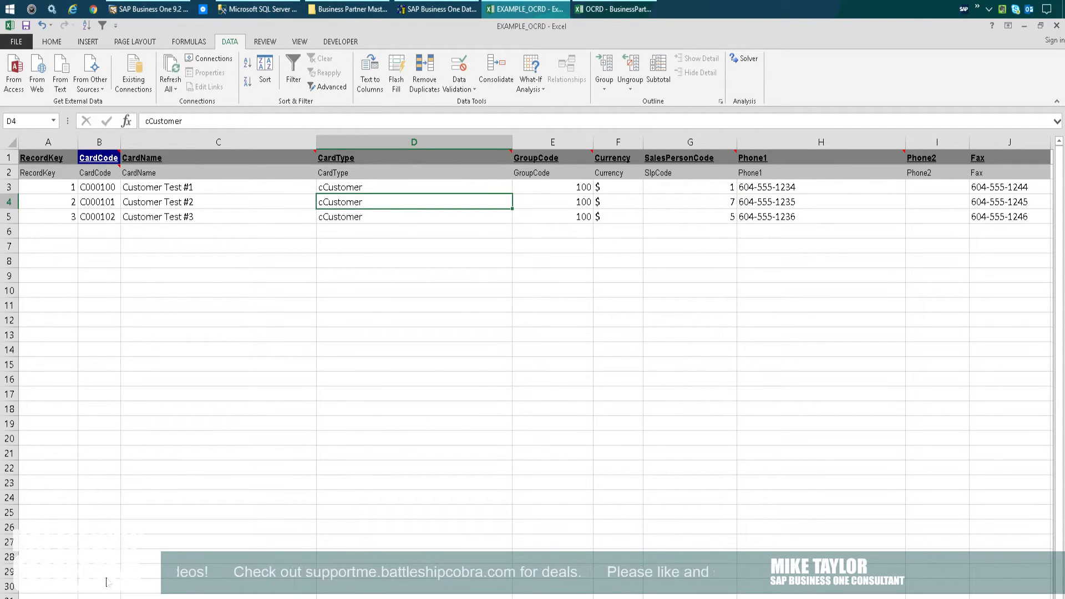
- Switch to SAP Business One and examine the contact persons and addresses of the open business partner master data record
click(122, 598)
click(283, 333)
click(610, 10)
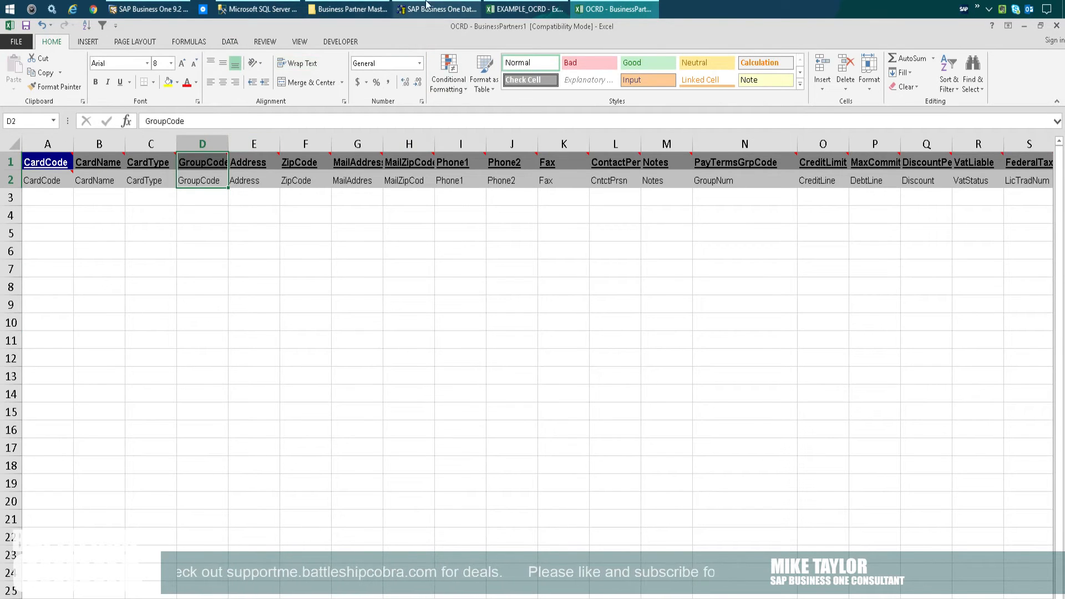
click(150, 9)
key(Escape)
key(Escape)
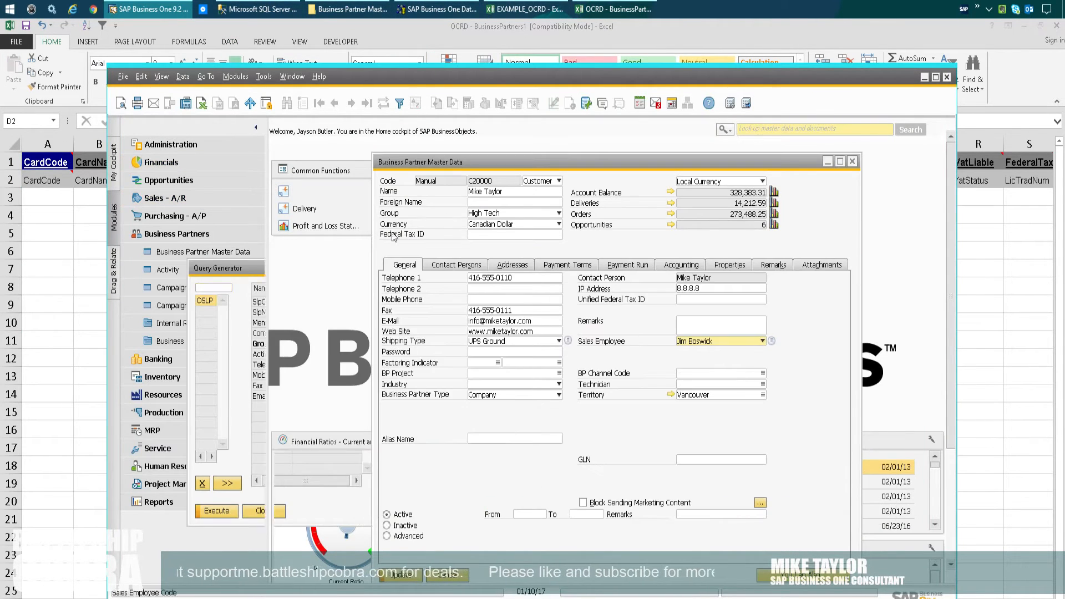
click(490, 234)
drag(491, 149, 444, 135)
click(408, 251)
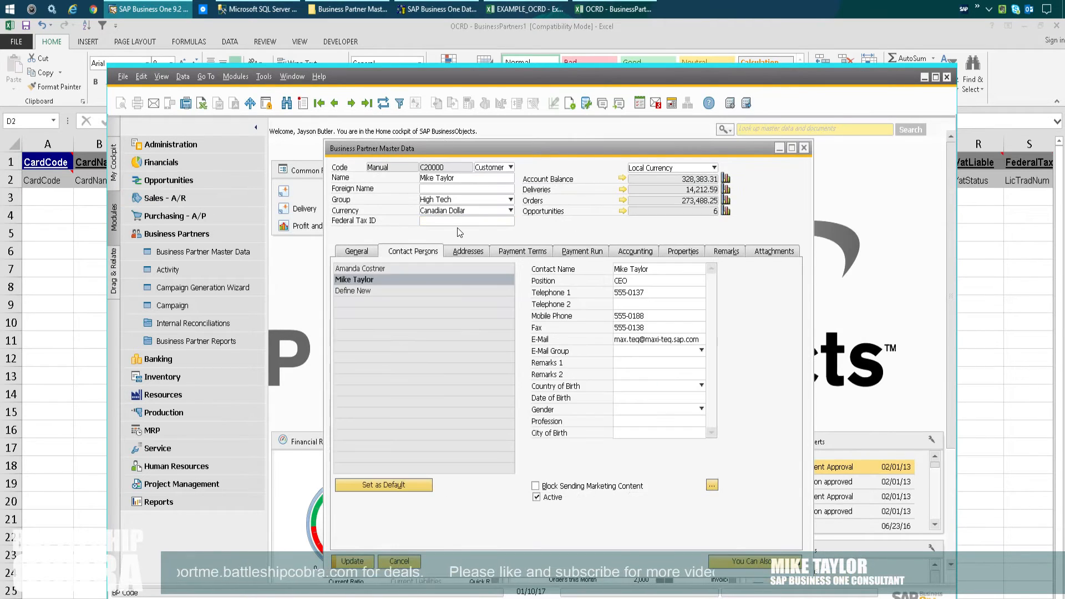
click(477, 252)
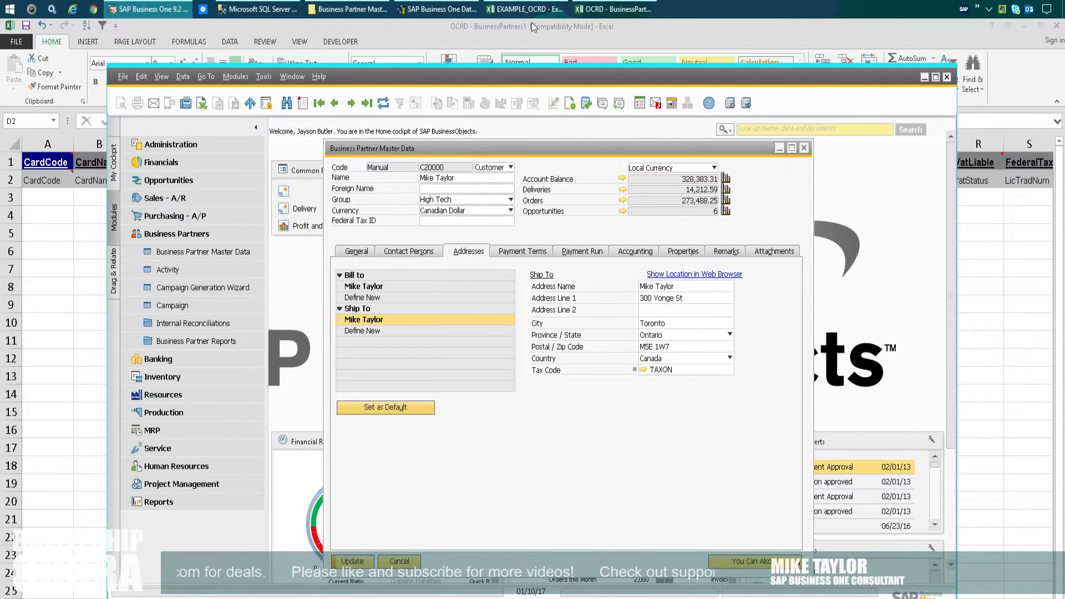
- Open the CRD1 - BPAddresses template from the Business Partner Master Data folder and autofit its AddressName column
click(348, 9)
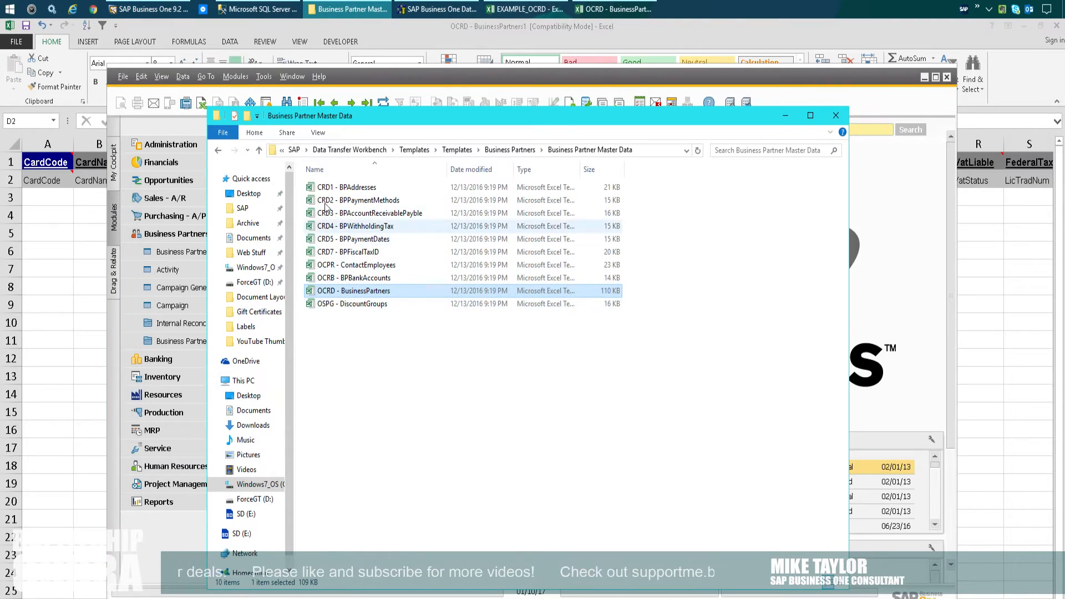
double_click(347, 187)
click(355, 286)
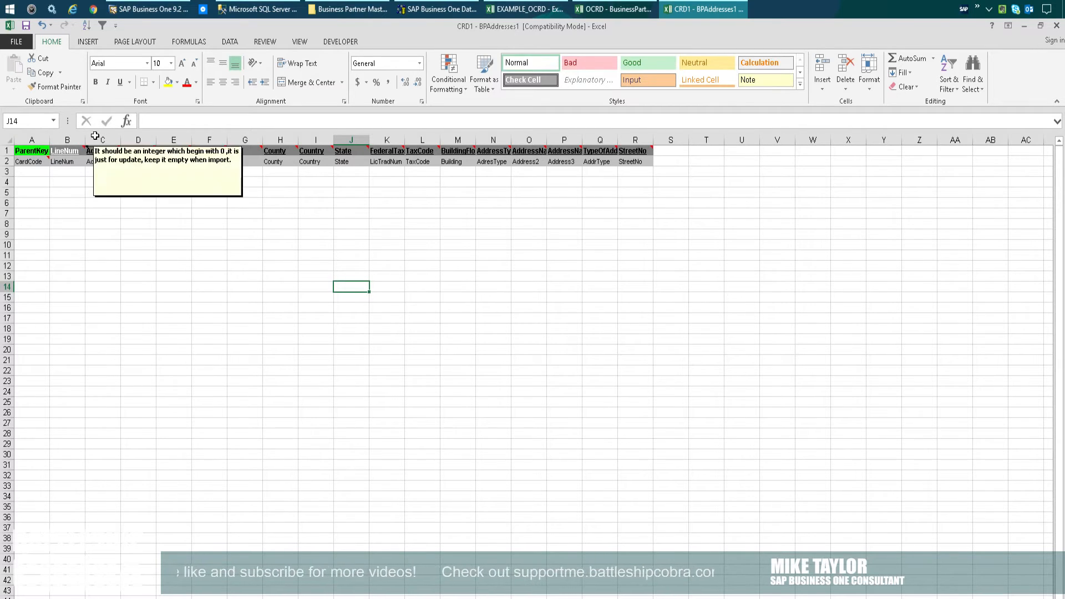
double_click(121, 139)
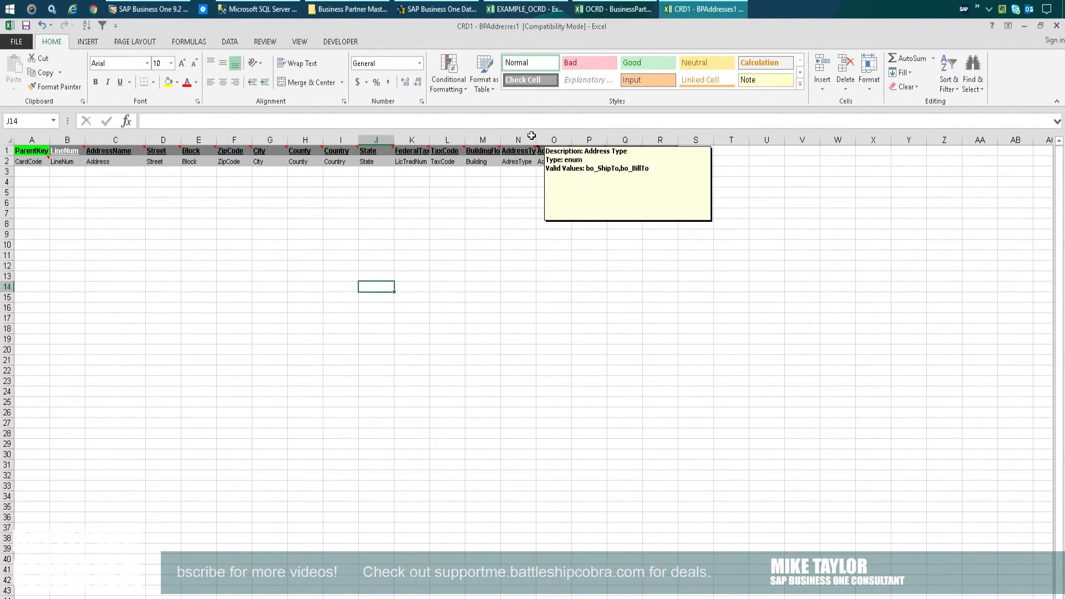
- Copy the AddressType header cells N1:N2 from the template into C1:C2 of the address worksheet in EXAMPLE_OCRD and check the header comment
click(525, 151)
key(shift+Down)
key(ctrl+c)
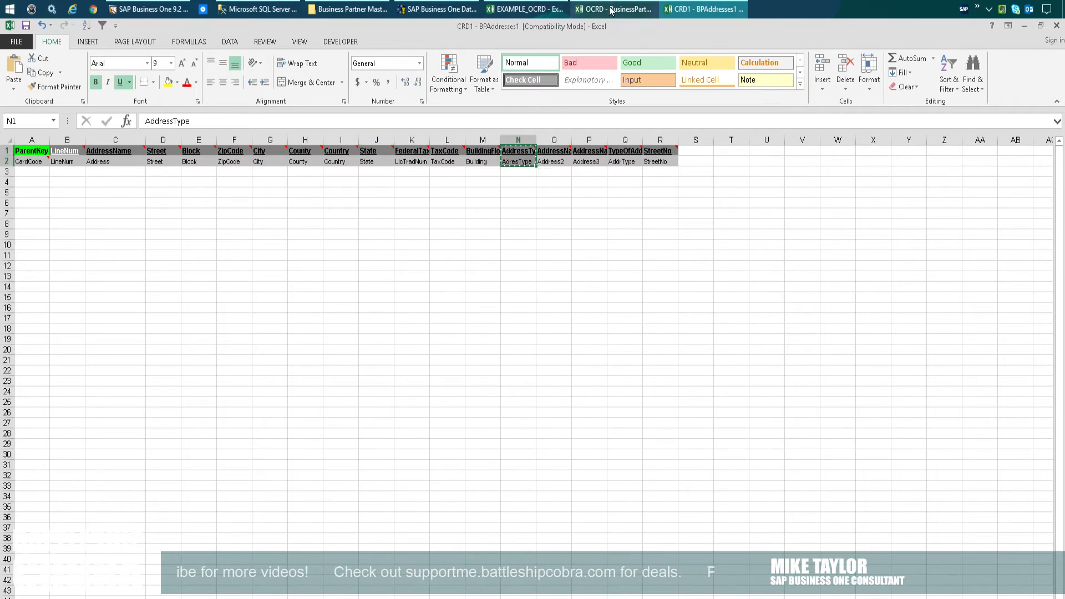
click(548, 10)
click(201, 348)
click(189, 158)
key(ctrl+v)
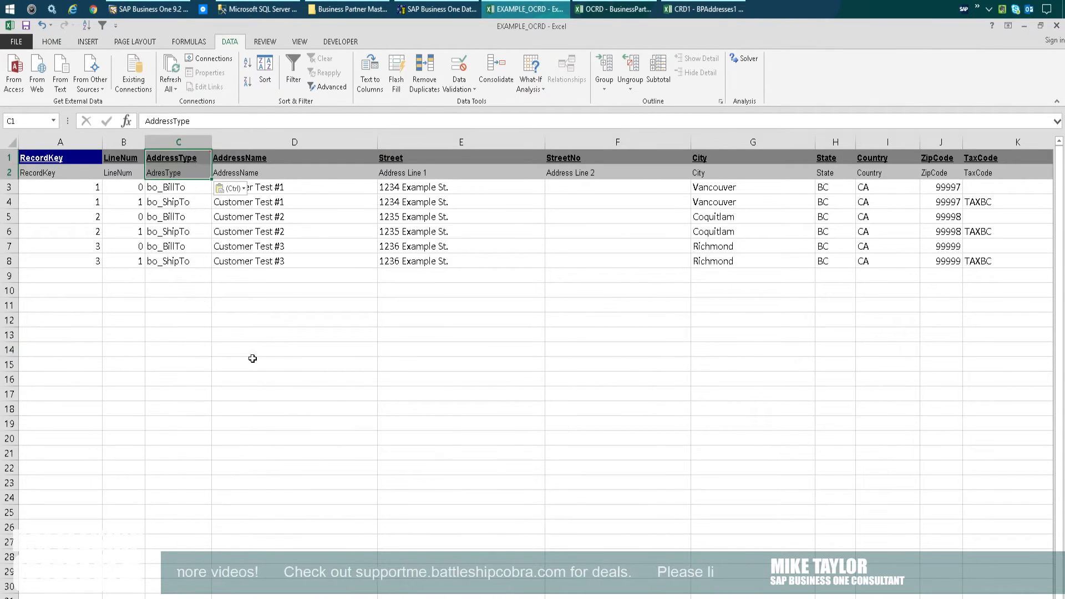
click(255, 392)
mouse_move(195, 152)
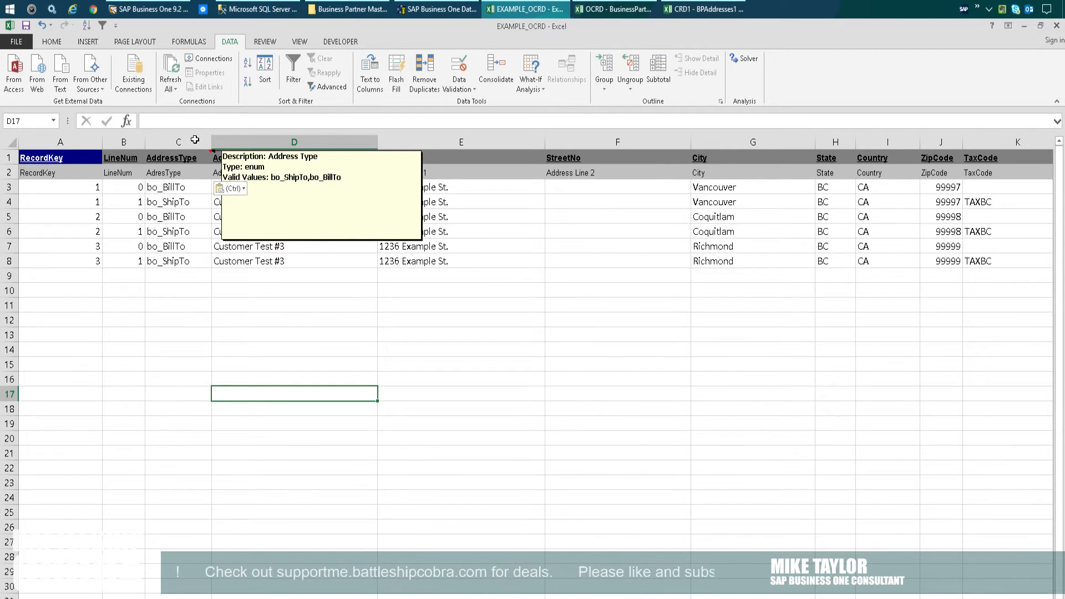
- Copy the six address rows A3:K8 of the address worksheet to a second block starting at A12
click(172, 364)
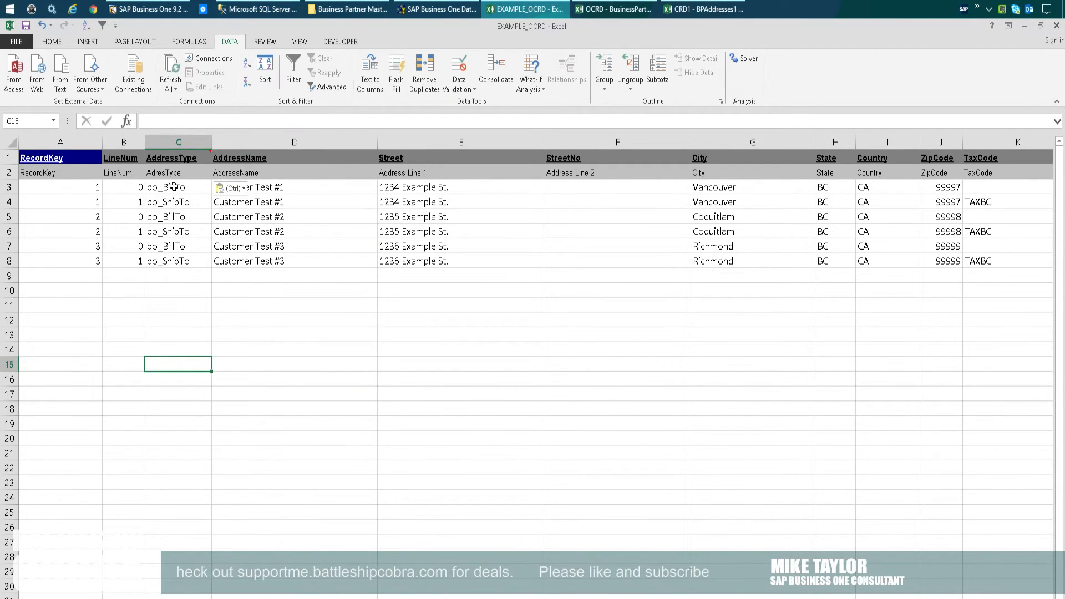
drag(64, 187, 981, 239)
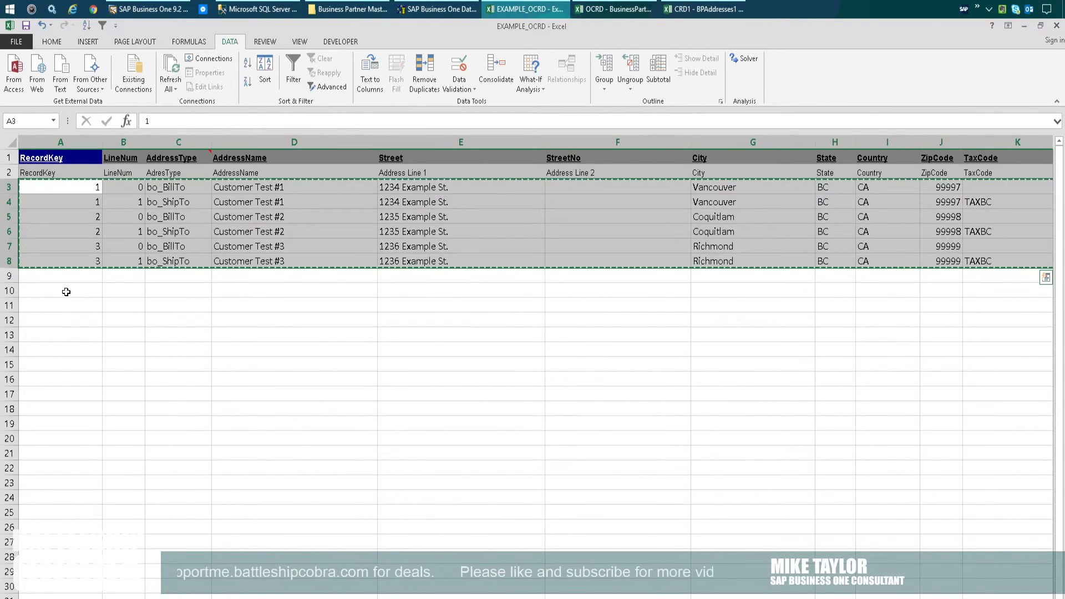
click(61, 320)
key(ctrl+v)
click(294, 453)
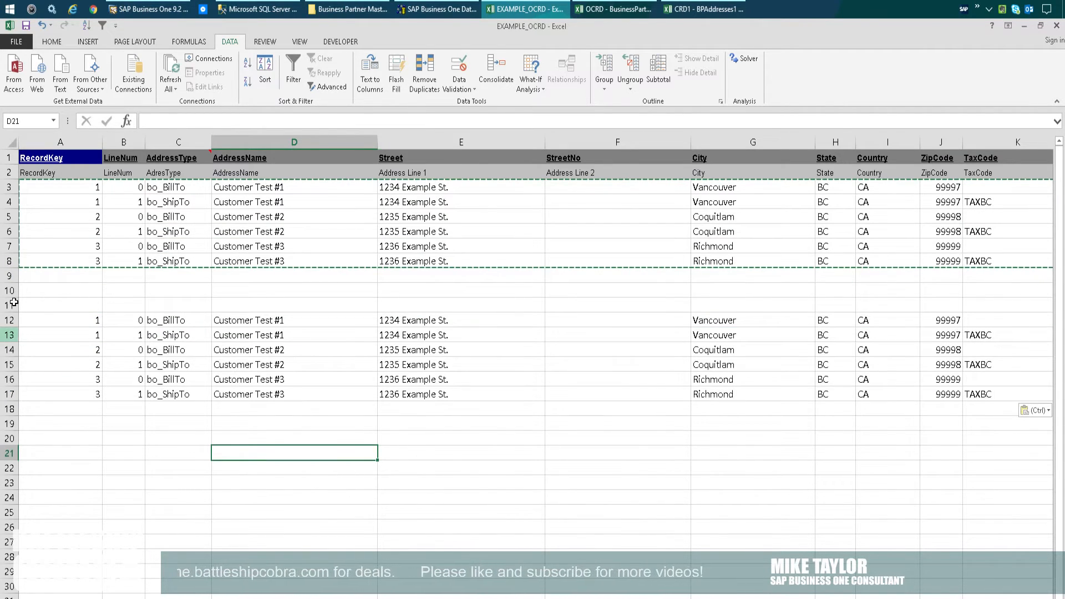
- Copy the Customer Test #1 bo_ShipTo line from row 13 to row 19 and delete the original row
right_click(12, 335)
key(Escape)
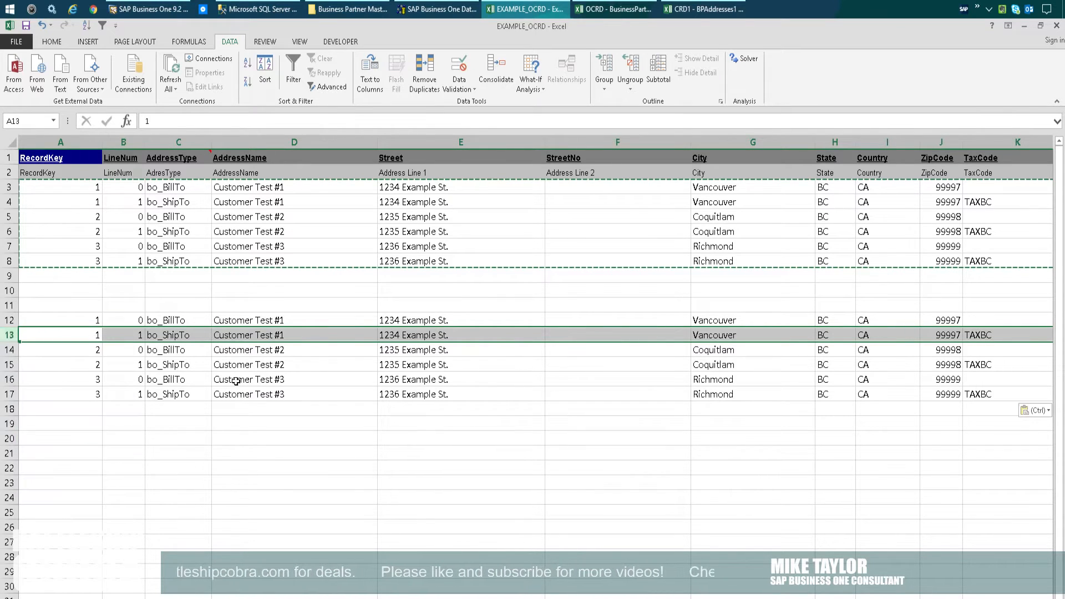
key(ctrl+c)
click(10, 424)
key(ctrl+v)
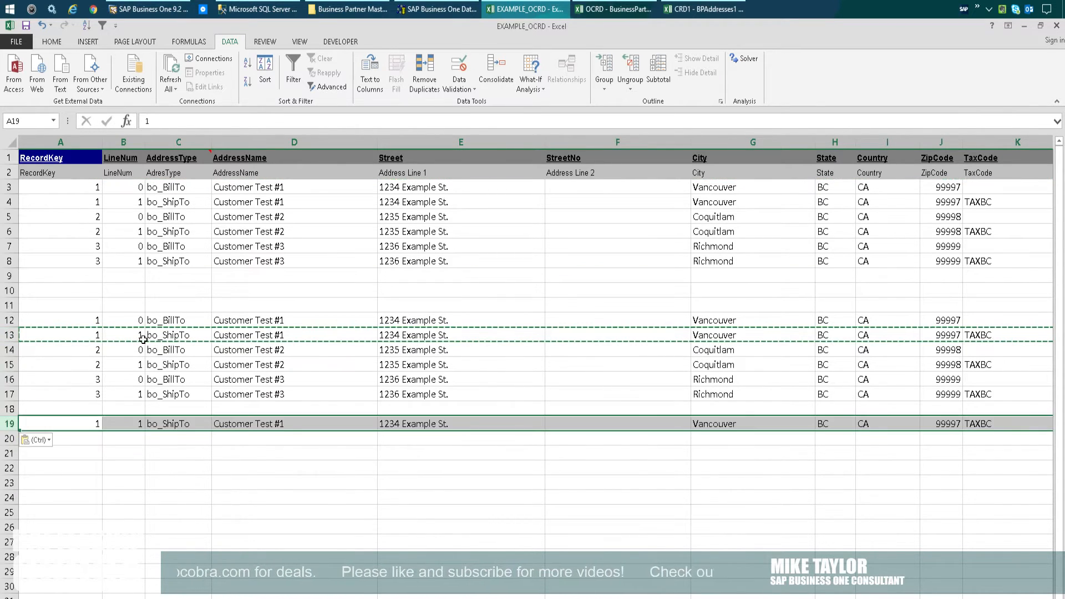
click(123, 380)
click(9, 335)
right_click(10, 335)
click(44, 437)
click(123, 453)
- Move the Customer Test #2 bo_ShipTo line from row 14 to row 19
click(9, 349)
key(ctrl+c)
click(9, 424)
key(ctrl+v)
click(61, 483)
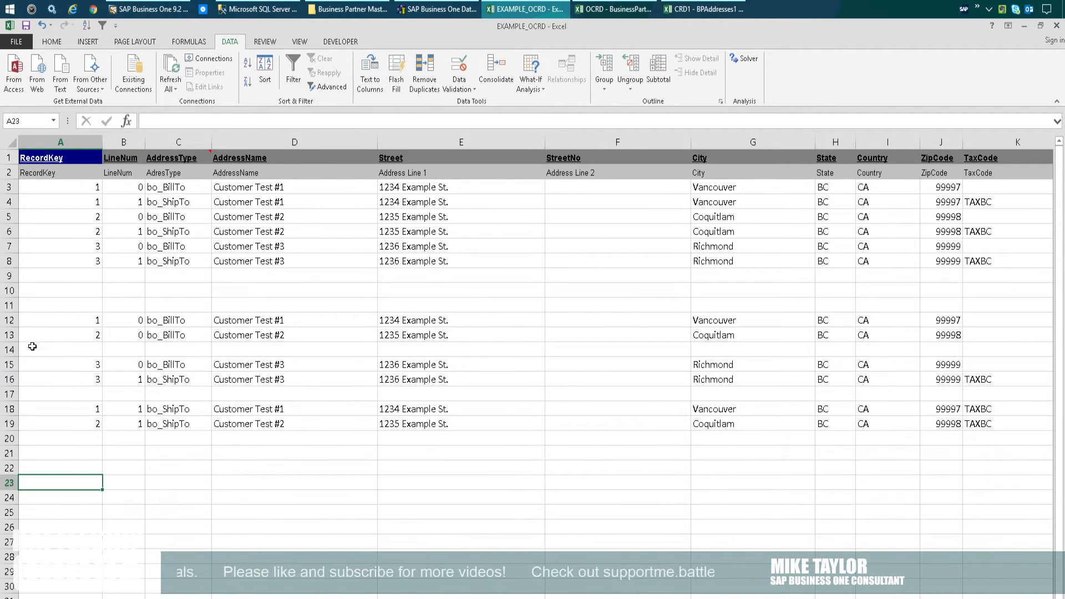
- Move the Customer Test #3 bo_ShipTo line from row 16 to row 20 and delete the blank row 14
click(9, 379)
key(ctrl+x)
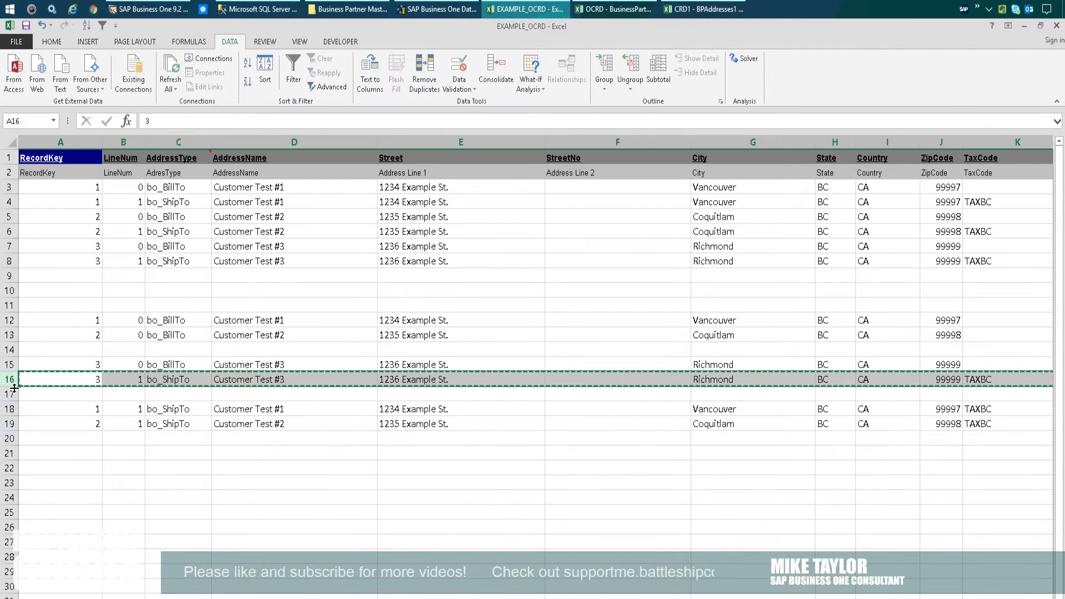
click(10, 439)
key(ctrl+v)
click(9, 350)
right_click(11, 348)
click(40, 451)
click(56, 379)
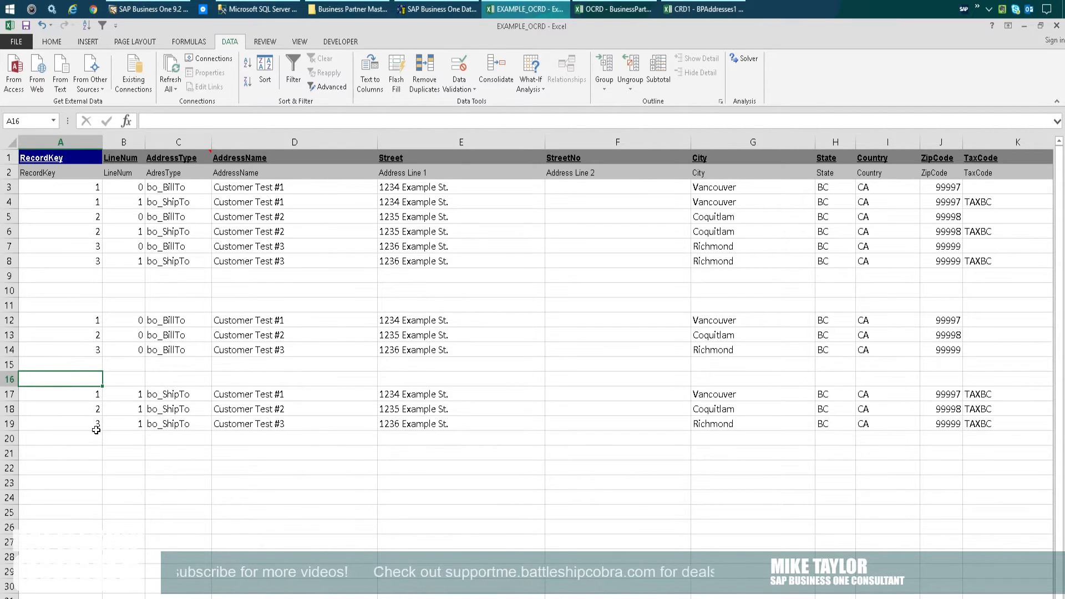
- Delete the blank rows 15 and 16 between the copied bo_BillTo and bo_ShipTo lines
drag(166, 320, 136, 350)
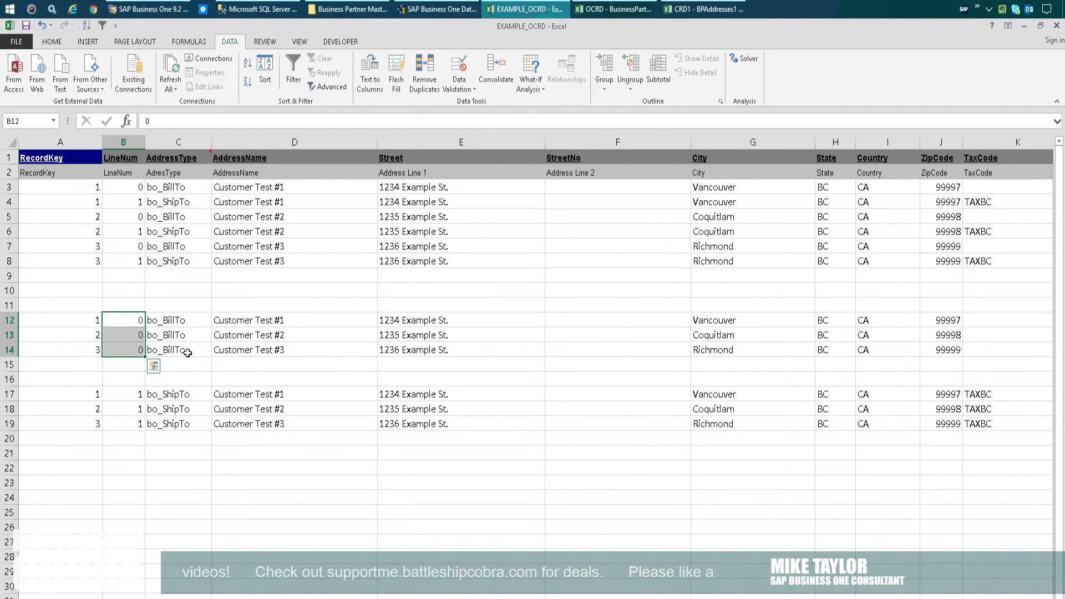
drag(136, 394, 135, 423)
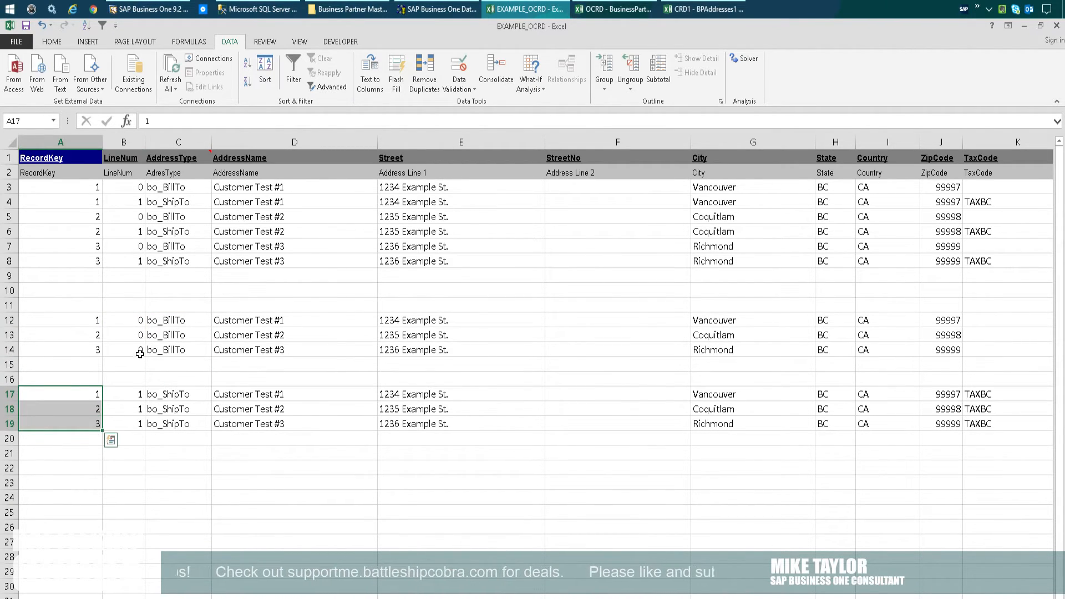
drag(172, 394, 172, 424)
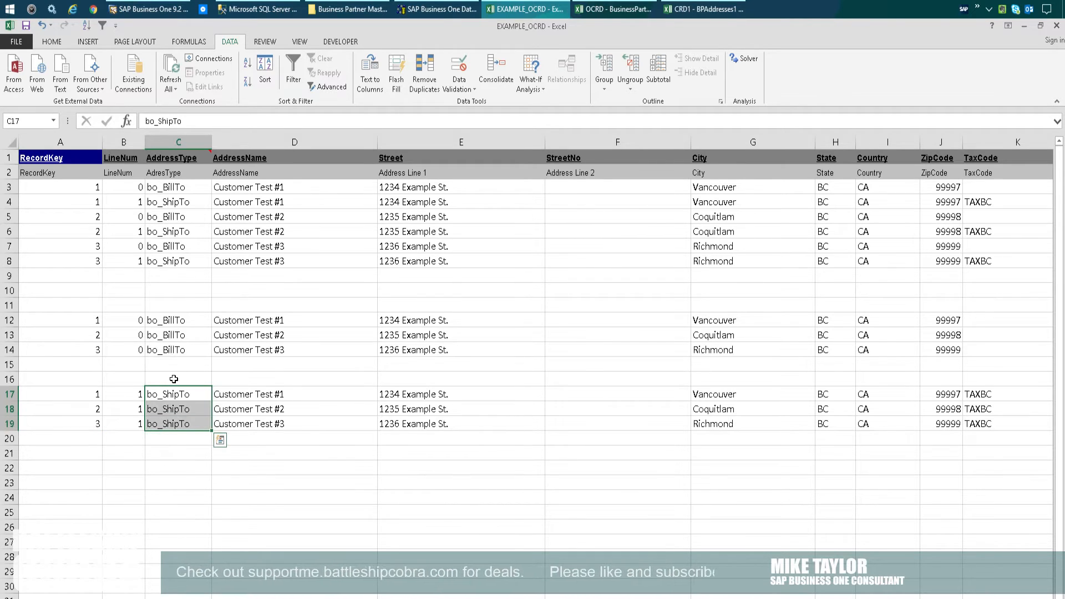
drag(9, 379, 9, 364)
right_click(34, 367)
click(43, 467)
click(294, 483)
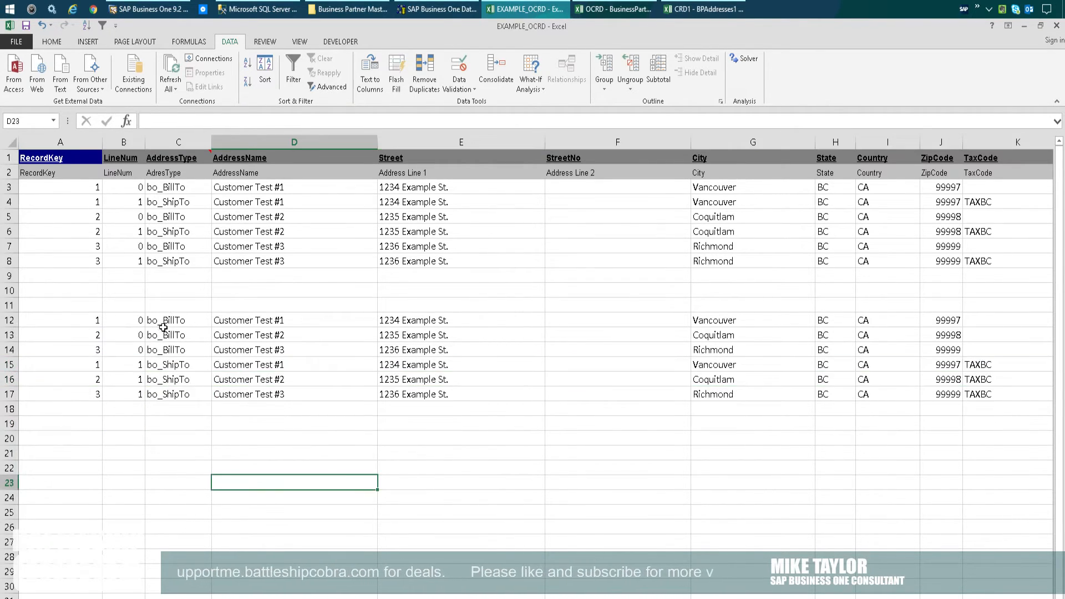
- Sort the copied address block A12:K17 in ascending order by RecordKey
drag(83, 320, 82, 394)
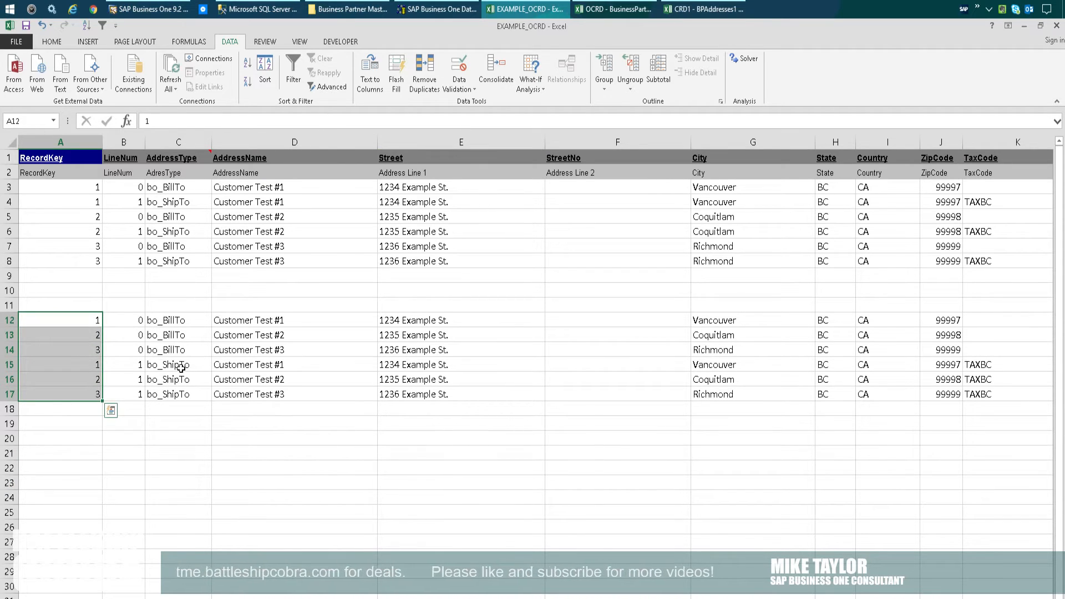
mouse_move(72, 320)
mouse_down()
mouse_move(368, 323)
mouse_move(1009, 391)
mouse_up()
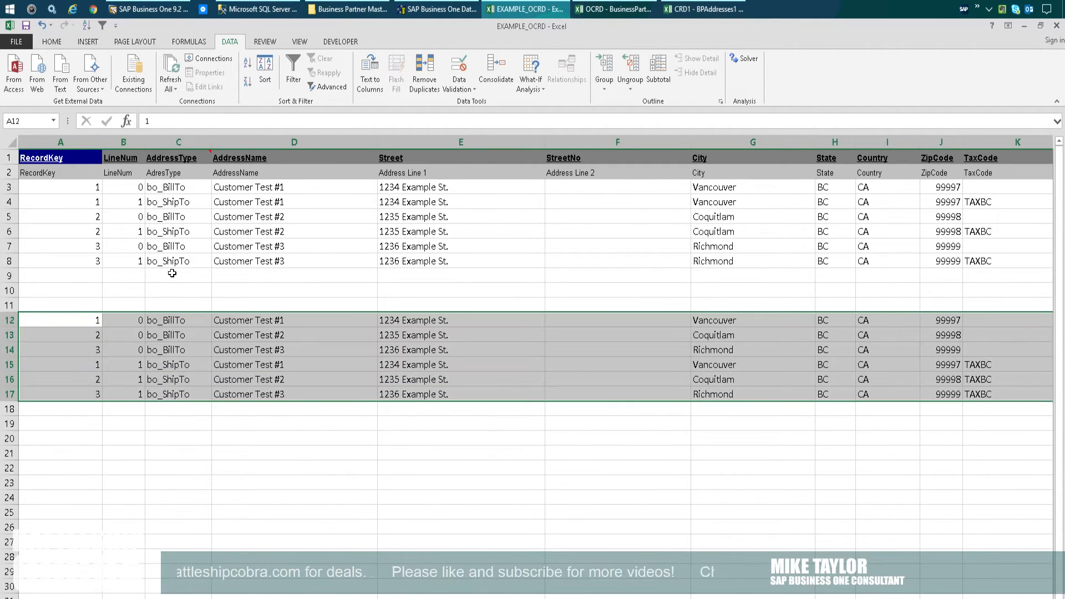
click(86, 25)
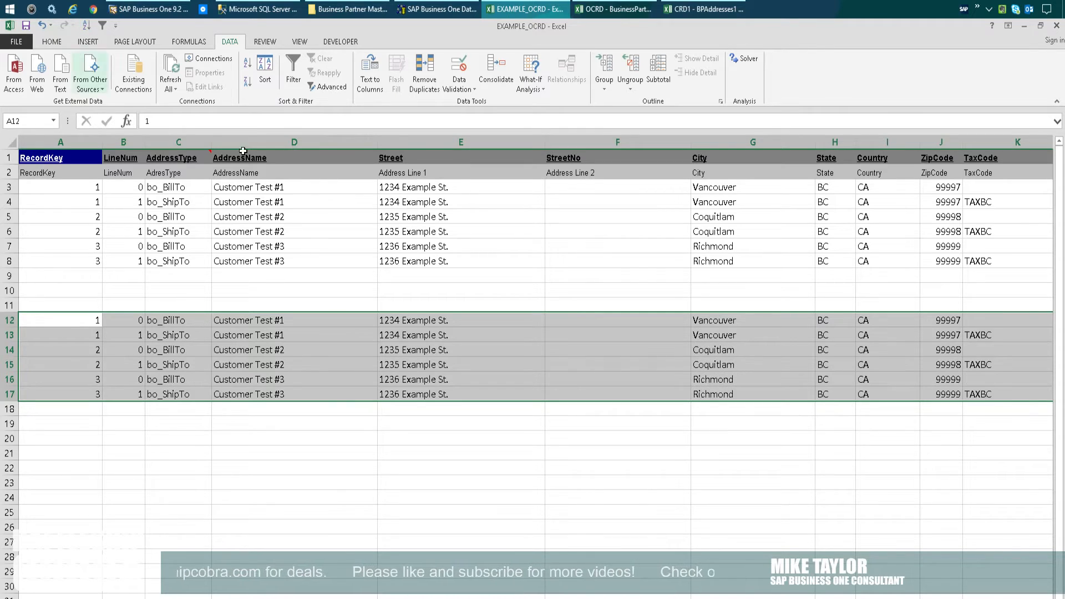
- Check the RecordKey, LineNum and AddressType values of the sorted lines in rows 12 to 17
drag(137, 321, 170, 355)
click(170, 393)
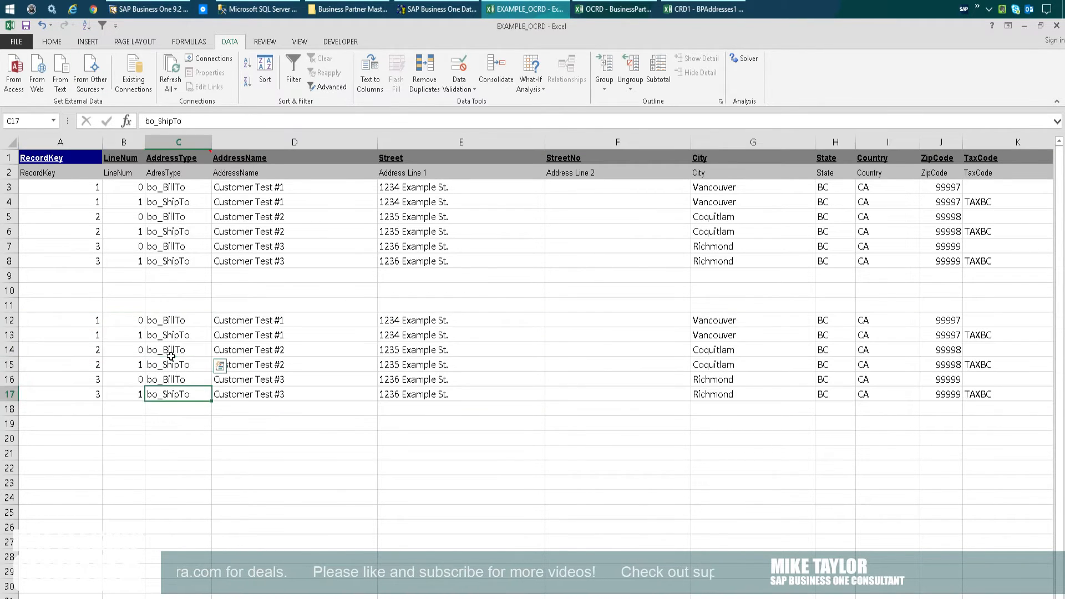
key(ctrl+Left)
key(ctrl+Up)
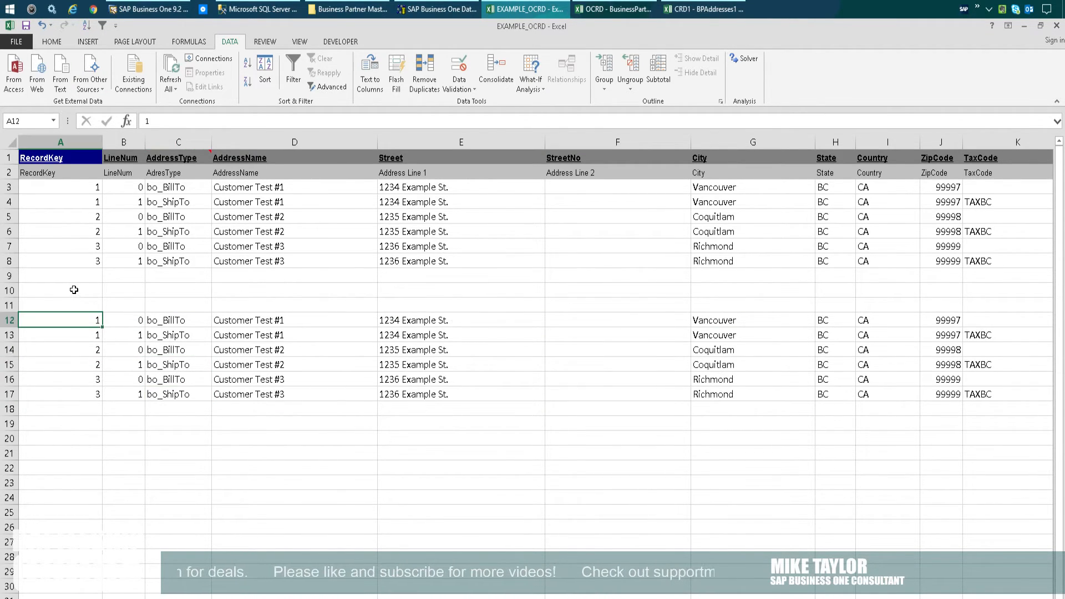
key(shift+Down)
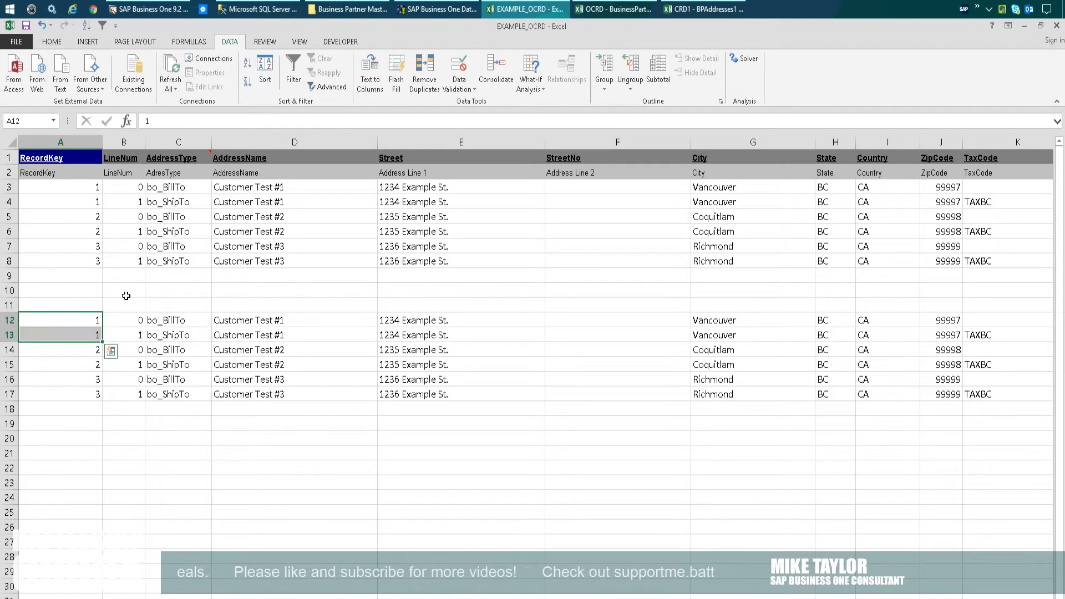
key(Right)
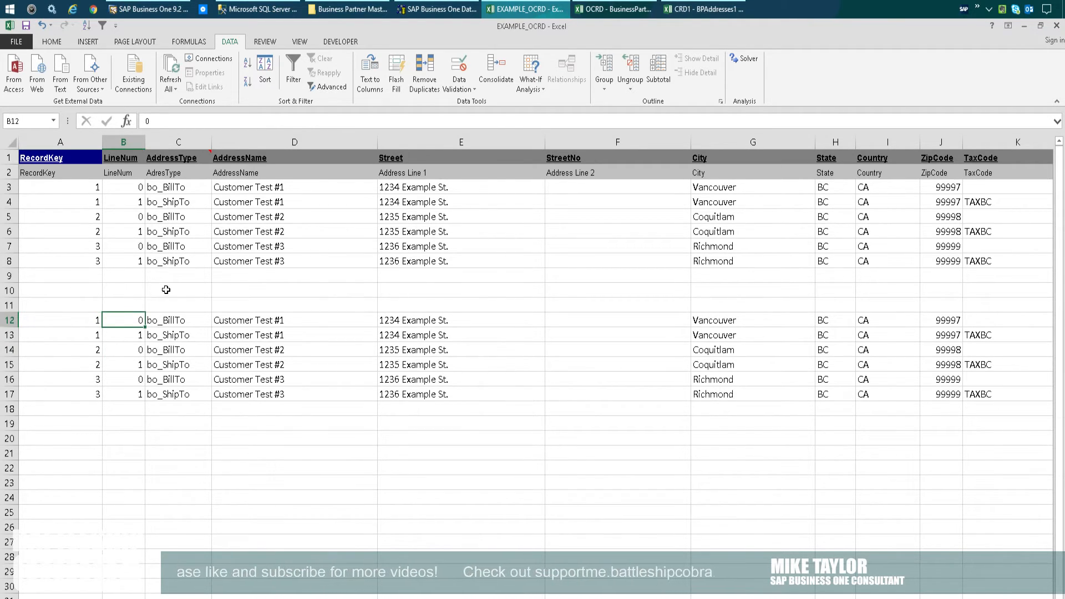
key(Down)
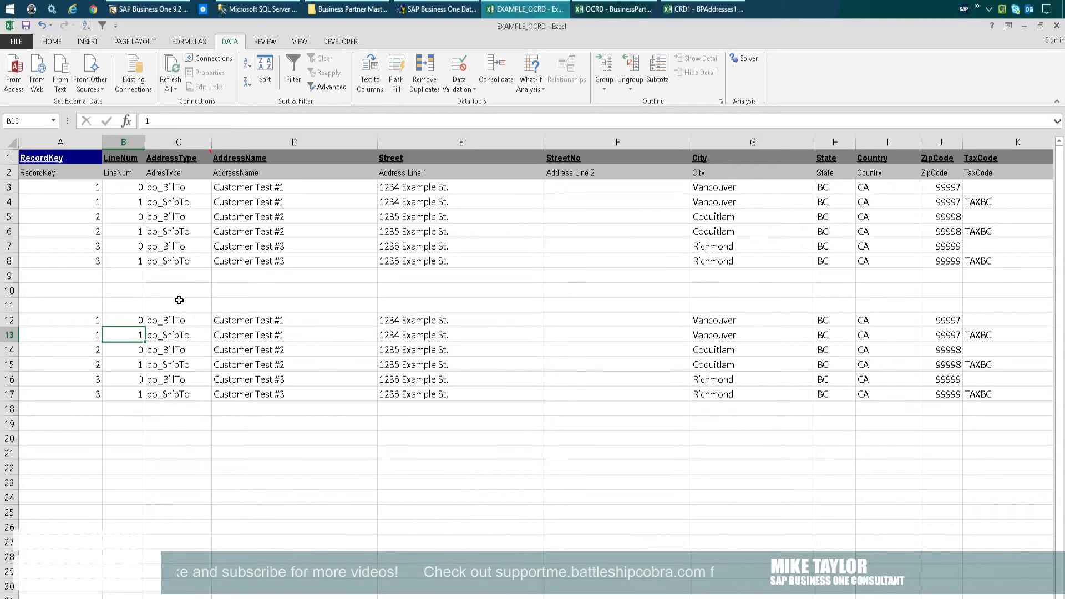
key(Right)
- Duplicate the Customer Test #3 bo_ShipTo line of row 17 into row 18 and set its LineNum to 2
drag(75, 394, 1004, 394)
key(ctrl+c)
key(Down)
key(ctrl+v)
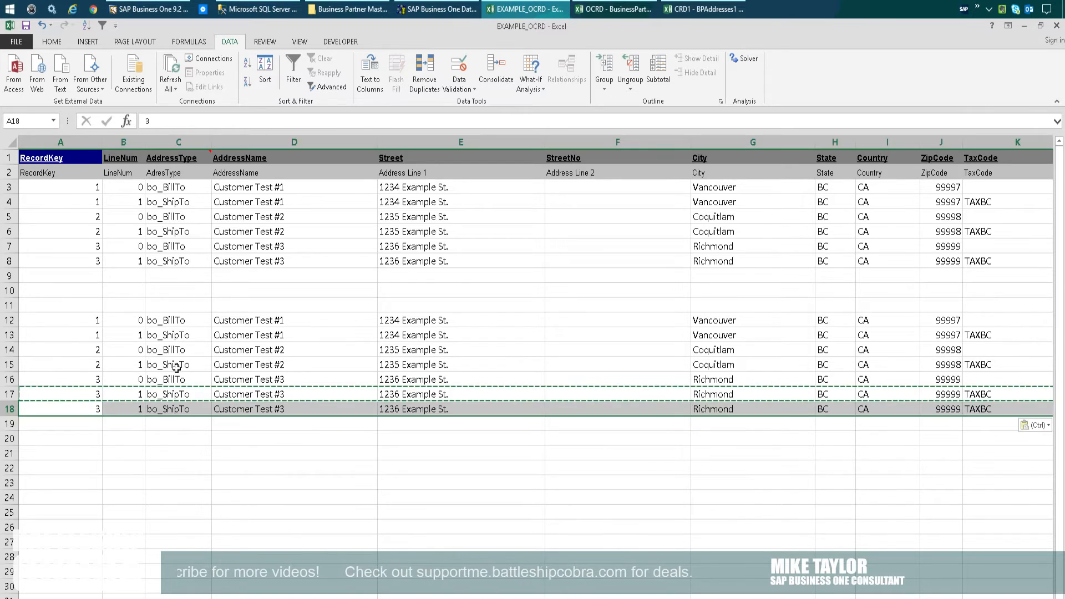
key(Escape)
key(Right)
key(BackSpace)
text(2)
click(174, 437)
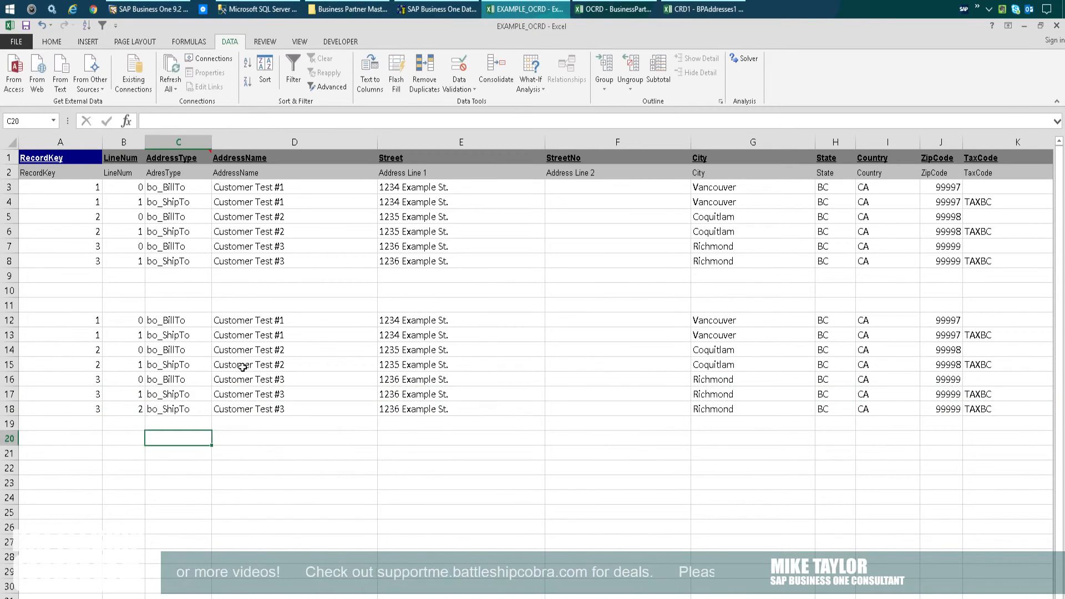
- Duplicate the Customer Test #3 bo_ShipTo line of row 18 into row 19 and set its LineNum to 3
click(993, 409)
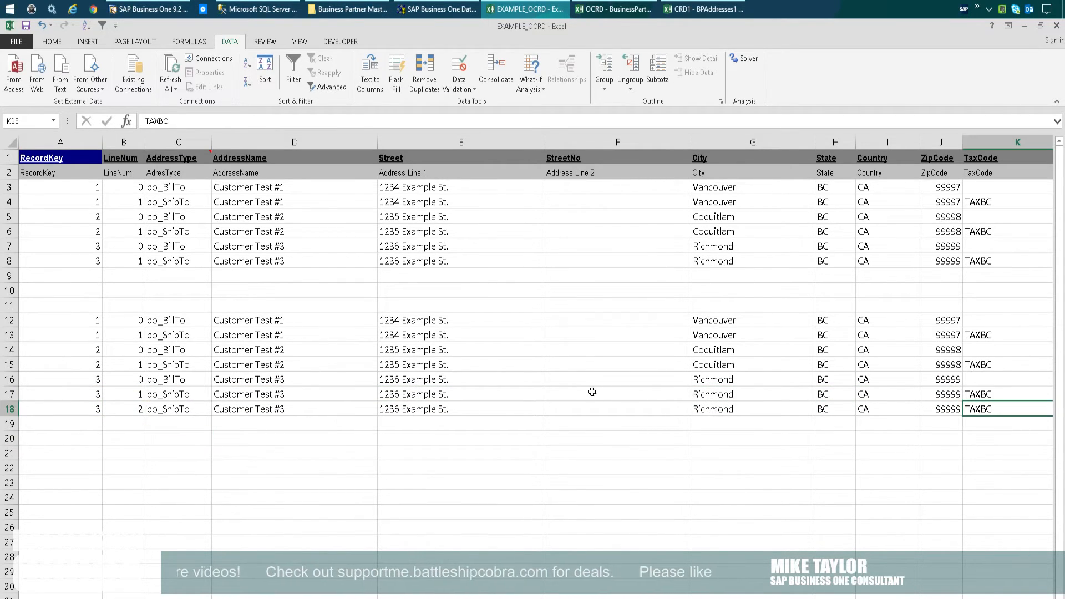
drag(75, 409, 979, 409)
key(ctrl+c)
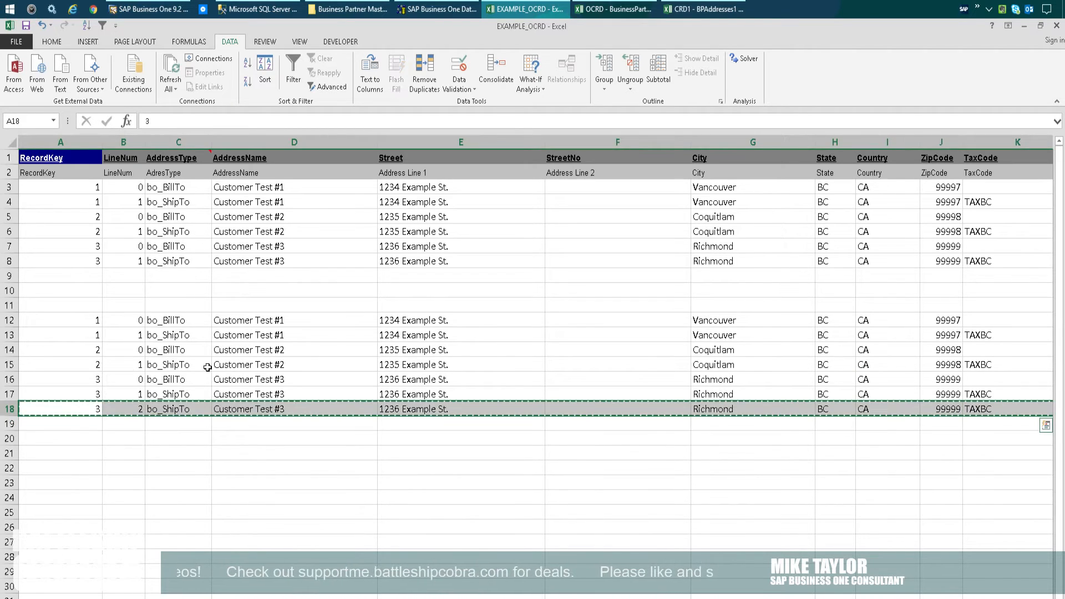
click(77, 424)
key(ctrl+v)
click(133, 424)
text(3)
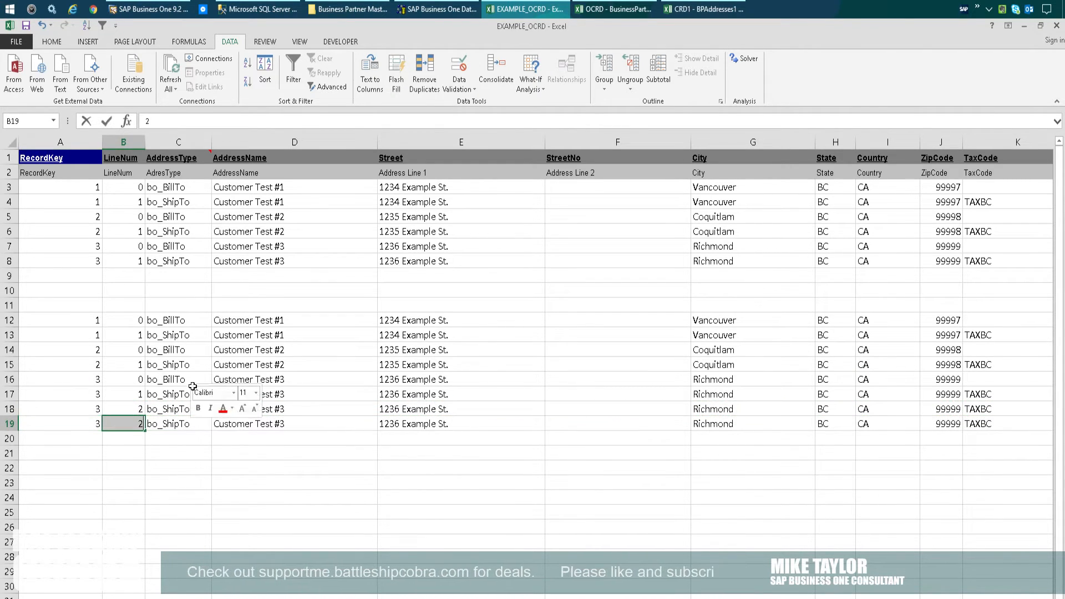
click(181, 498)
- Examine the RecordKey and LineNum numbering of the Customer Test #3 lines in rows 16 to 19 against the original address block
mouse_move(130, 380)
mouse_down()
mouse_move(133, 424)
mouse_move(81, 423)
mouse_up()
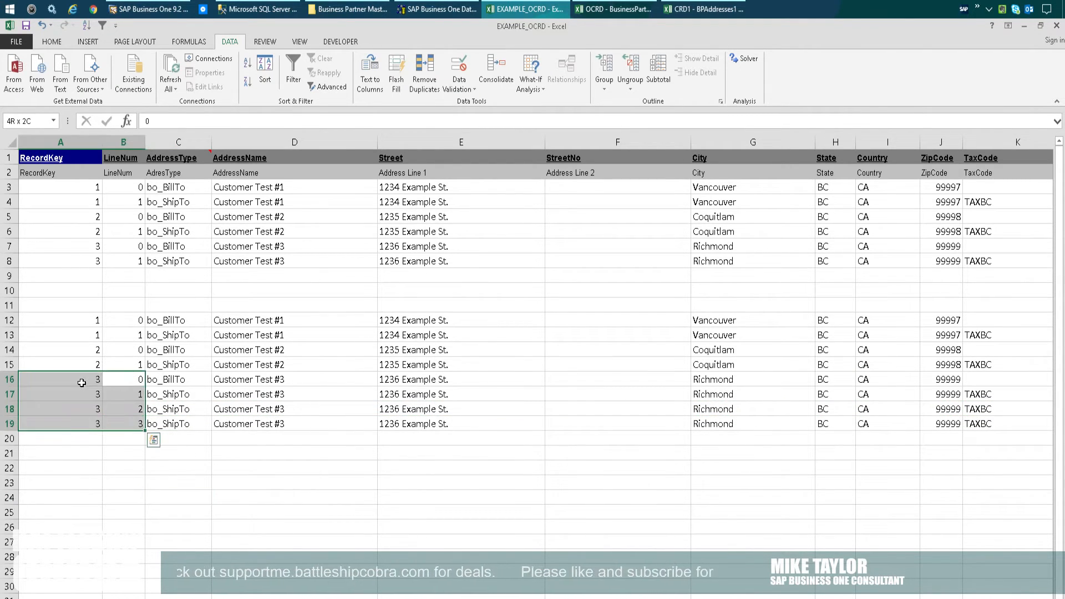
click(132, 392)
click(81, 381)
mouse_move(80, 379)
mouse_down()
mouse_move(208, 424)
mouse_move(206, 437)
mouse_up()
mouse_move(135, 380)
mouse_down()
mouse_move(166, 380)
mouse_move(183, 424)
mouse_up()
click(135, 394)
drag(1004, 425, 49, 396)
click(176, 497)
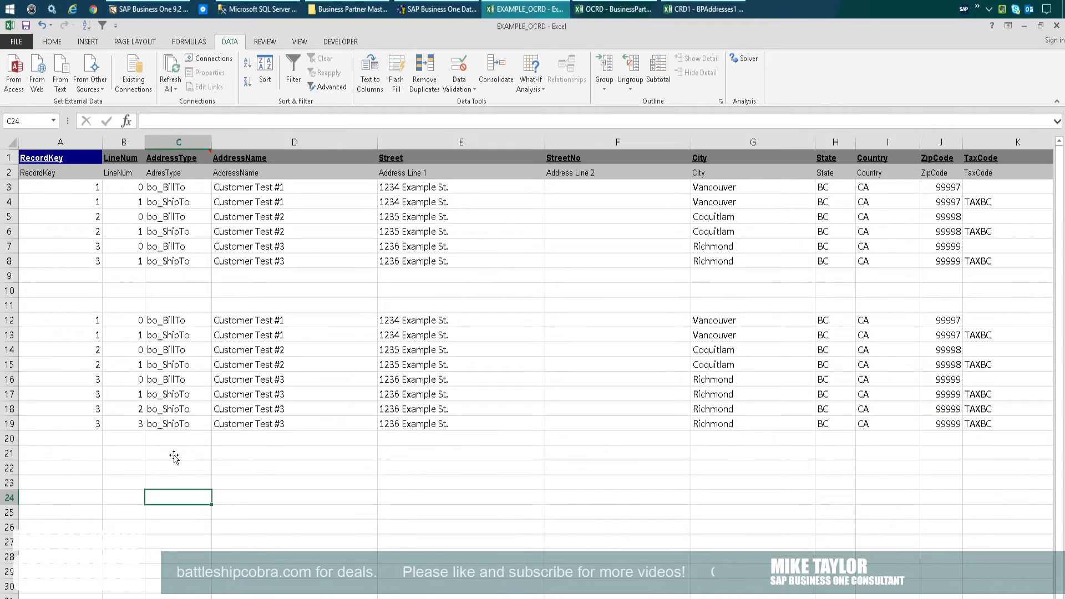
click(132, 173)
click(126, 261)
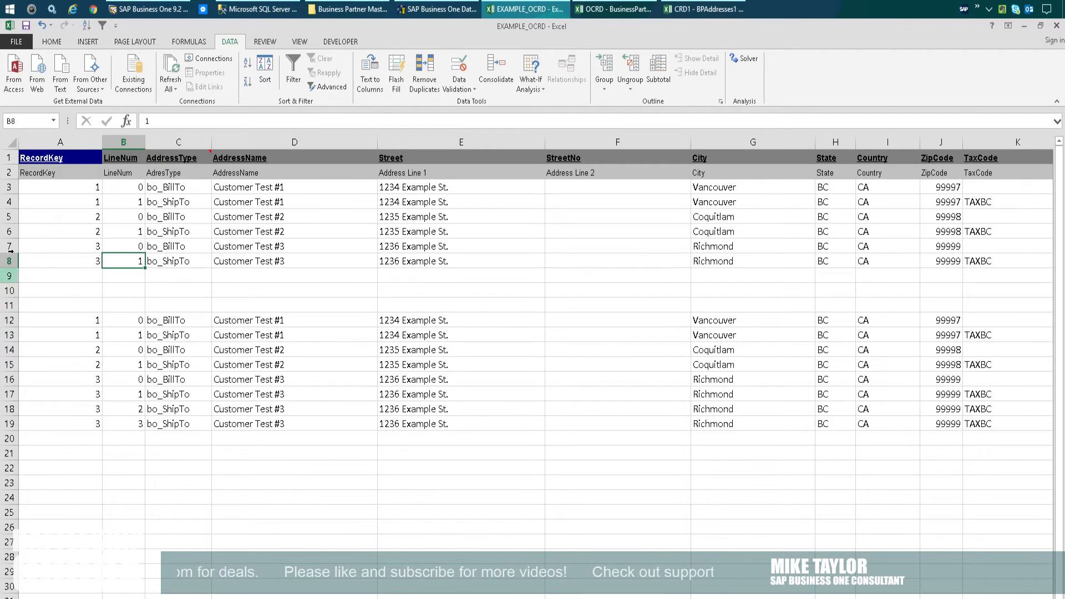
- Delete rows 9 through 19, which hold the extra example address lines
click(9, 276)
shift+click(9, 423)
right_click(9, 423)
click(39, 528)
click(183, 511)
- Review the AddressType column note, the RecordKey to AddressName block, and the AddressName entries row by row
mouse_move(190, 140)
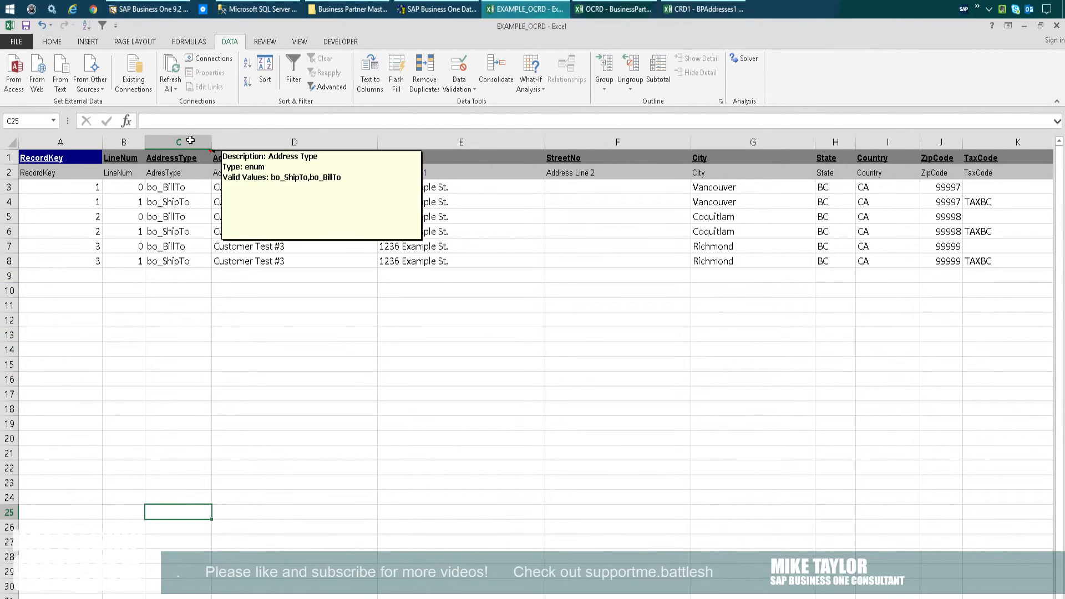
drag(61, 157, 280, 237)
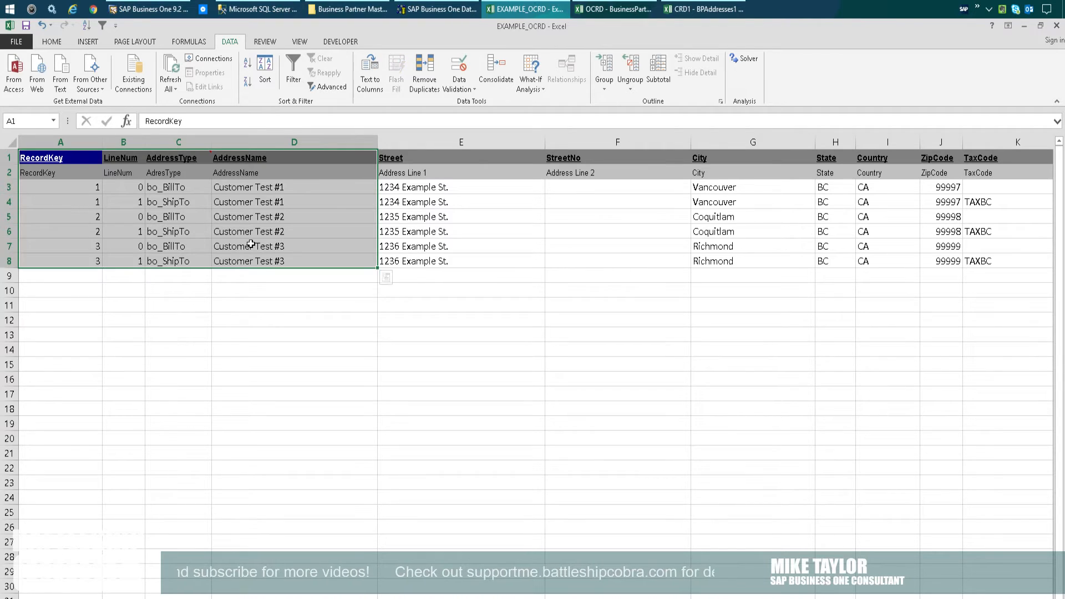
click(177, 394)
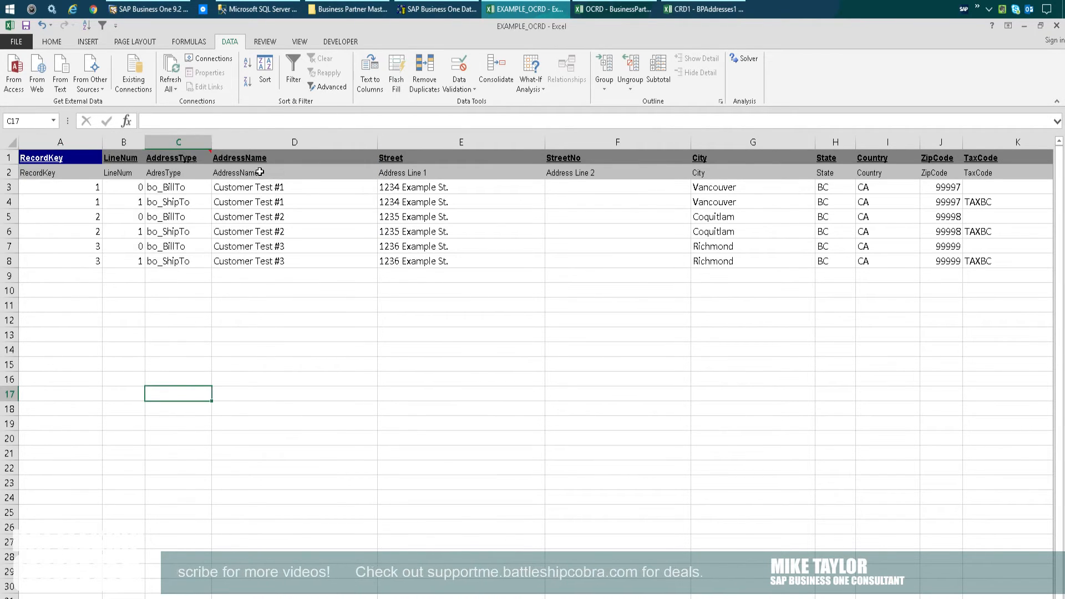
click(285, 186)
key(Down)
key(Down)
key(Down)
key(Down)
key(Down)
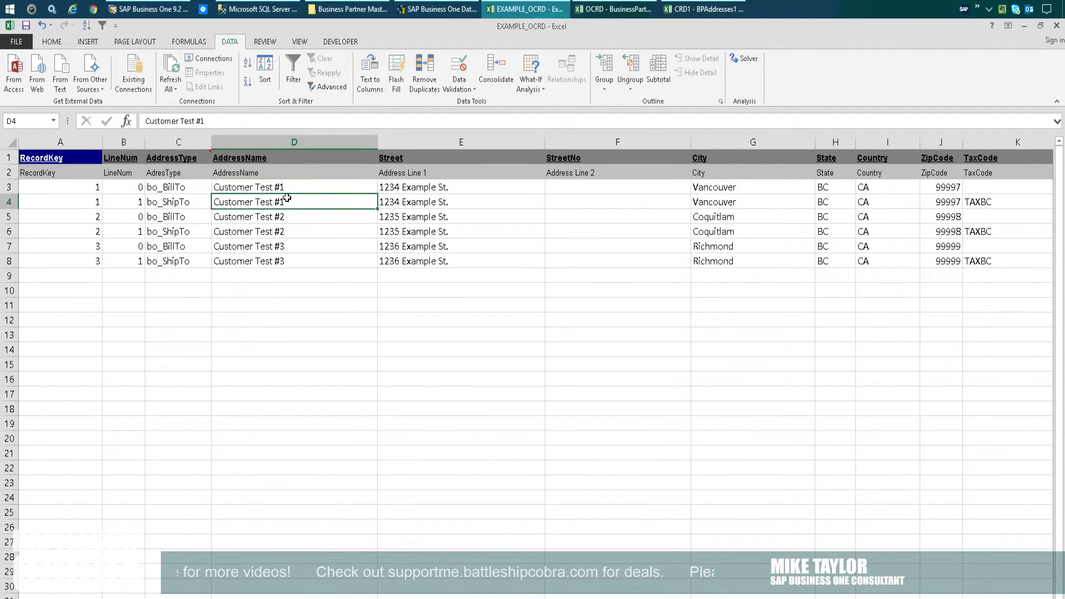
- Review the Street, City and State columns, and check the TaxCode entries on the bo_ShipTo rows
drag(443, 187, 472, 261)
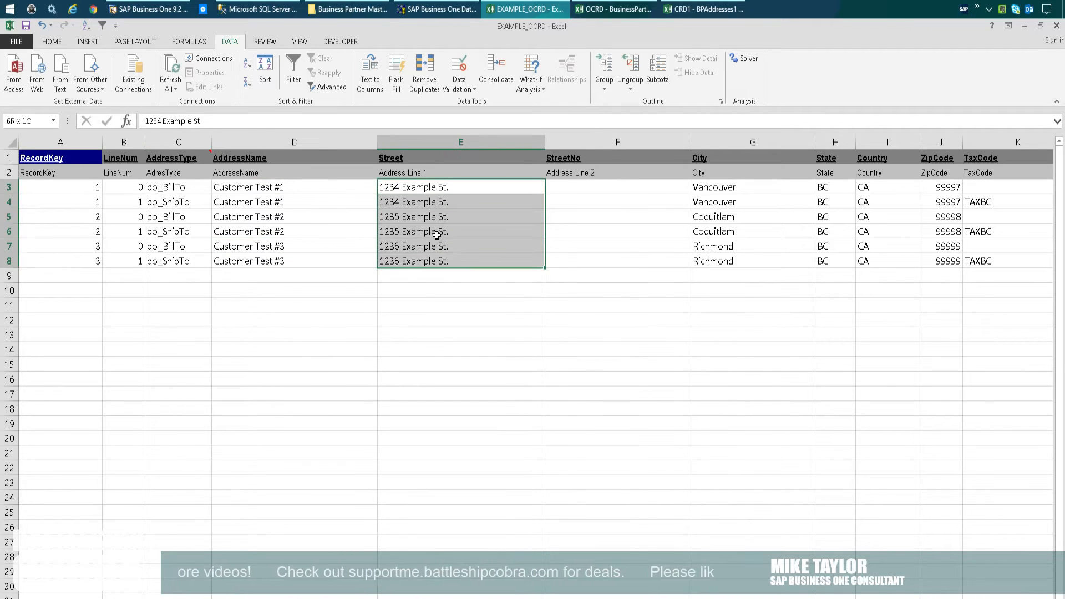
drag(749, 187, 776, 261)
drag(836, 189, 839, 261)
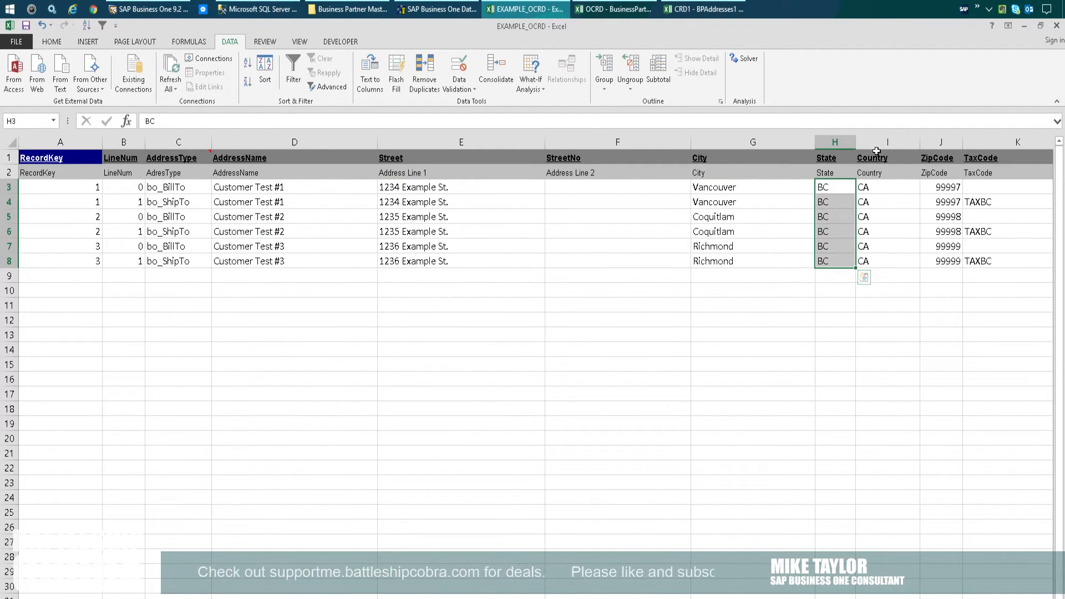
drag(980, 188, 974, 276)
click(982, 200)
drag(984, 202, 61, 202)
drag(982, 231, 35, 230)
drag(985, 260, 61, 259)
click(998, 259)
click(991, 232)
click(985, 202)
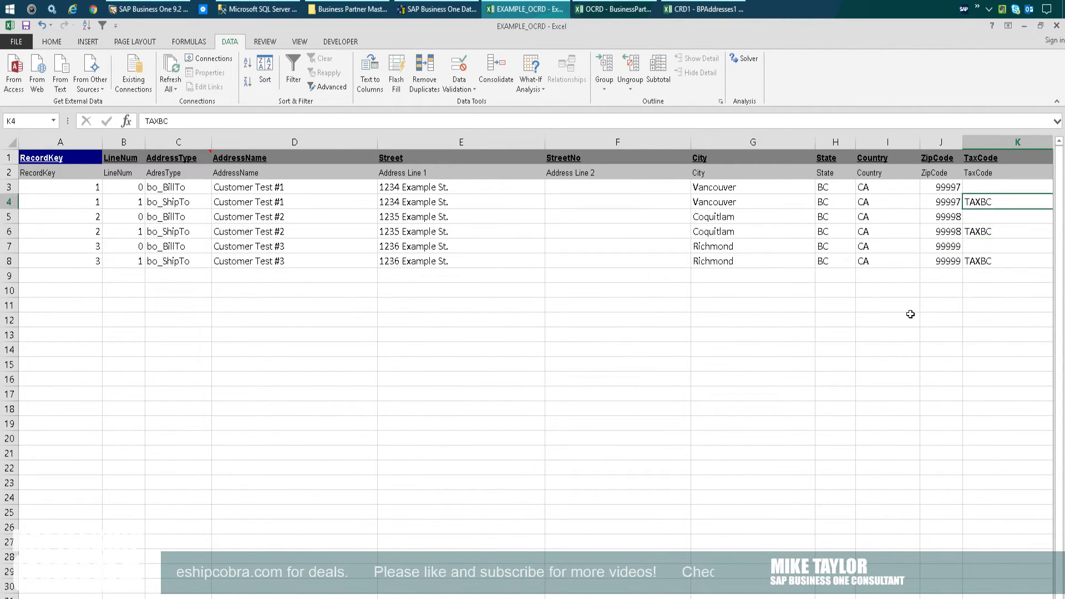
click(893, 348)
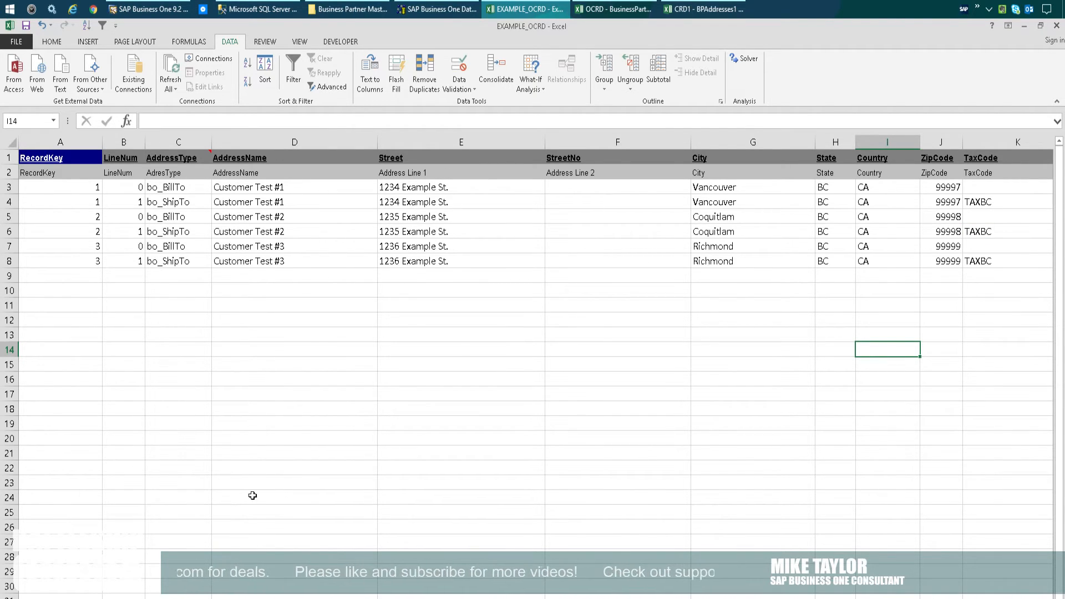
- Compare the RecordKey of the first customer on the addresses sheet with its row on the business partner sheet
click(143, 582)
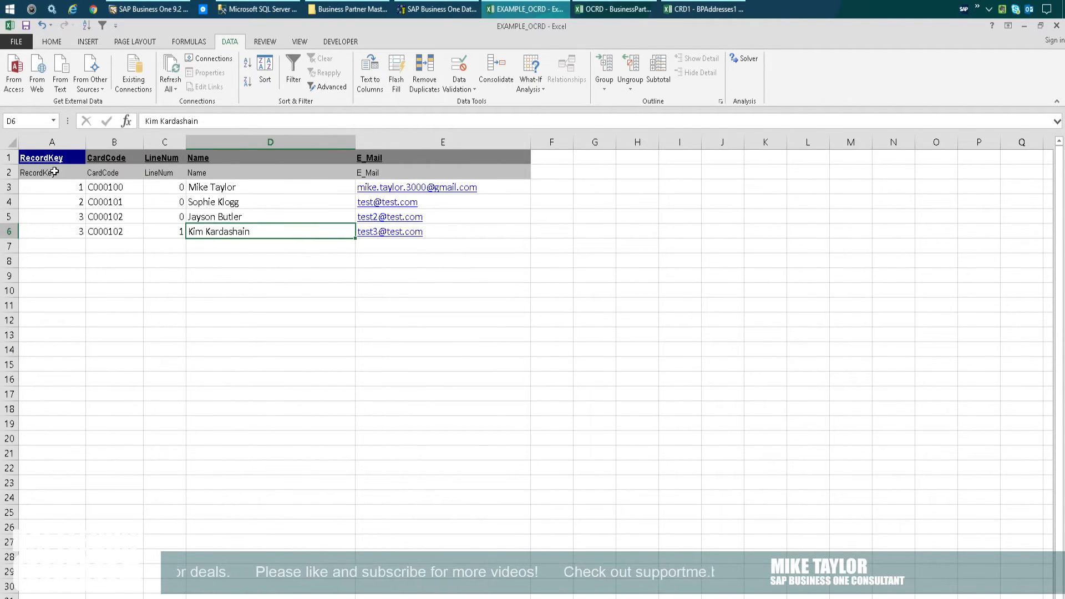
click(98, 580)
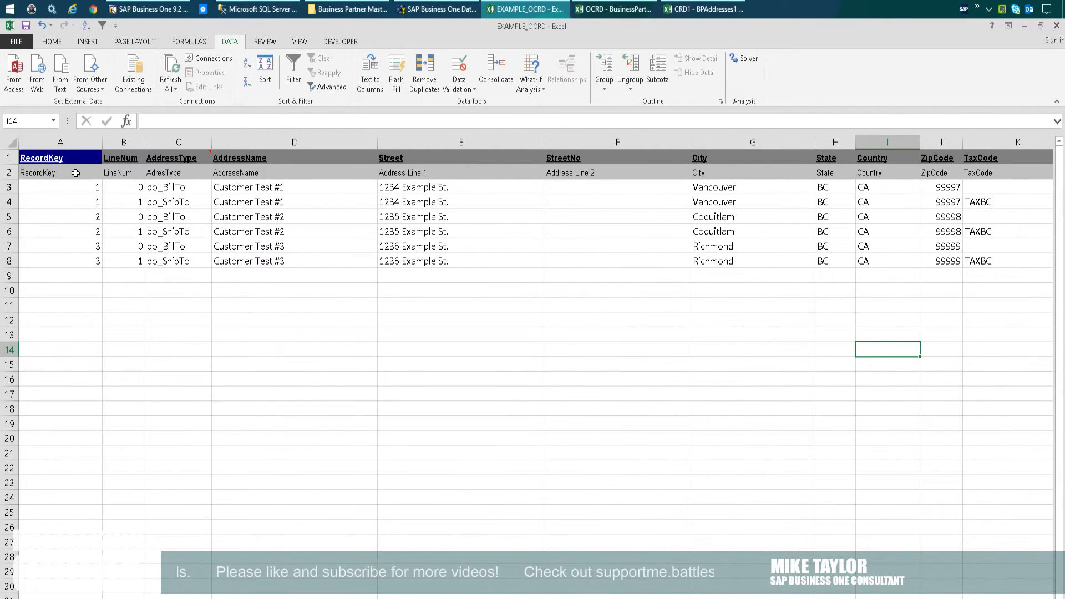
click(43, 168)
click(69, 182)
click(71, 169)
click(86, 185)
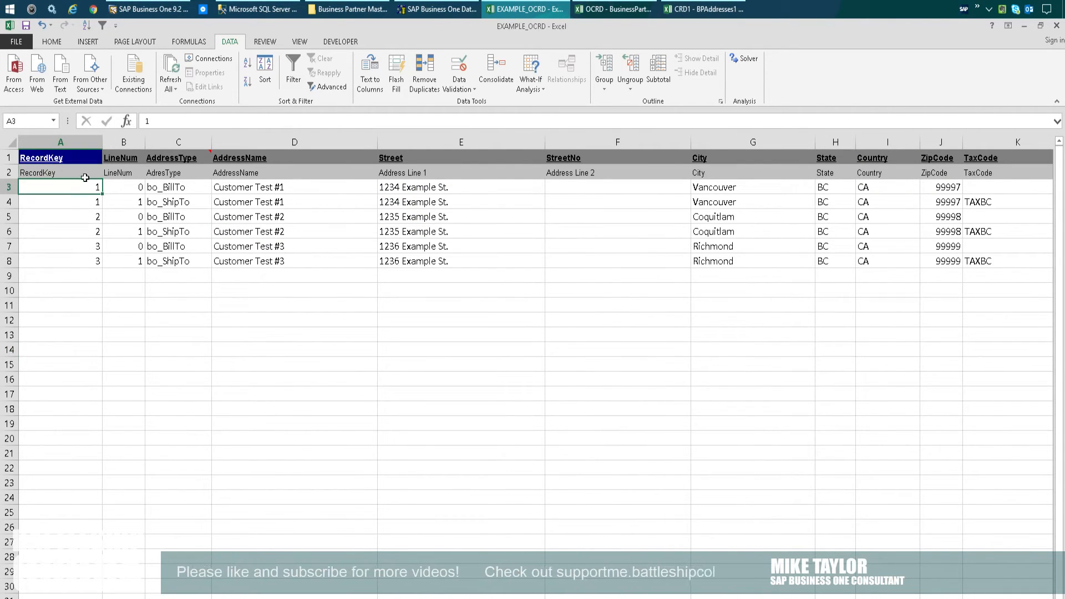
click(85, 584)
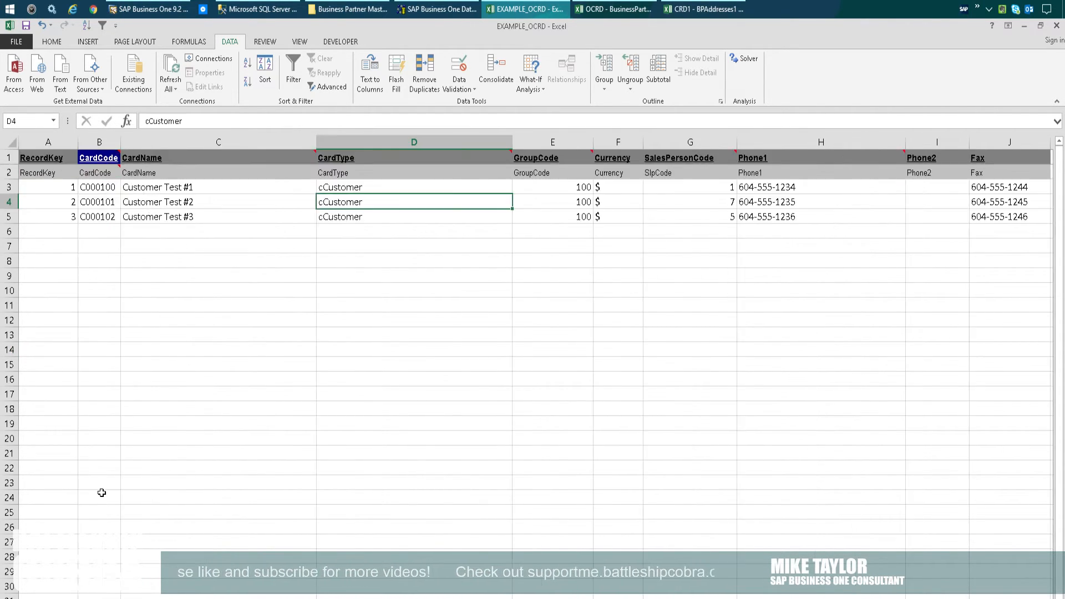
click(55, 182)
click(102, 588)
click(78, 210)
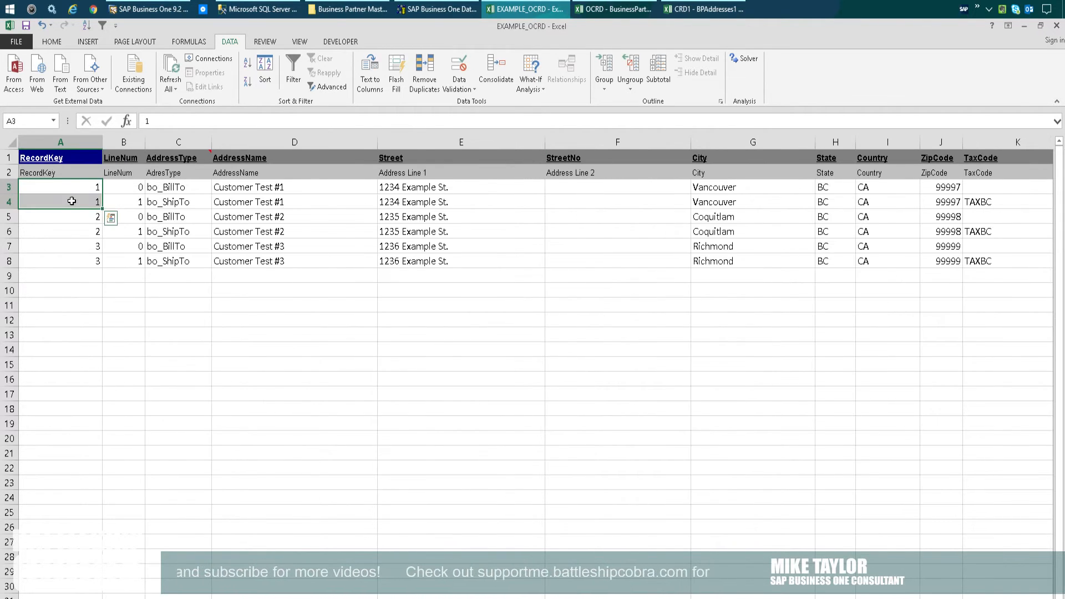
- Compare the second customer's RecordKey across the business partner and addresses sheets, and check LineNum in address rows 3 and 4
click(81, 584)
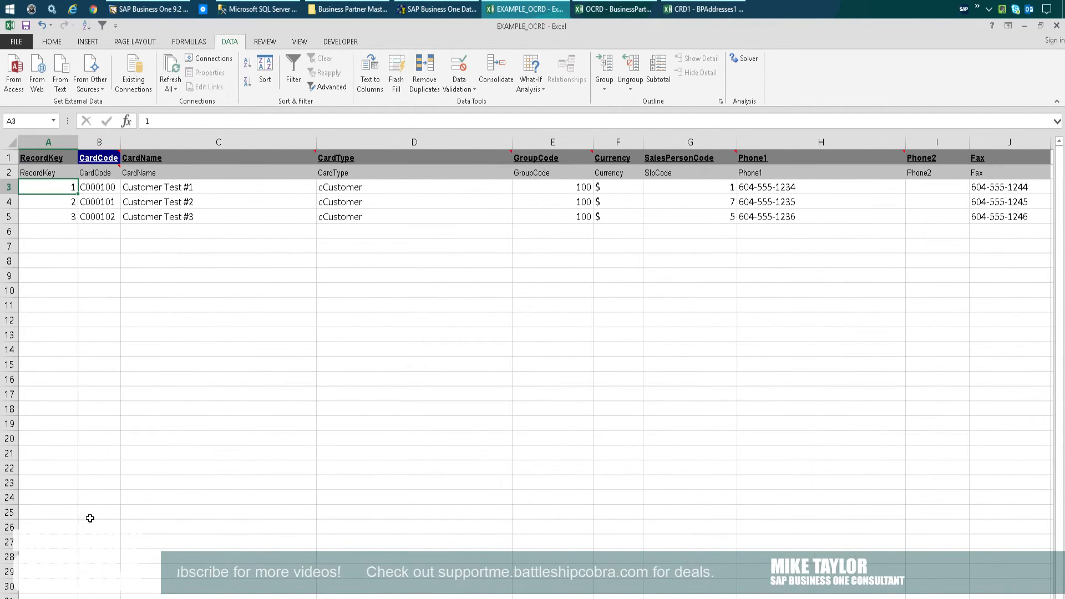
key(Down)
click(105, 587)
key(Down)
key(Down)
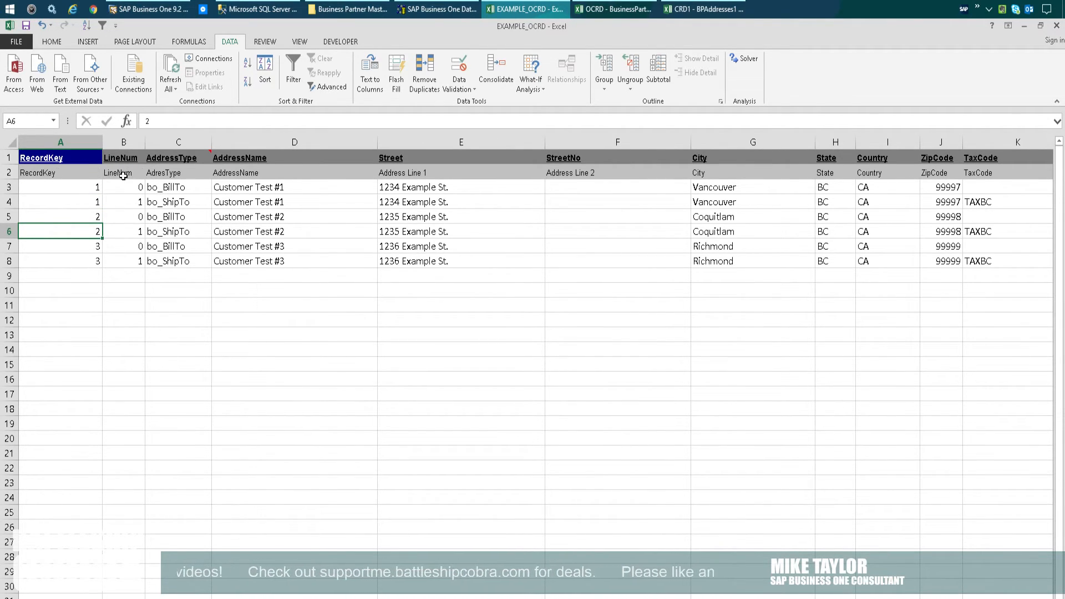
drag(135, 185, 135, 201)
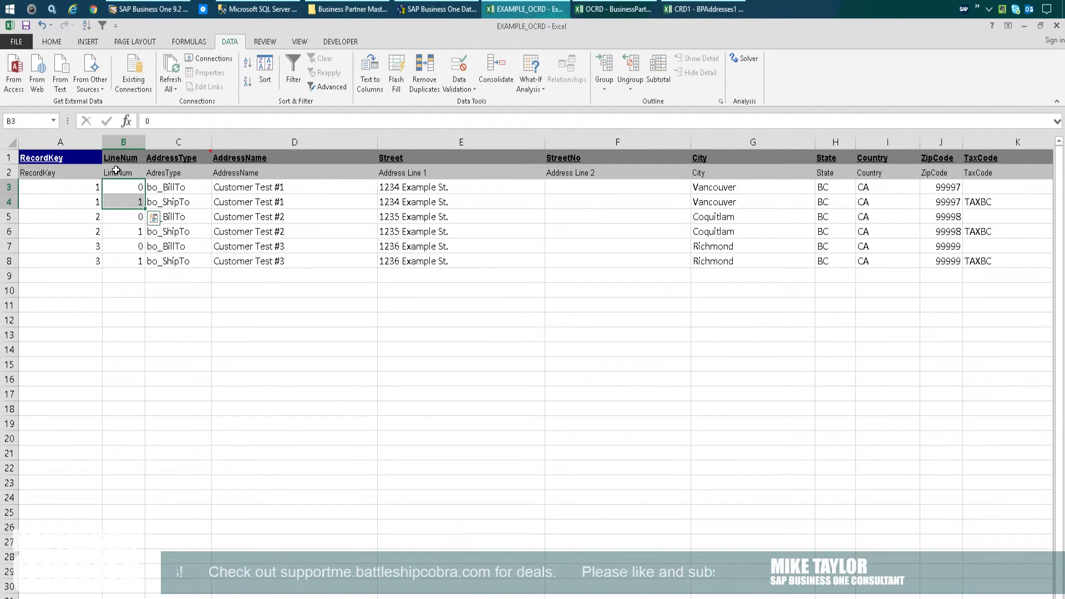
click(74, 584)
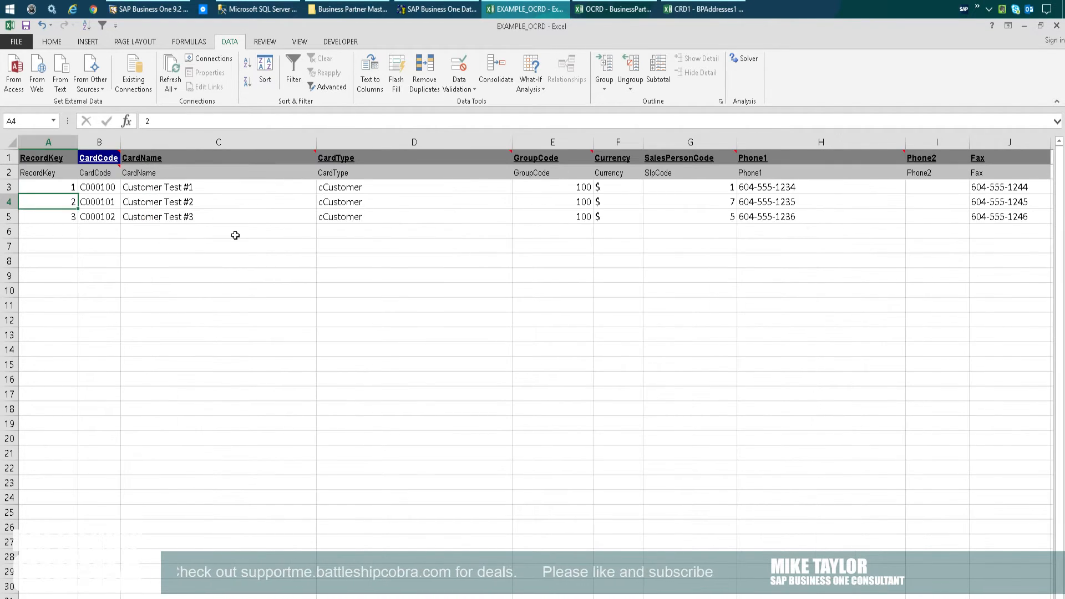
key(Up)
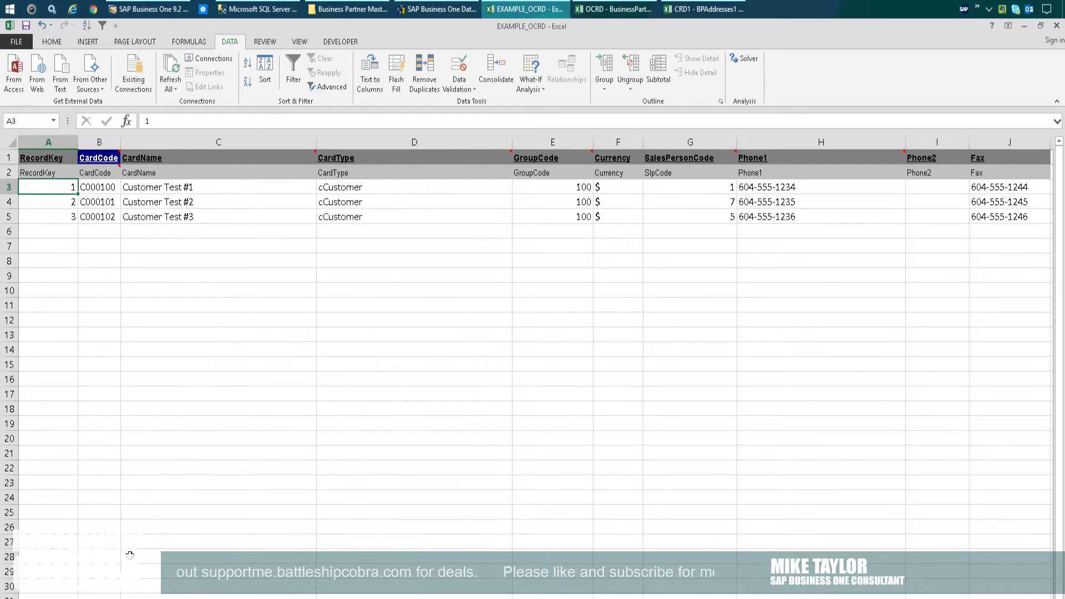
- Show the contacts sheet, view the business partner's Contact Persons in SAP Business One, and return to the Excel workbook
click(132, 583)
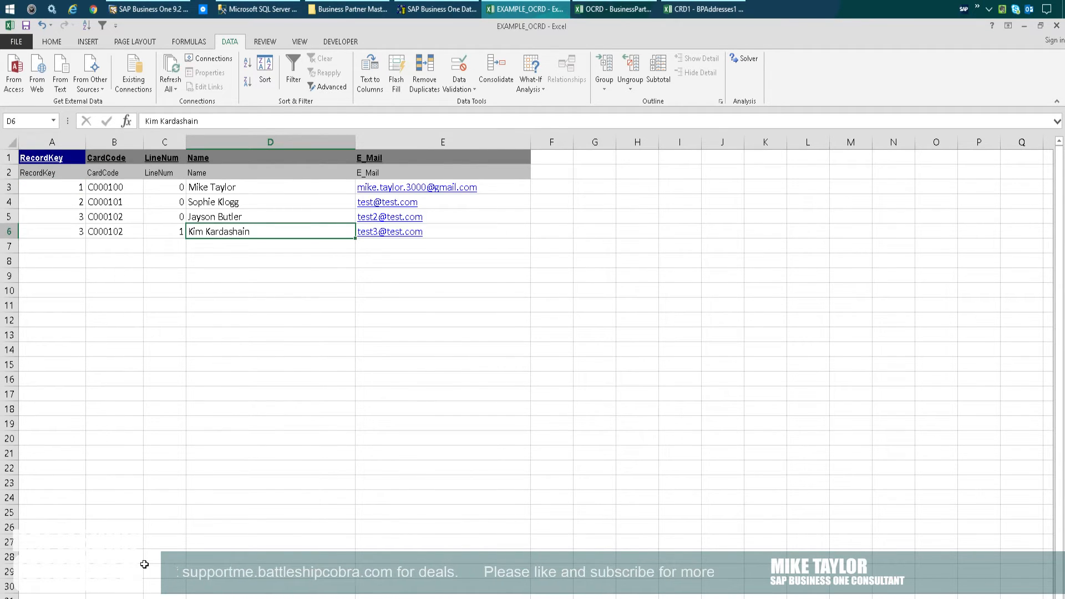
click(176, 7)
click(425, 251)
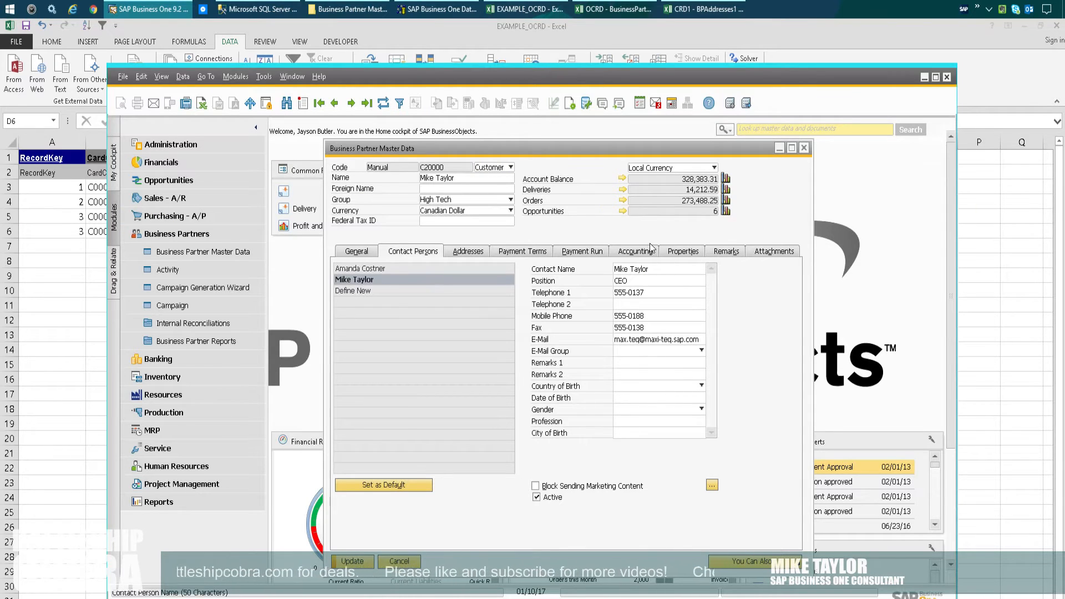
click(49, 222)
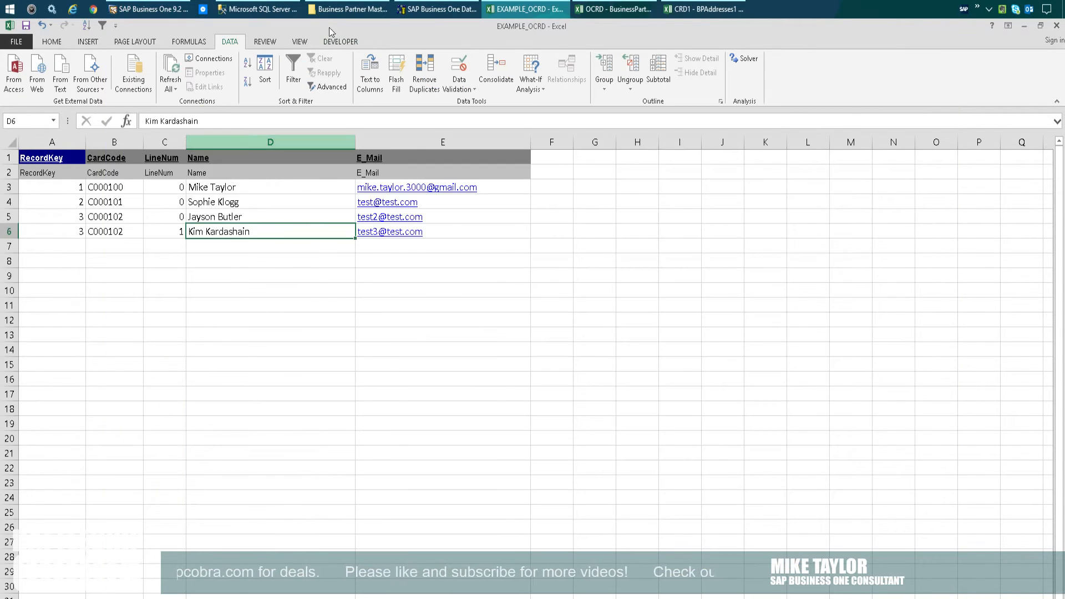
- Open the OCPR - ContactEmployees template from the Business Partner Master Data folder and return to the EXAMPLE_OCRD workbook
click(346, 9)
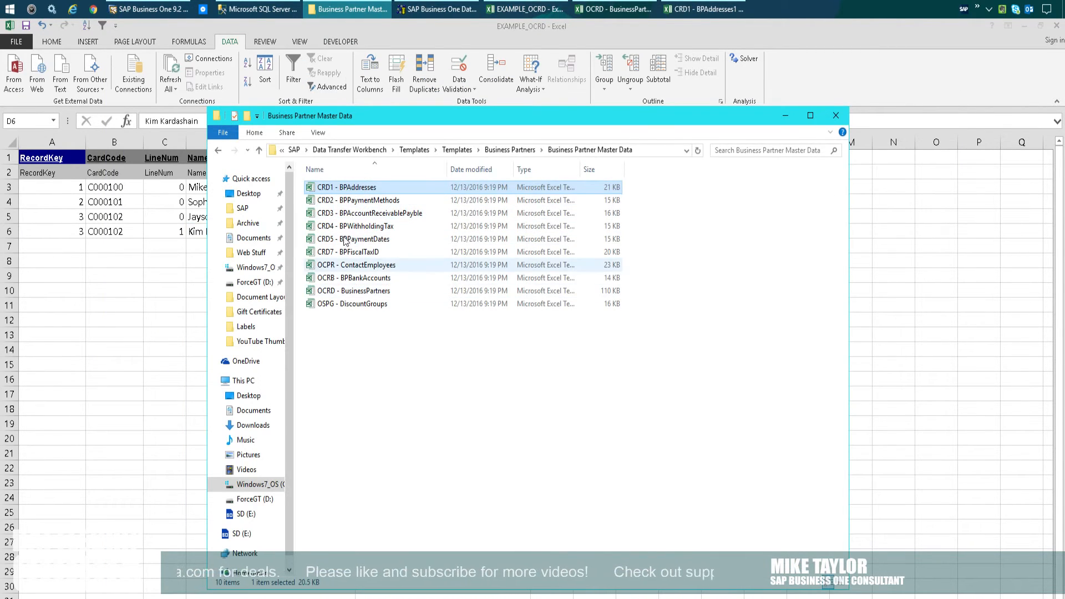
double_click(354, 265)
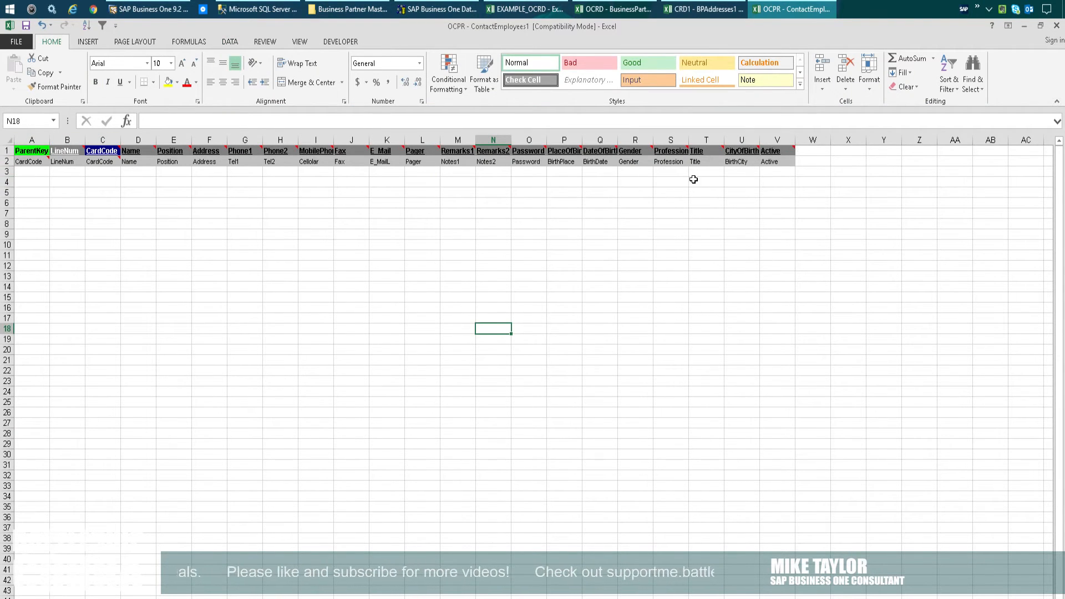
click(524, 9)
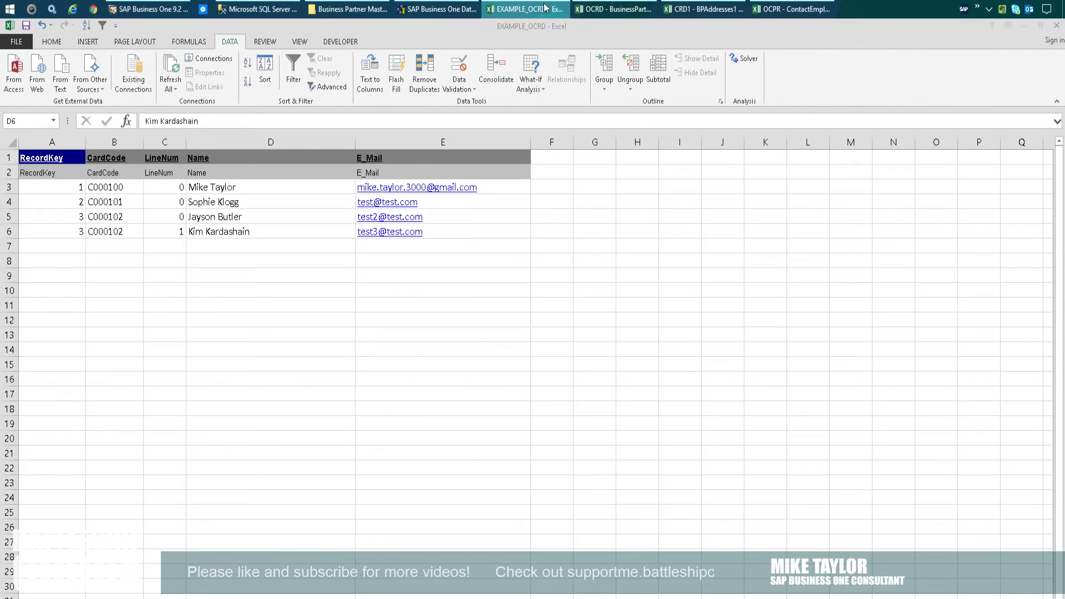
- Review the RecordKey, CardCode and LineNum columns for the contacts in rows 3 to 6
drag(60, 187, 61, 231)
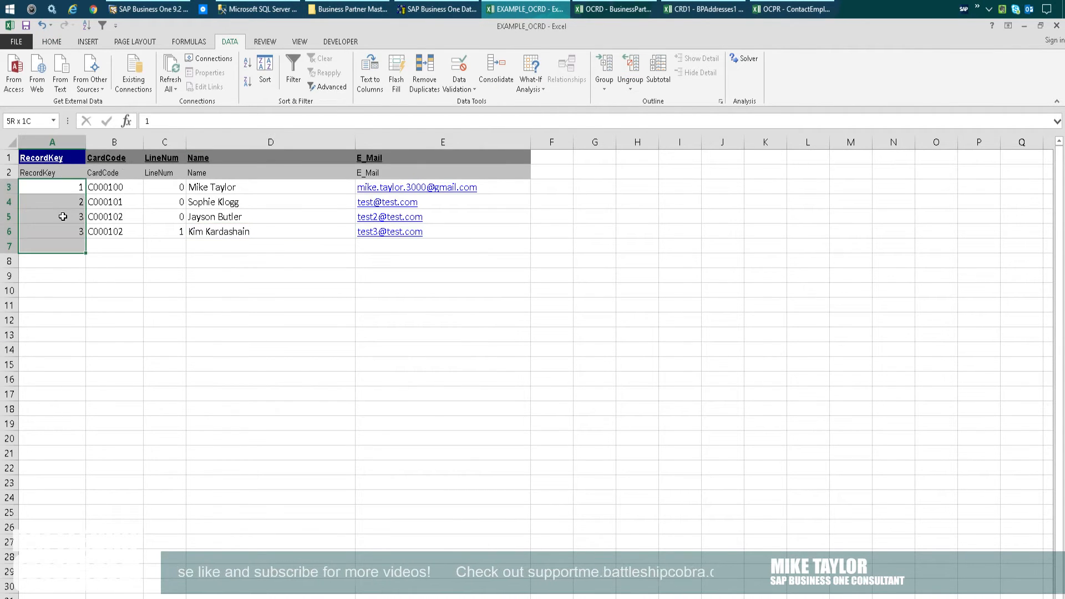
drag(111, 187, 112, 231)
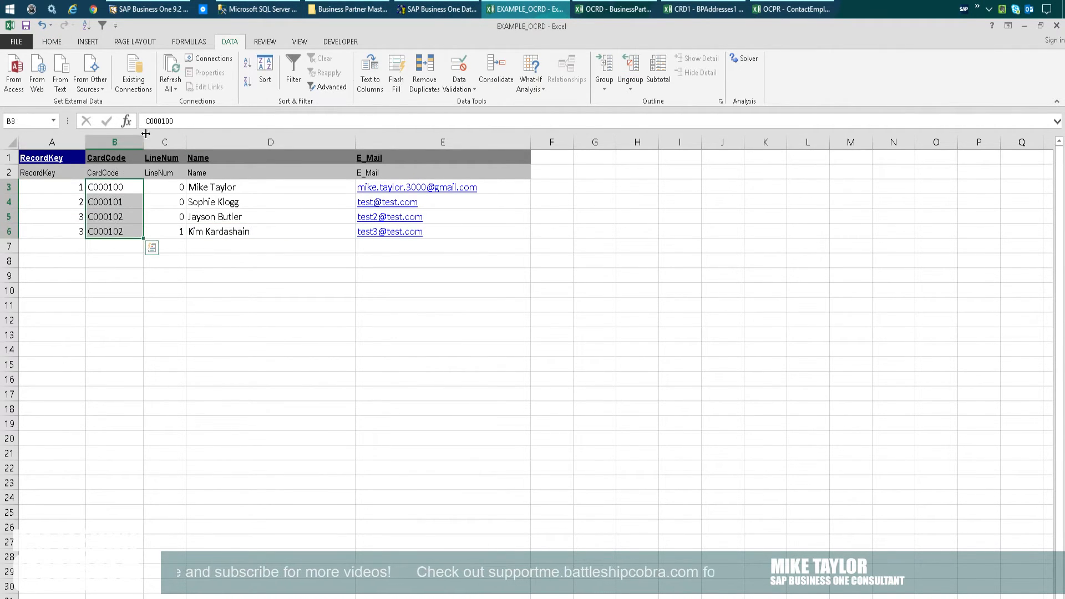
drag(168, 187, 167, 232)
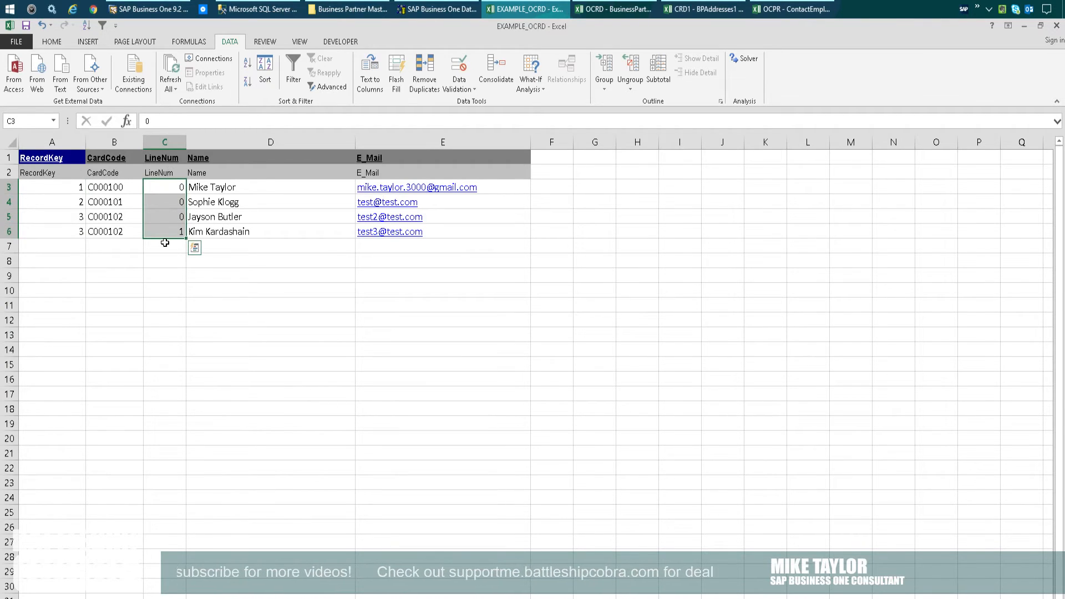
click(177, 184)
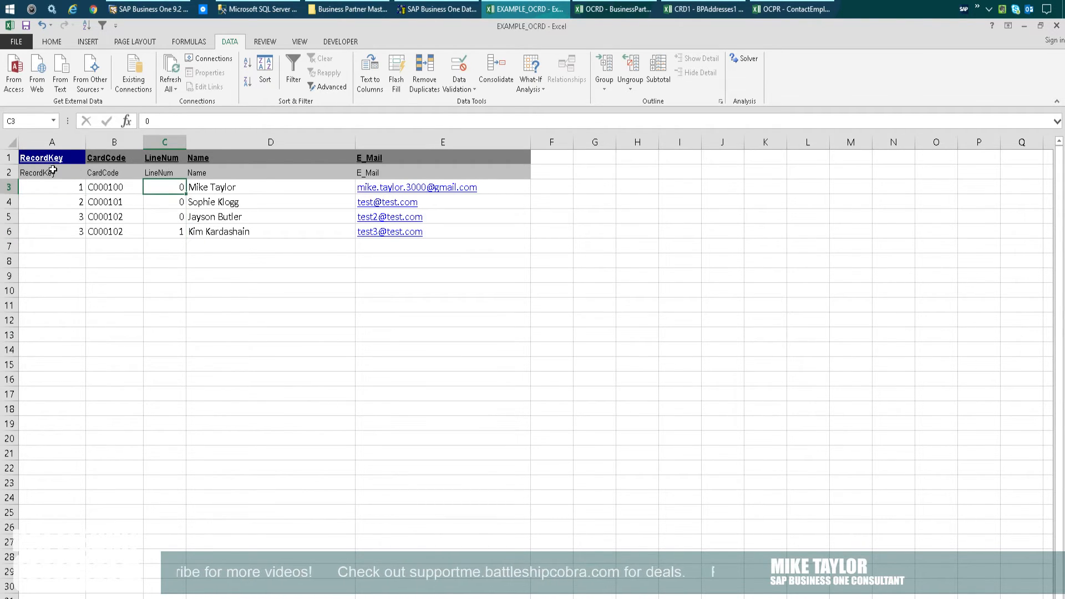
key(Down)
key(Down)
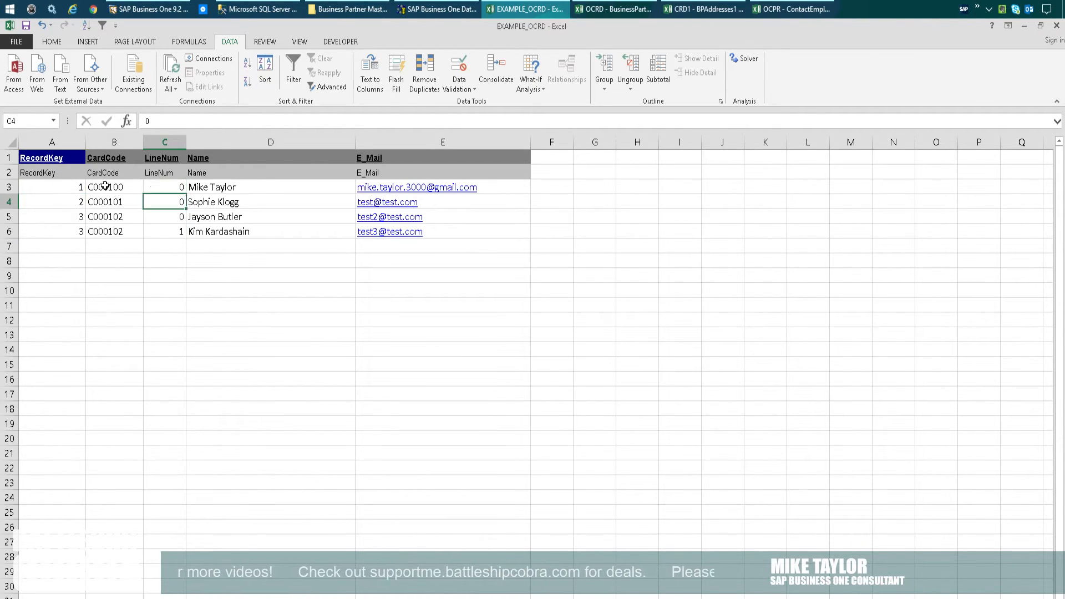
- Examine the two contact rows with RecordKey 3 and compare their key with the business partner sheet
click(67, 229)
drag(74, 214, 75, 227)
drag(170, 217, 175, 230)
drag(56, 216, 483, 230)
drag(69, 214, 458, 226)
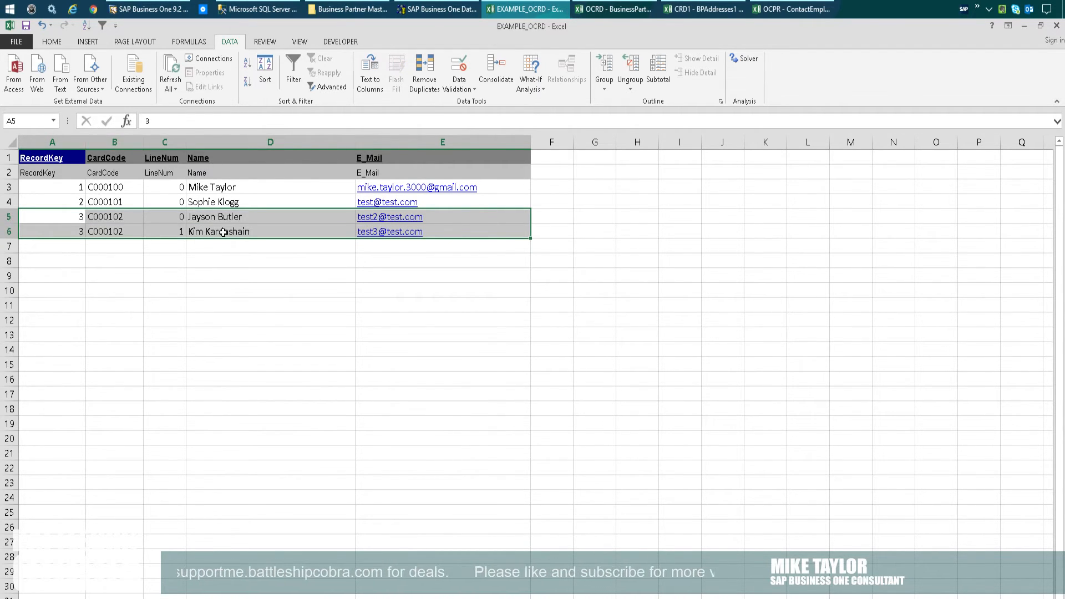
click(224, 259)
click(64, 187)
click(74, 215)
click(81, 597)
click(61, 216)
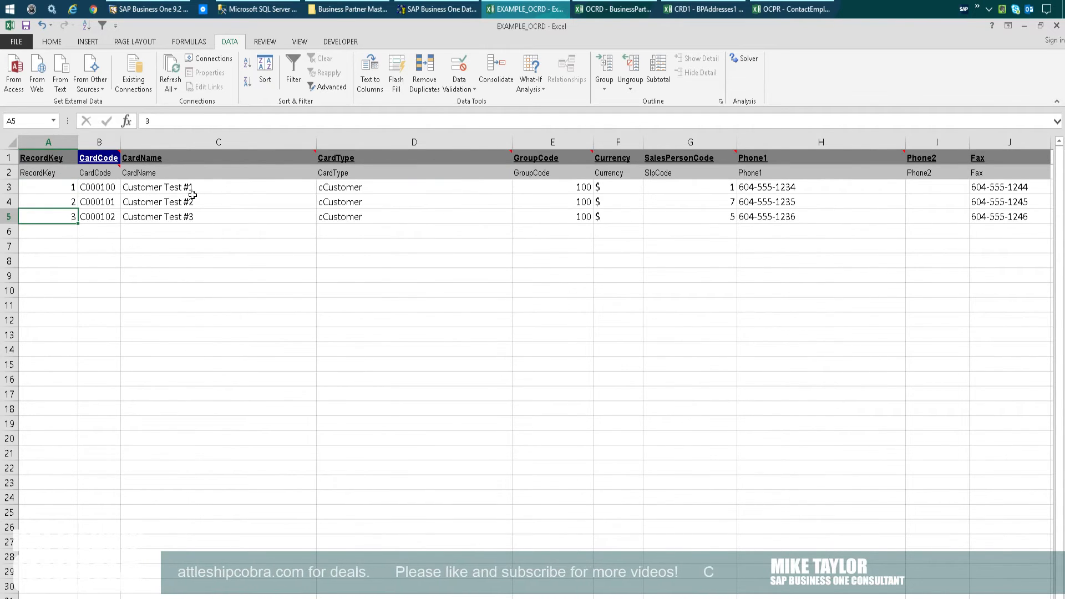
click(139, 579)
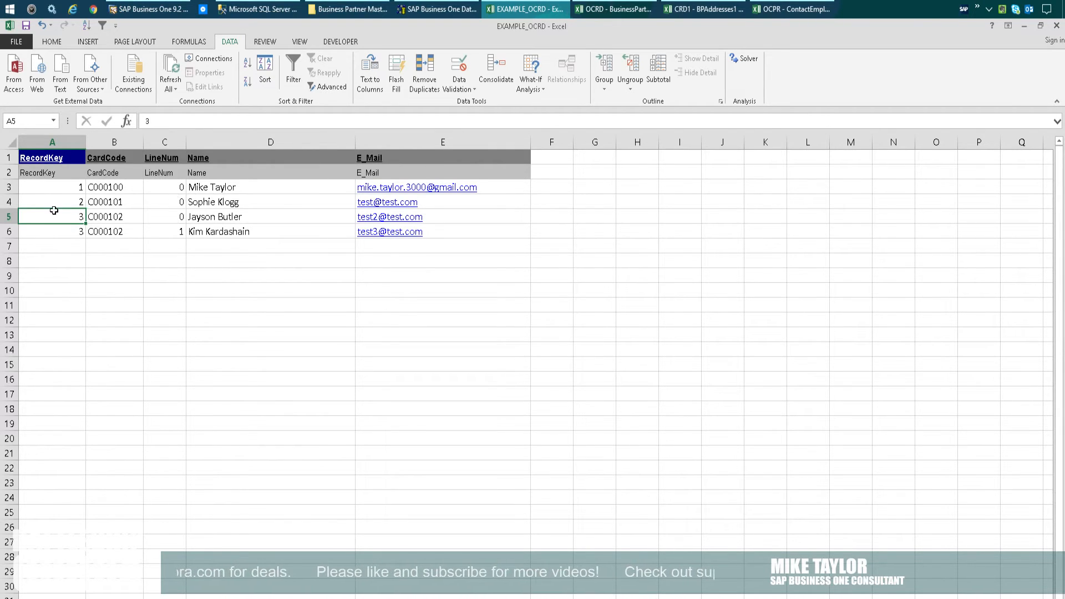
- Copy the contact record in row 6 into rows 7 and 8
drag(54, 230, 443, 230)
key(ctrl+c)
key(ctrl+v)
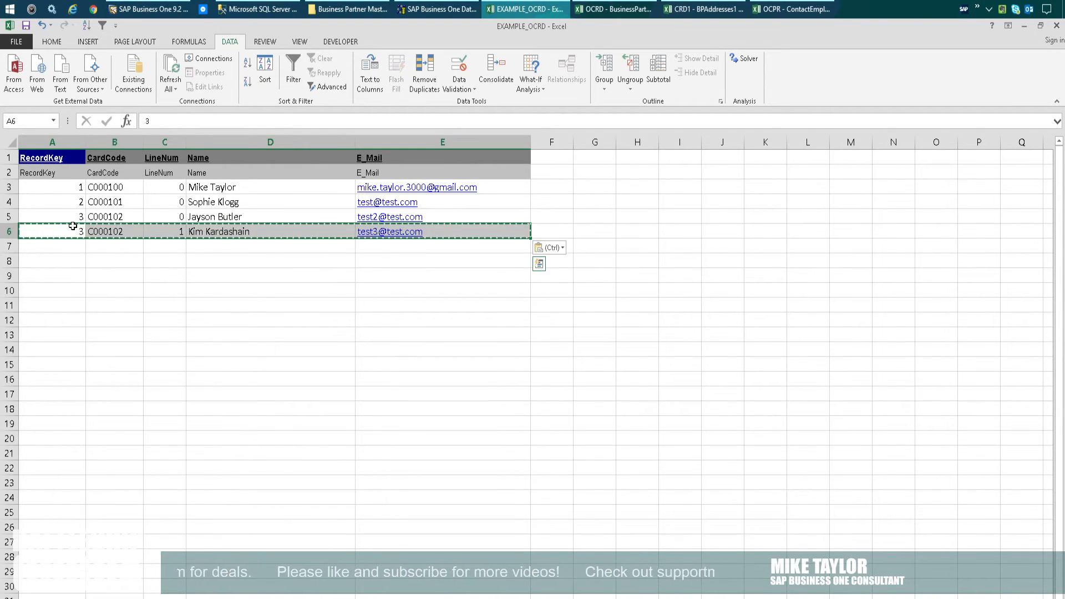
key(Down)
key(ctrl+v)
key(Down)
key(ctrl+v)
key(Down)
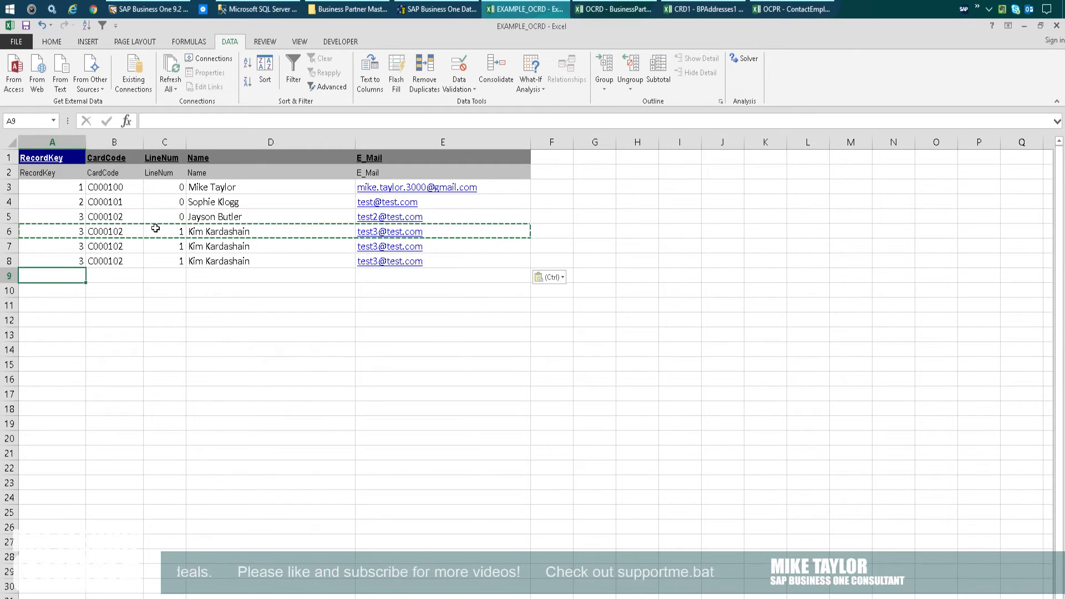
- Set the LineNum of the copied contact in row 7 to 2 and of the one in row 8 to 3
key(Up)
key(Up)
key(Right)
key(Right)
key(F2)
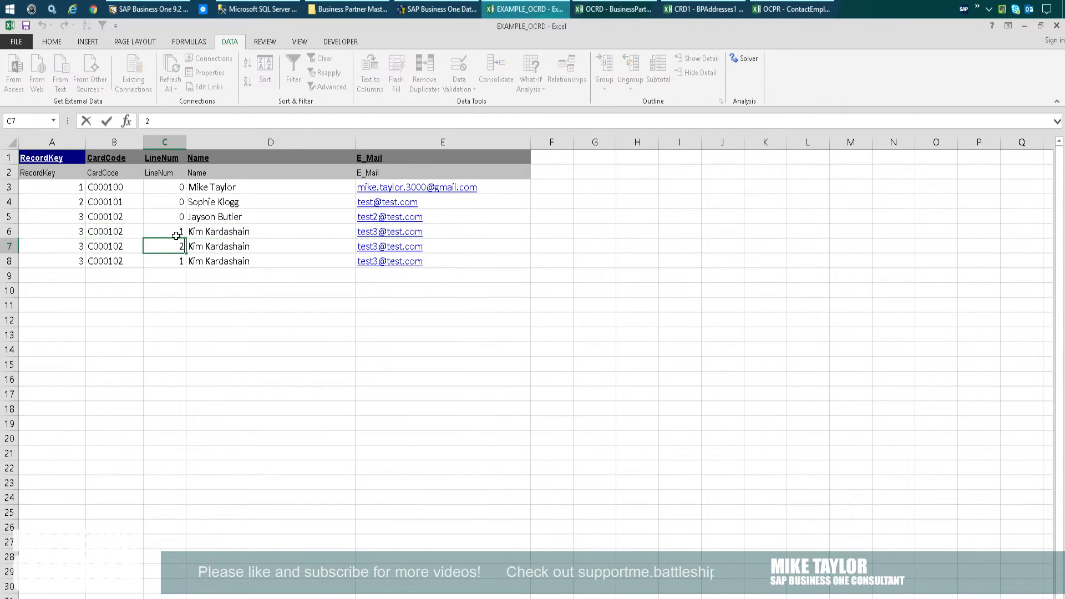
key(BackSpace)
text(2)
key(Return)
key(F2)
key(BackSpace)
text(3)
click(253, 335)
- Replace the contact name in row 7 with "Example" and the one in row 8 with "Example 2"
click(272, 247)
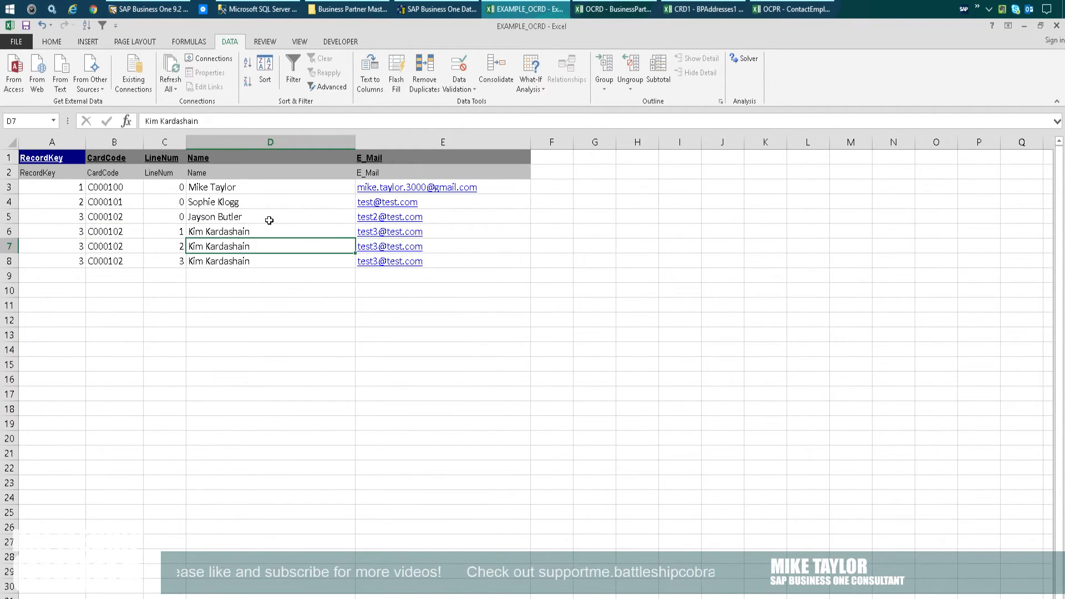
double_click(303, 247)
drag(302, 247, 138, 246)
text(Example)
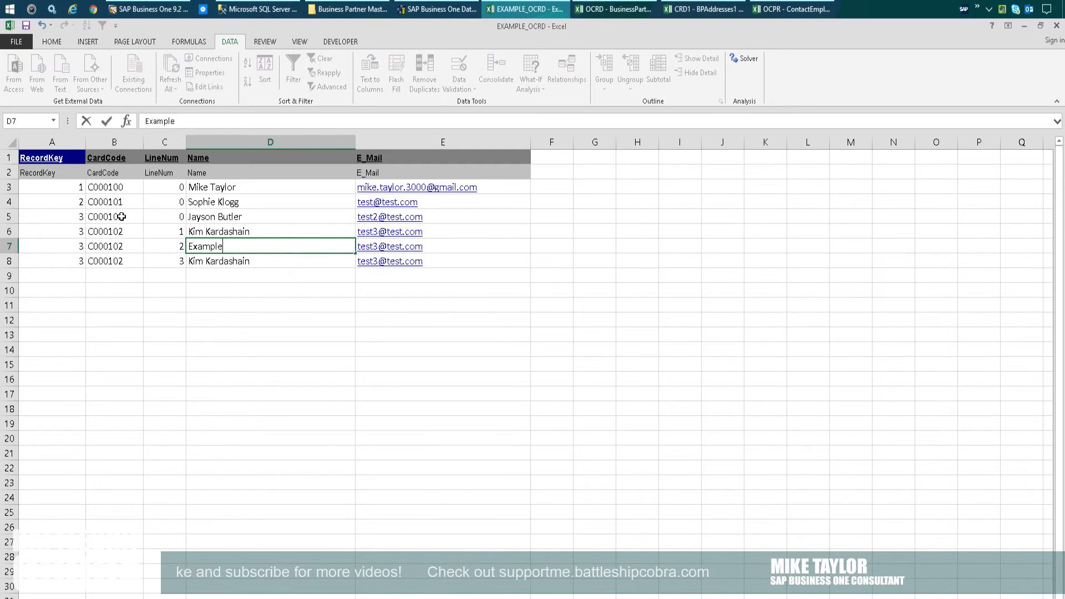
key(Return)
text(Example 2)
key(Return)
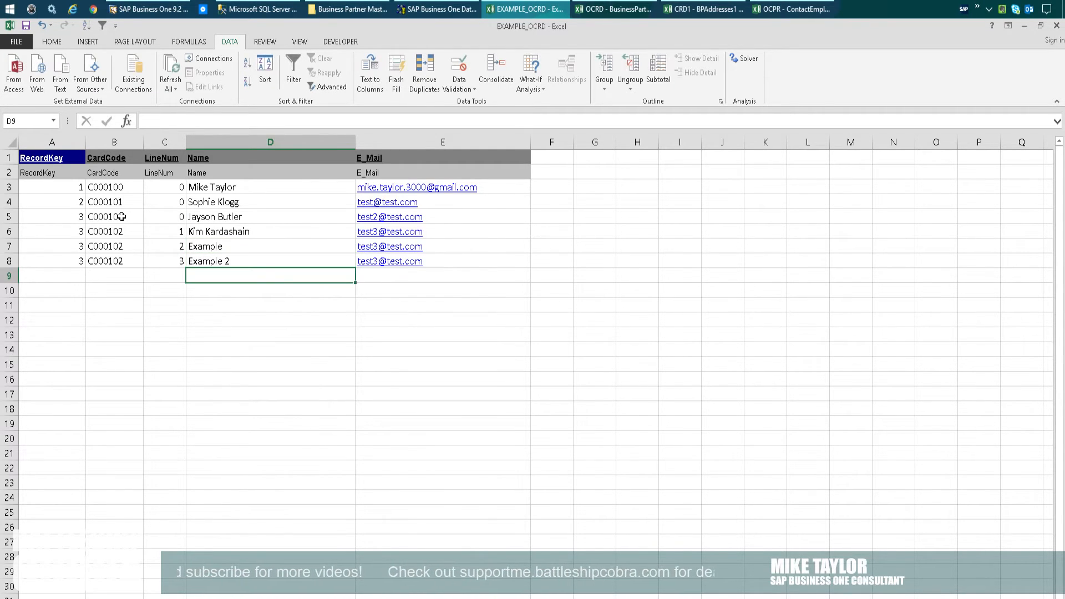
- Review the RecordKey and LineNum values of the RecordKey 3 contacts, and delete the example rows 7 and 8
drag(65, 217, 61, 260)
drag(166, 217, 166, 261)
drag(444, 261, 55, 246)
right_click(9, 258)
click(44, 363)
click(270, 379)
- Start saving a copy of the business partner sheet to the Desktop with the file type Text (Tab delimited)
click(62, 597)
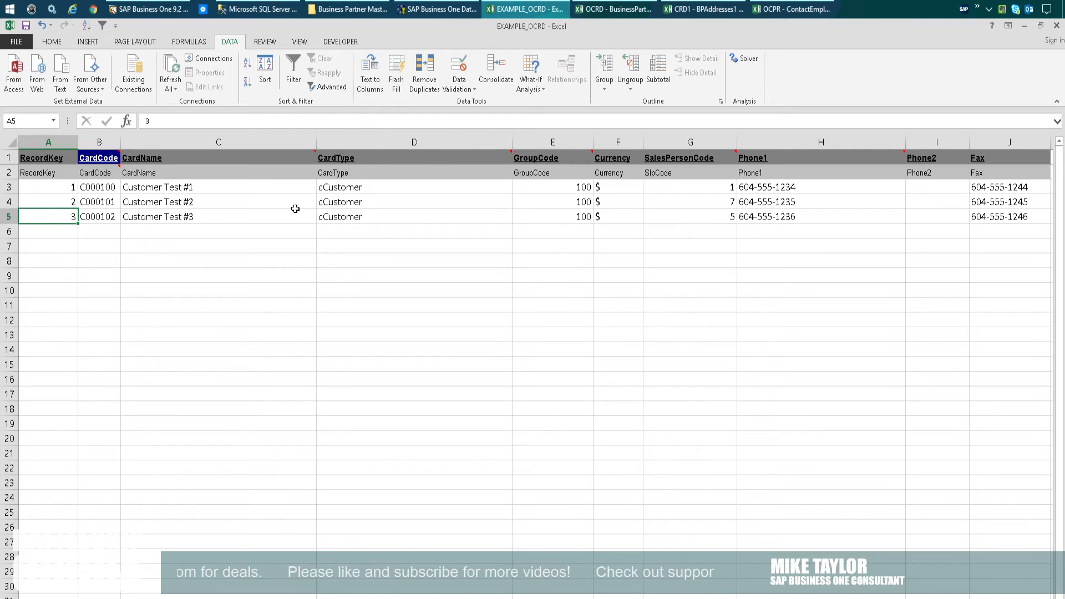
click(297, 230)
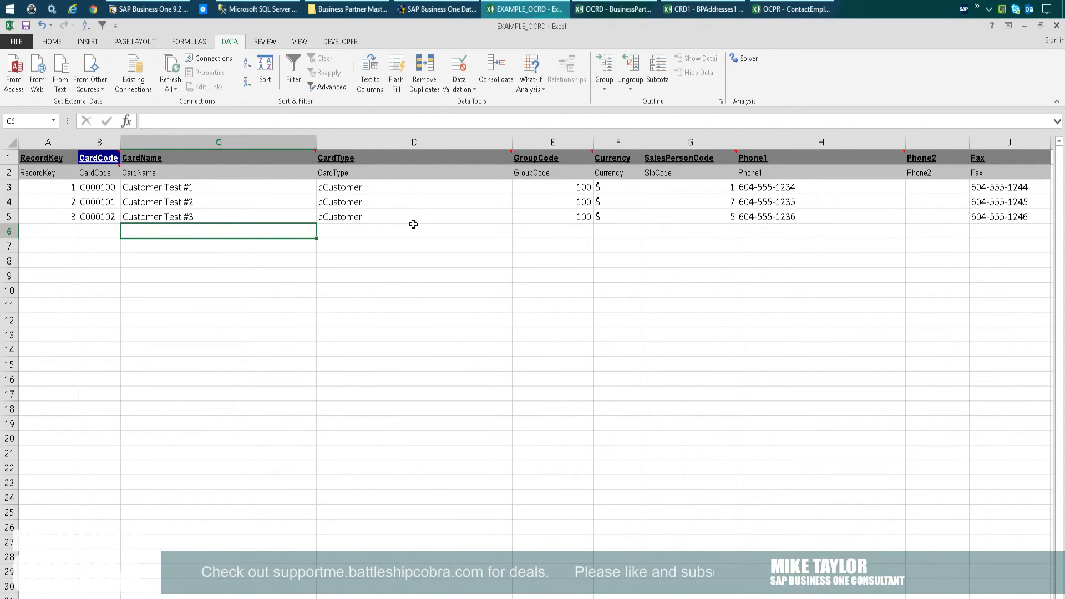
click(17, 44)
click(35, 162)
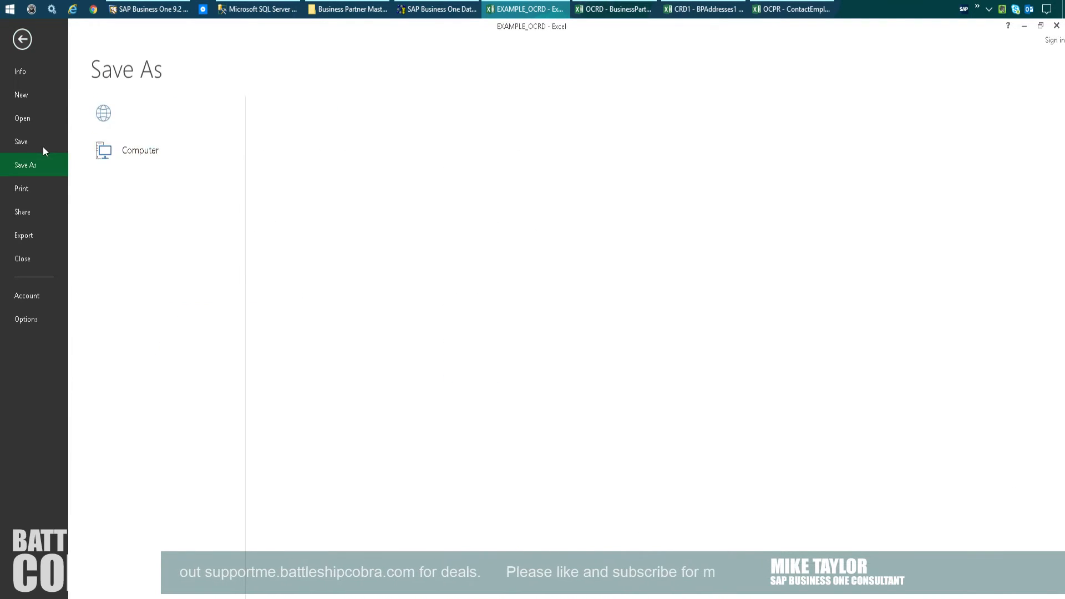
double_click(141, 140)
drag(240, 20, 344, 75)
click(237, 373)
key(Down)
key(Down)
key(Down)
key(Down)
key(Down)
key(Down)
key(Down)
key(Down)
key(Down)
key(Down)
key(Return)
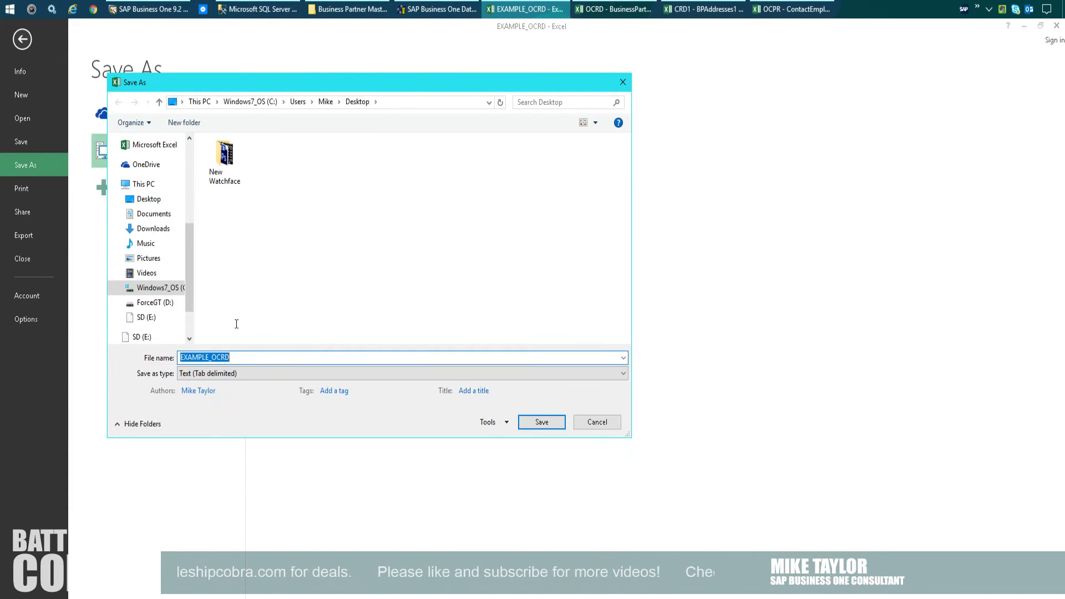
- Name the text file OCRD and save only the active sheet, keeping the tab-delimited format
text(OCDR)
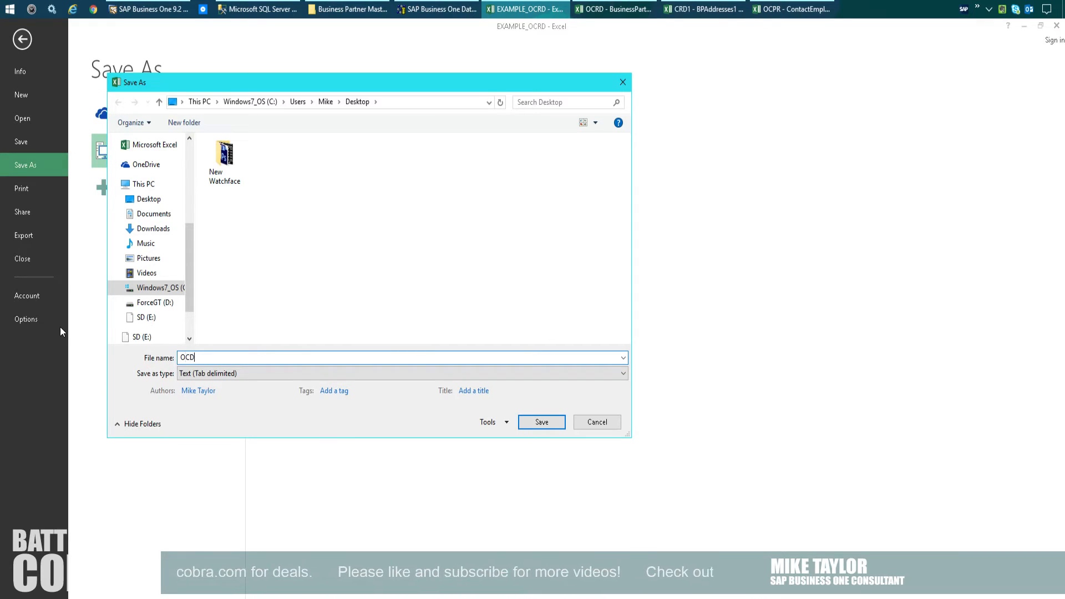
key(BackSpace)
key(BackSpace)
text(RD)
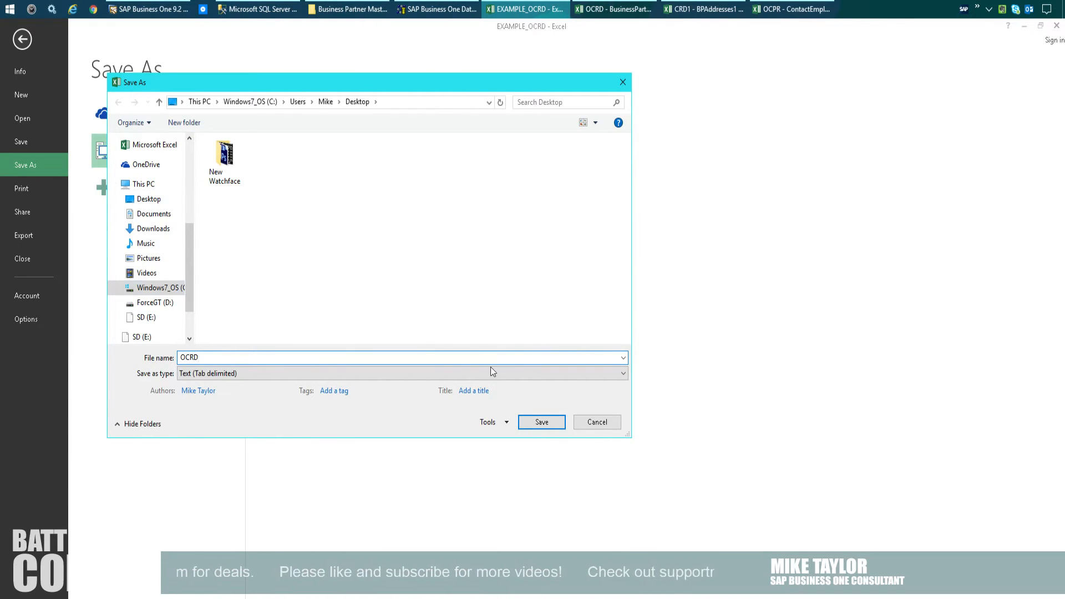
key(Return)
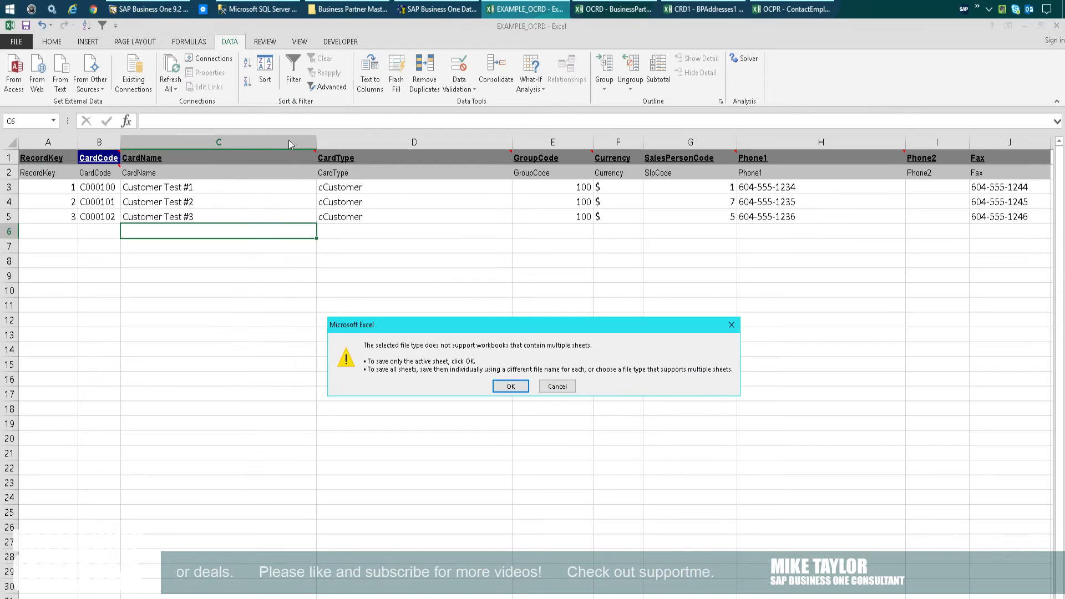
click(510, 386)
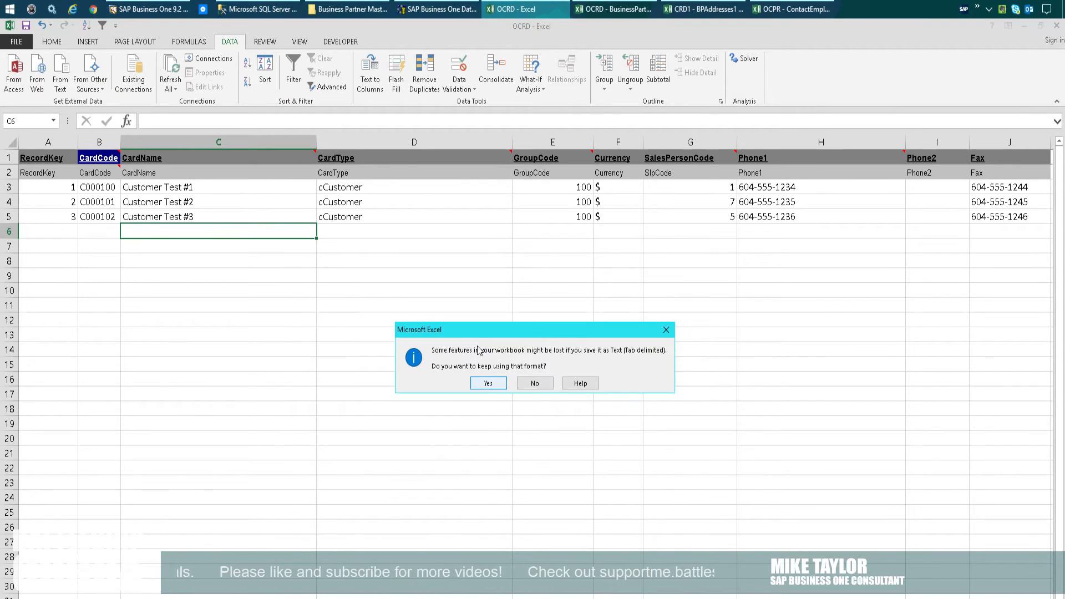
click(487, 386)
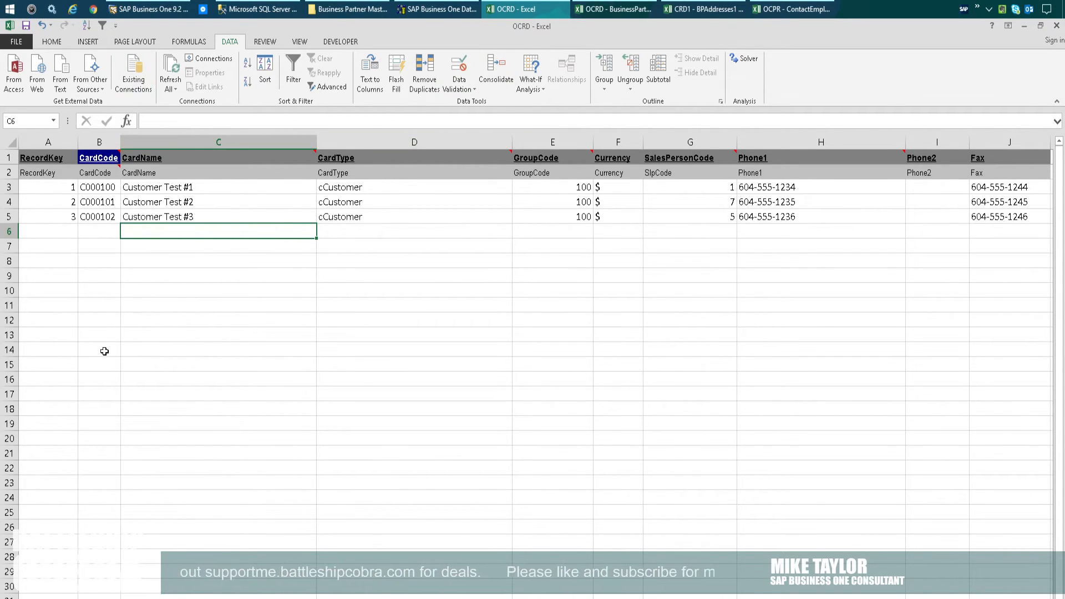
- Save the address sheet as the tab-delimited text file CRD1 on the Desktop
click(99, 584)
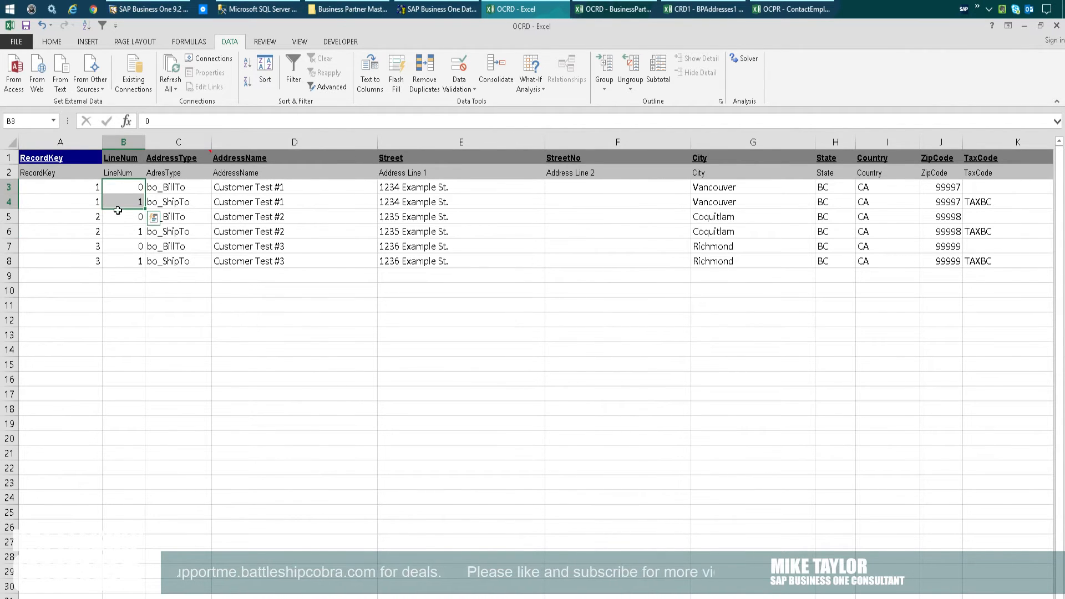
click(16, 42)
click(25, 165)
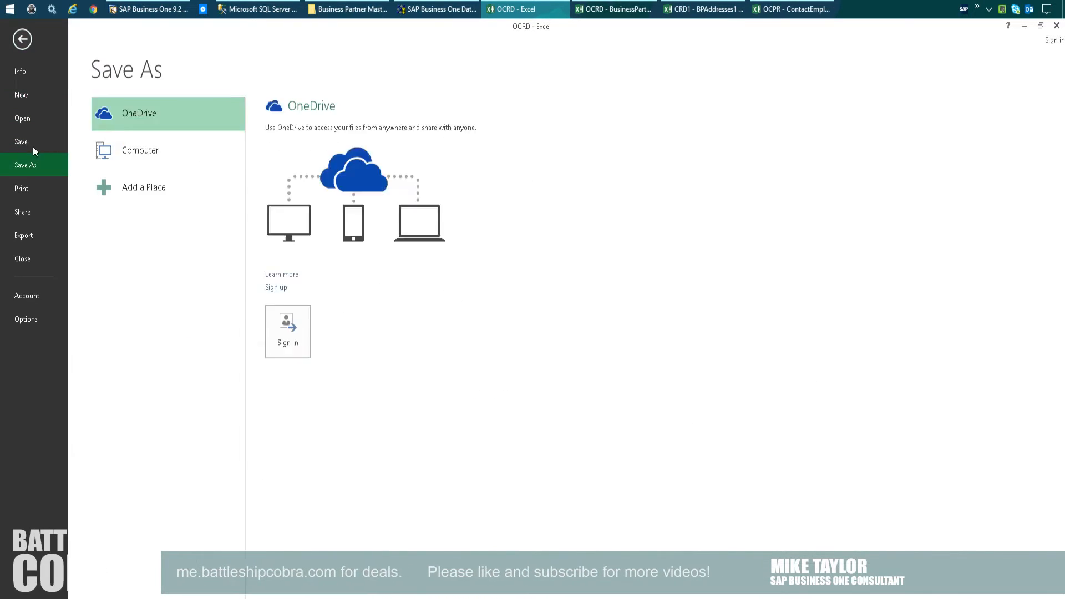
click(136, 137)
text(CRD1)
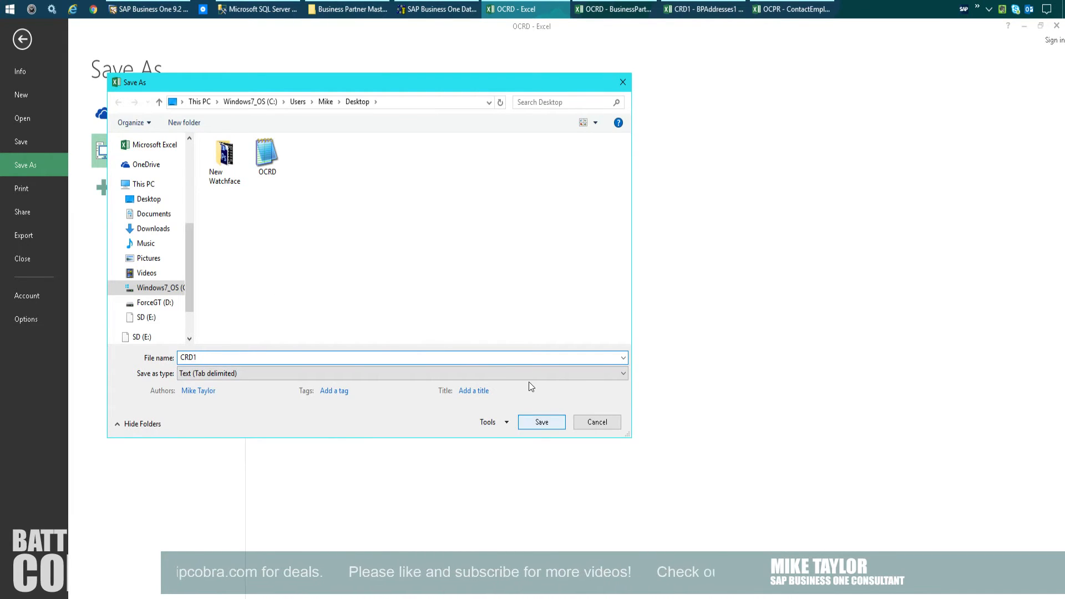
key(Return)
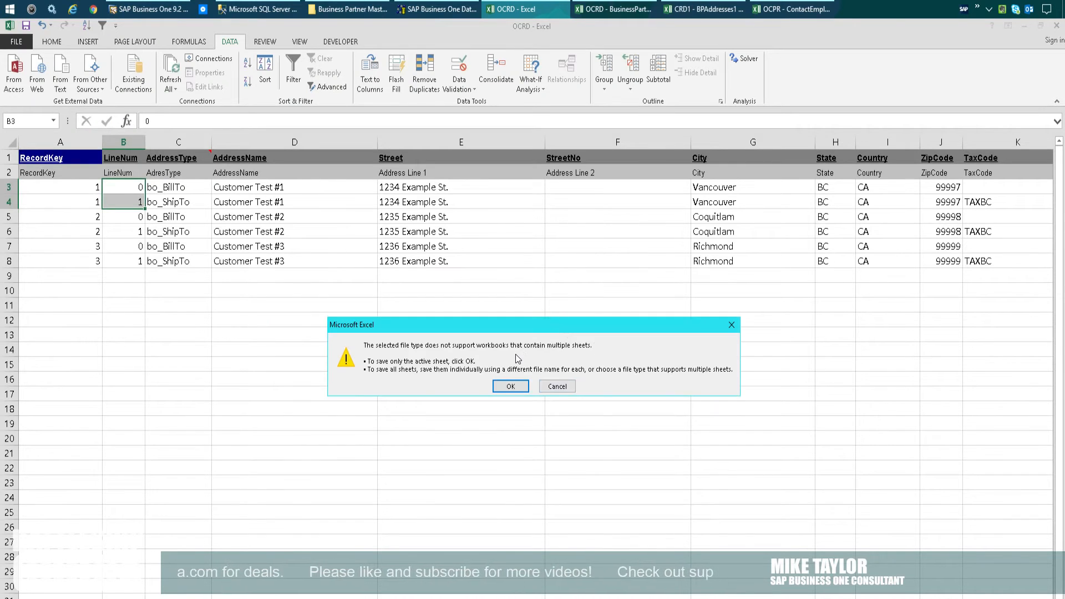
key(Return)
key(Return)
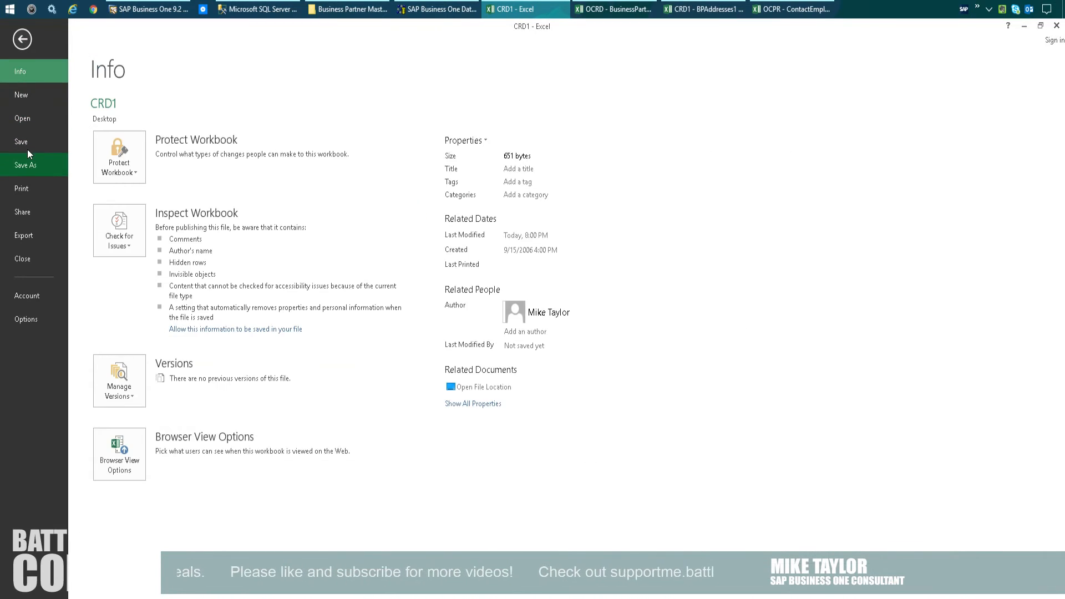
- Save the contact persons sheet as the tab-delimited text file OCPR on the Desktop
click(25, 164)
double_click(148, 139)
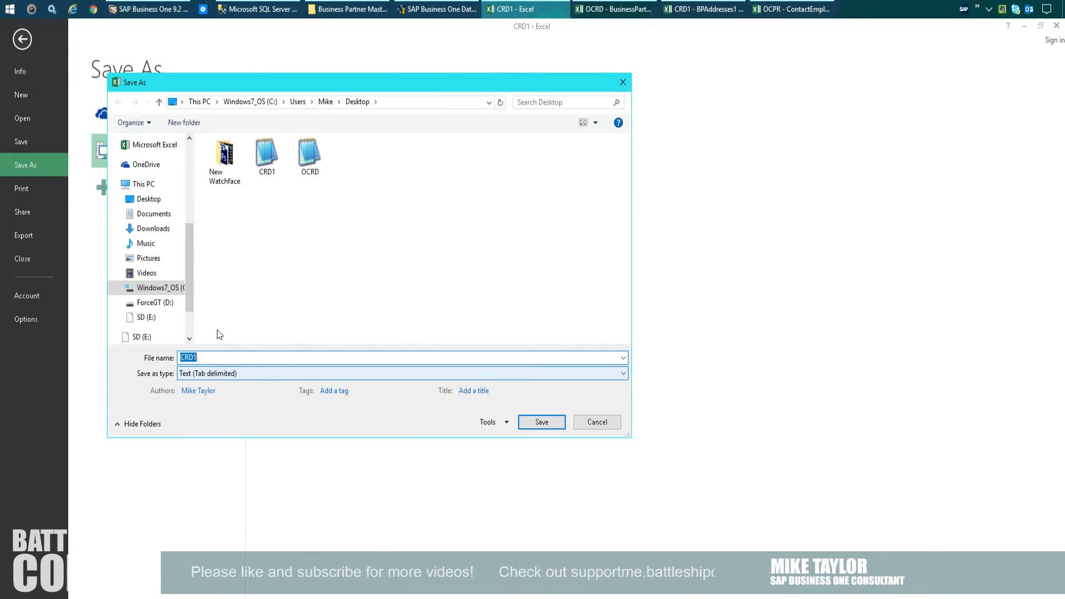
text(OCP)
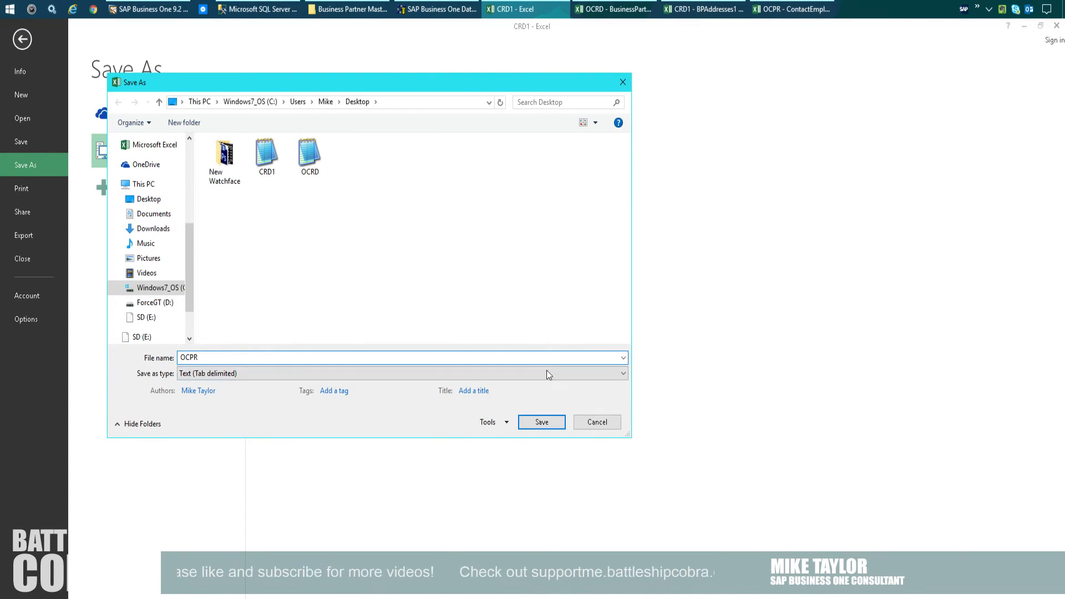
key(Return)
key(Return)
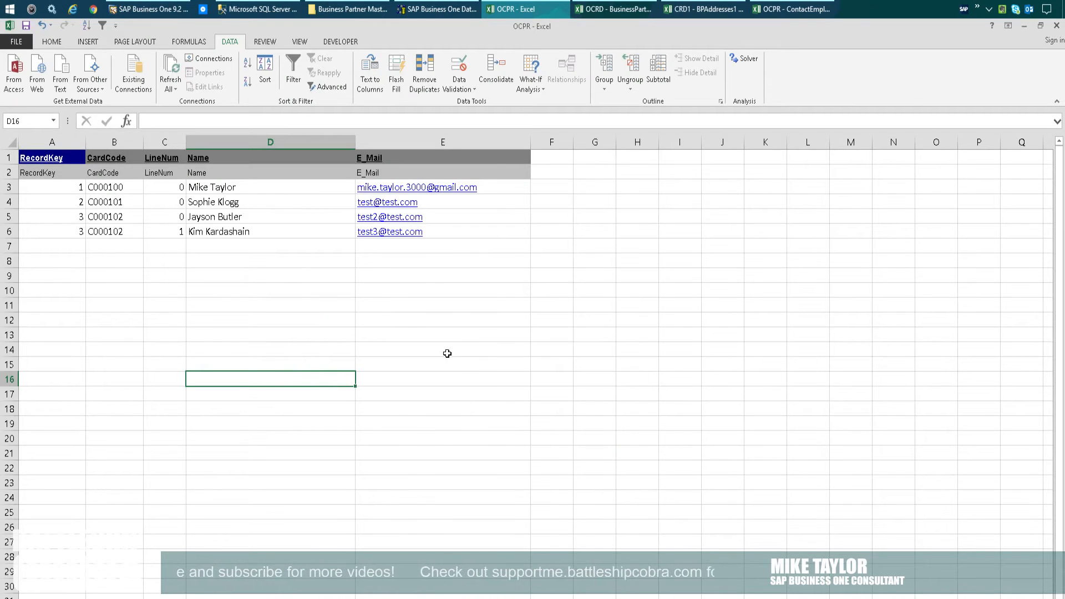
click(405, 290)
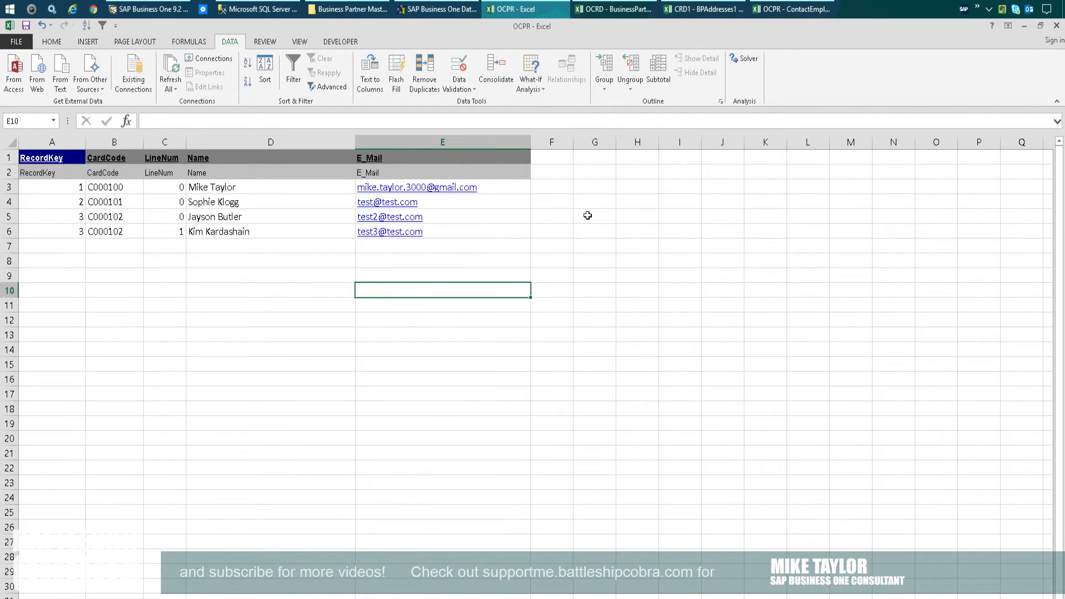
- Close the OCPR file and the ContactEmployees, BPAddresses and BusinessPartners template workbooks without saving changes
click(1057, 25)
click(533, 363)
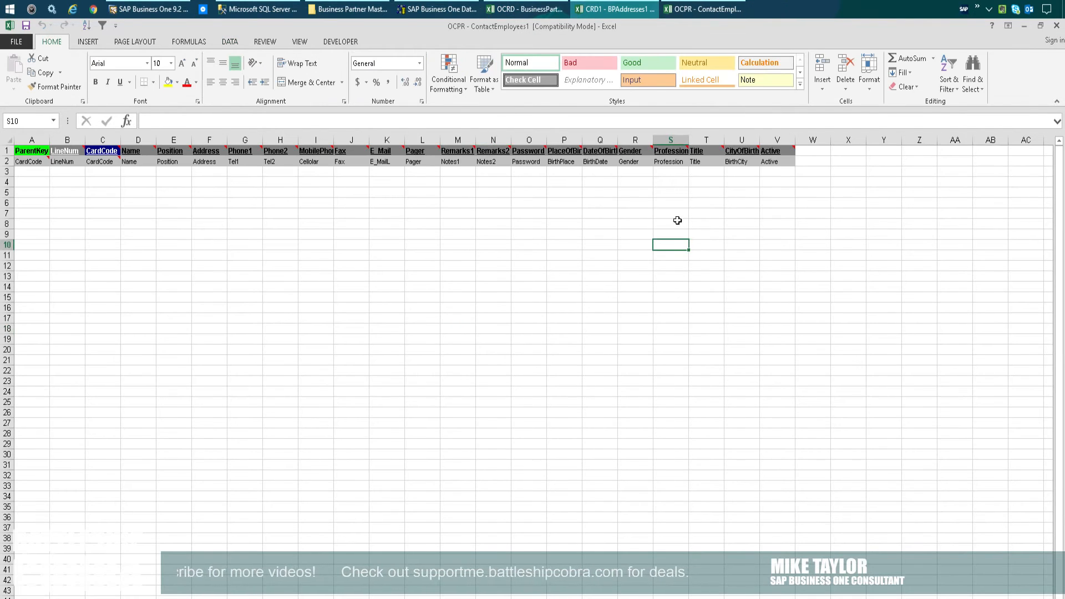
click(1057, 25)
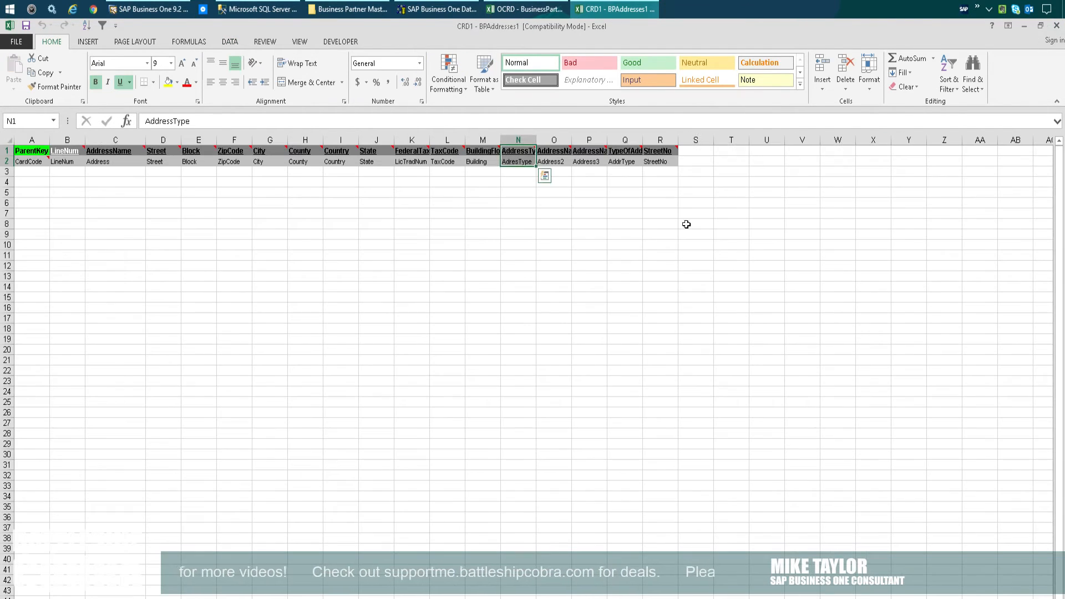
click(1057, 25)
click(533, 361)
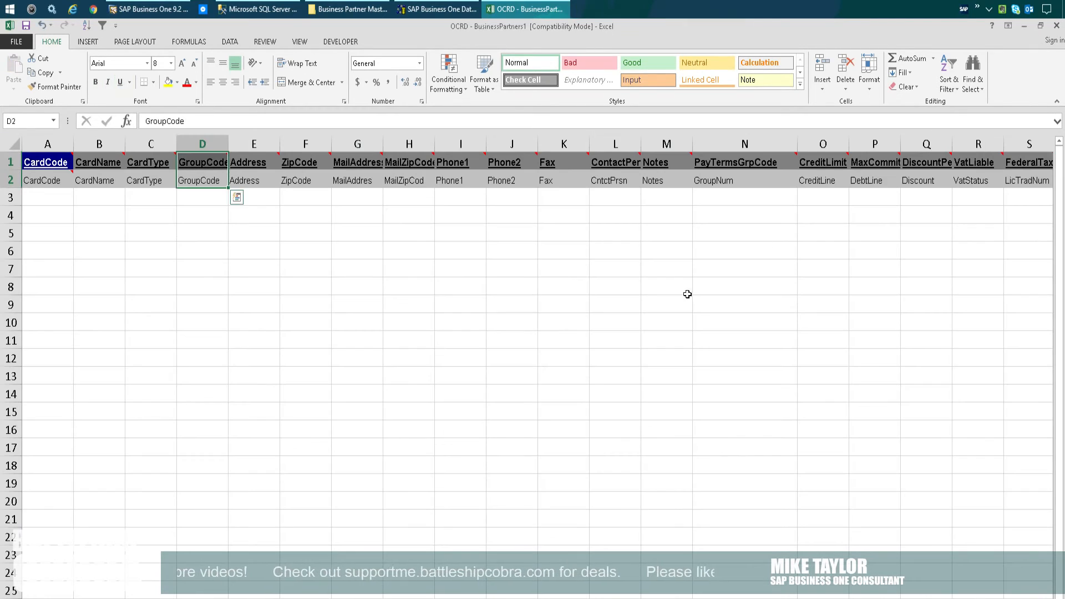
click(1057, 25)
click(533, 371)
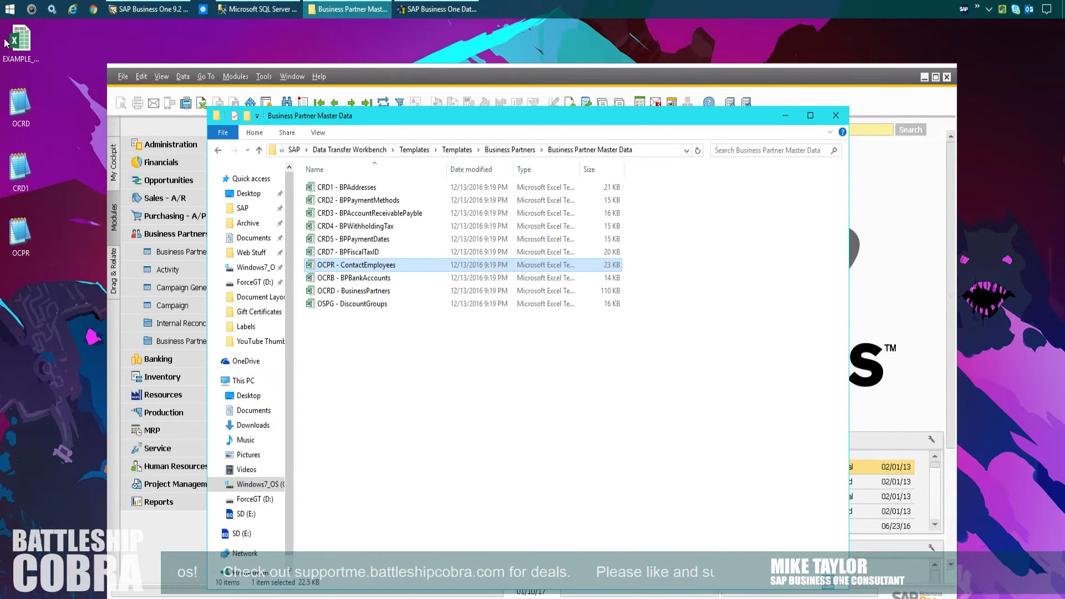
- Reopen the EXAMPLE_OCRD workbook from the desktop and minimise its window
double_click(21, 41)
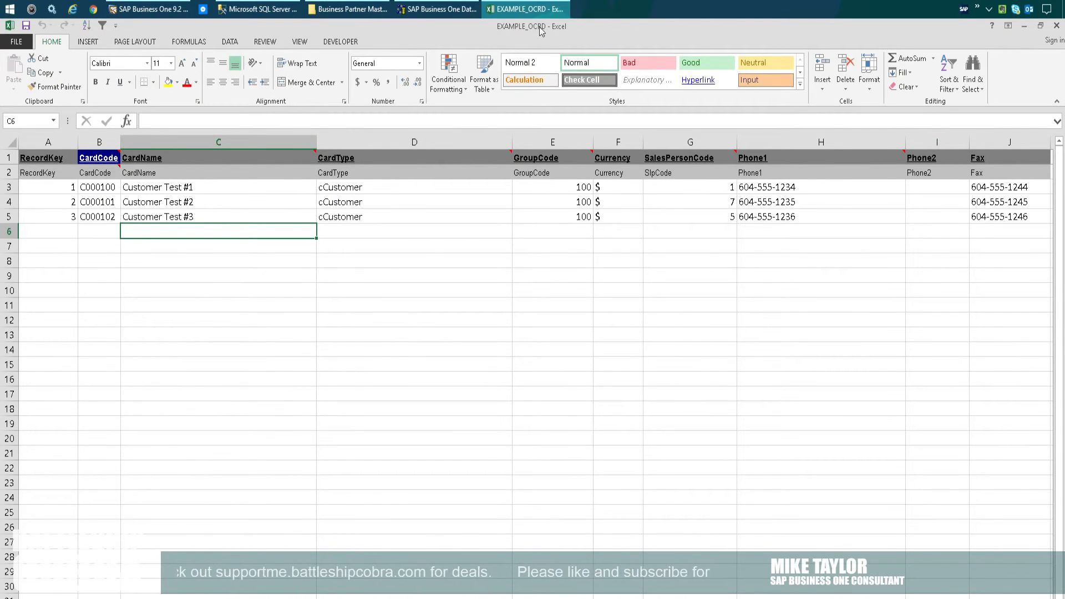
key(Down)
key(Down)
key(Down)
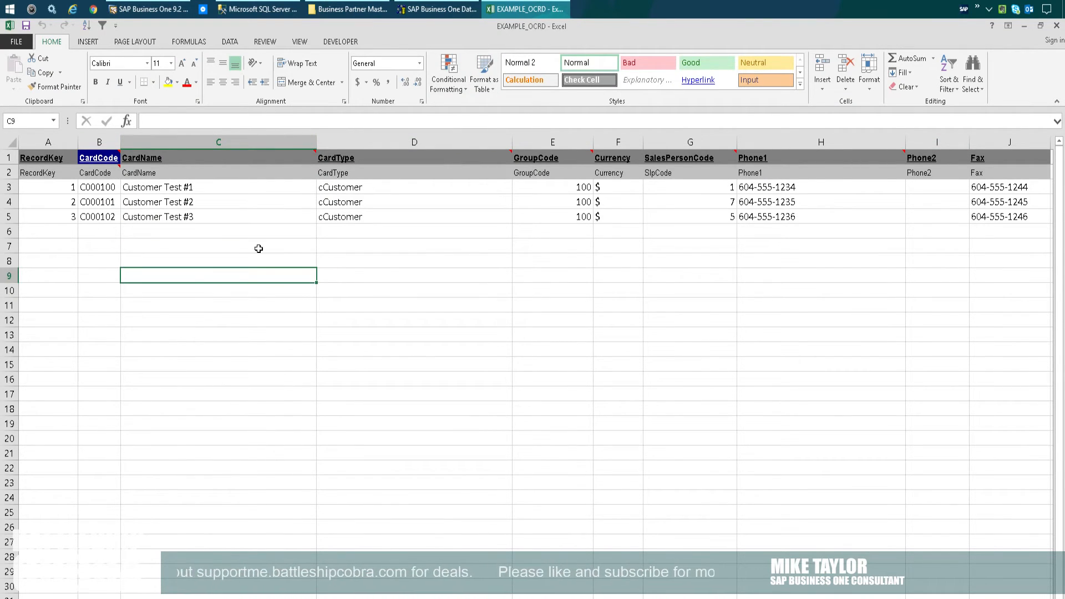
click(1024, 26)
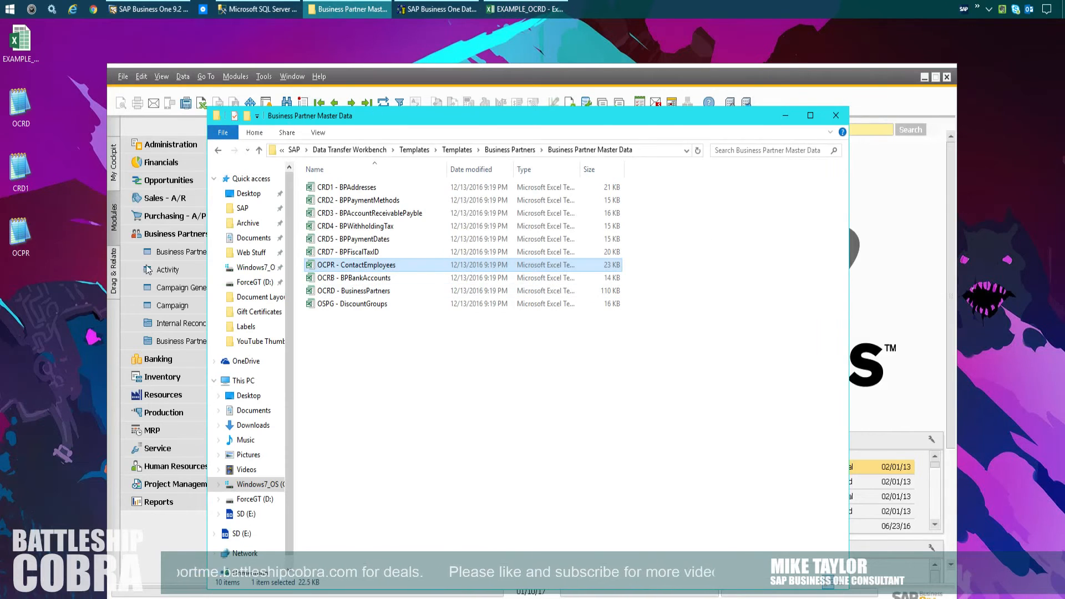
- Inspect the contents of the exported OCRD, CRD1 and OCPR text files one after another, closing each
double_click(21, 106)
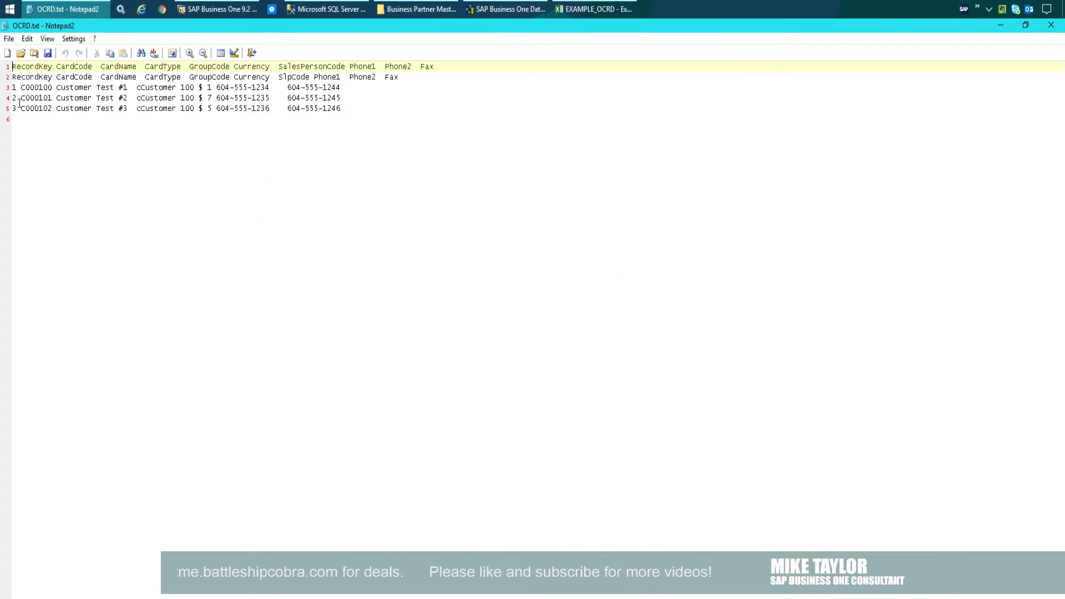
click(1051, 26)
double_click(17, 153)
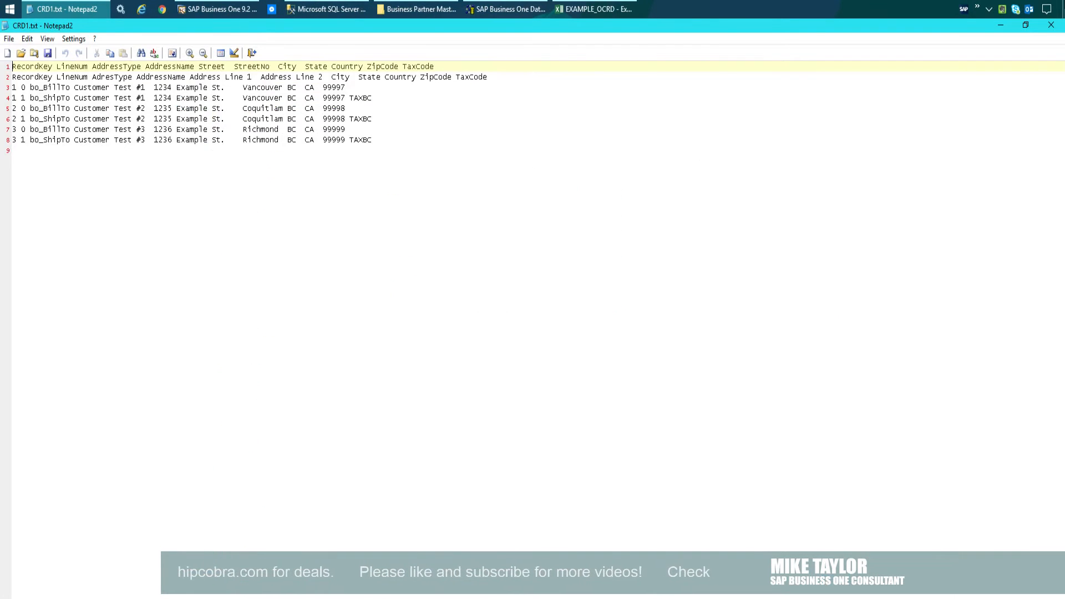
click(1051, 25)
double_click(19, 228)
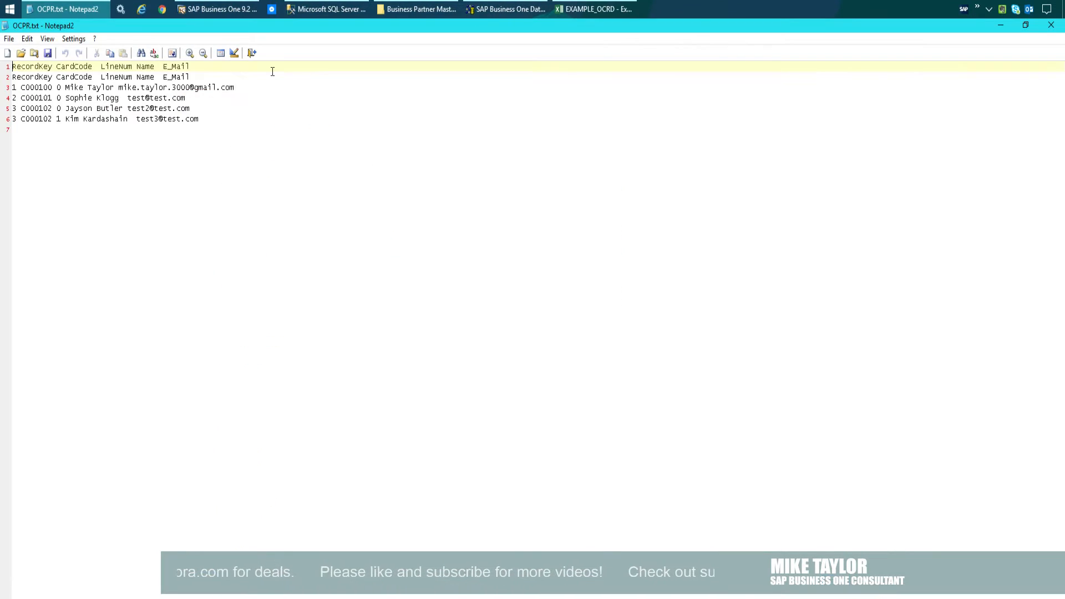
click(1052, 25)
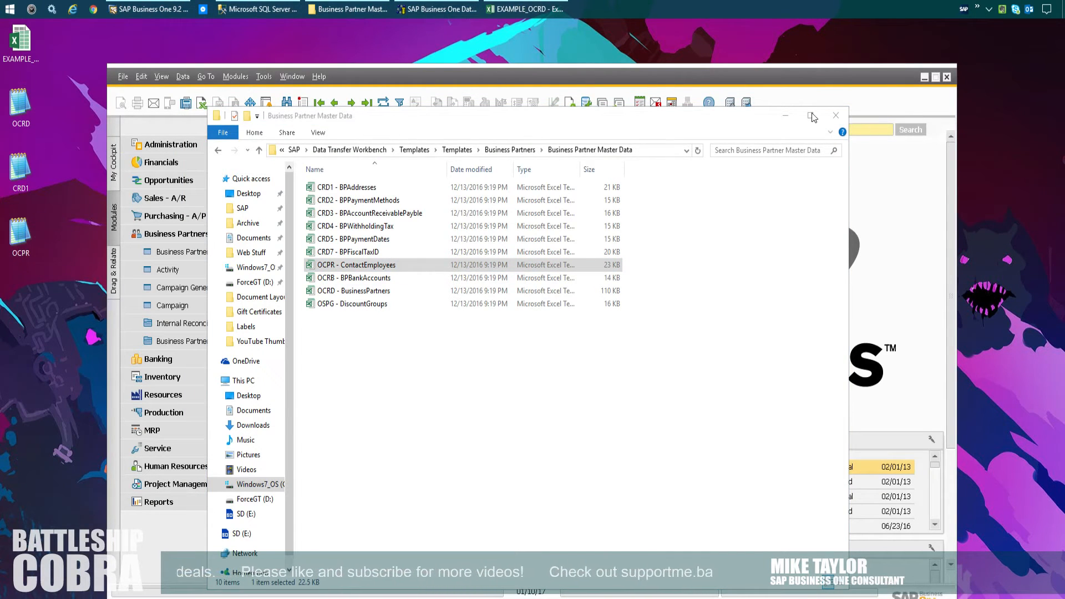
- Minimise the template folder, maximise SAP Business One and close its Business Partner Master Data window
click(785, 116)
double_click(744, 71)
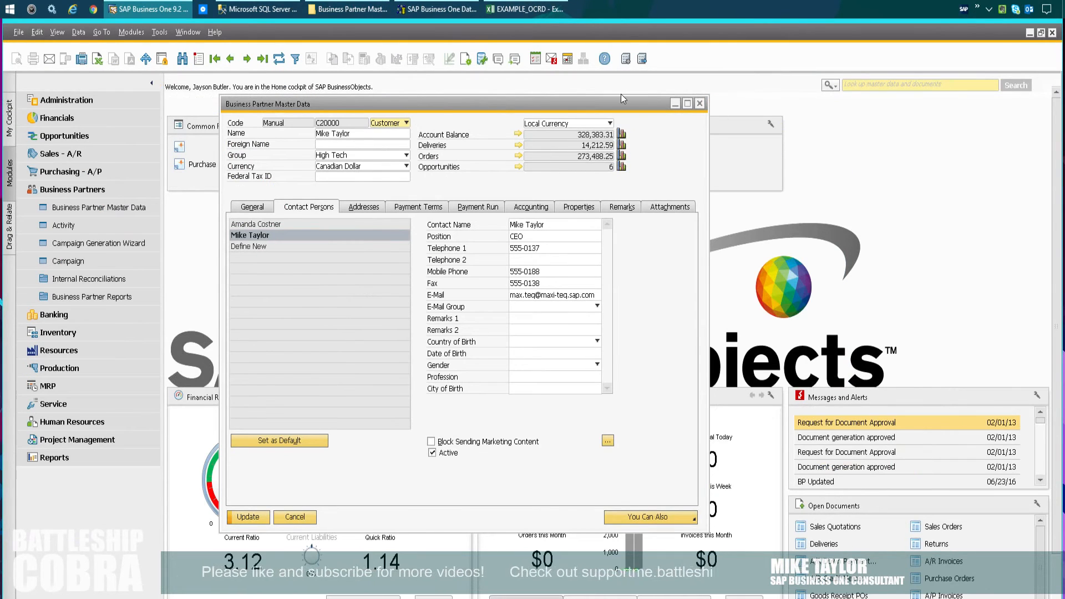
key(Escape)
click(480, 383)
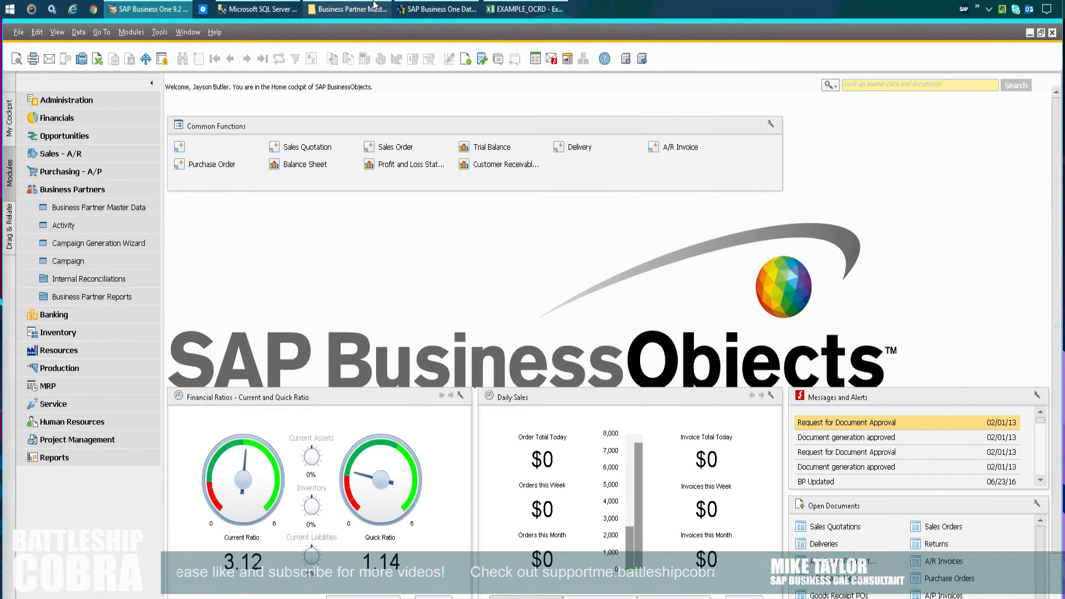
- Switch to SAP Business One Data Transfer Workbench and log on to the SBODemo_CA_01 company with the account password
click(438, 9)
click(464, 351)
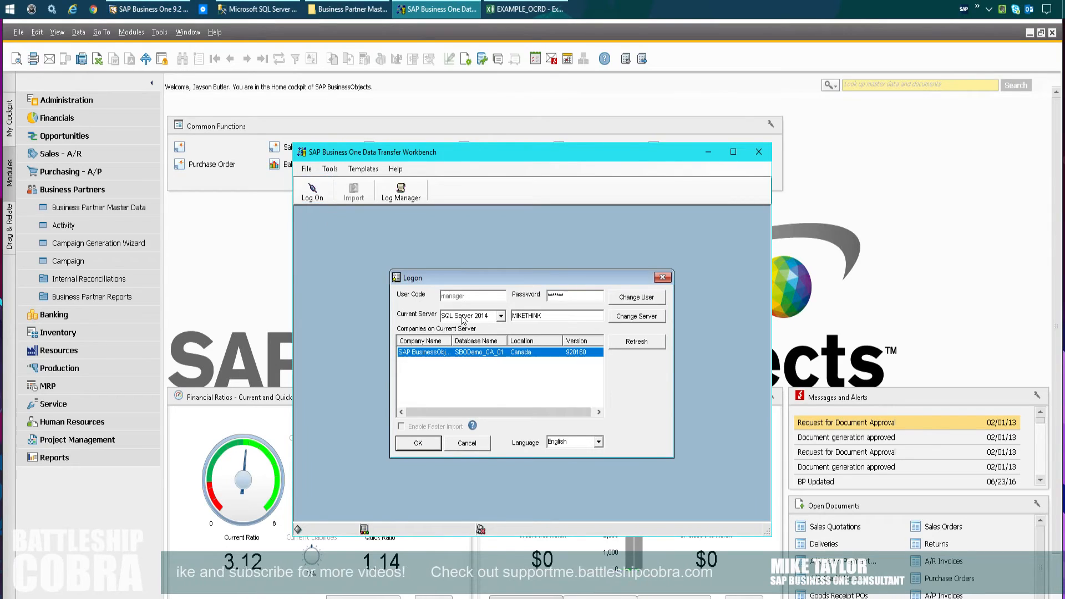
double_click(574, 295)
text(**)
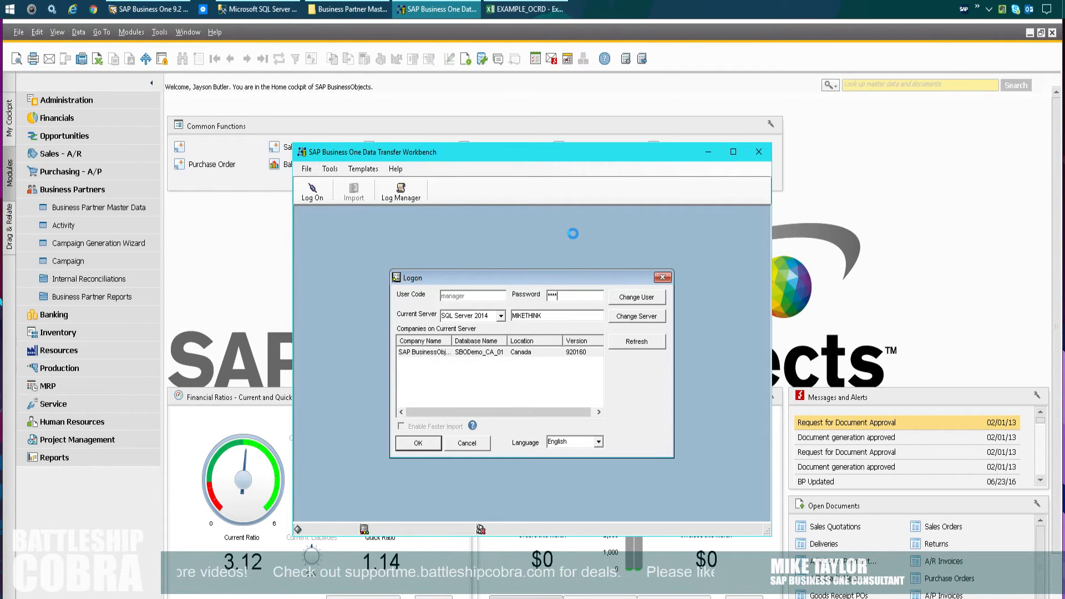
- Start a Master Data import that adds new data, with Business Partner Master Data as the business object
click(354, 190)
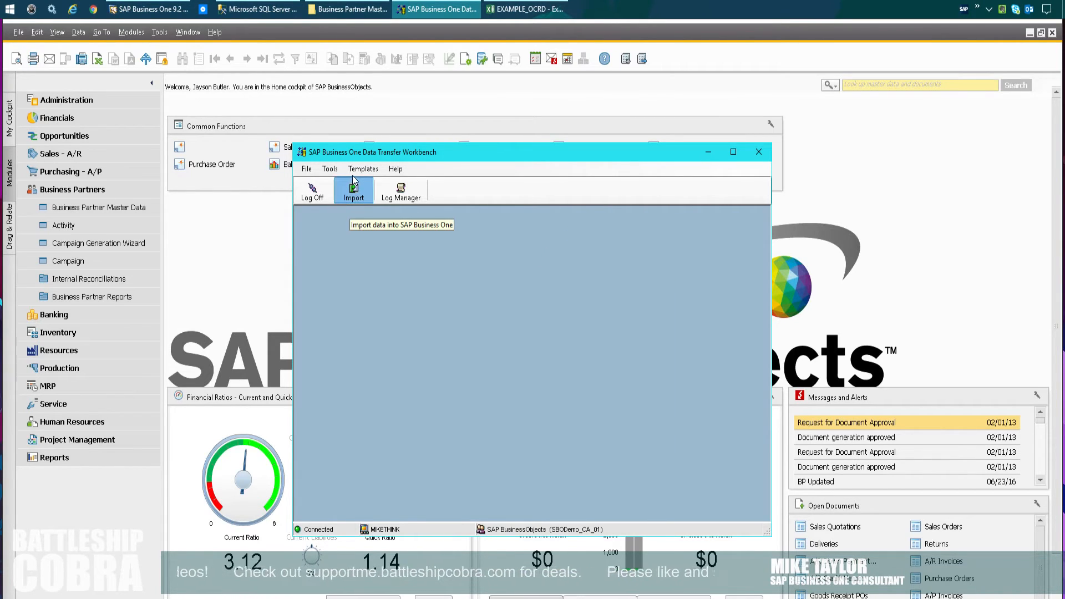
click(438, 367)
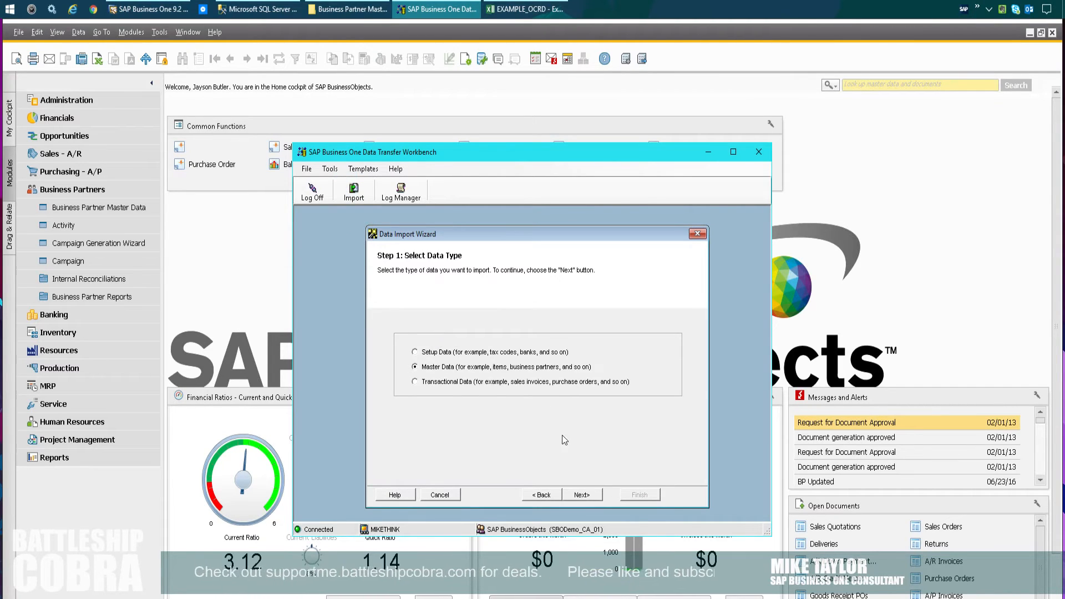
click(582, 495)
click(581, 495)
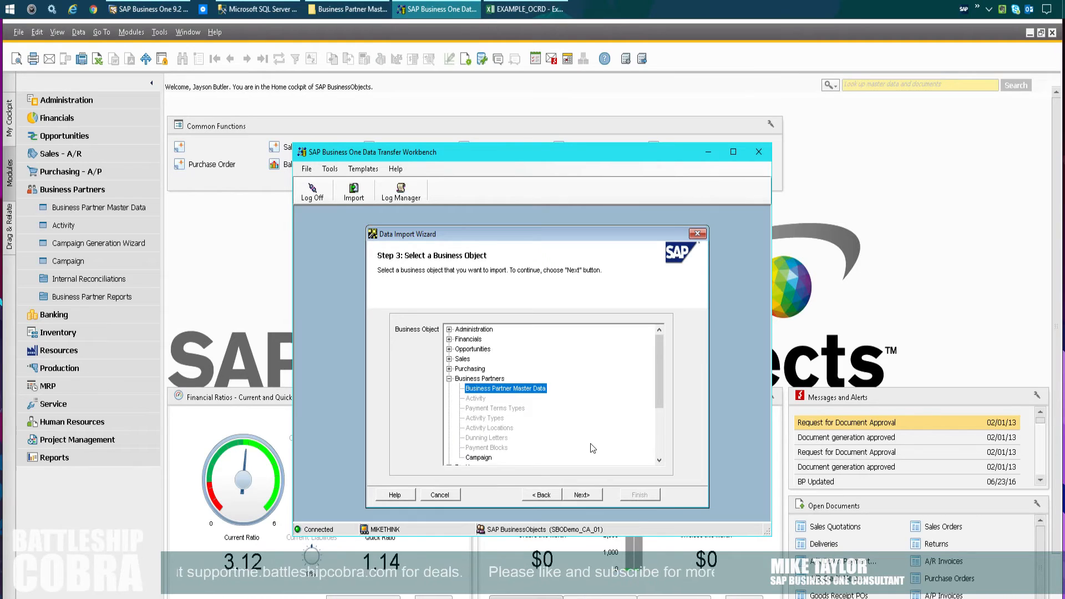
click(582, 495)
- Switch the source file type to csv (Comma delimited) and back to txt (Tab delimited)
click(513, 318)
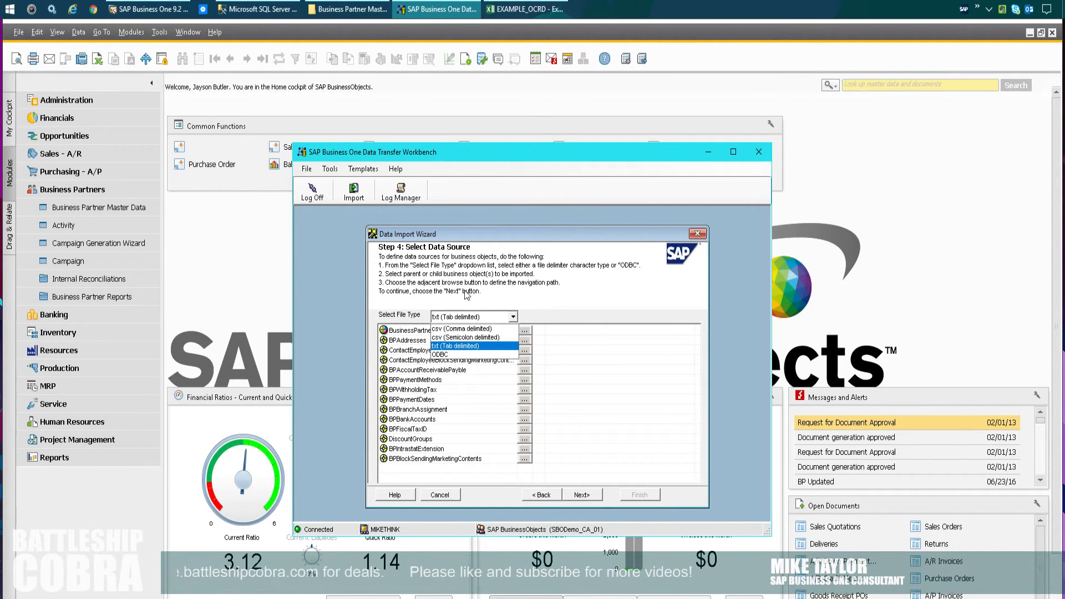
key(Up)
key(Up)
key(Return)
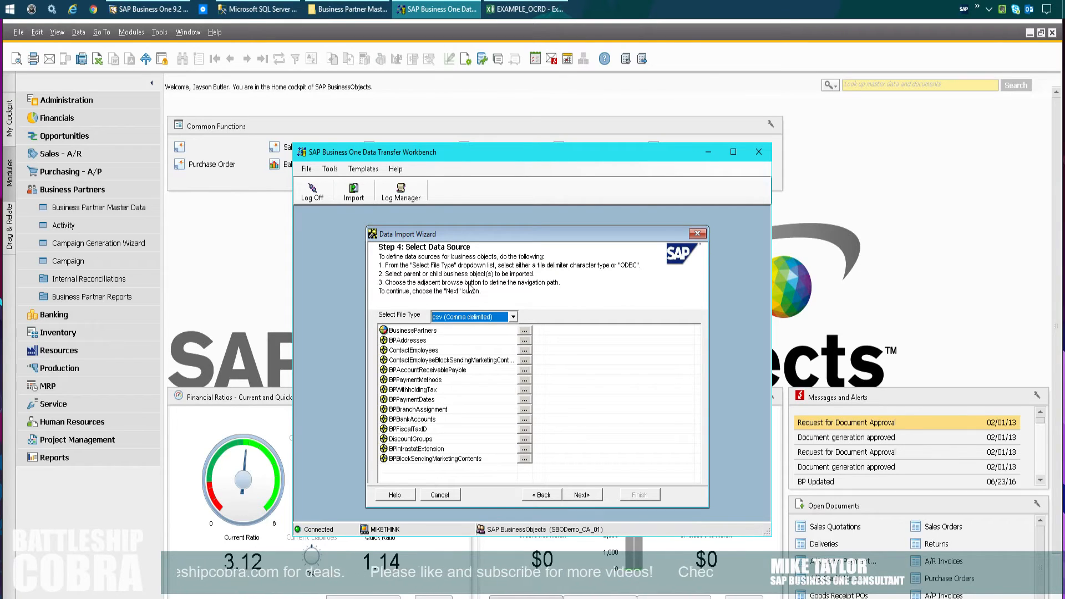
click(514, 317)
click(477, 346)
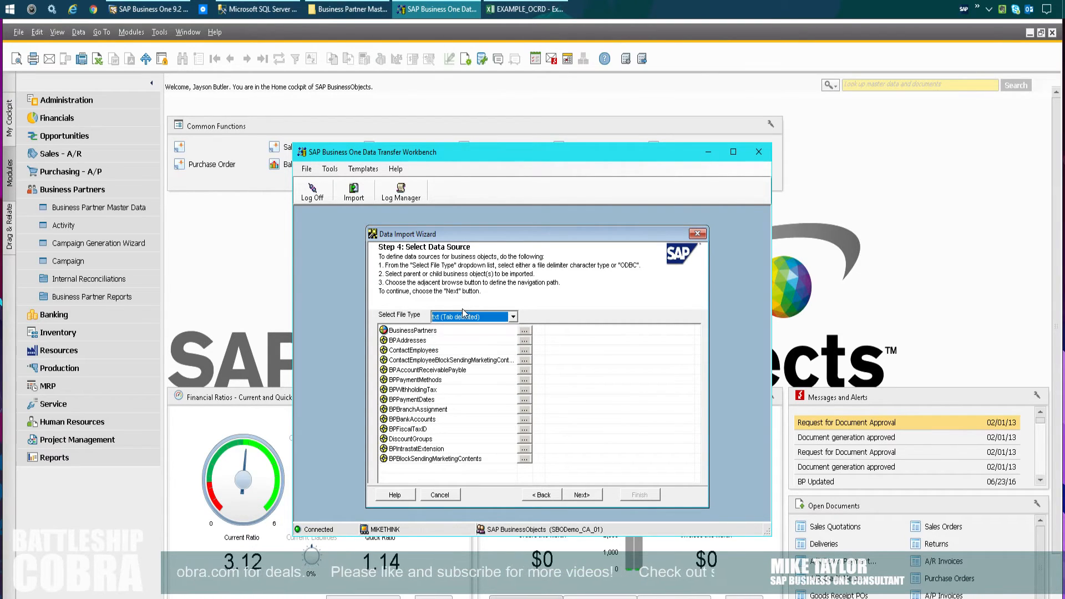
- Assign OCRD.txt from the desktop as the source file for BusinessPartners
key(Tab)
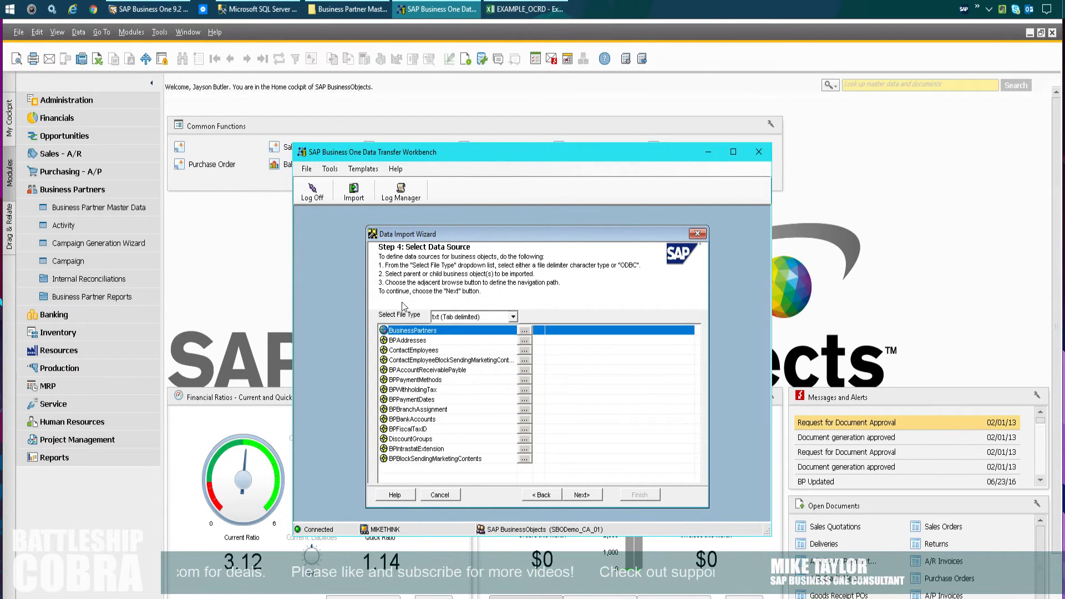
key(Down)
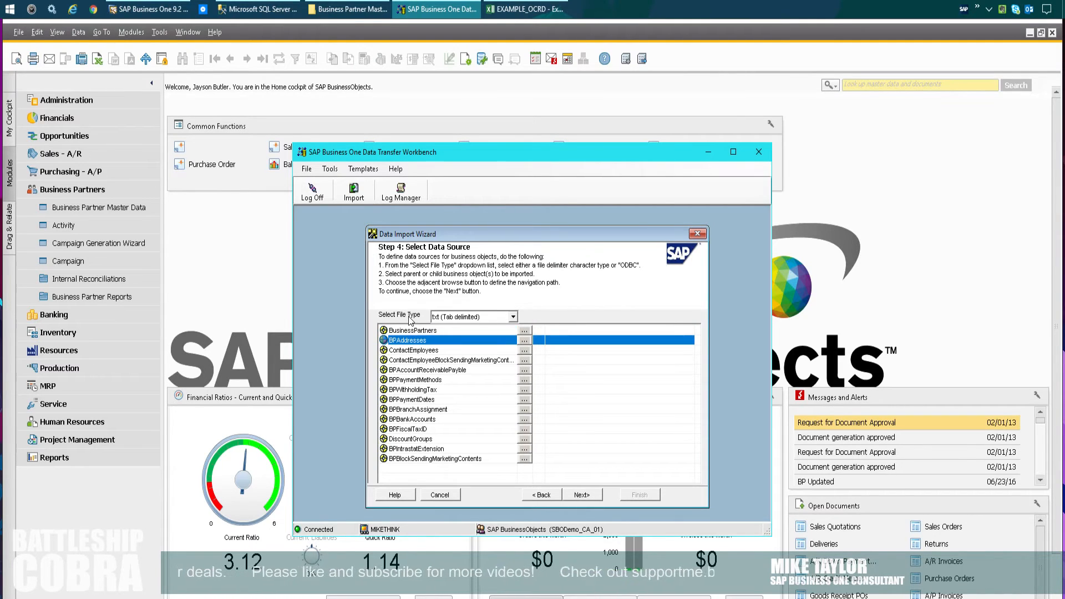
key(Down)
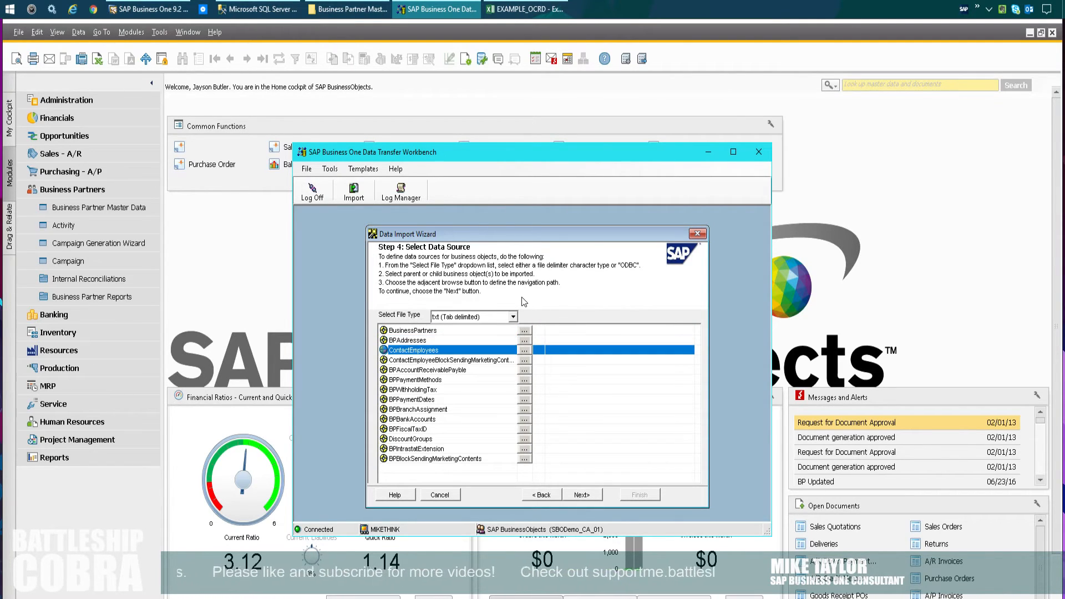
click(524, 330)
double_click(419, 285)
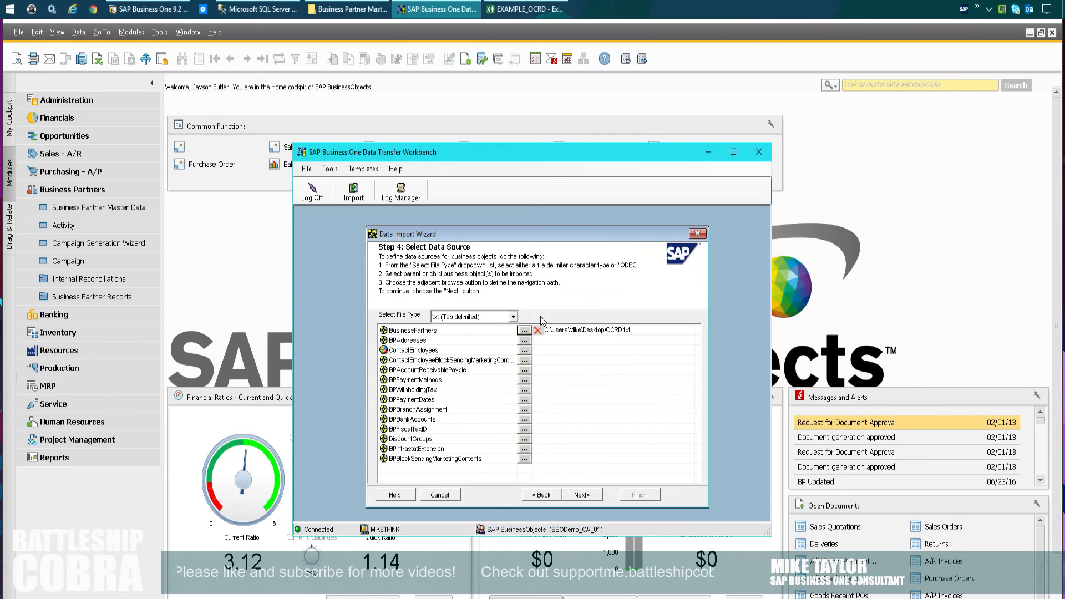
- Assign CRD1.txt to BPAddresses and OCPR.txt to ContactEmployees, and continue to the object field mapping
key(Down)
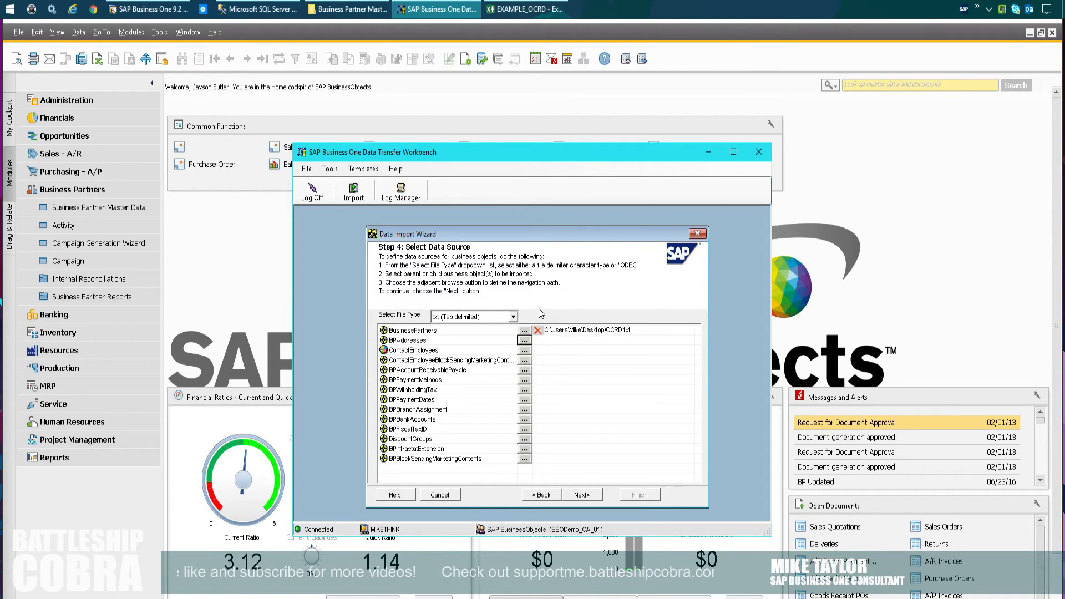
key(space)
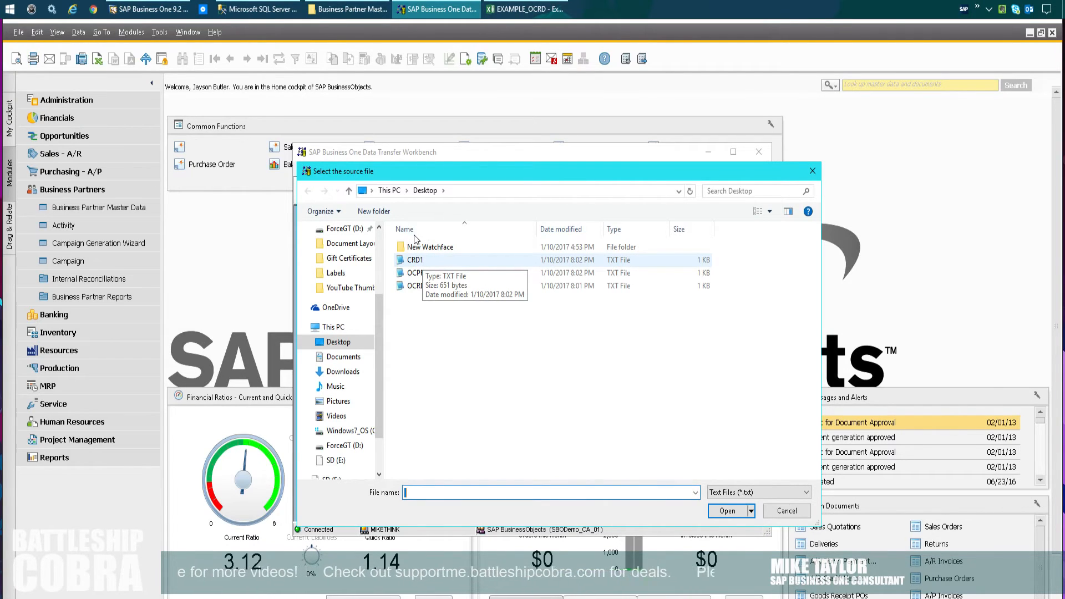
double_click(416, 260)
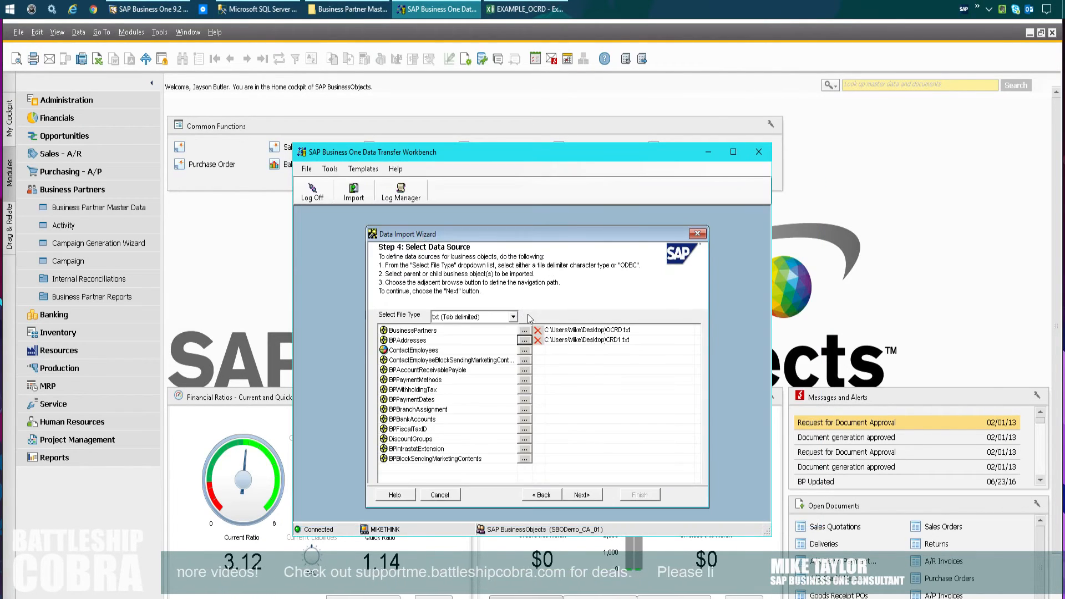
click(524, 350)
double_click(417, 270)
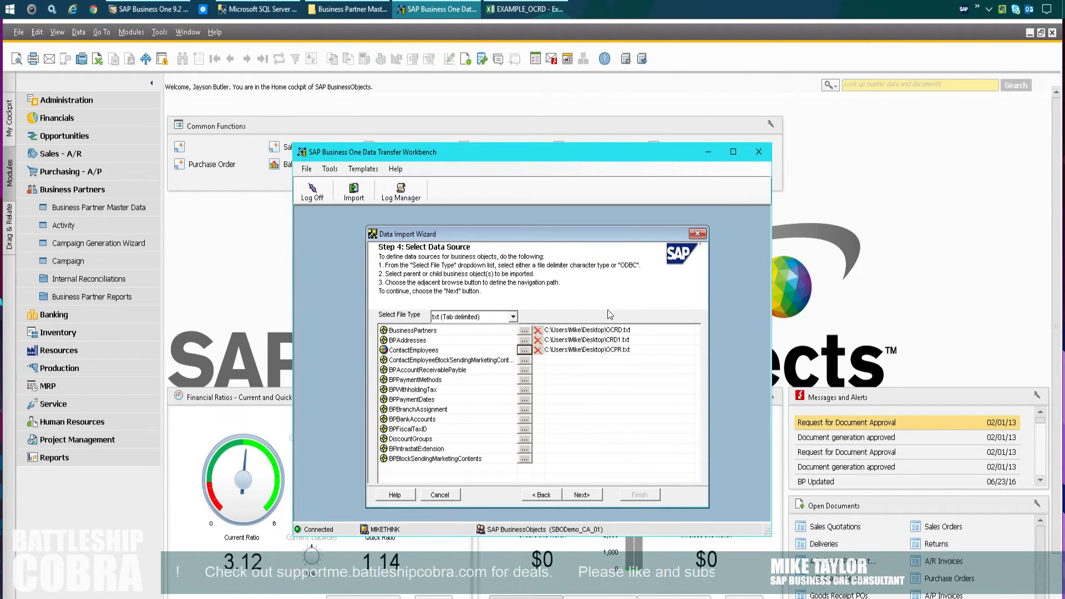
click(582, 495)
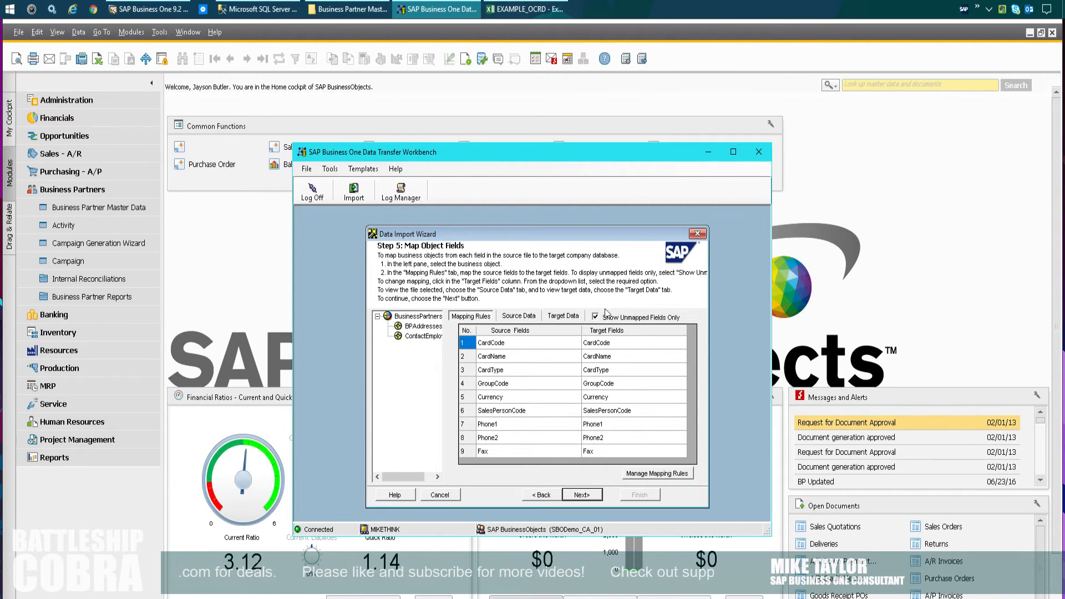
- Examine the target field choices for CardCode and CardName in the BusinessPartners mapping rules
click(682, 312)
click(682, 310)
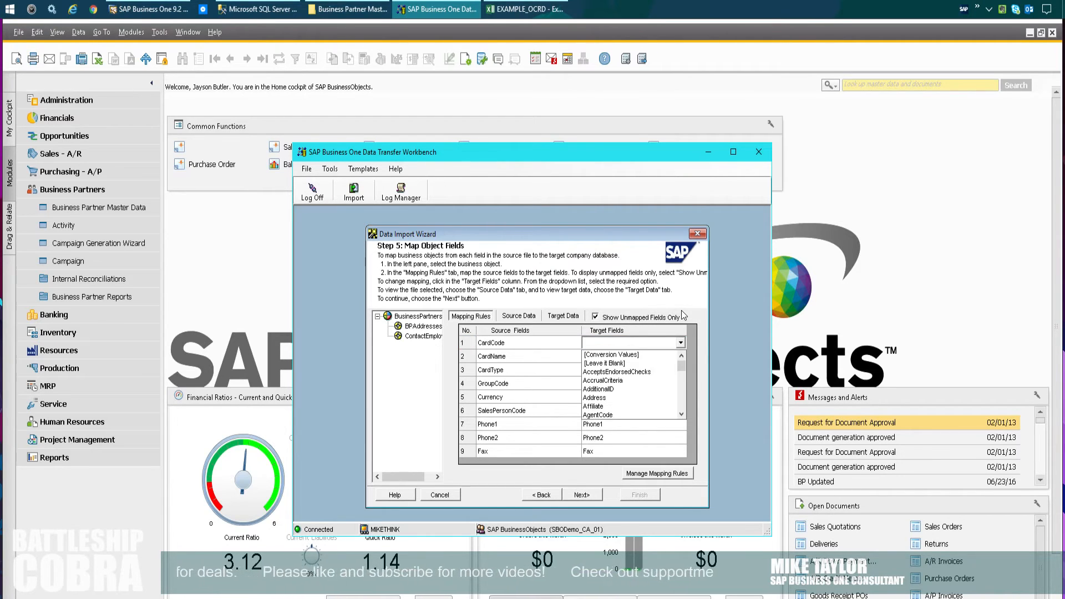
click(692, 262)
click(660, 317)
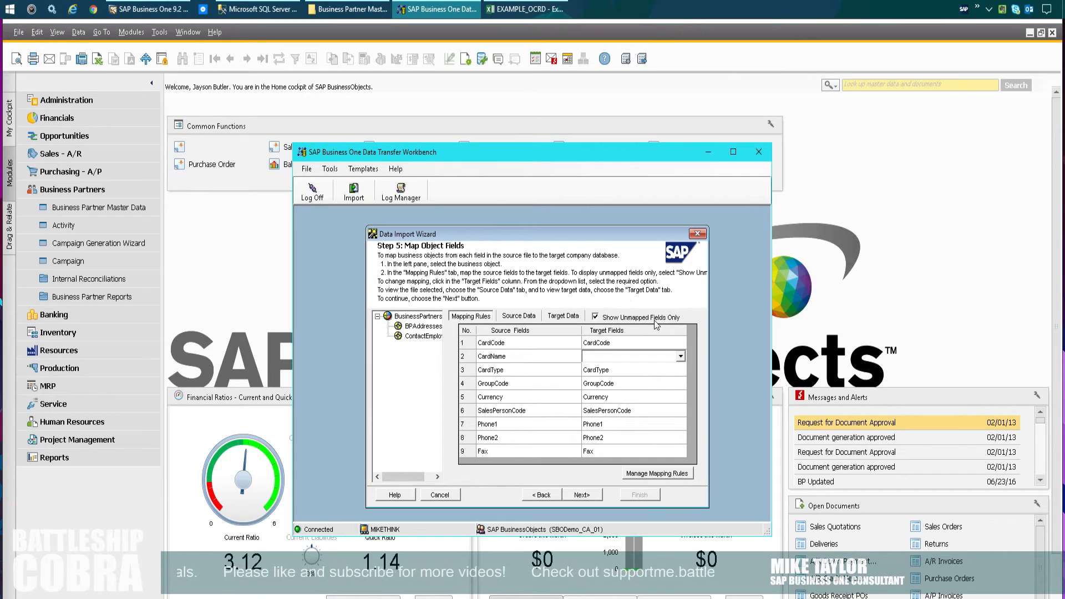
click(615, 322)
click(628, 322)
click(694, 310)
- Review the source-to-target field mappings of BPAddresses, ContactEmployees and BusinessPartners
click(412, 298)
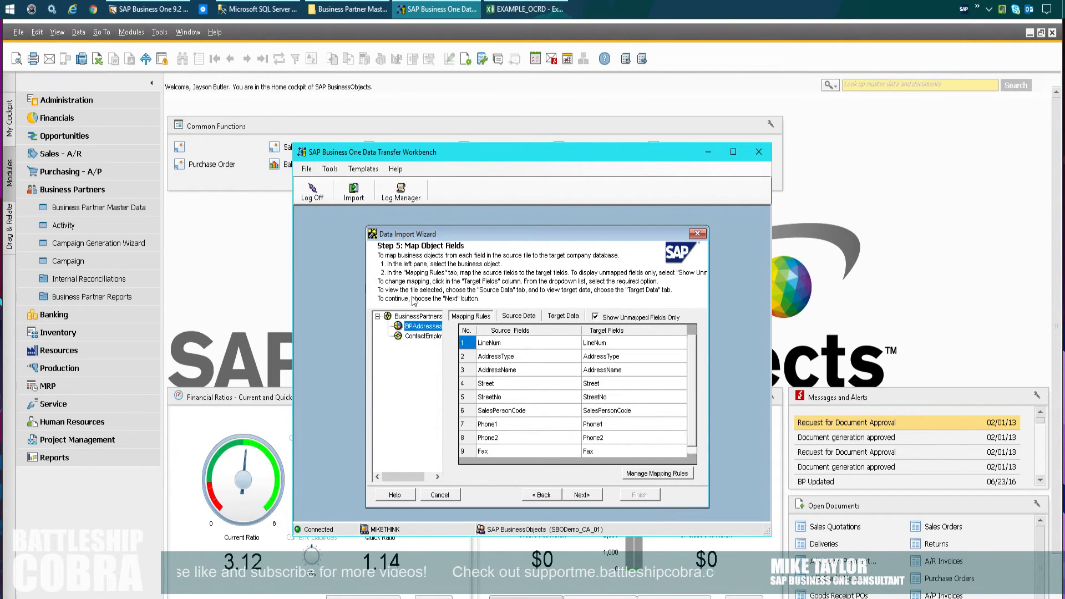
click(422, 336)
click(418, 316)
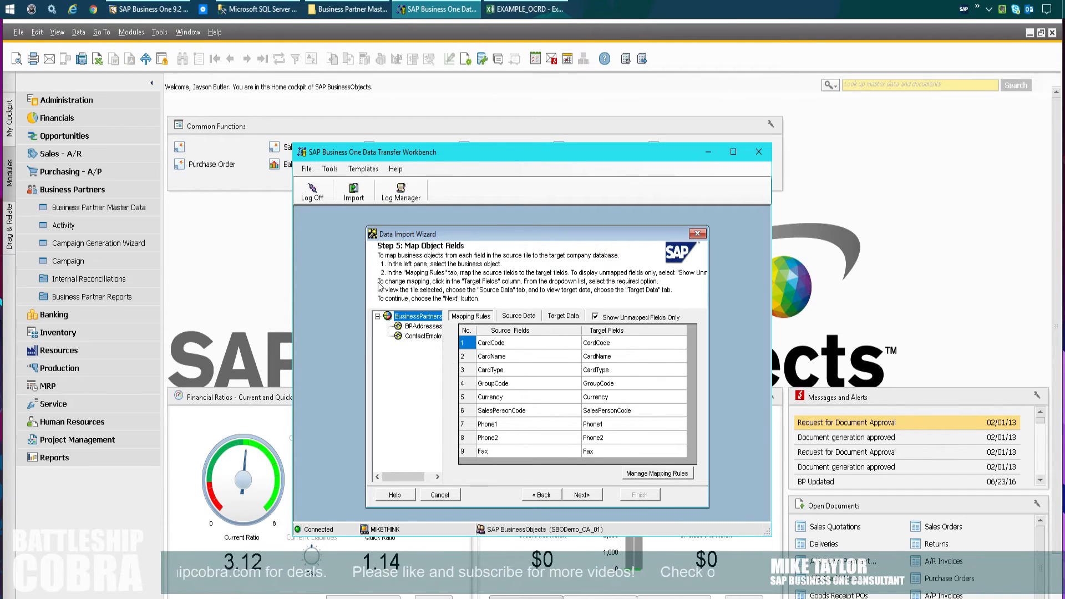
click(422, 326)
click(423, 336)
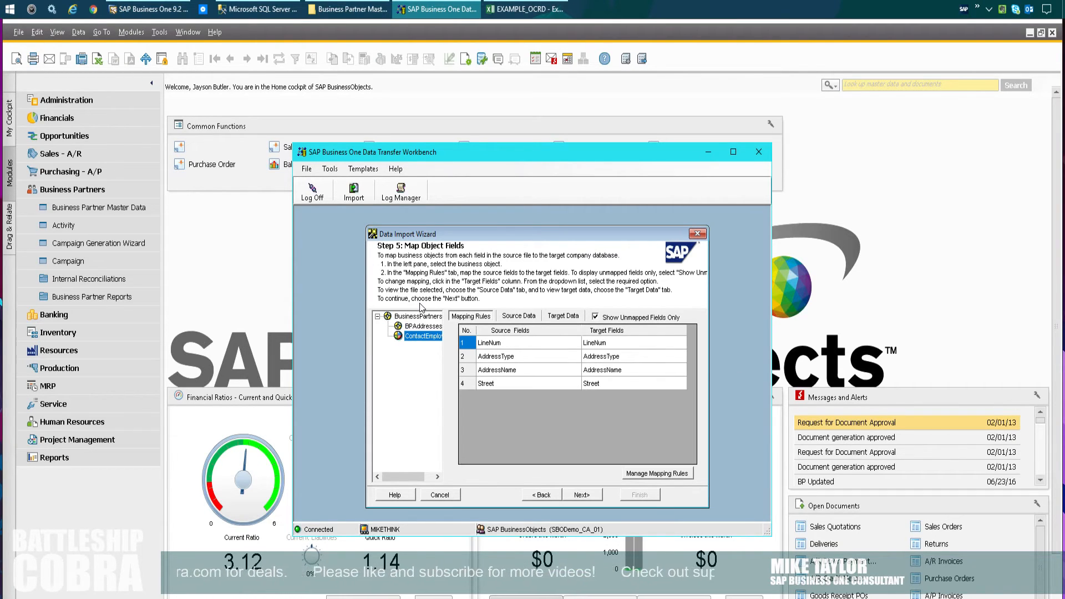
click(414, 326)
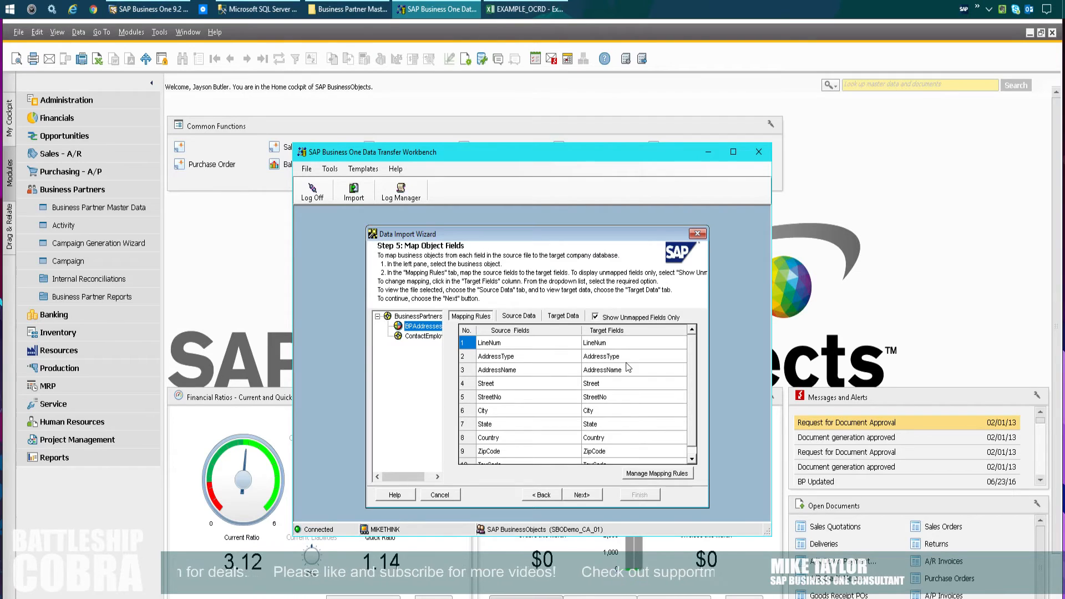
scroll(627, 341, down, 1)
scroll(573, 362, up, 1)
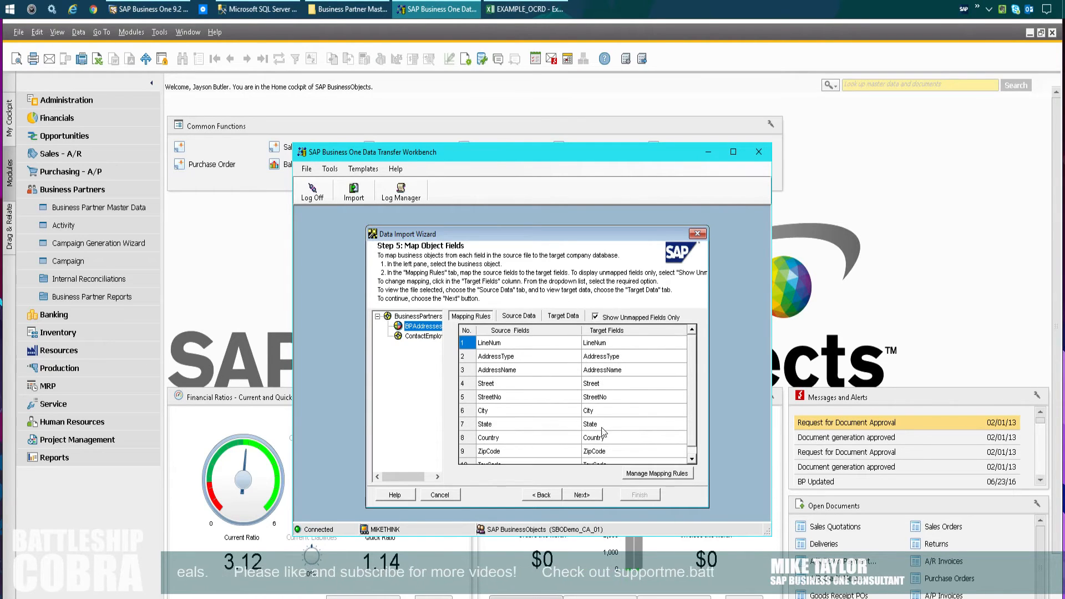
scroll(600, 353, down, 1)
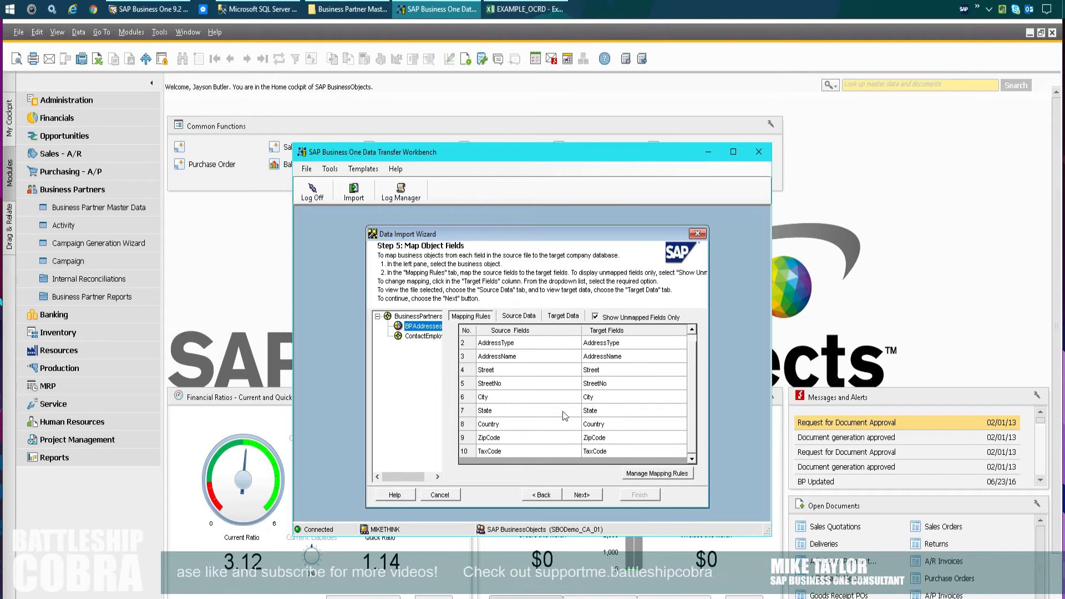
- Check the GroupCode header in the EXAMPLE_OCRD workbook against the OCRD table fields in SAP Business One's Query Generator, and close the generator
click(516, 10)
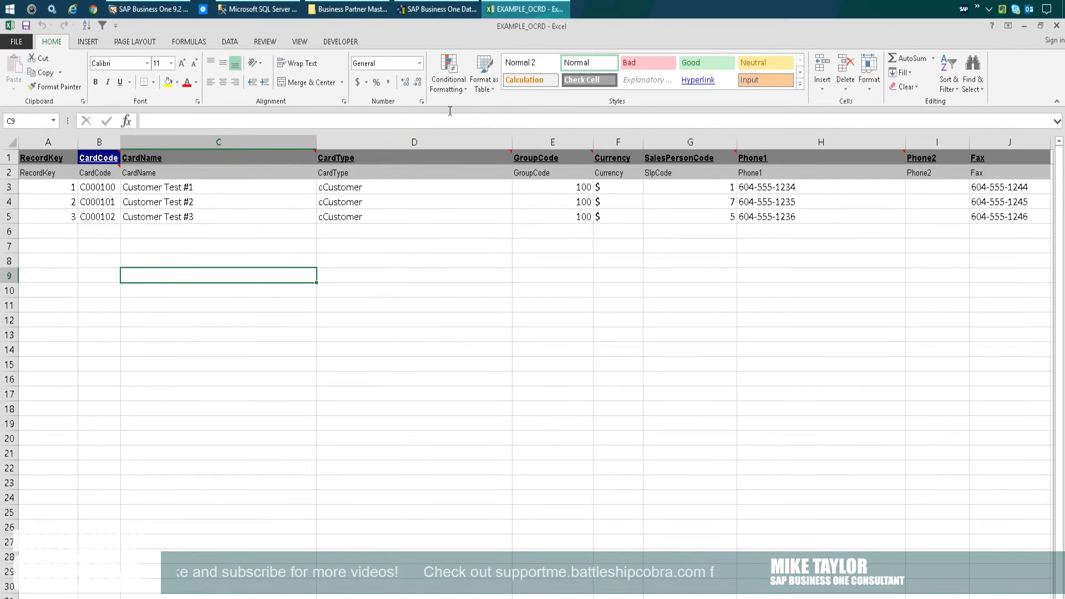
click(569, 156)
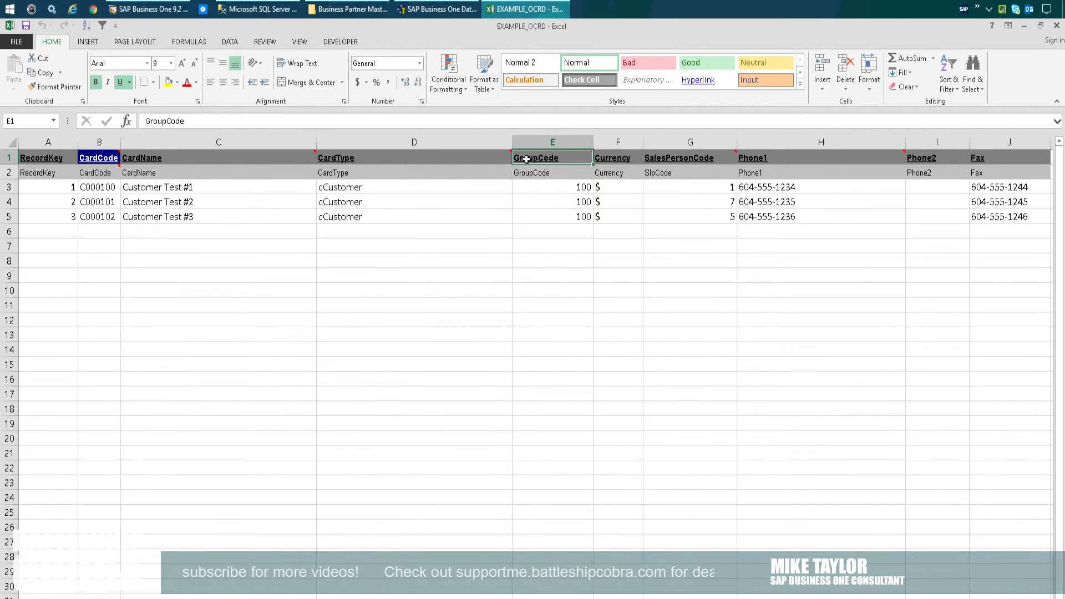
click(157, 7)
click(159, 32)
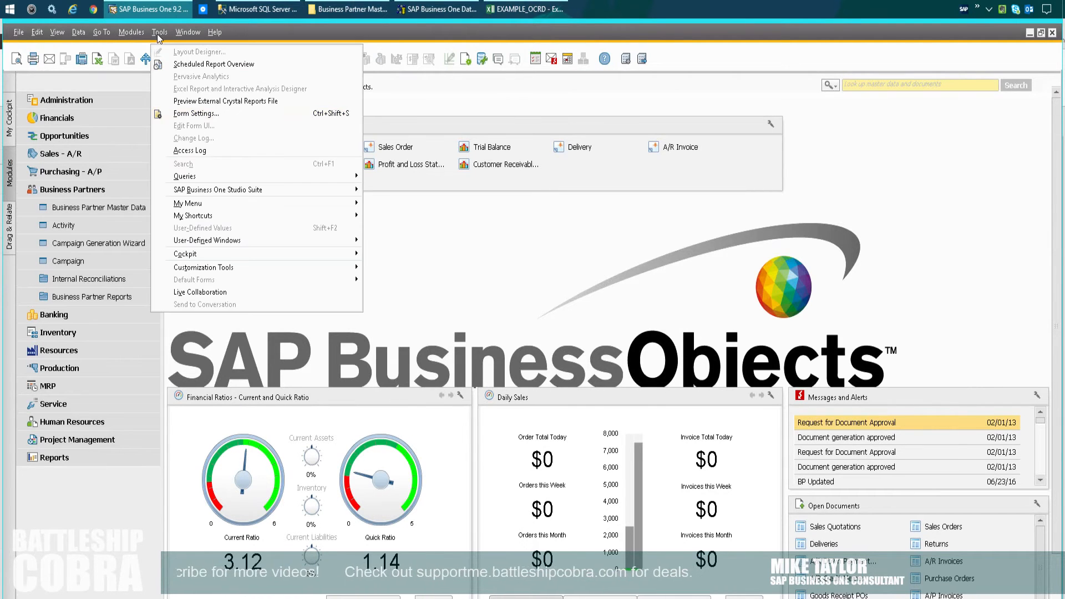
mouse_move(266, 176)
click(407, 189)
text(ocrd)
key(Tab)
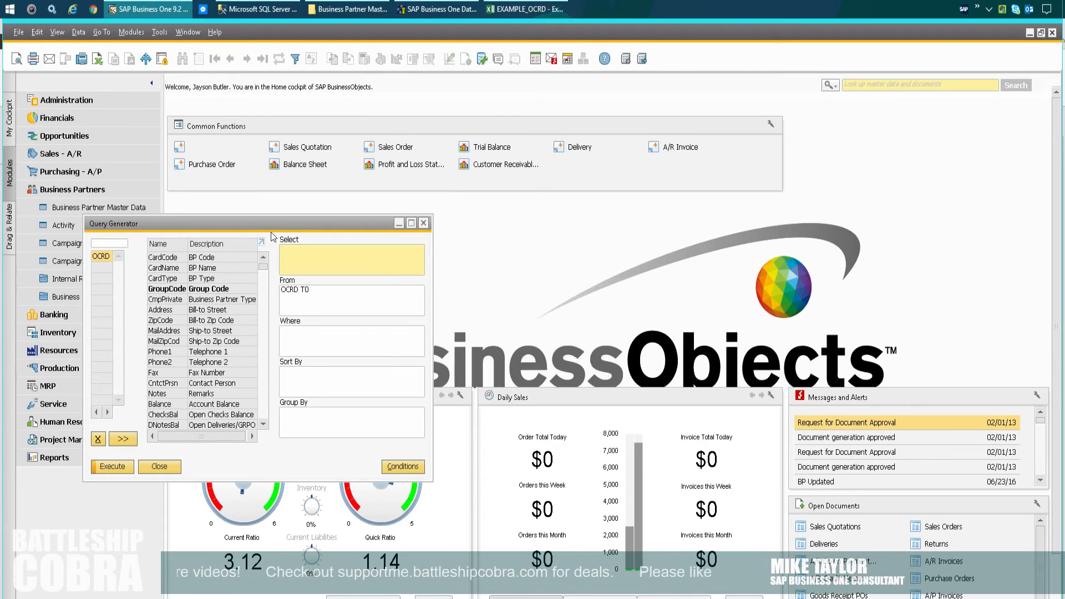
scroll(244, 392, down, 20)
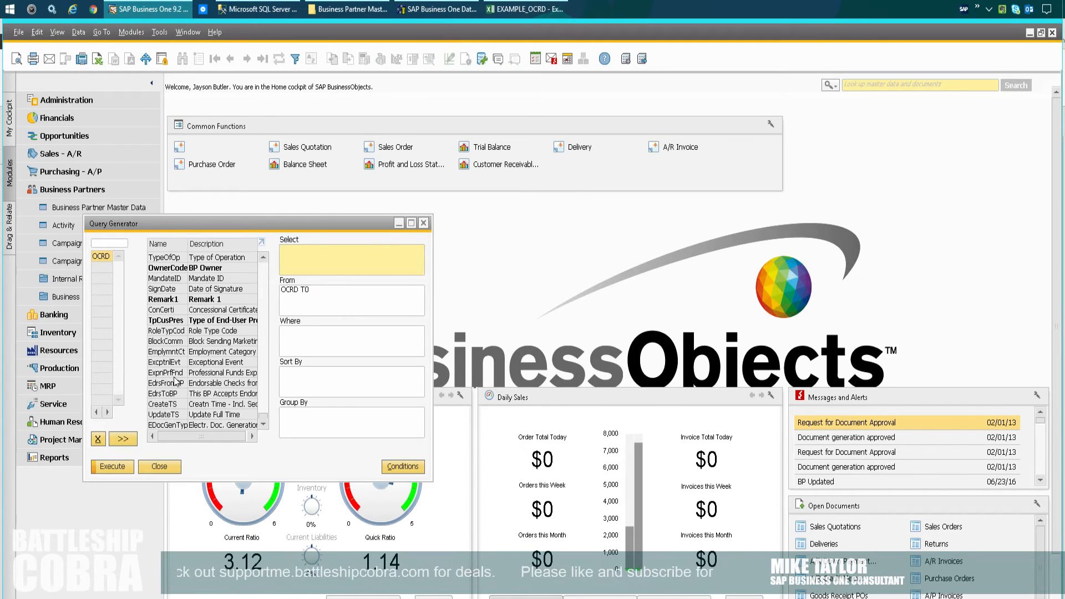
click(159, 466)
- Return to Data Transfer Workbench and run the import ignoring up to 10 errors, finishing with the detailed log
click(526, 9)
click(438, 9)
click(582, 494)
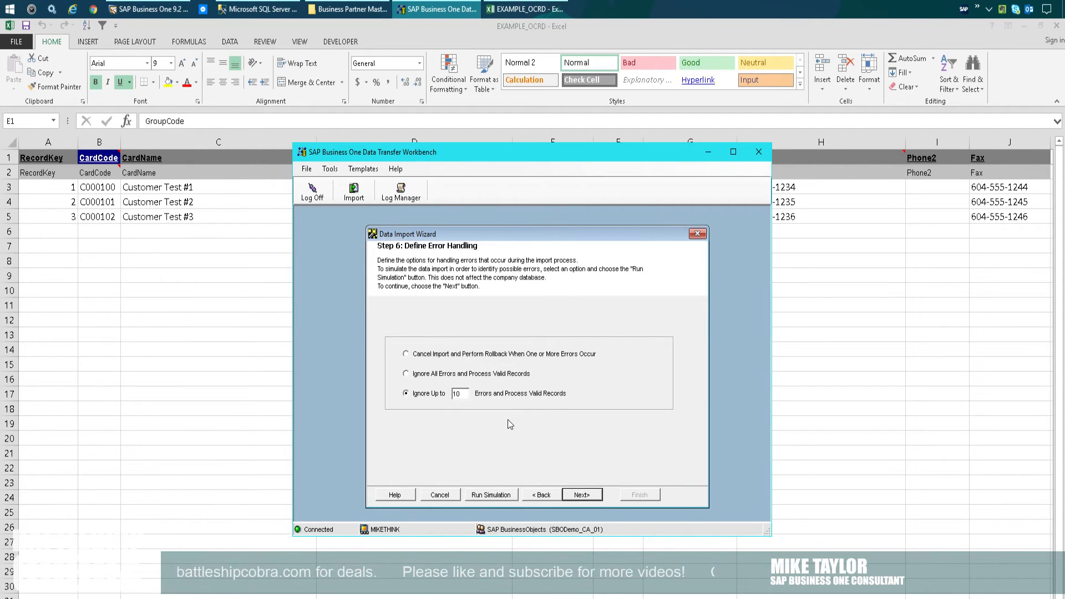
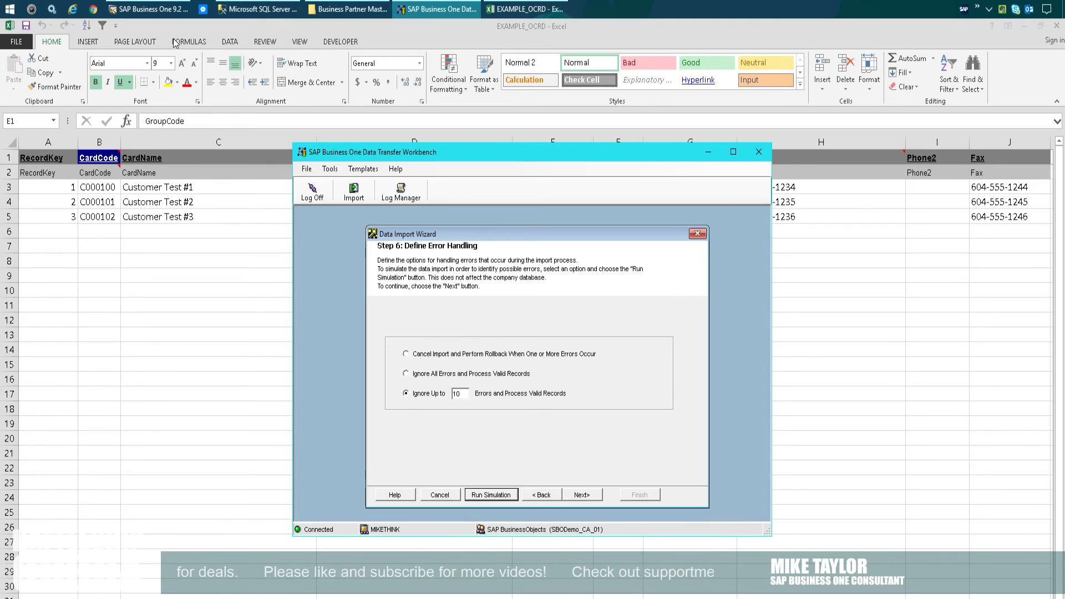
click(581, 495)
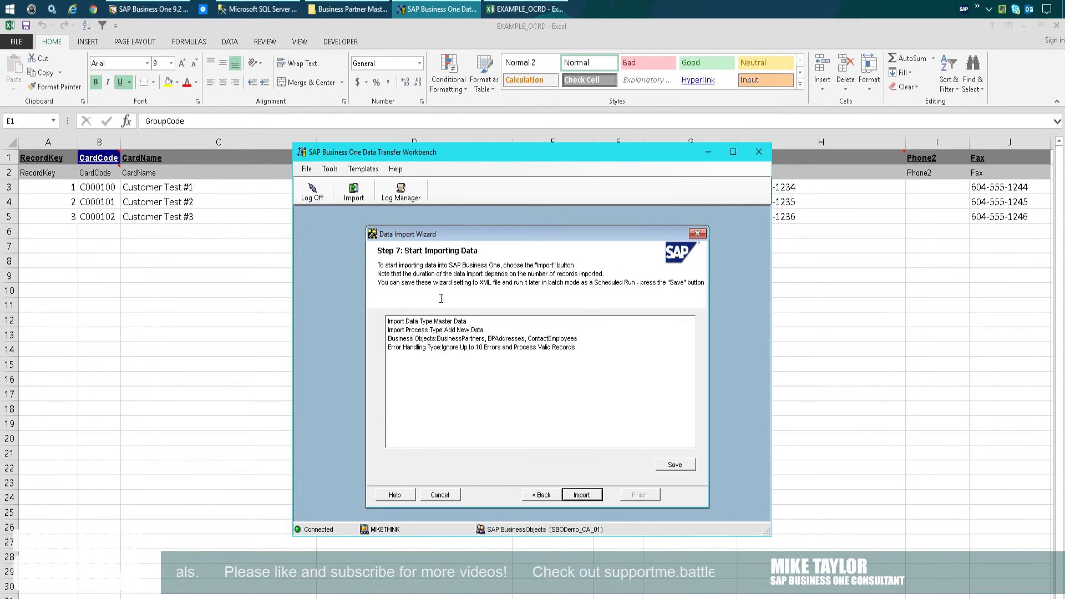
key(Return)
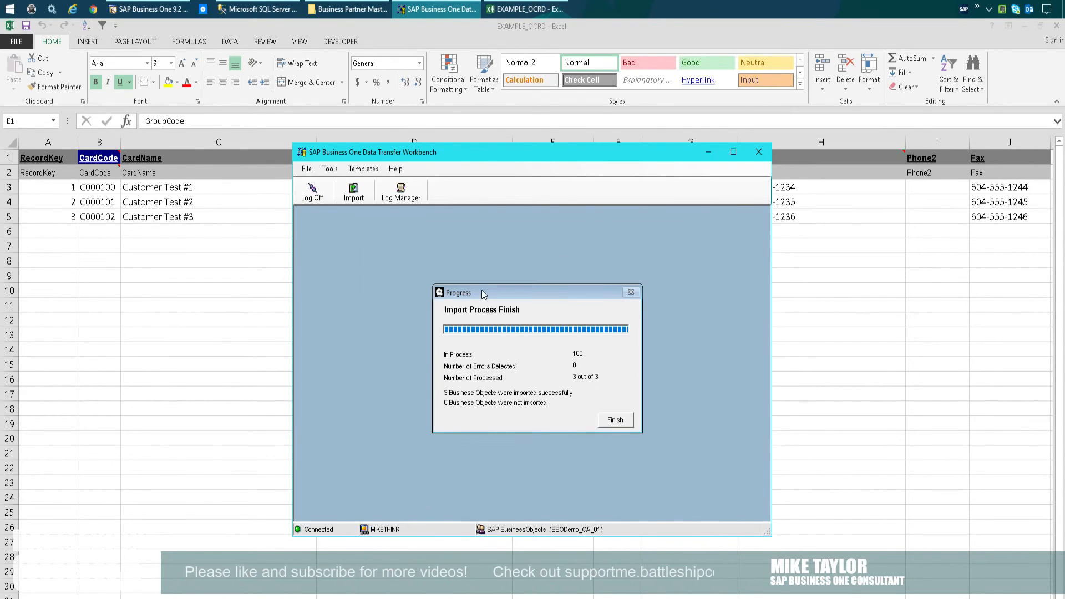
key(Return)
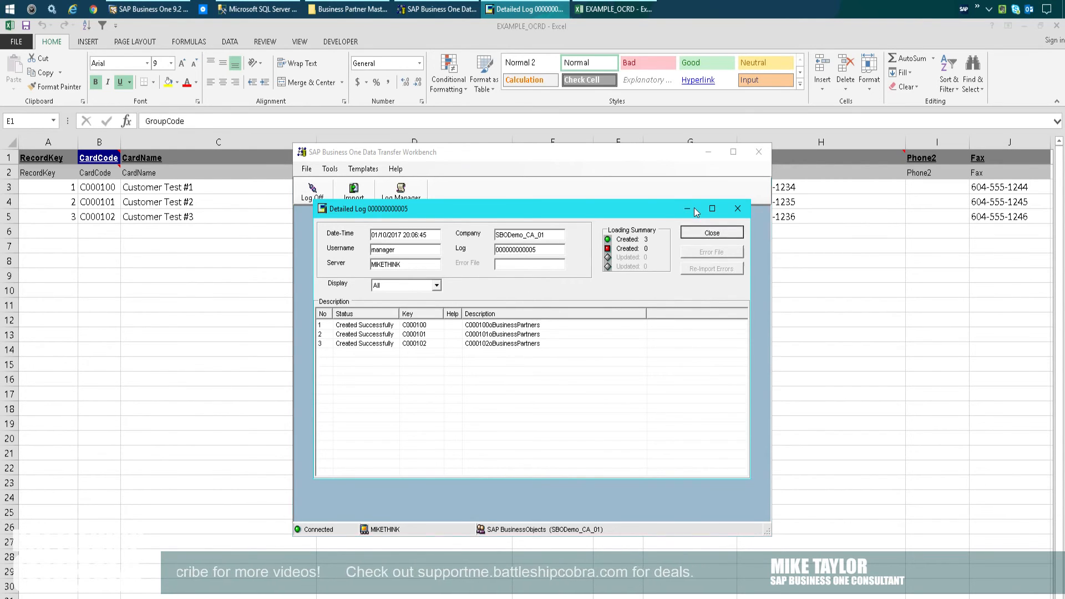
- Close the detailed log and look up CardCode C000100 from the workbook in SAP Business One's Business Partner Master Data
click(730, 229)
click(108, 162)
double_click(113, 187)
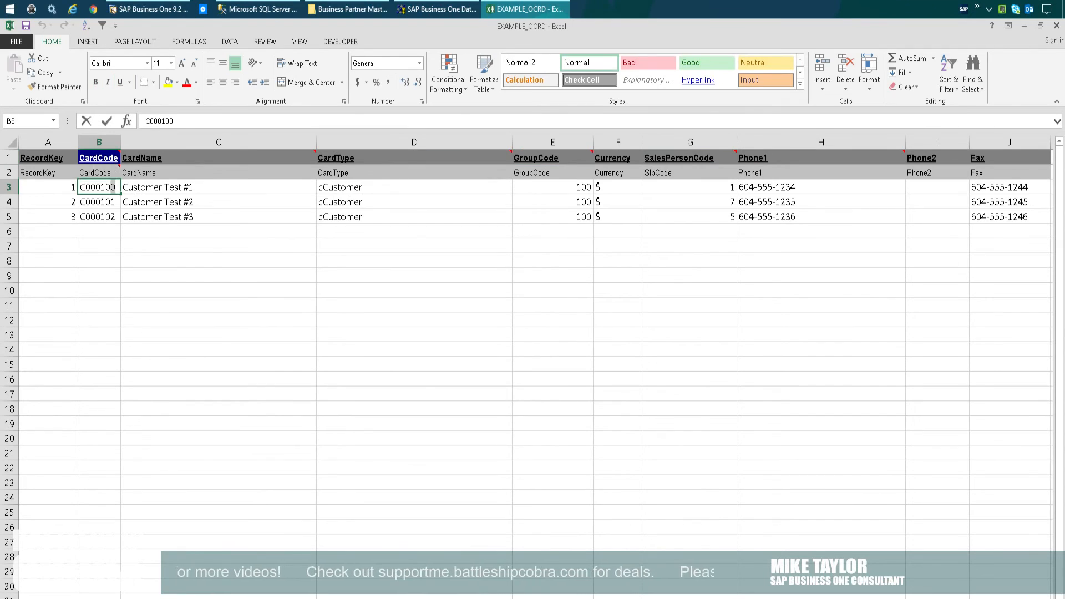
double_click(113, 187)
key(ctrl+c)
click(172, 9)
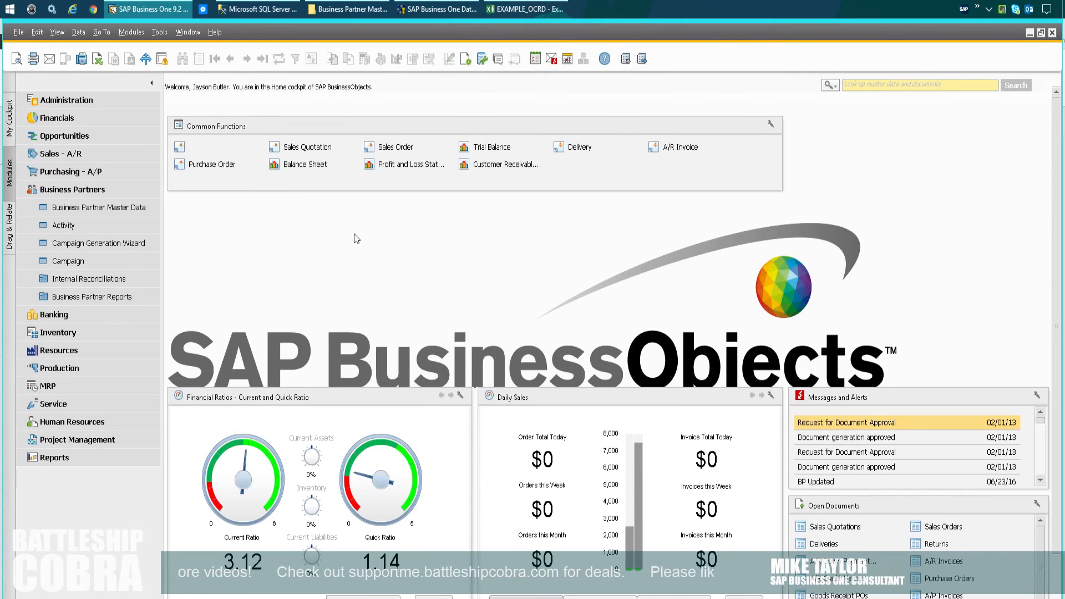
click(99, 207)
key(ctrl+v)
key(Return)
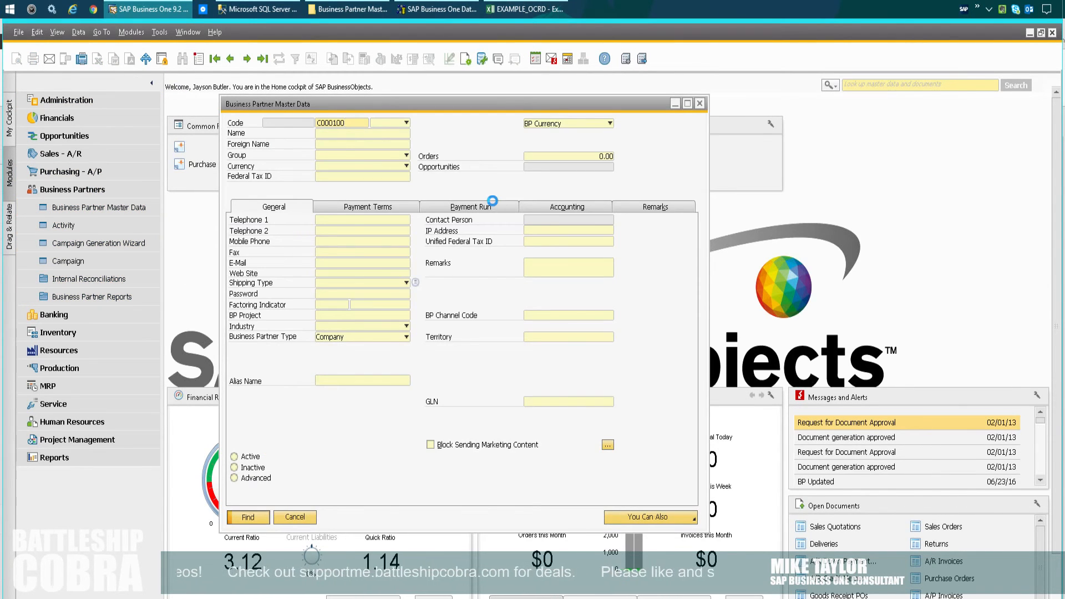
drag(461, 105, 511, 139)
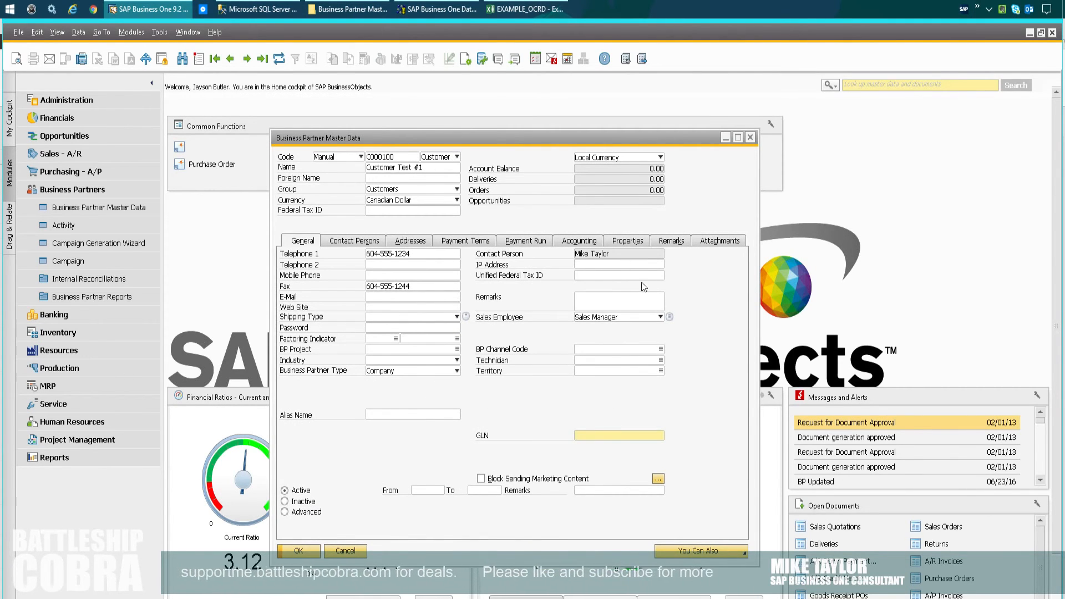
- Check the contact persons and addresses of business partner C000100 and compare the record with the EXAMPLE_OCRD workbook
click(355, 240)
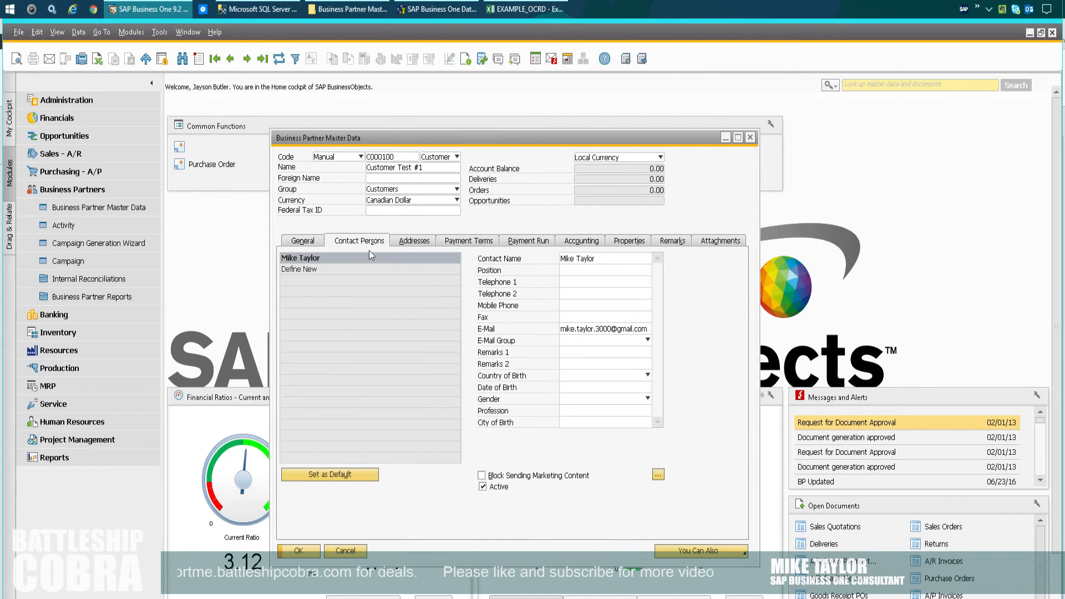
click(404, 239)
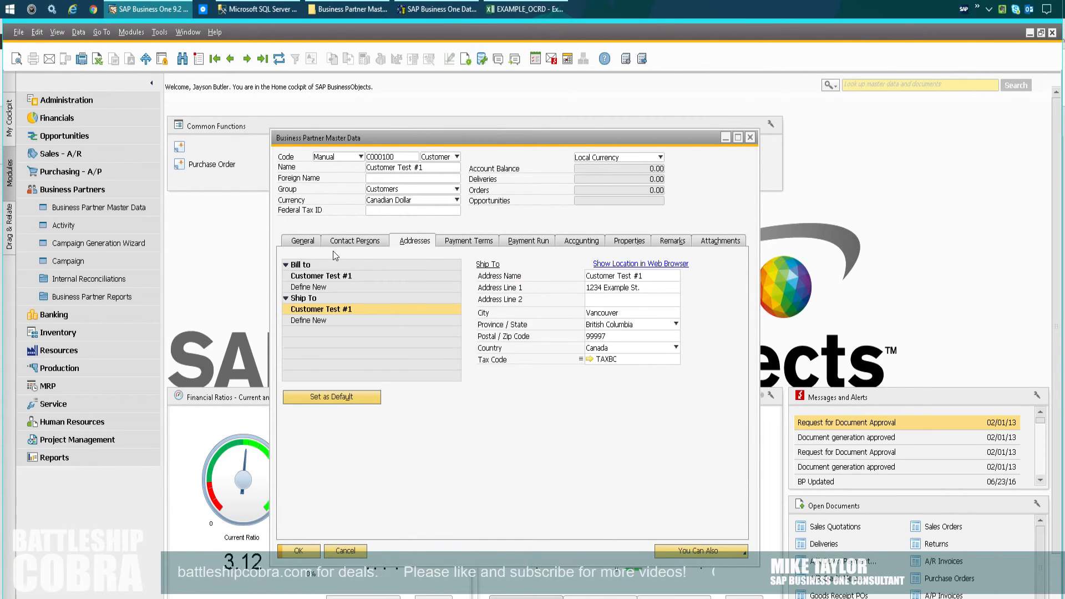
click(521, 8)
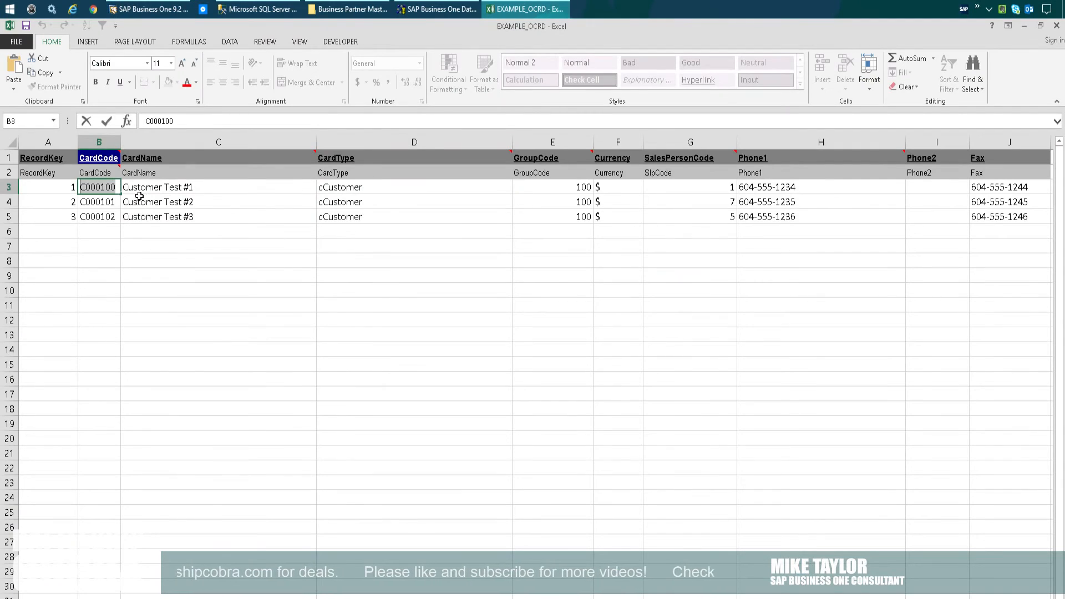
- Return to SAP Business One, check the contact persons and Ship To address of business partner C000102, and close the record
click(150, 9)
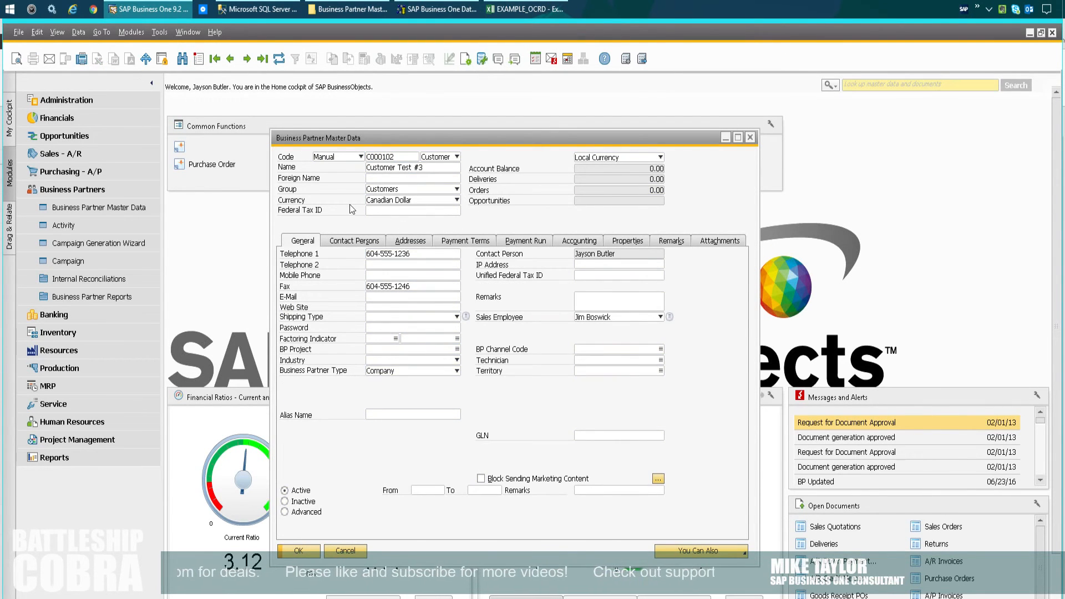
key(alt+s)
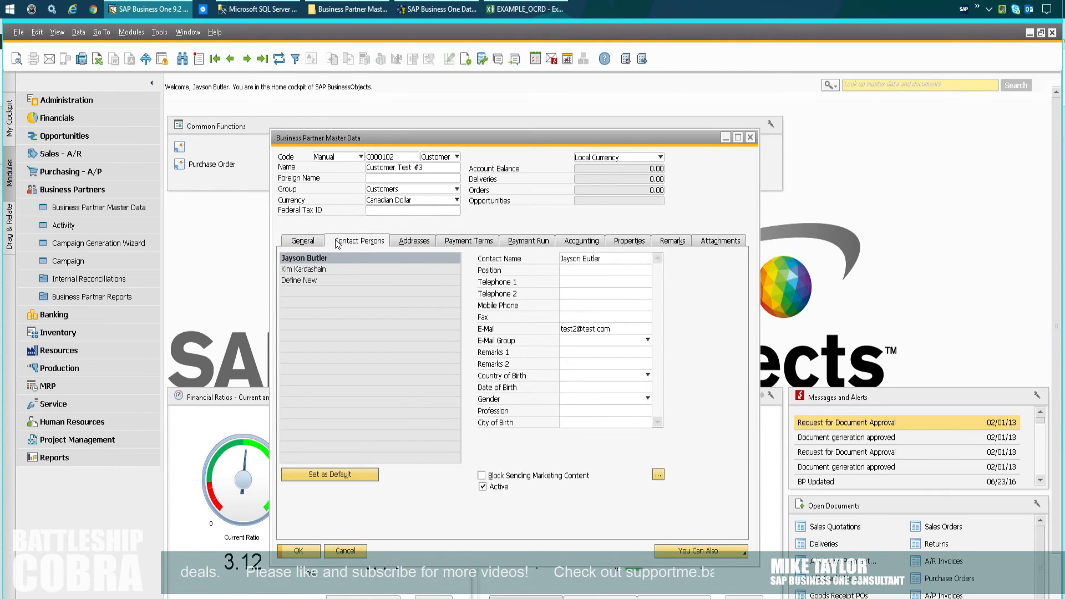
click(334, 269)
click(336, 258)
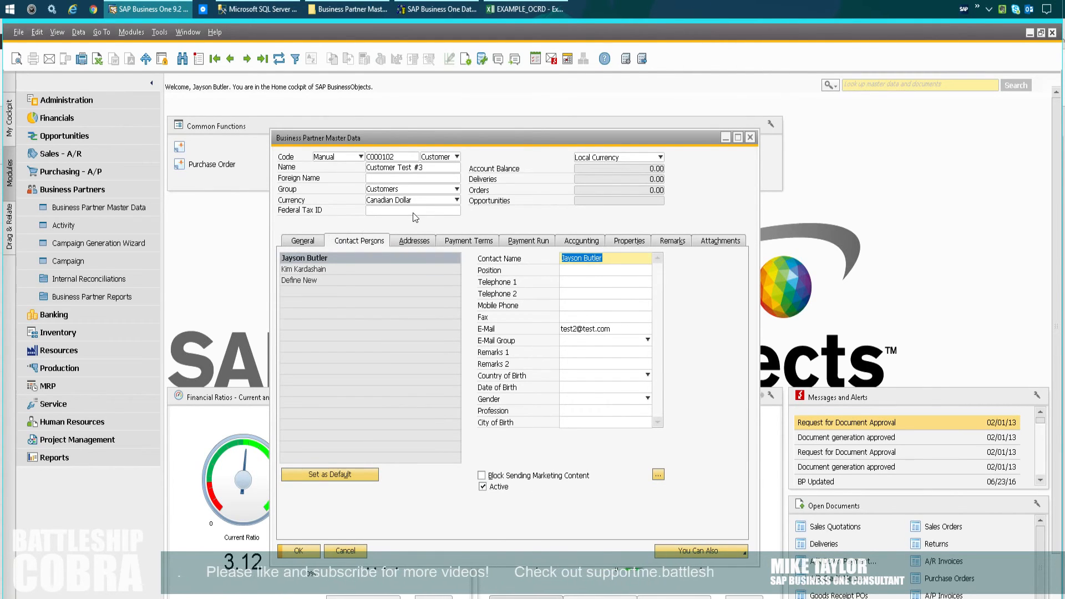
click(414, 240)
click(346, 309)
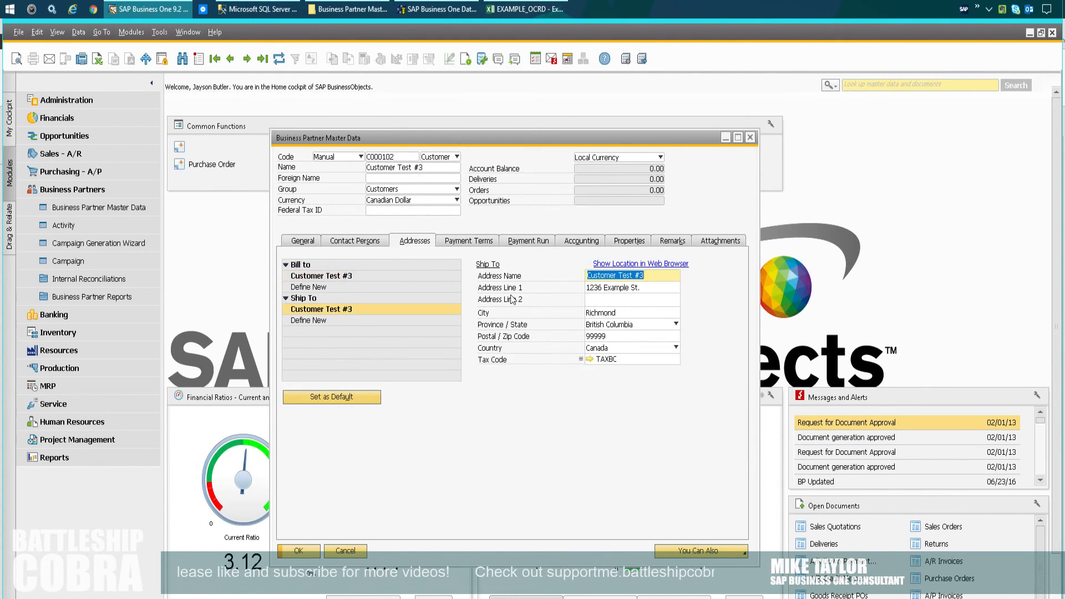
click(345, 551)
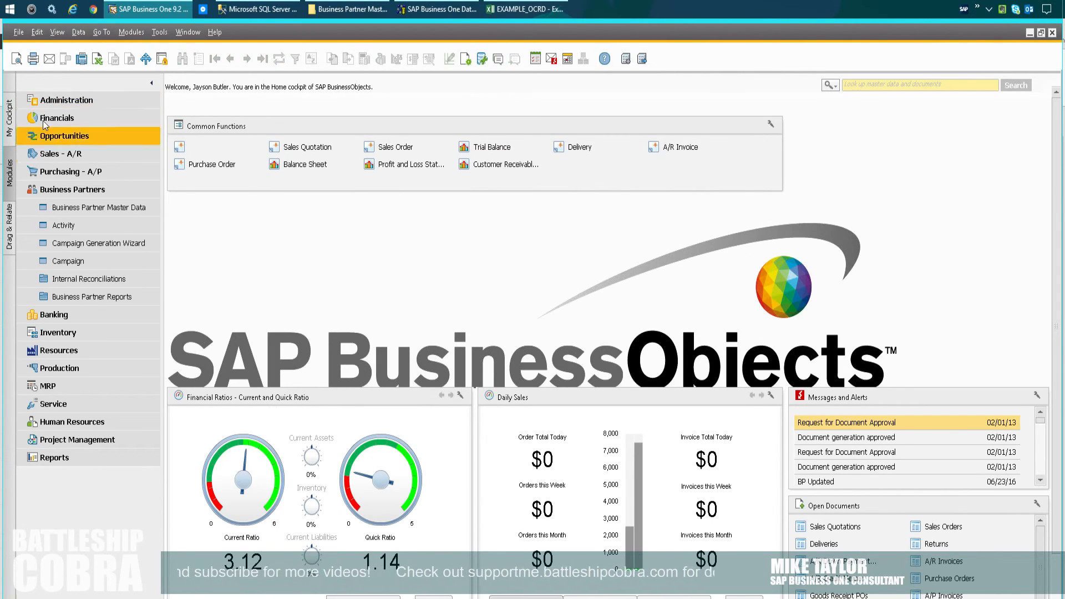
click(1032, 32)
- Change the CardName of C000101 in the EXAMPLE_OCRD workbook to Customer ,Test #2" with a comma and a trailing double quote
click(158, 216)
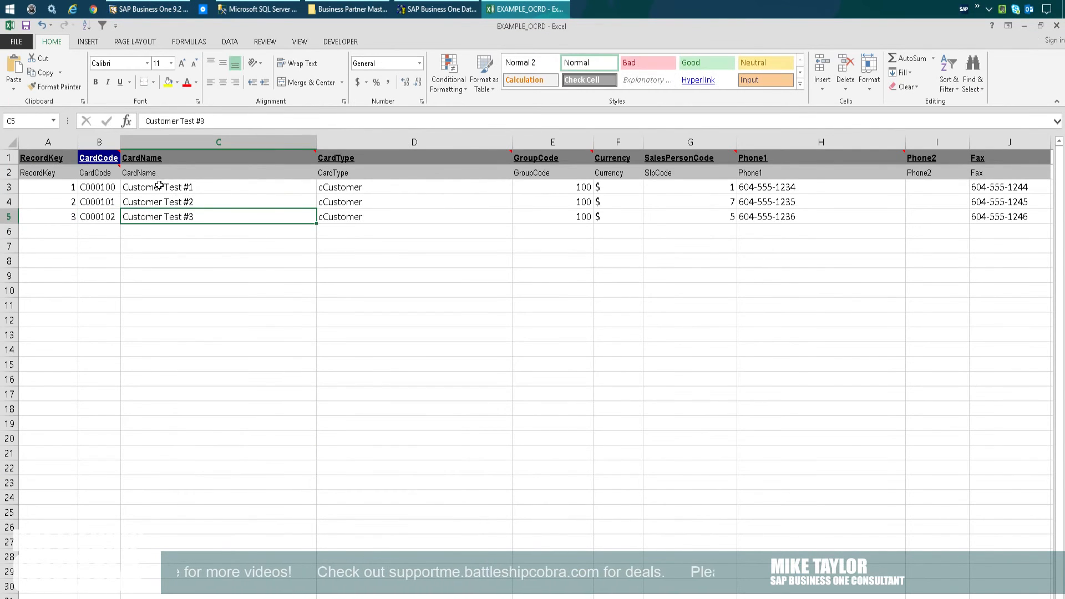
click(160, 203)
text(,)
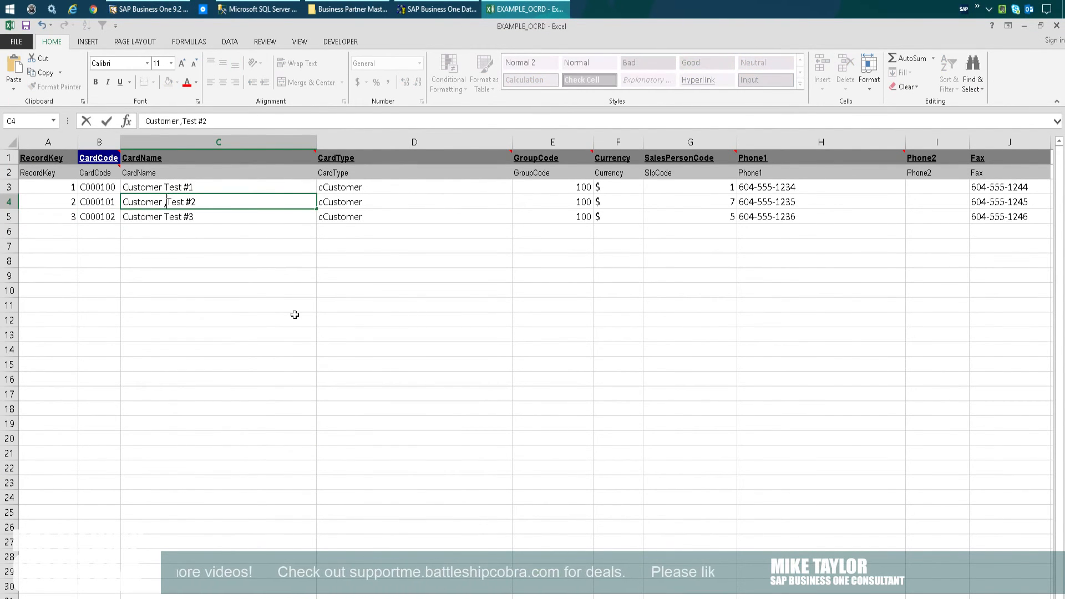
key(Return)
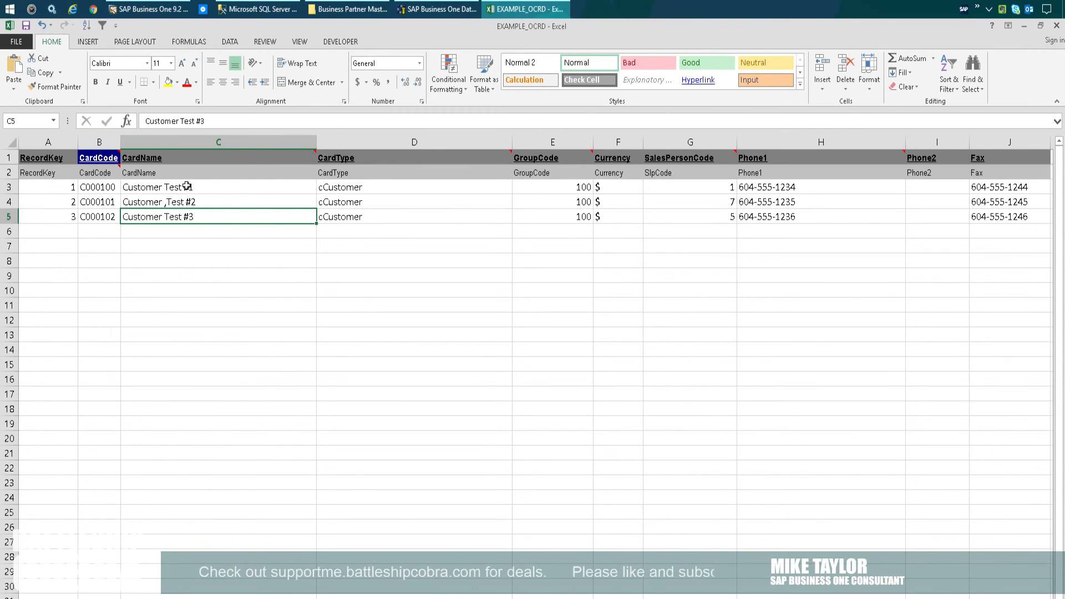
key(Up)
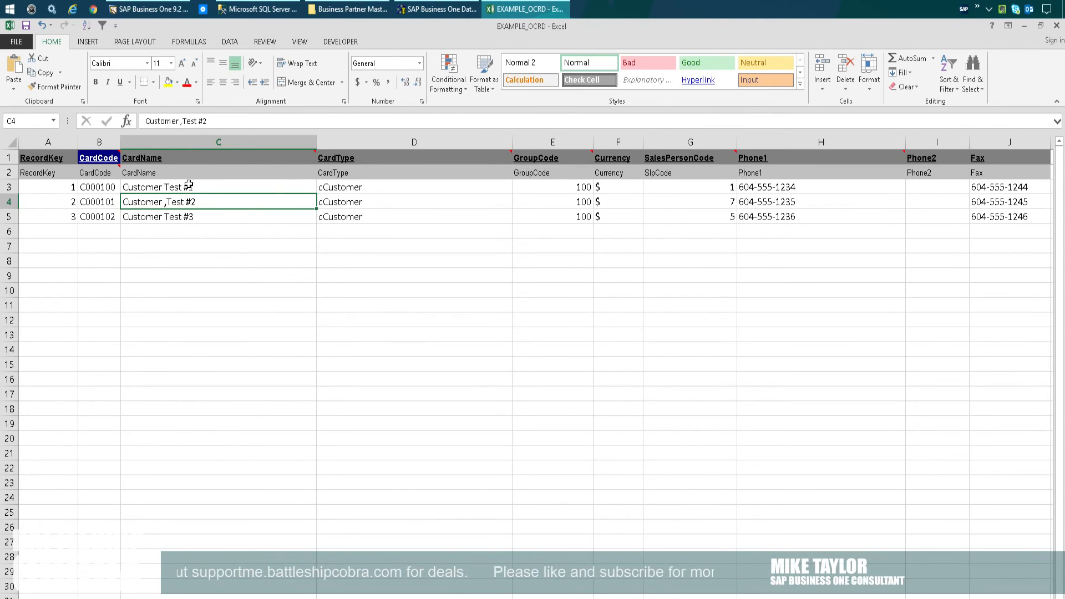
key(F2)
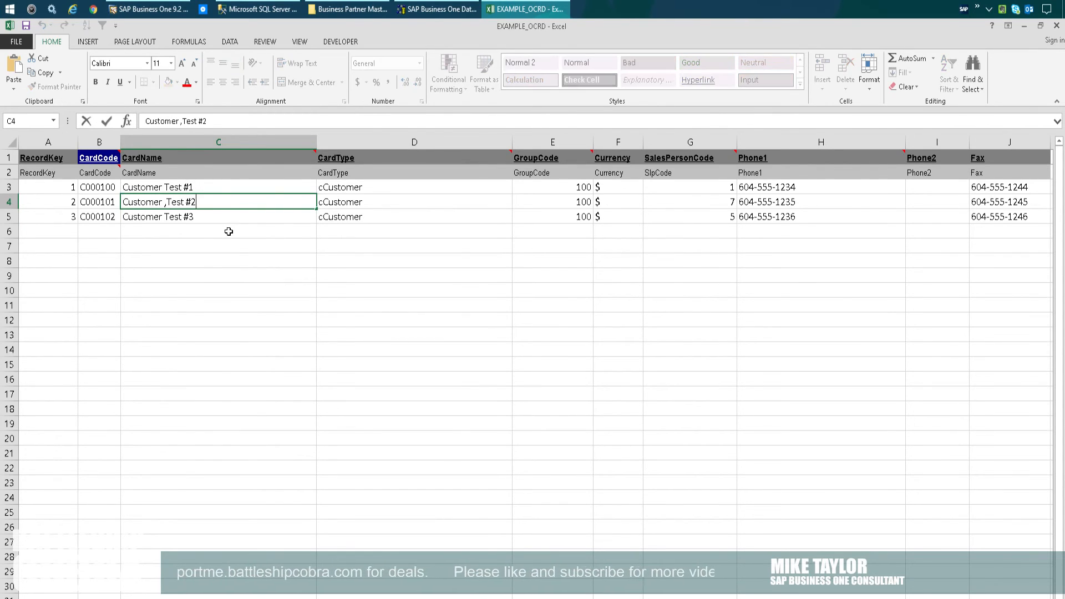
text(")
key(Return)
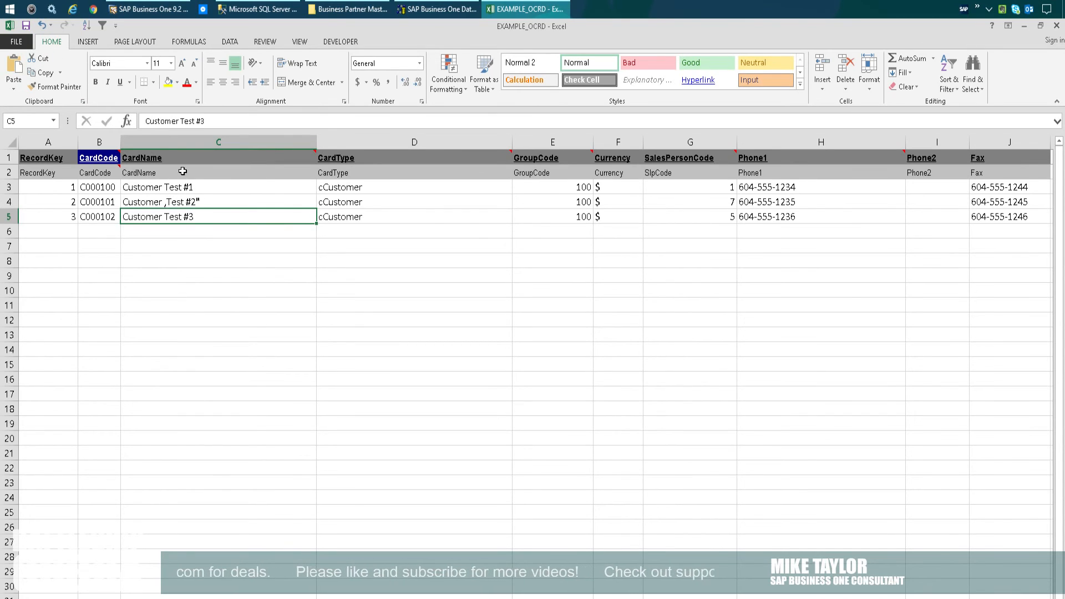
click(203, 202)
click(203, 230)
click(199, 195)
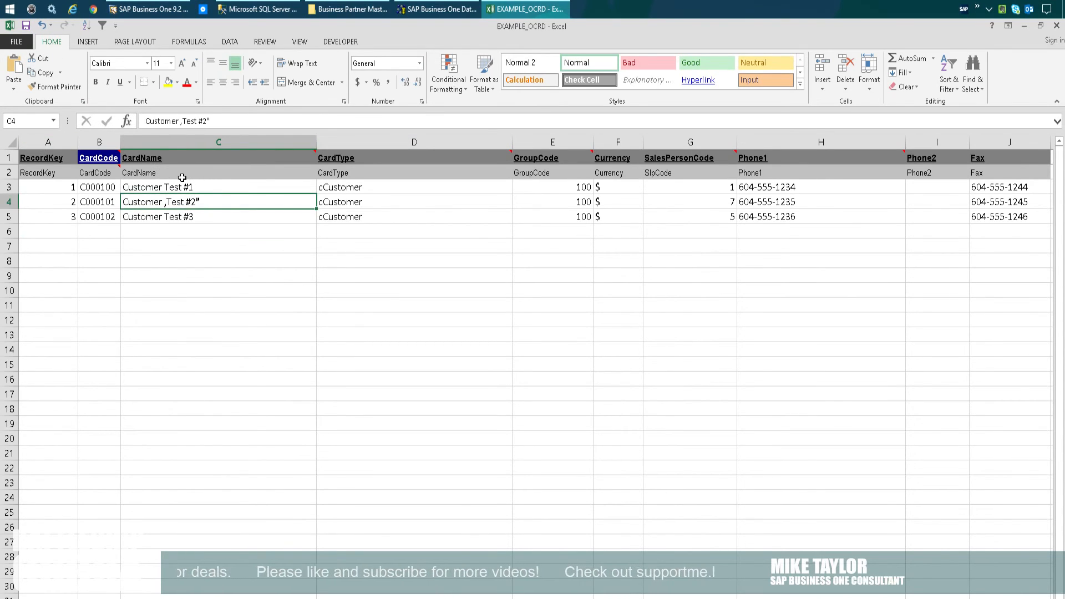
- Save the sheet to the Desktop as Text (Tab delimited), replacing the existing OCRD.txt and keeping that format
click(16, 42)
click(24, 158)
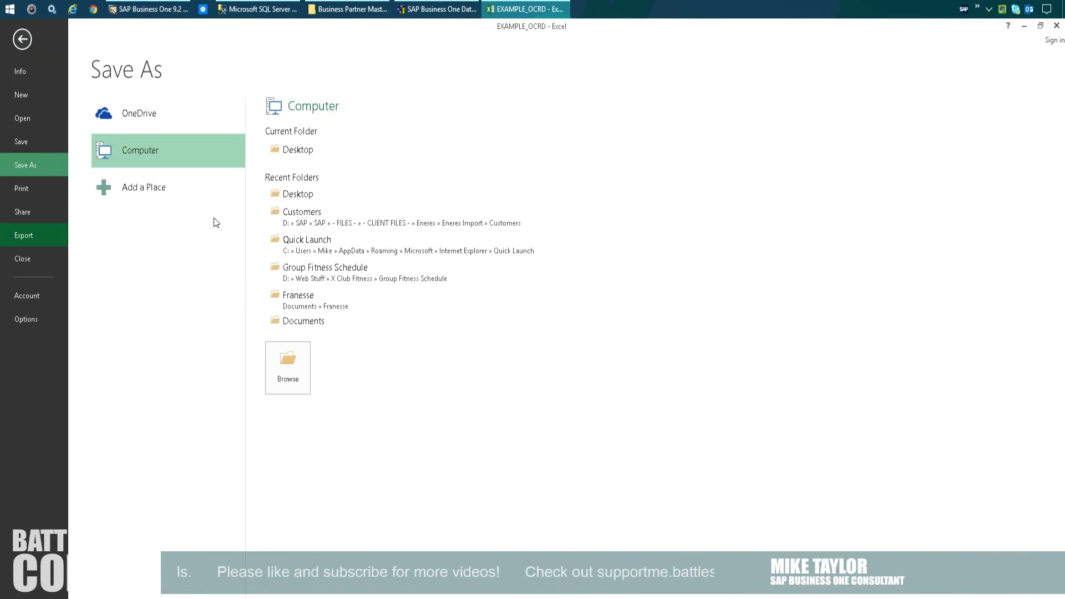
double_click(242, 158)
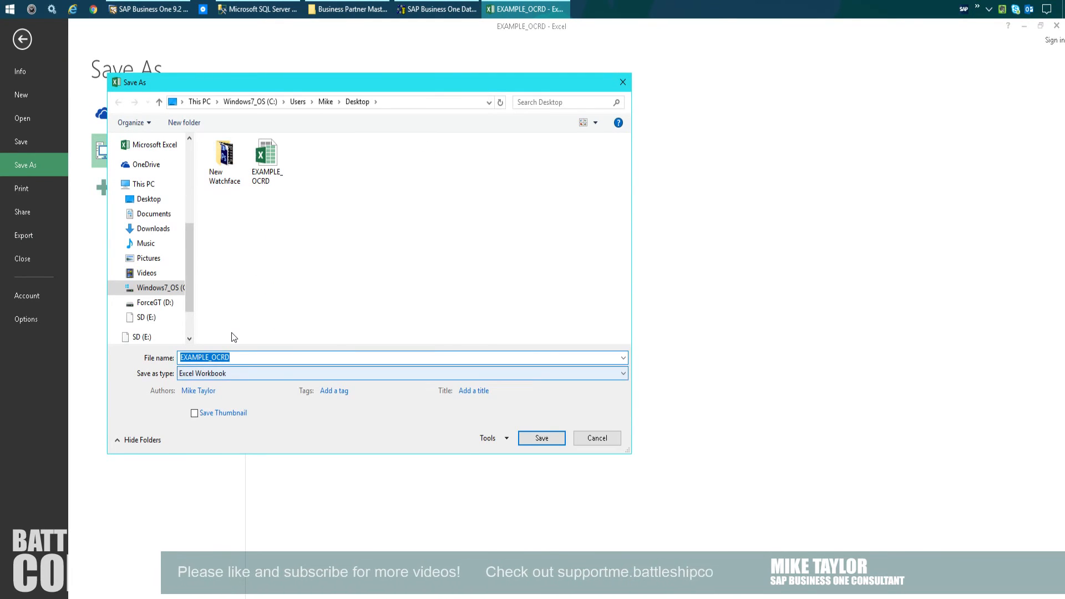
click(231, 374)
key(Down)
key(Down)
key(Down)
key(Down)
key(Down)
key(Return)
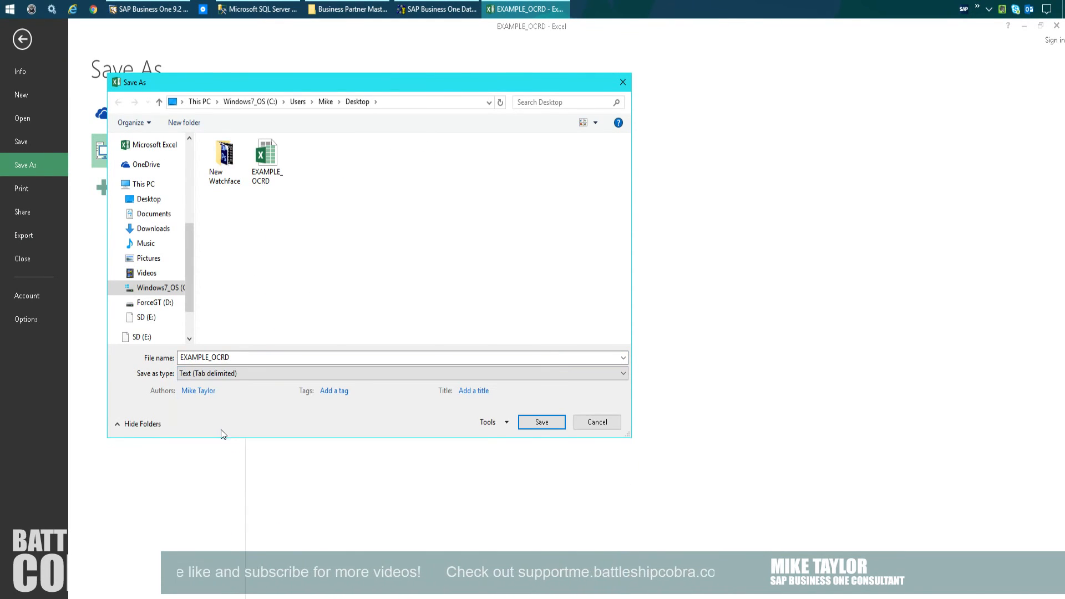
double_click(352, 157)
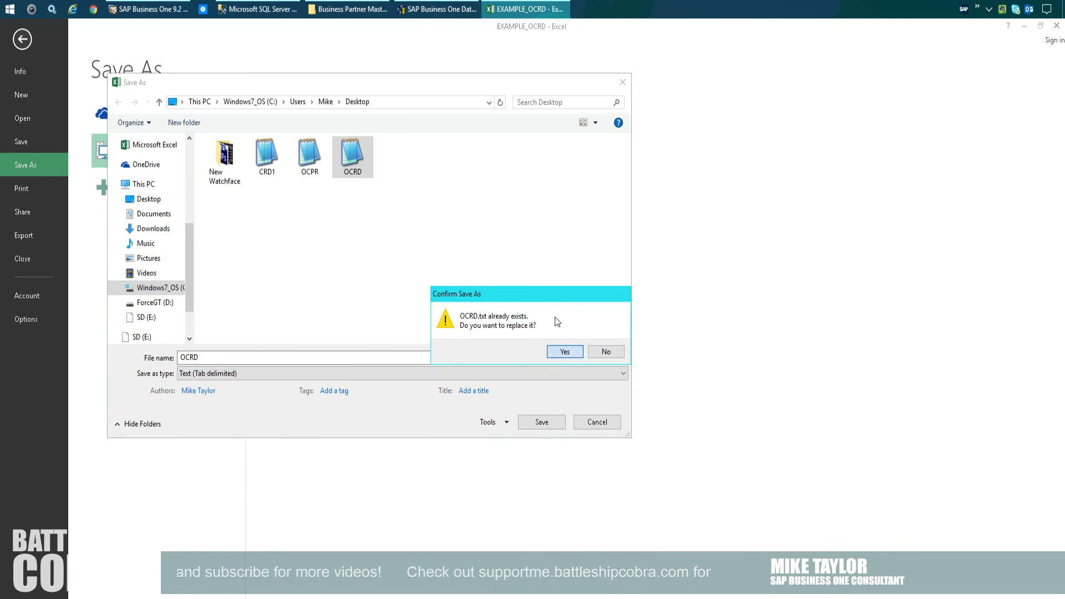
click(564, 352)
key(Return)
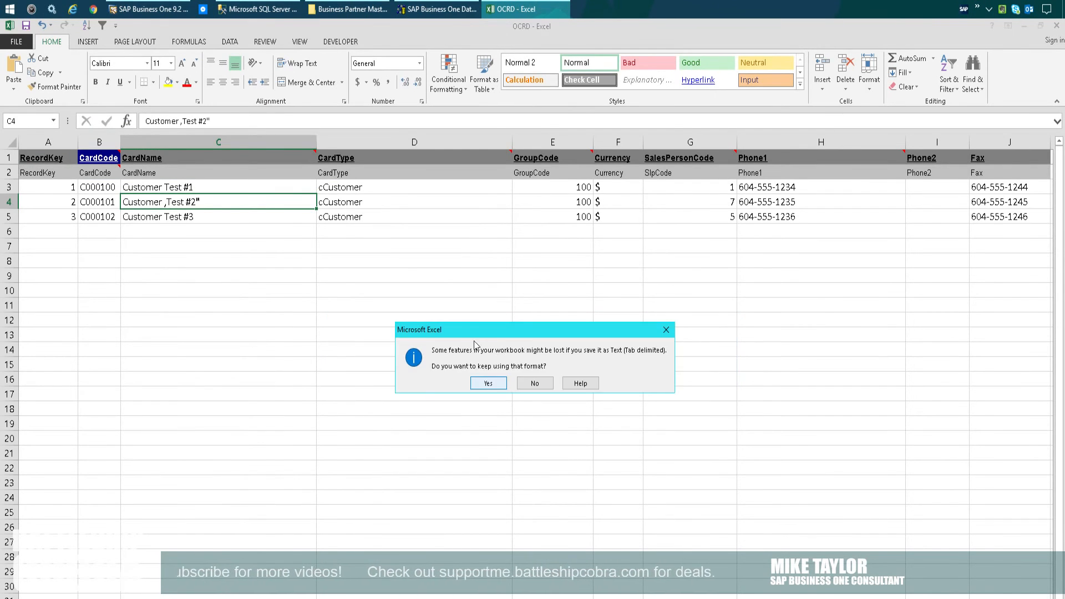
key(Return)
- Open OCRD.txt from the desktop in Notepad2, examine how the C000101 CardName is exported, and close the file
click(1025, 26)
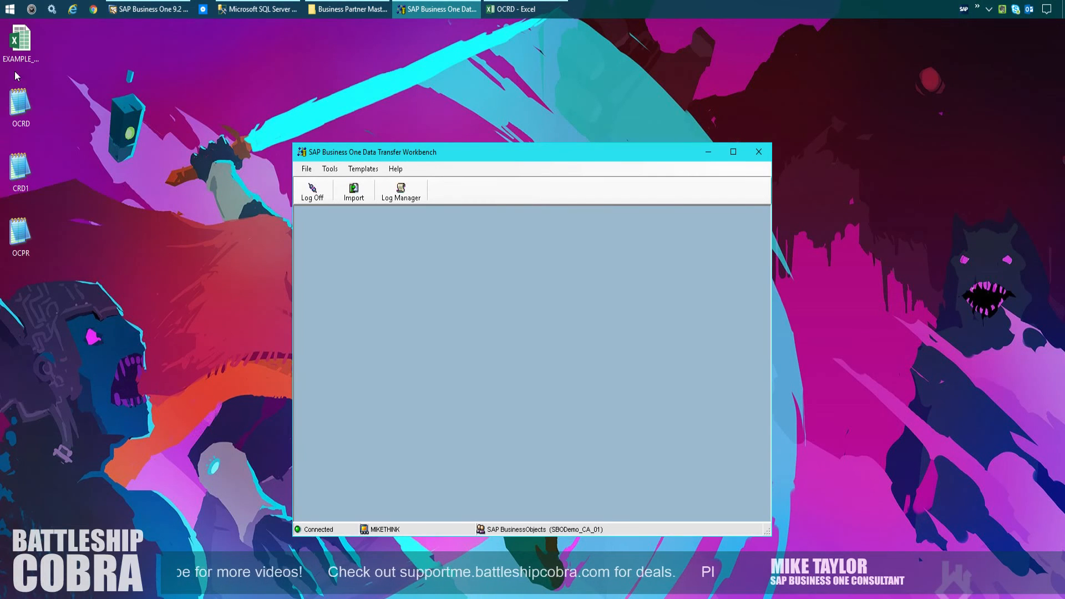
double_click(20, 106)
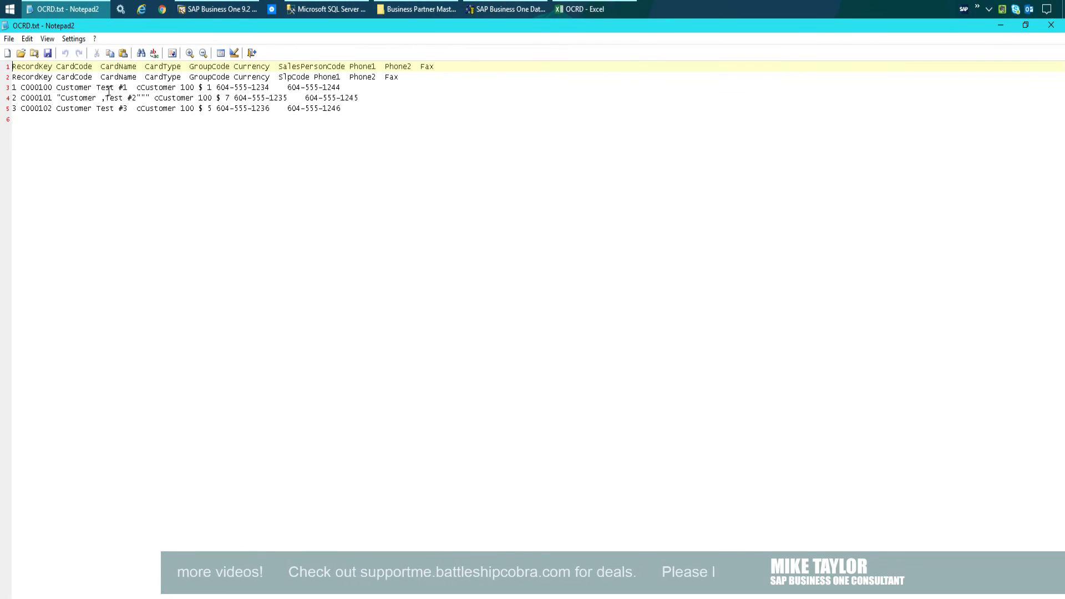
drag(57, 88, 150, 89)
key(Left)
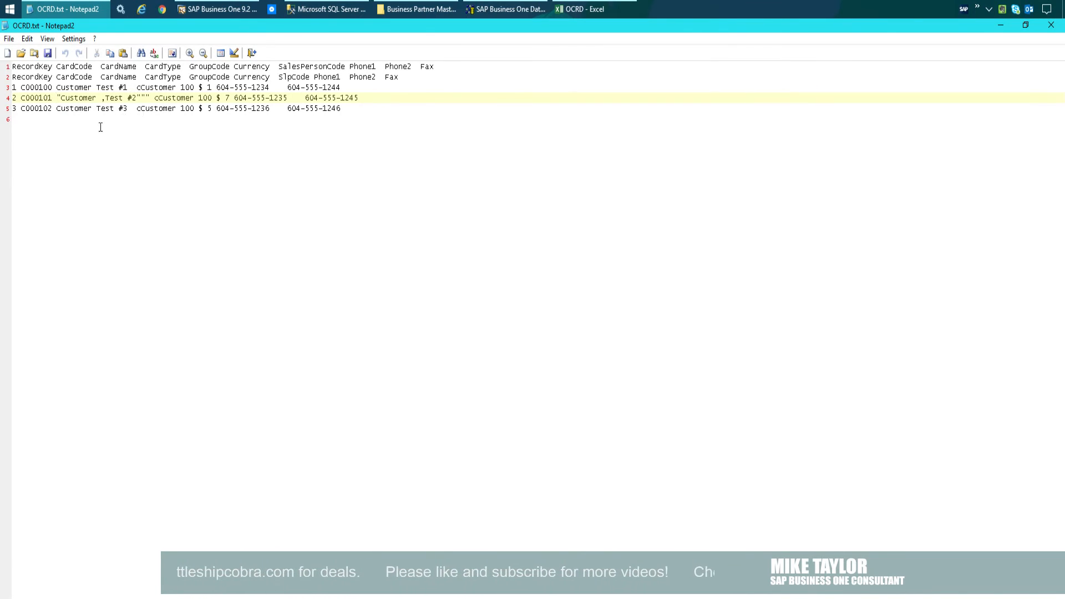
click(1052, 25)
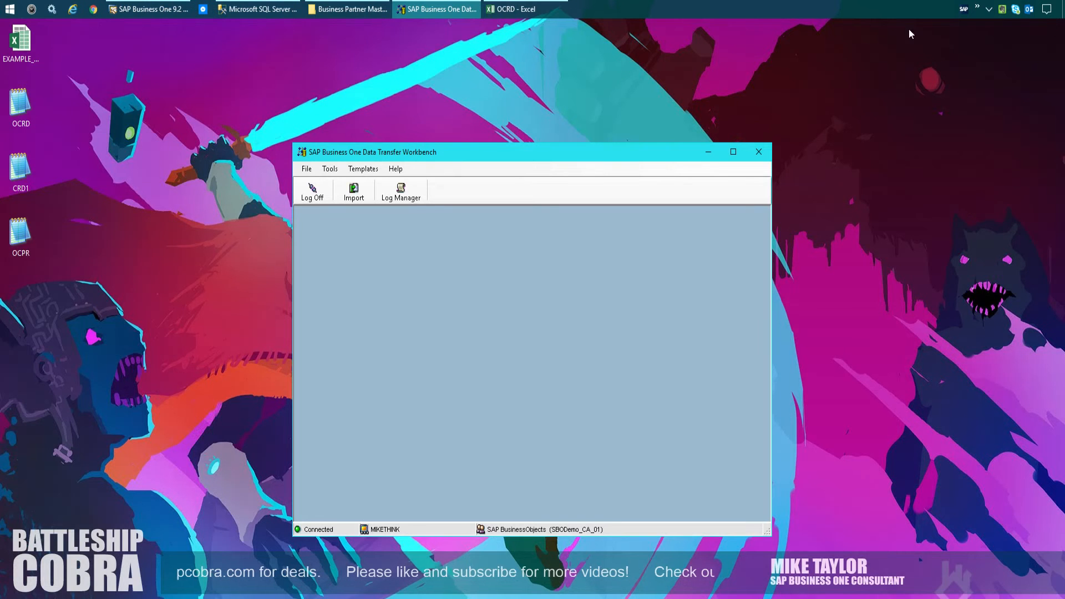
- Close the OCRD text file in Excel and reopen the EXAMPLE_OCRD workbook from the desktop
click(522, 9)
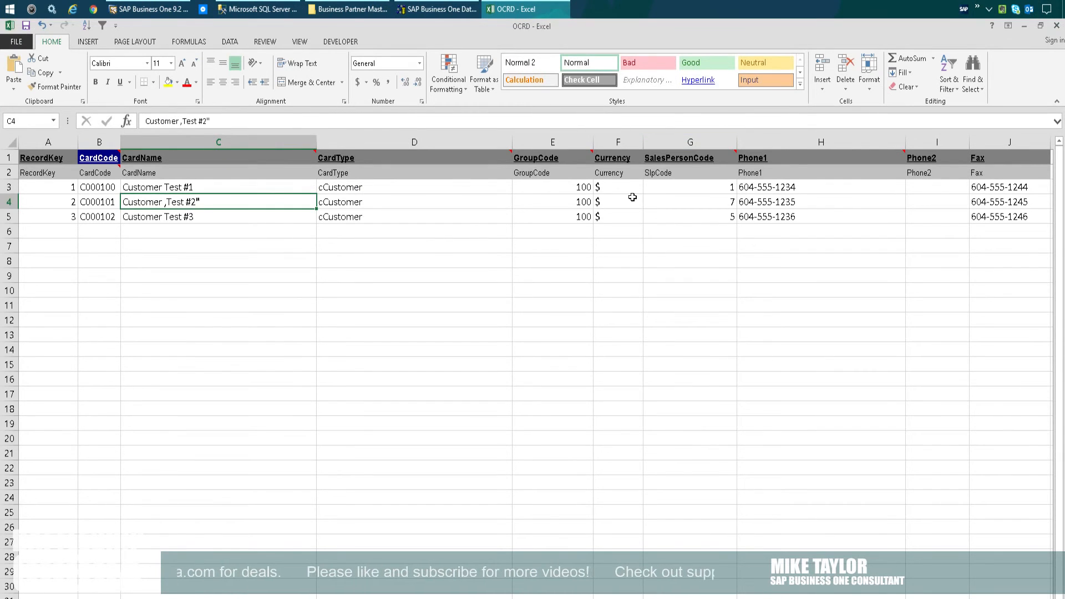
click(1056, 25)
click(532, 361)
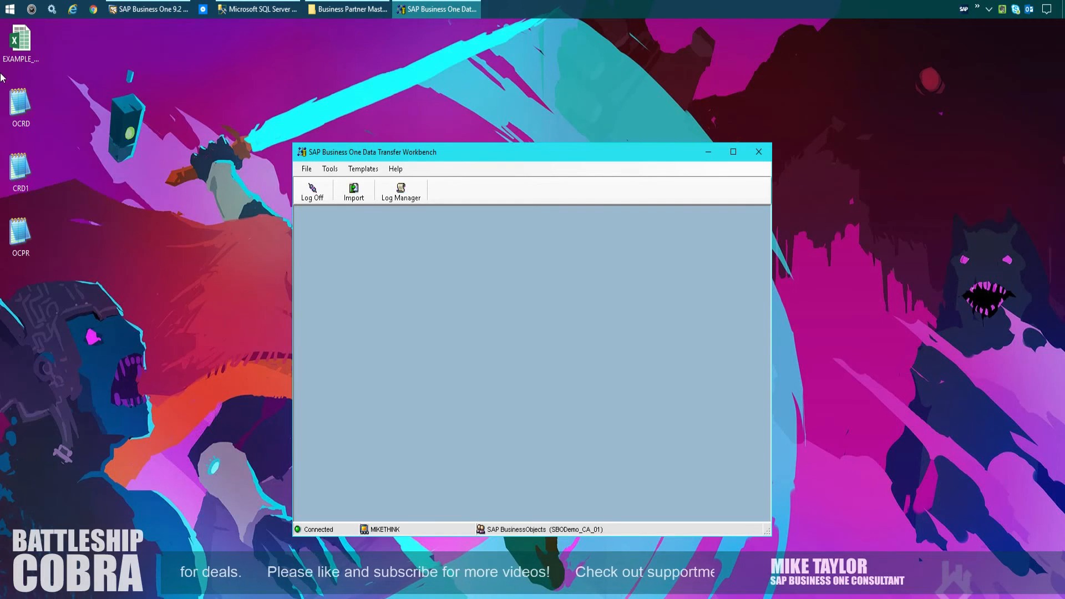
double_click(20, 42)
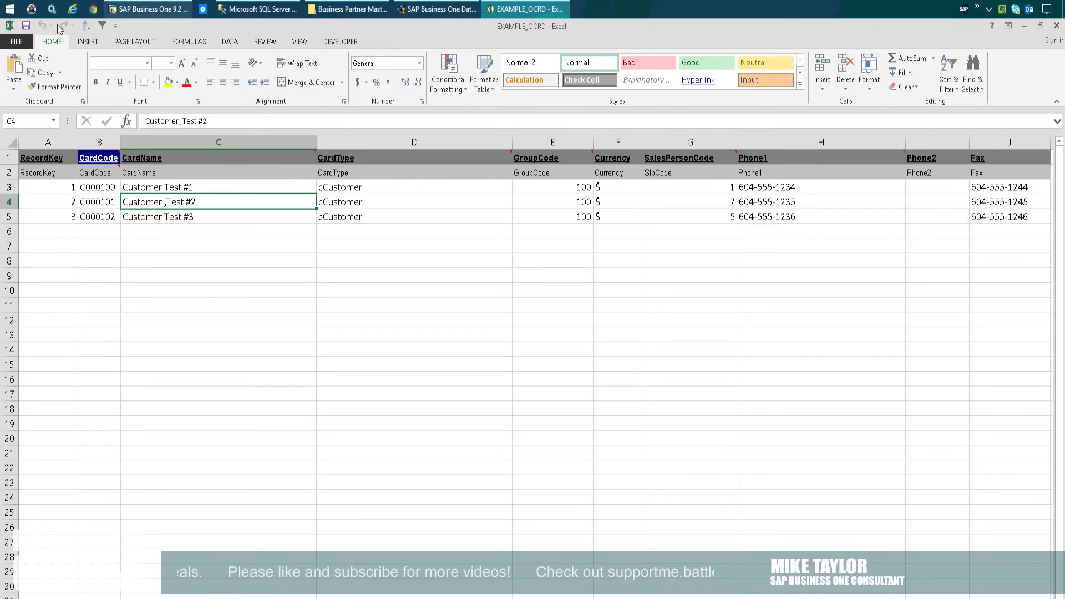
- Add a trailing double quote to the CardName of C000101 so it reads Customer ,Test #2"
key(Down)
key(Down)
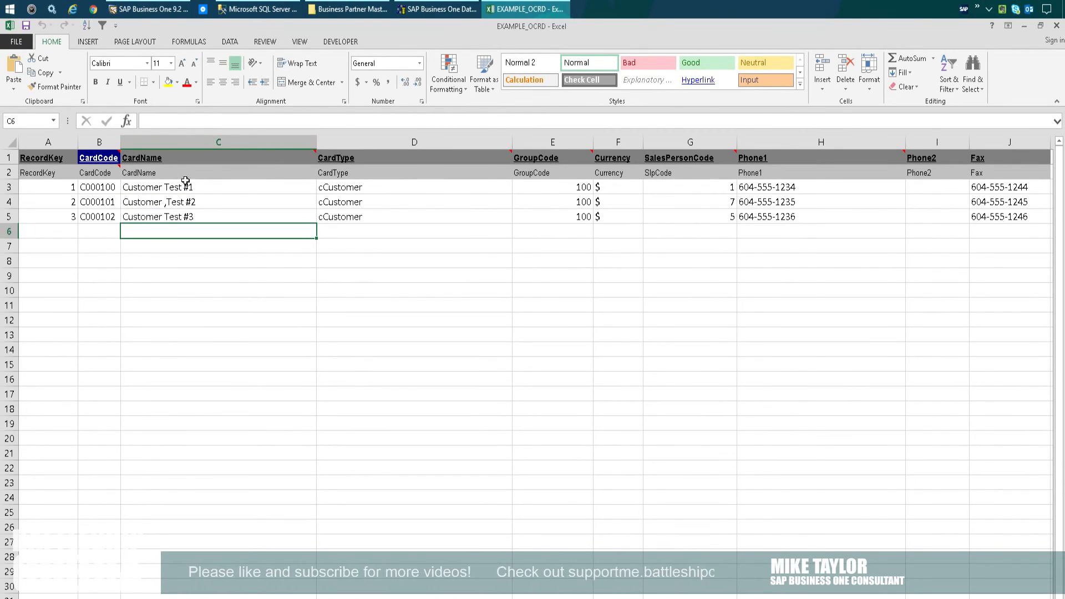
key(Up)
key(Up)
double_click(205, 181)
key(Return)
key(F2)
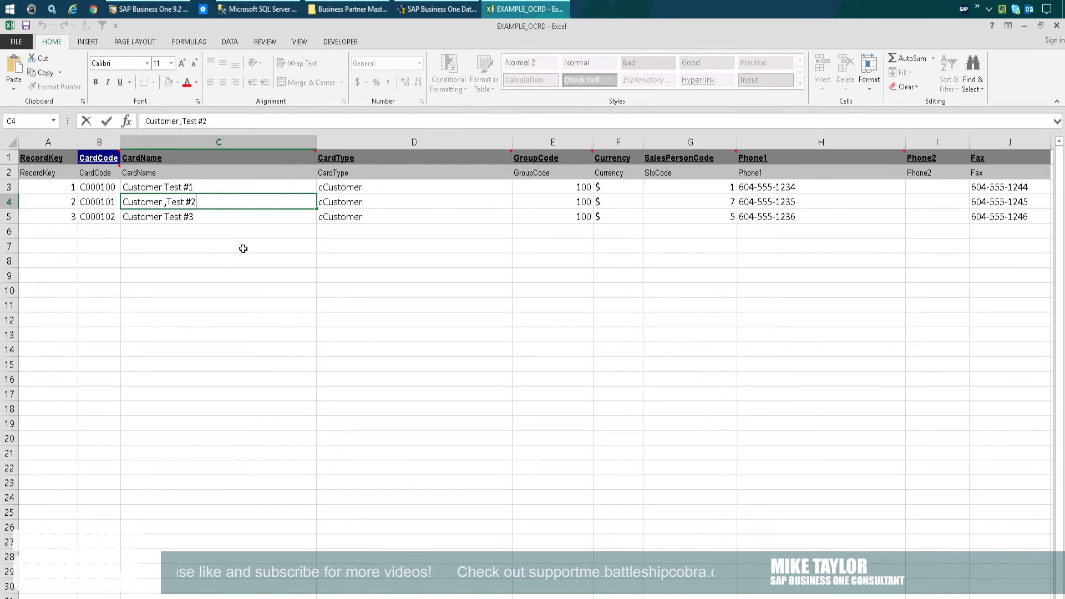
text(")
key(Return)
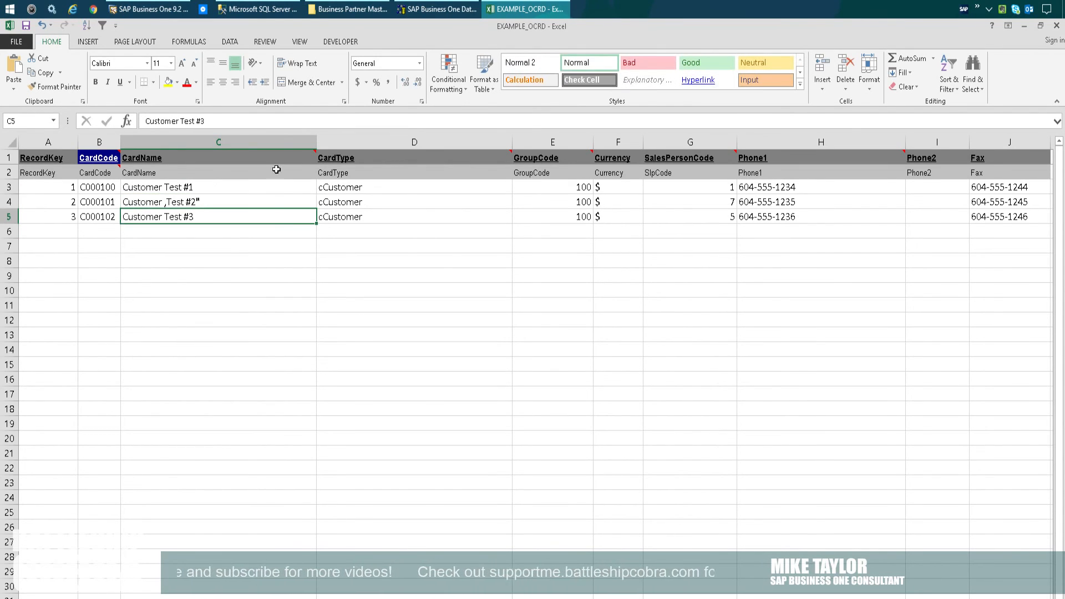
- Remove the comma and the trailing double quote from the CardName of C000101 so it reads Customer Test #2
key(Up)
key(F2)
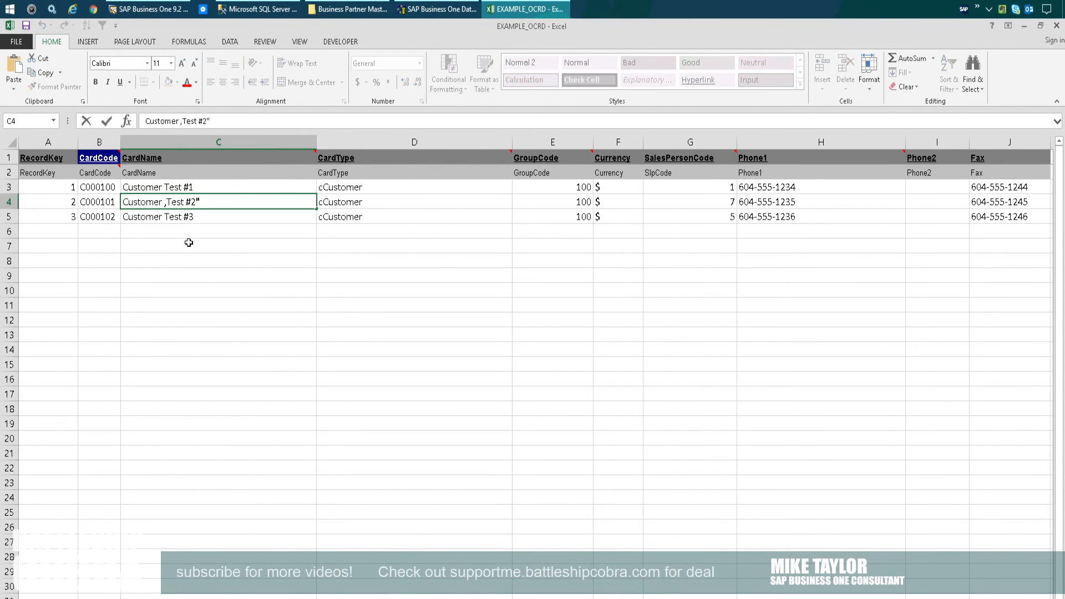
key(Delete)
key(Return)
key(Up)
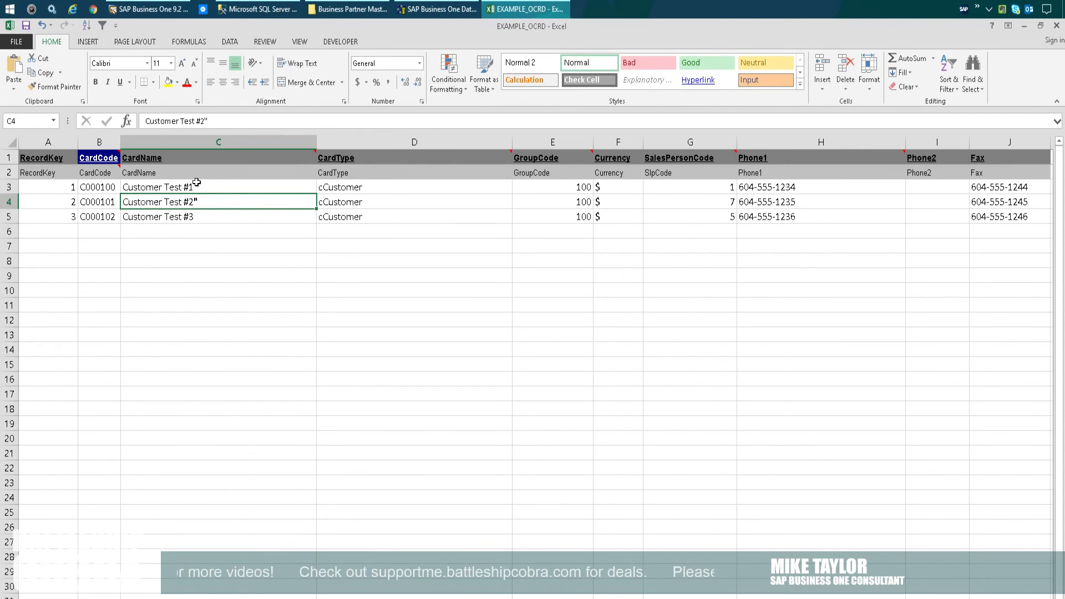
key(F2)
key(BackSpace)
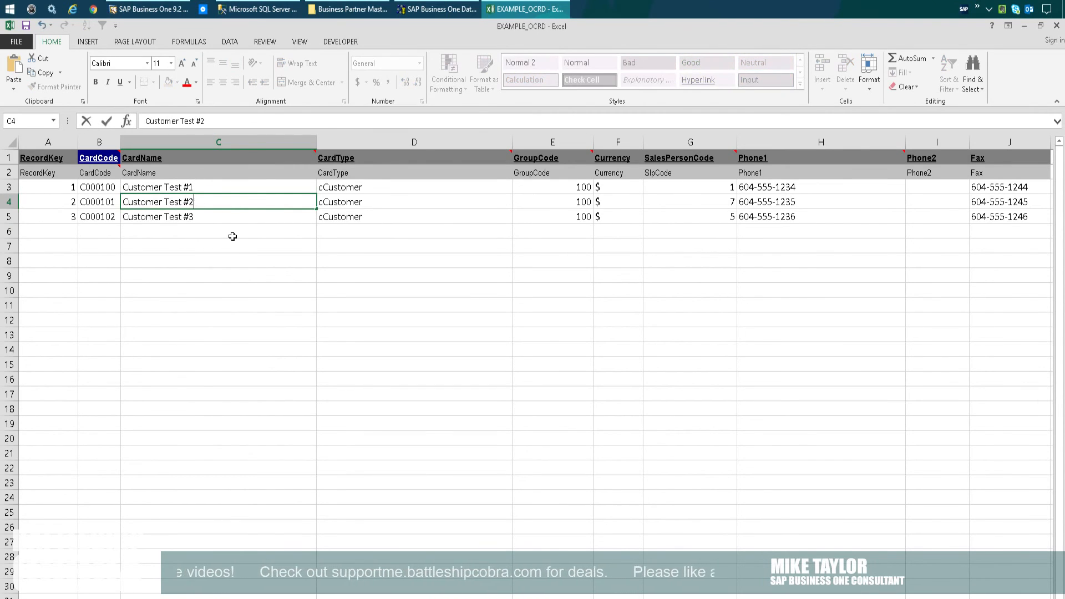
key(Return)
- Insert a comma before Test in the CardName of C000101 so it reads Customer ,Test #2
double_click(166, 202)
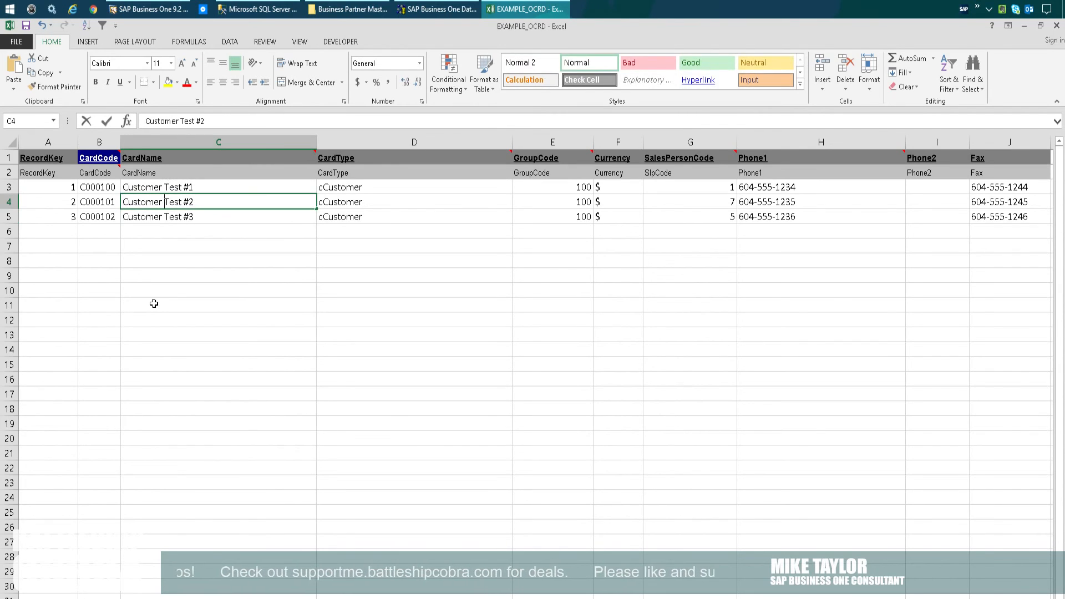
text(,)
key(Return)
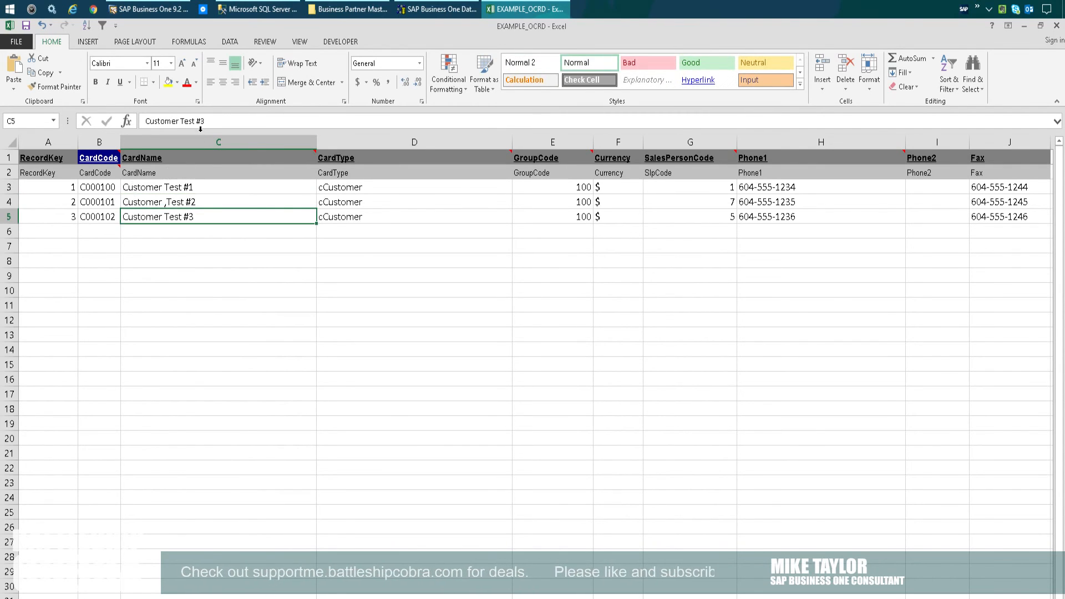
- Replace every comma in the CardName column with a tilde (~)
click(218, 142)
key(ctrl+h)
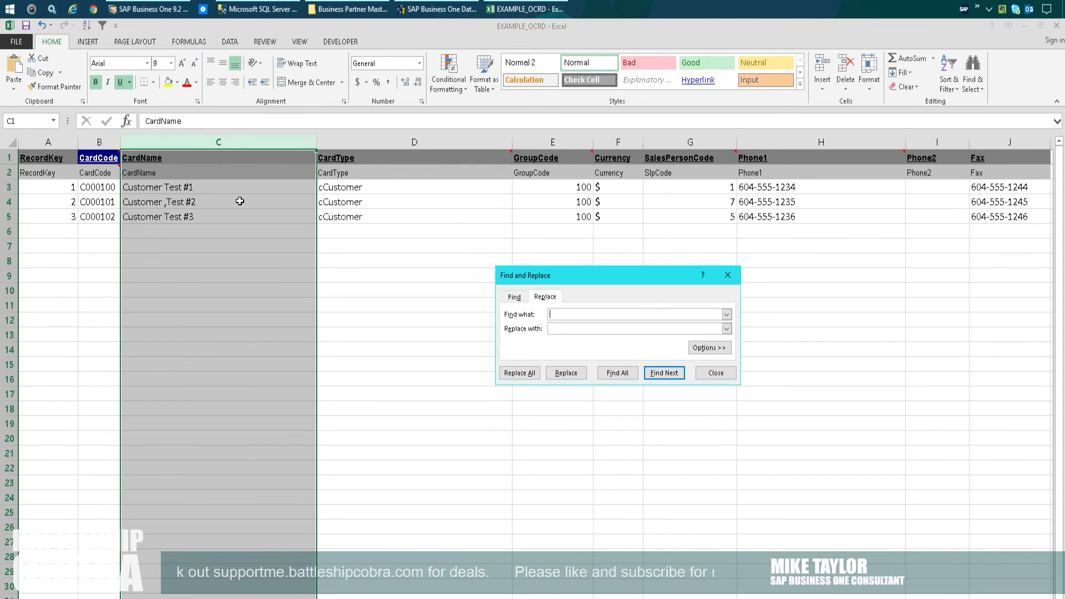
drag(519, 275, 371, 256)
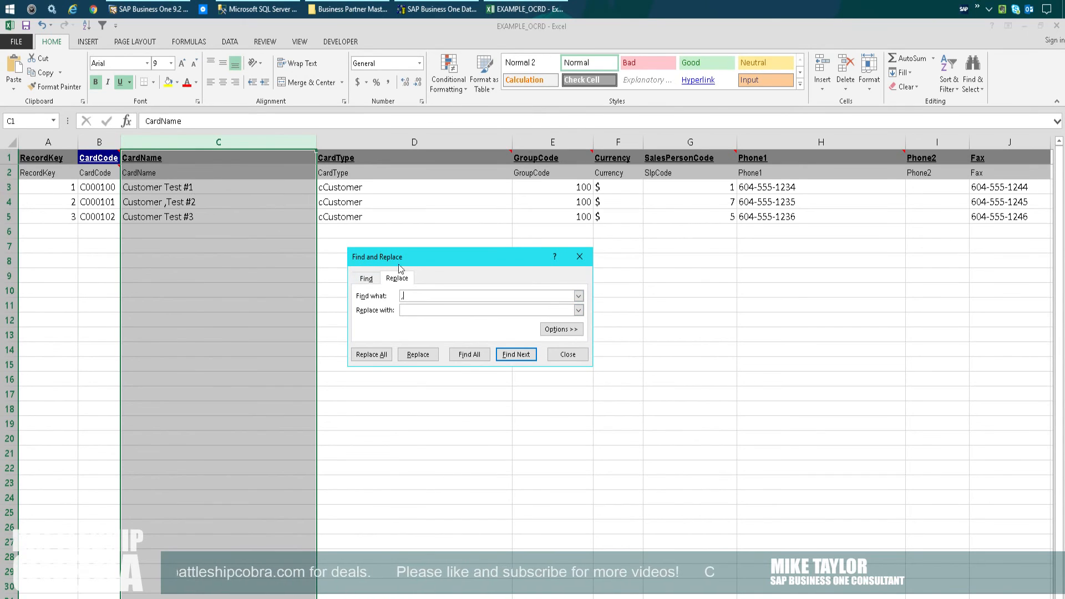
key(Tab)
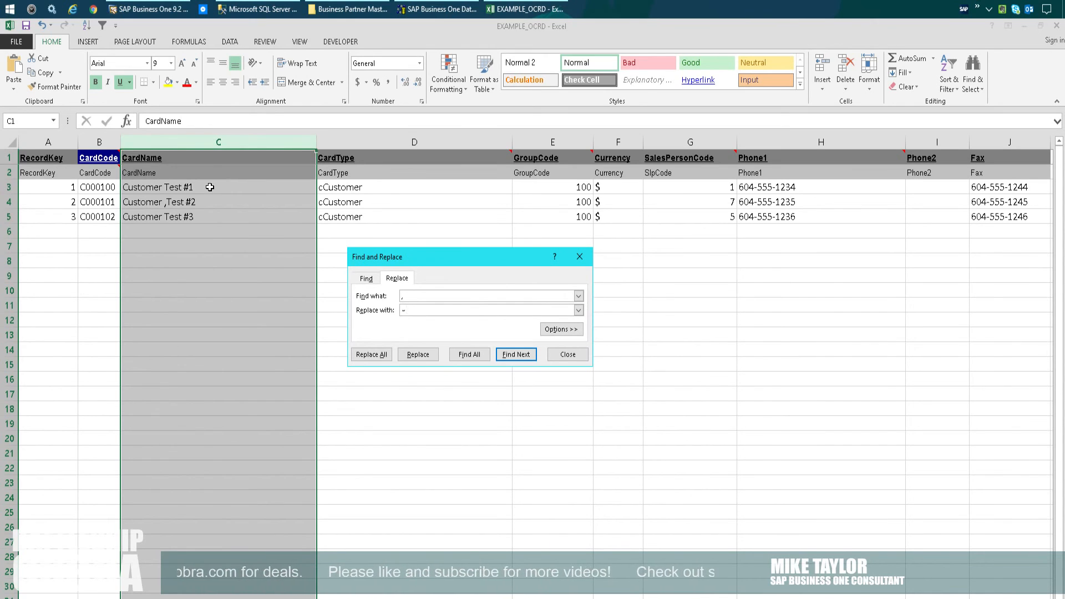
click(371, 354)
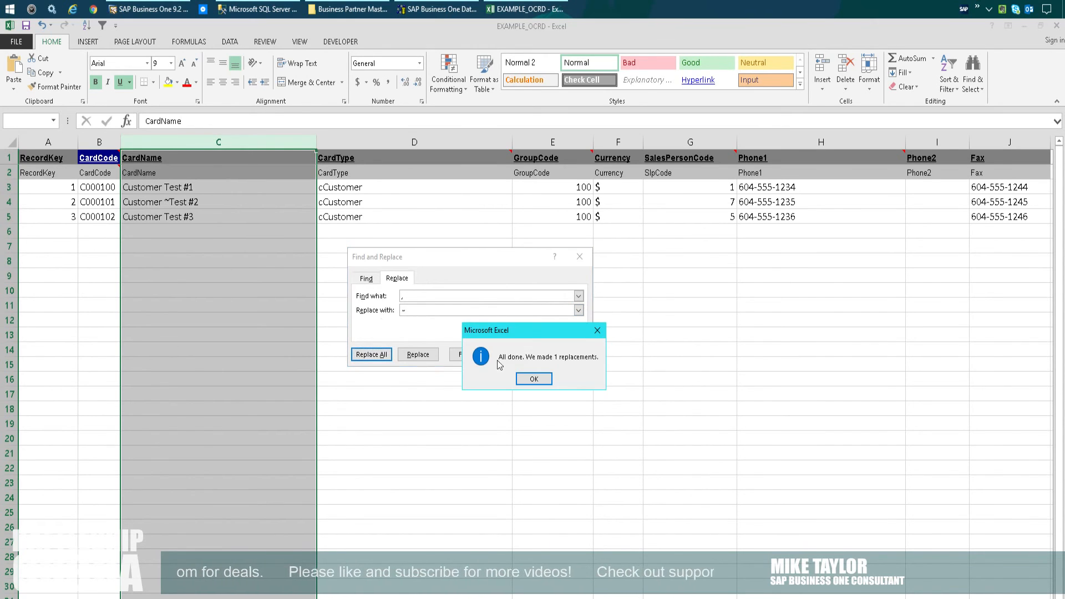
key(Return)
click(560, 354)
click(414, 364)
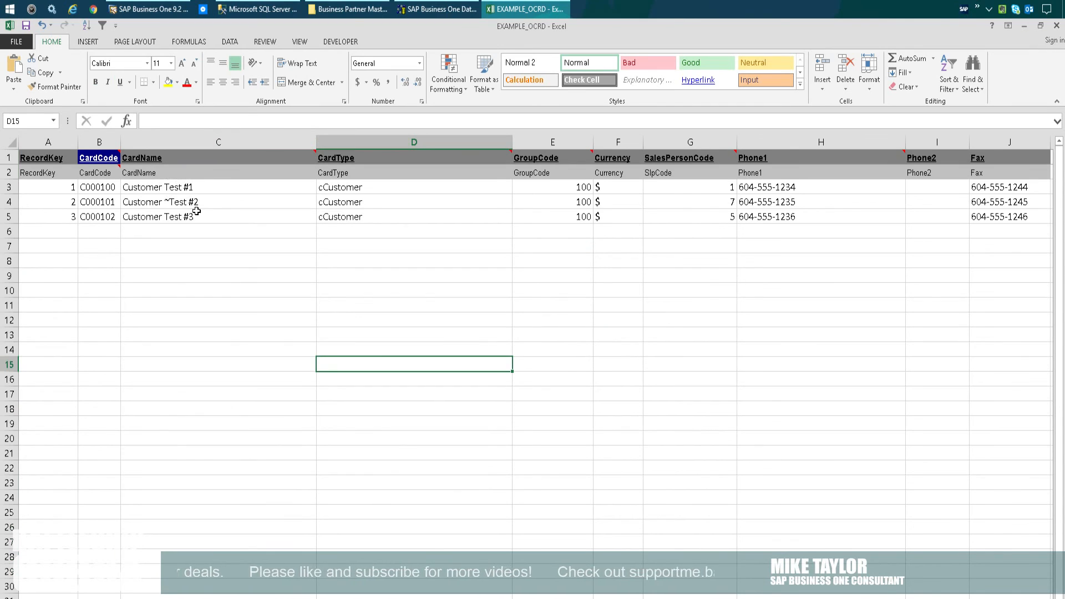
- Save the sheet to the Desktop as Text (Tab delimited), overwriting OCRD.txt and keeping the text format
click(17, 42)
click(28, 165)
double_click(139, 145)
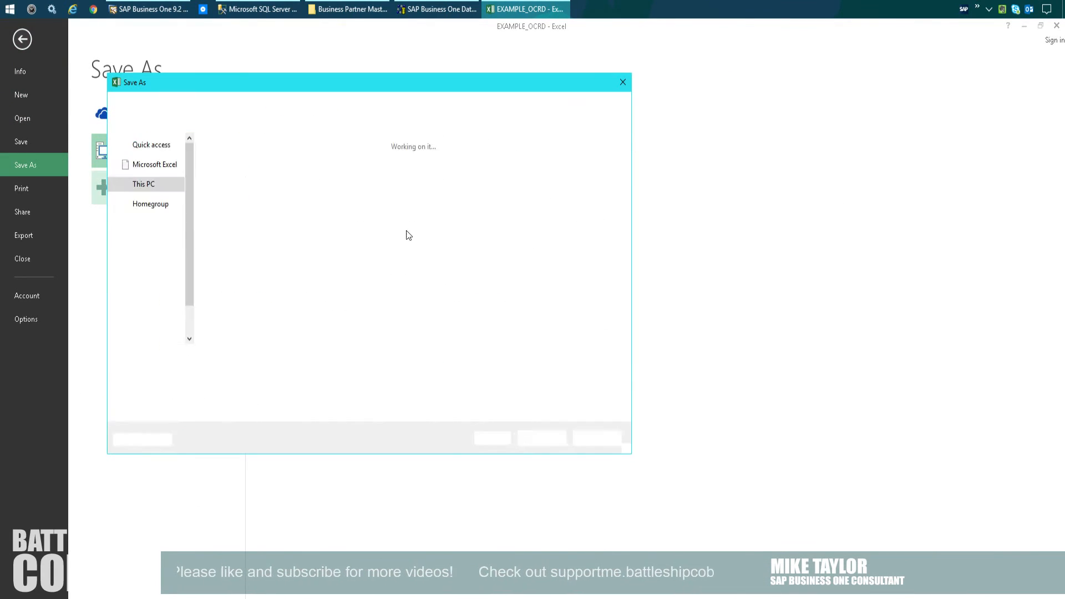
click(233, 374)
click(233, 478)
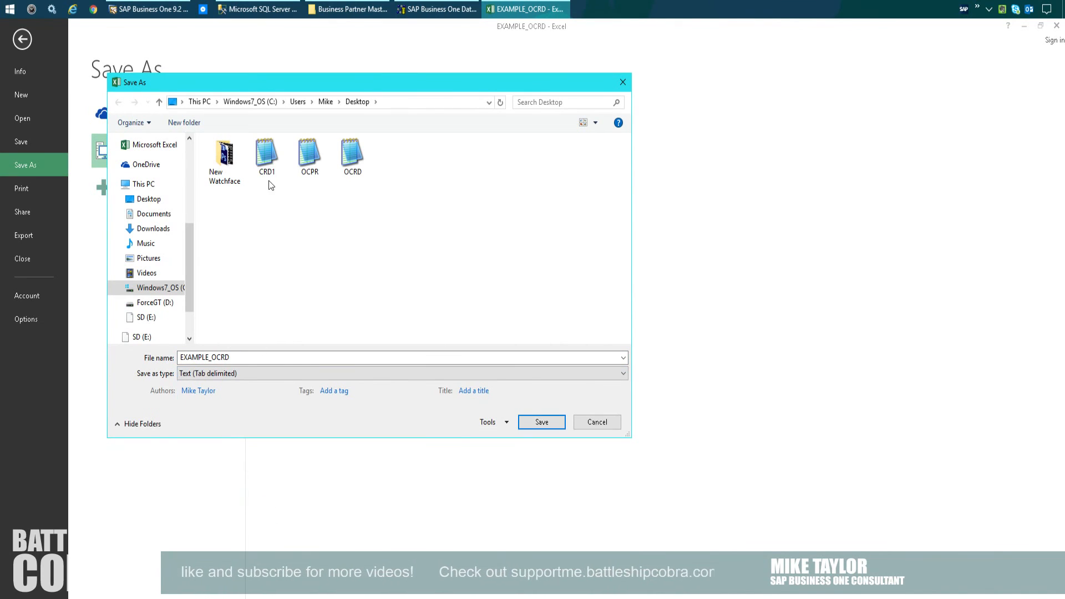
double_click(353, 157)
click(563, 350)
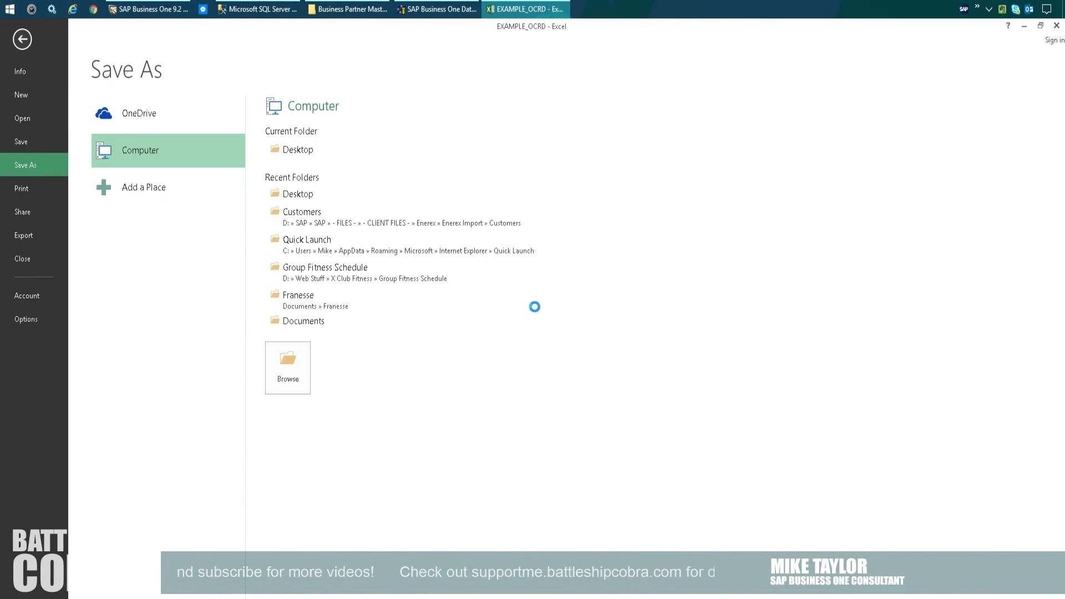
key(Return)
key(Return)
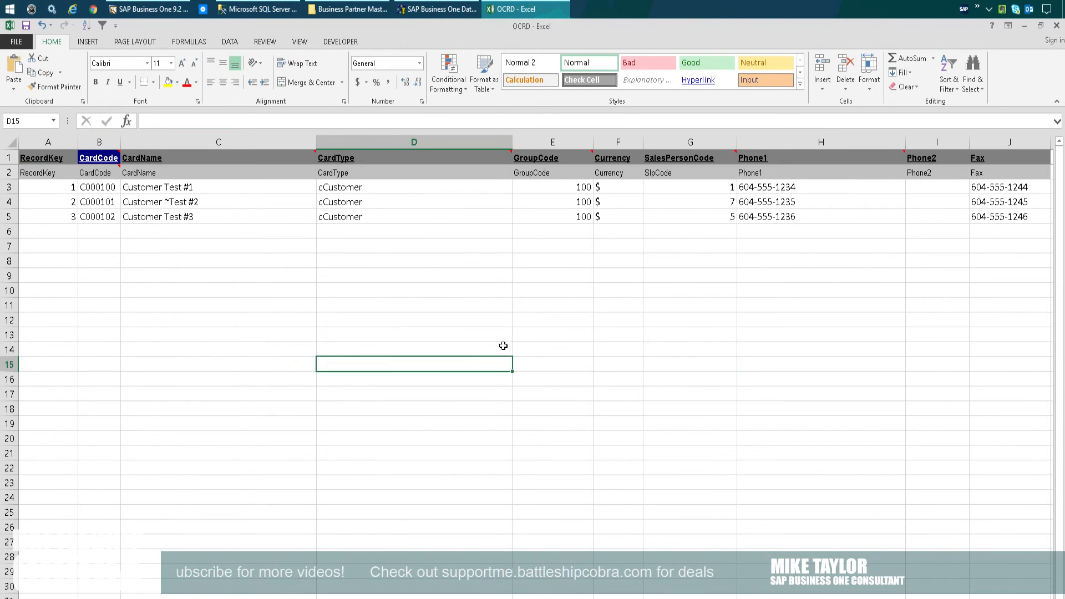
- Close the OCRD sheet in Excel and open OCRD.txt from the desktop in Notepad2
click(1054, 26)
click(532, 361)
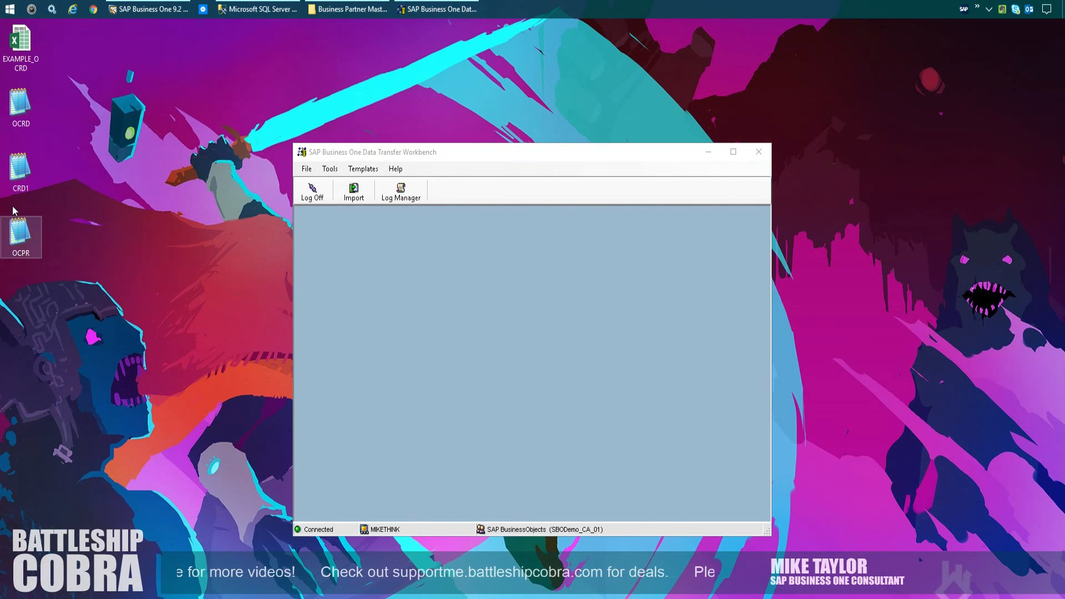
double_click(20, 102)
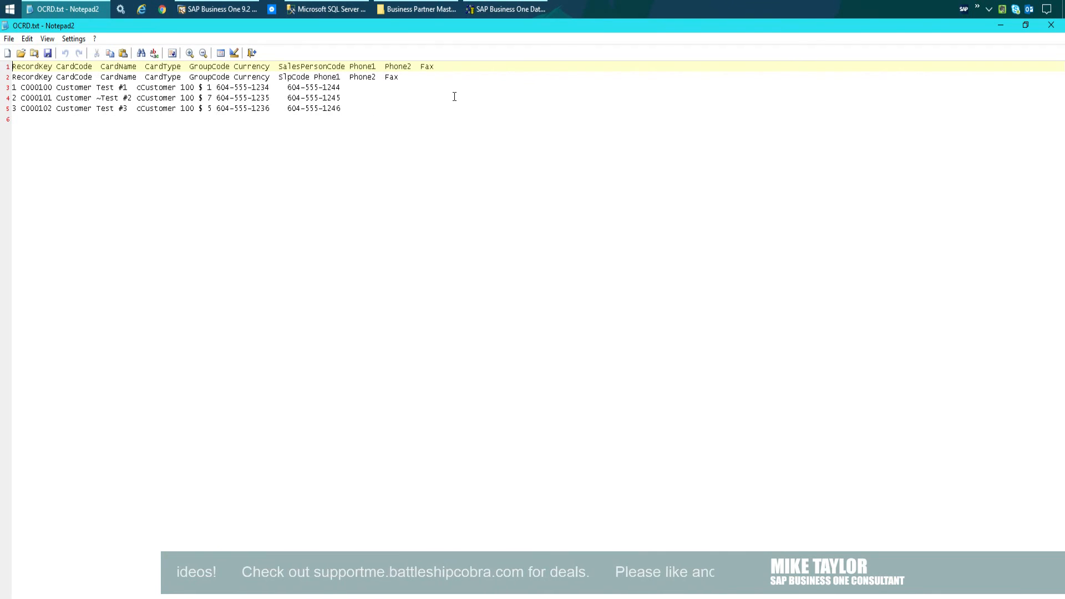
- Replace every tilde (~) in OCRD.txt with a comma and save the file
key(ctrl+h)
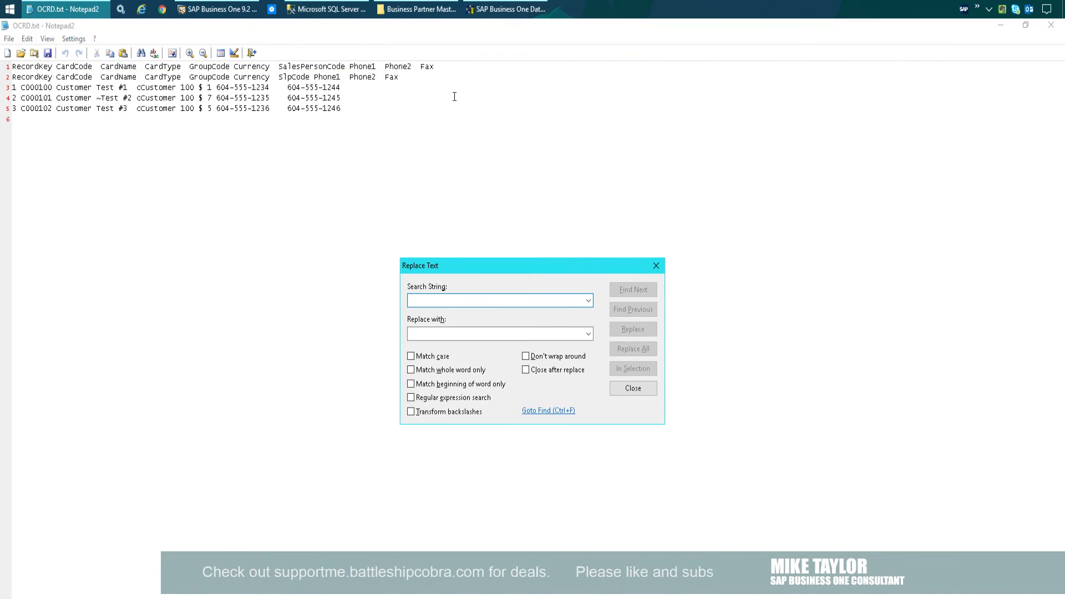
text(~)
key(Tab)
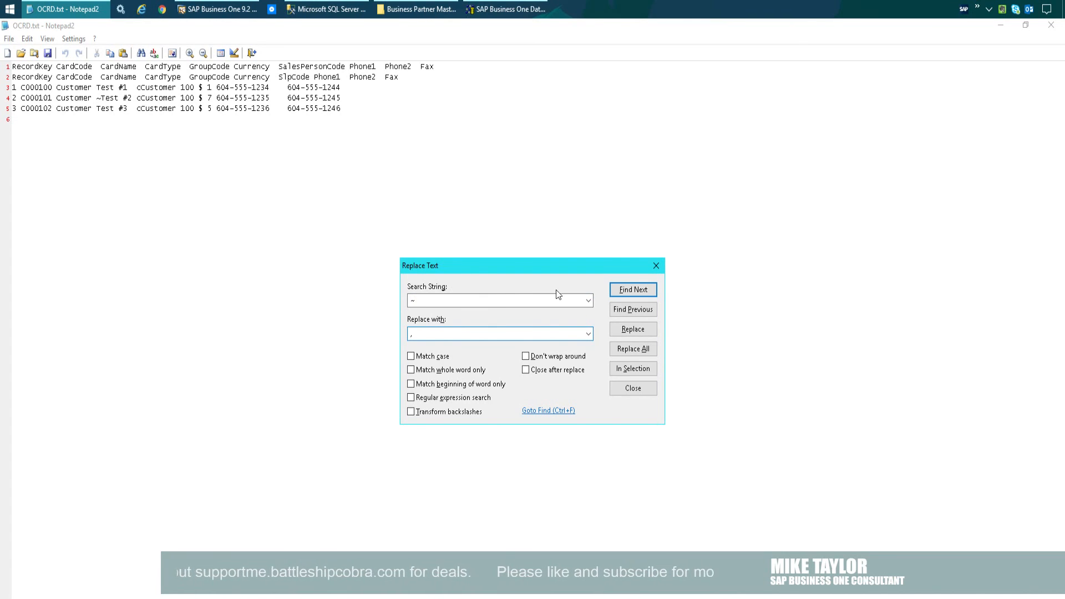
click(633, 348)
key(Escape)
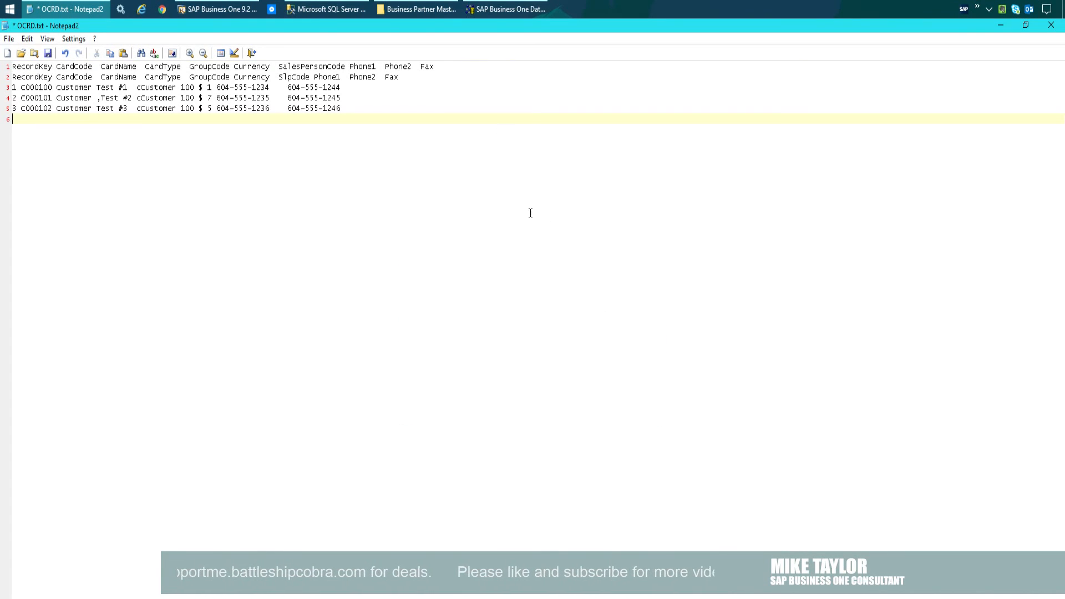
key(ctrl+s)
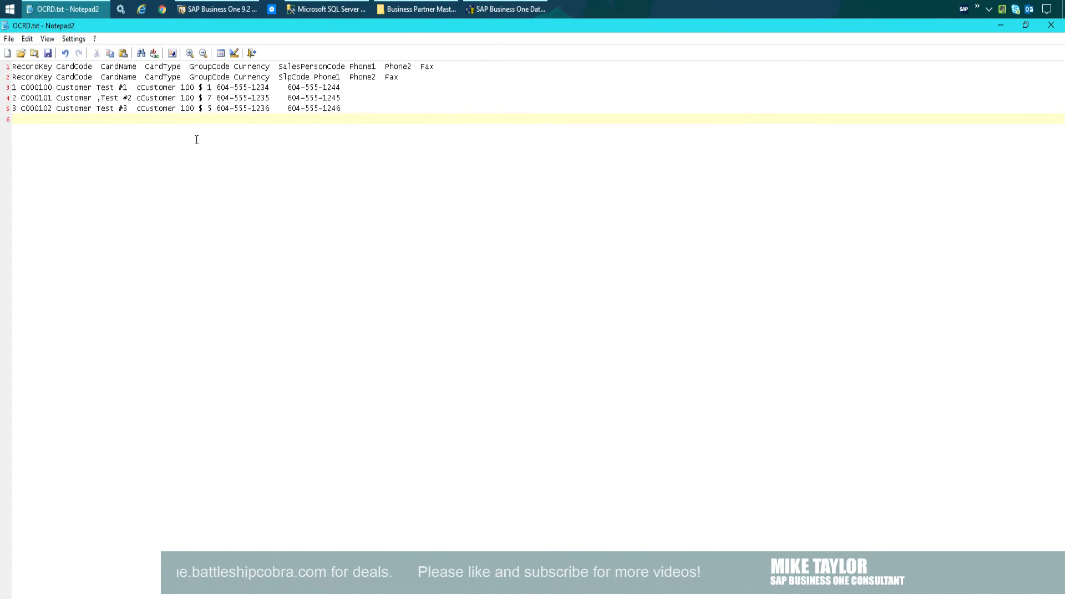
- Try enclosing the C000101 CardName in double quotes, and undo both added quotes
drag(57, 97, 128, 94)
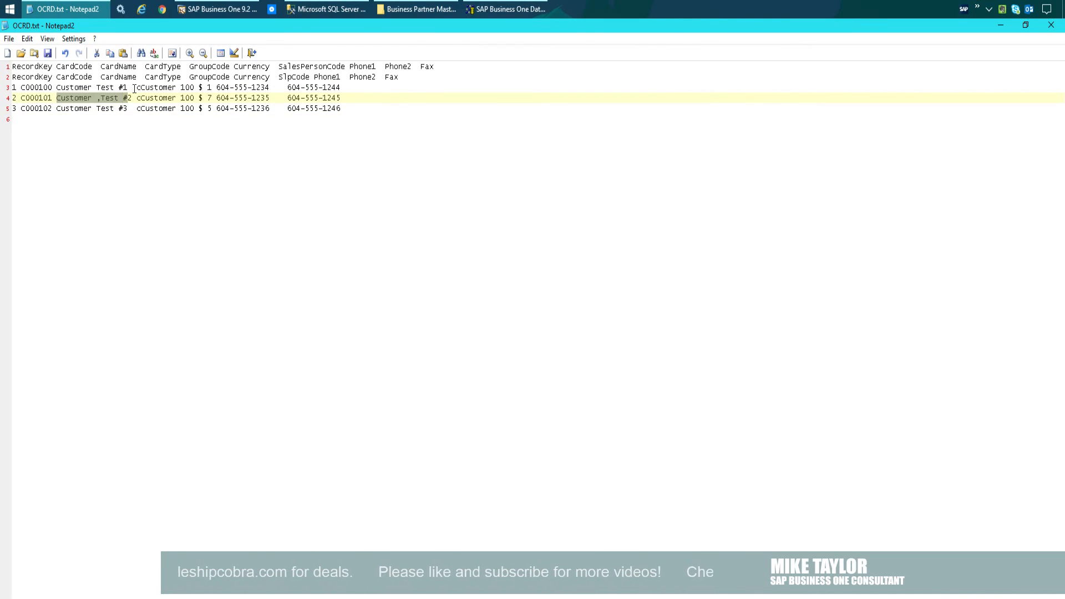
click(134, 94)
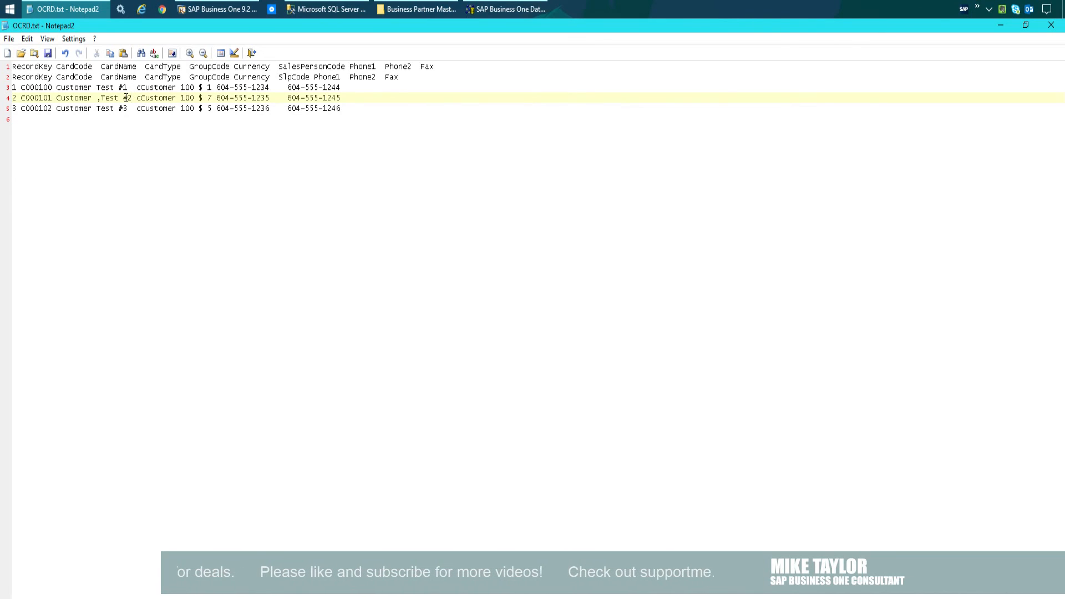
text(")
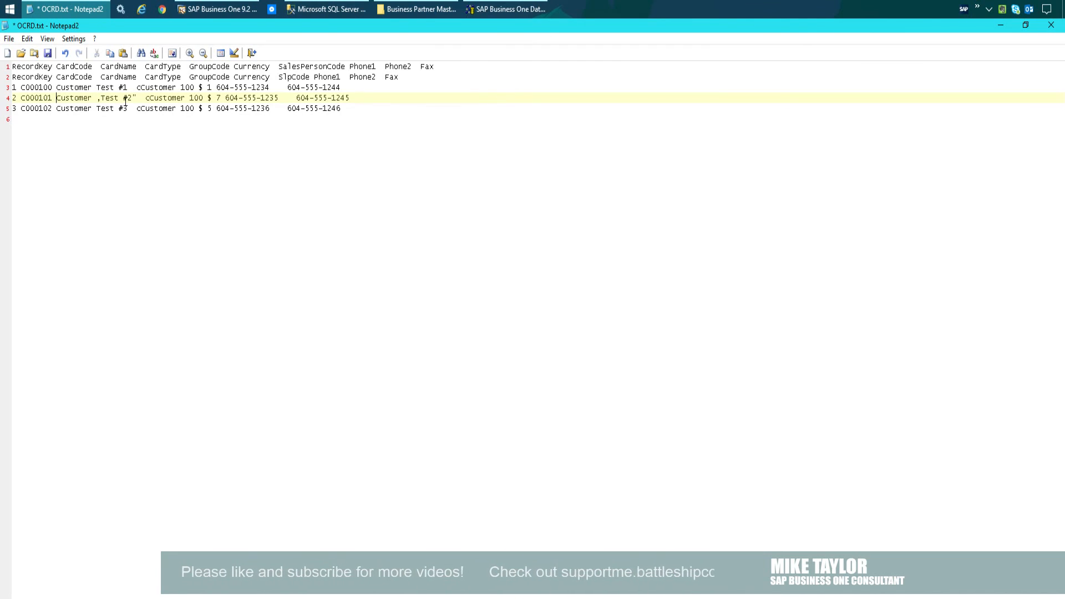
text(")
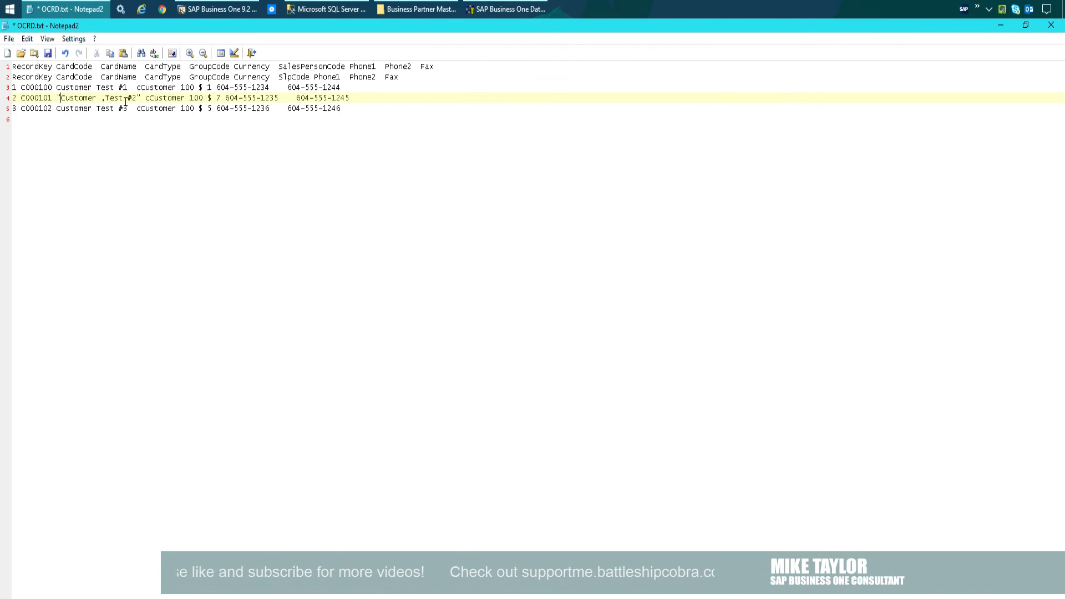
key(ctrl+z)
key(ctrl+z)
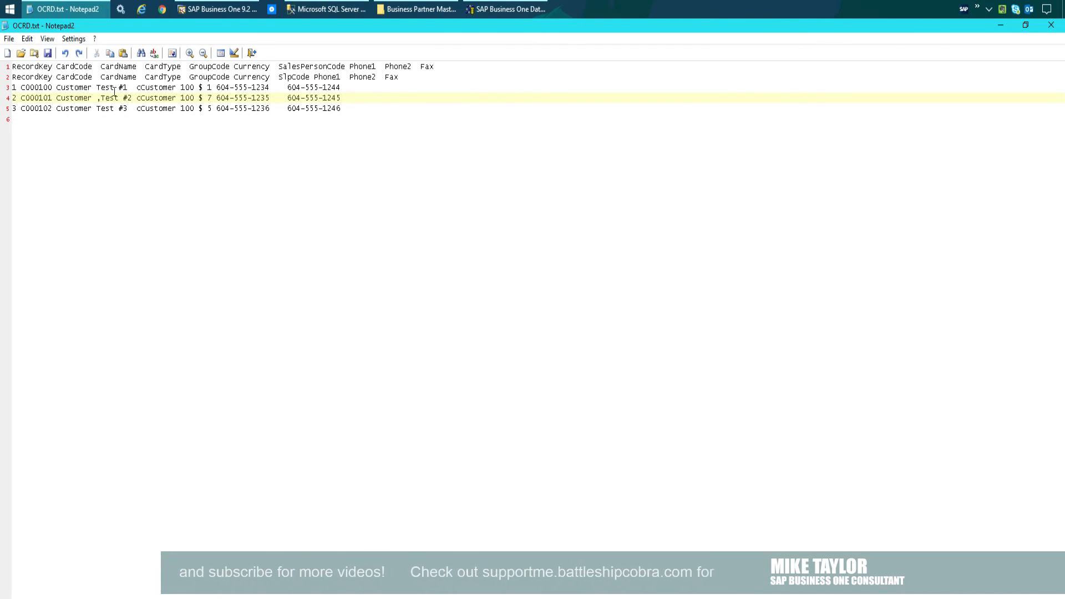
- Delete the comma from the C000101 CardName in OCRD.txt so it reads Customer Test #2, and save and close the file
drag(97, 97, 106, 98)
click(138, 150)
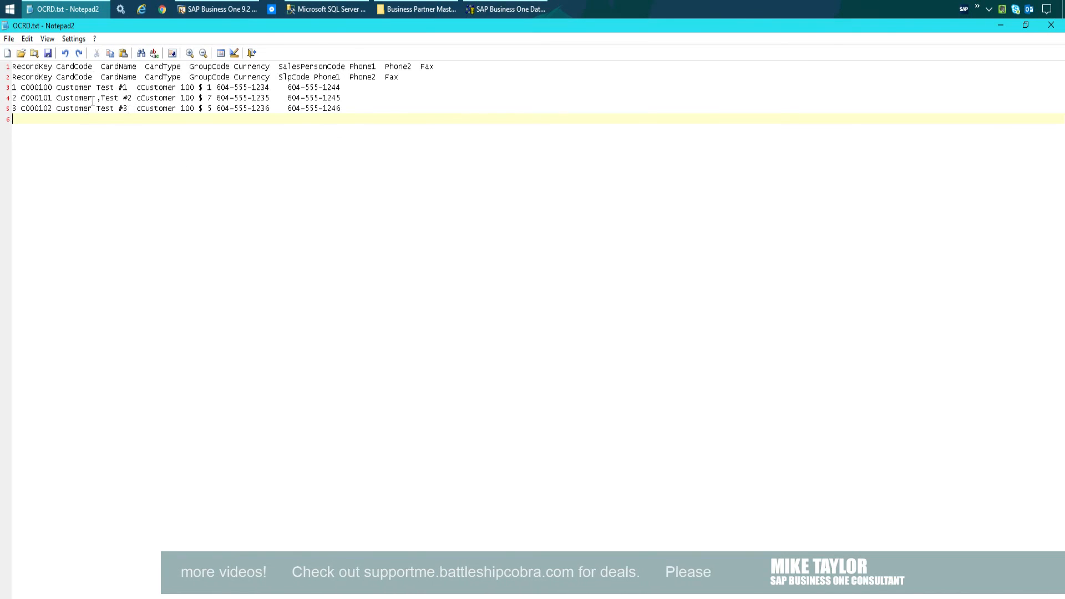
click(100, 97)
key(BackSpace)
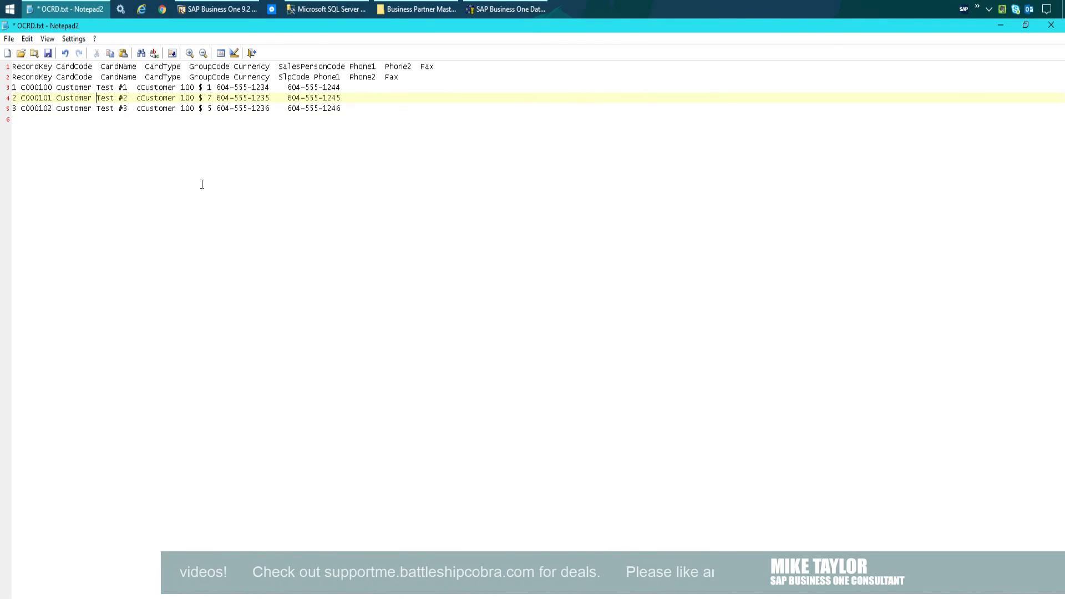
key(ctrl+s)
click(1051, 26)
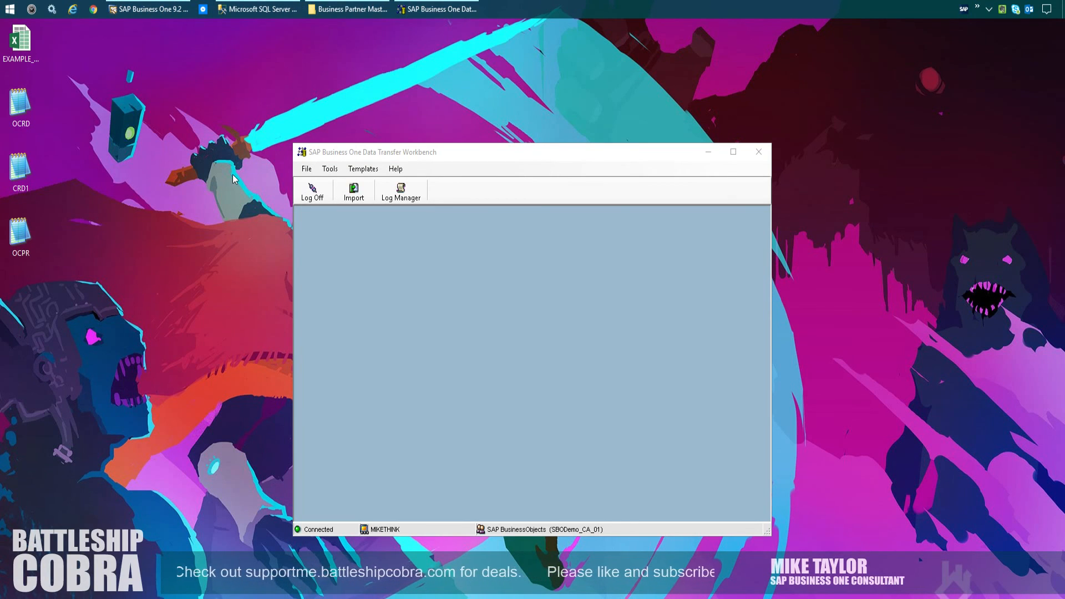
- Switch to SAP Business One, open the Business Partner Master Data form and examine its Payment Terms and General fields
click(150, 9)
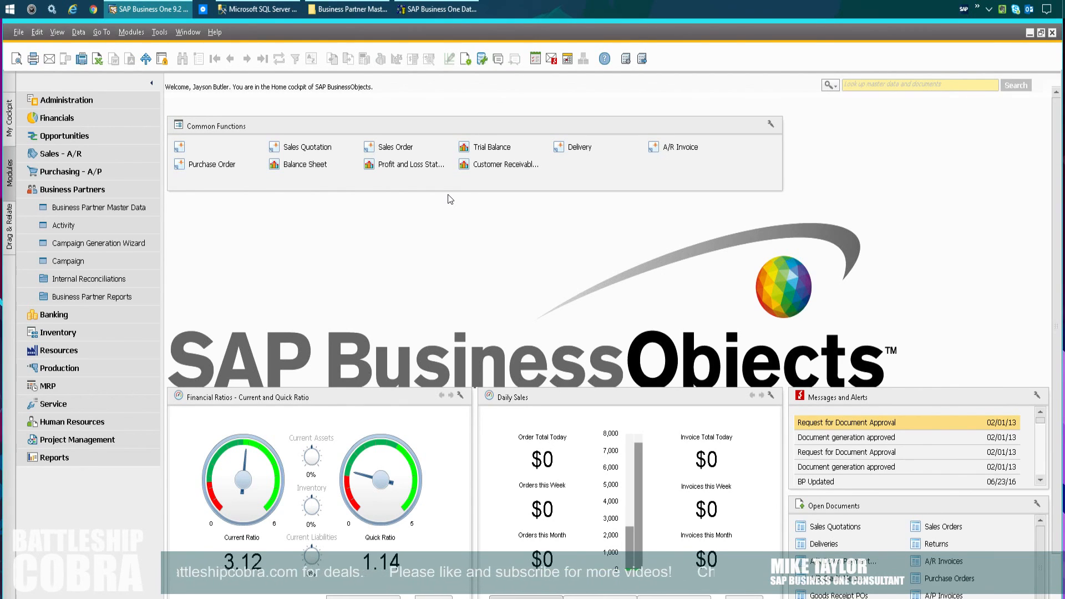
click(93, 207)
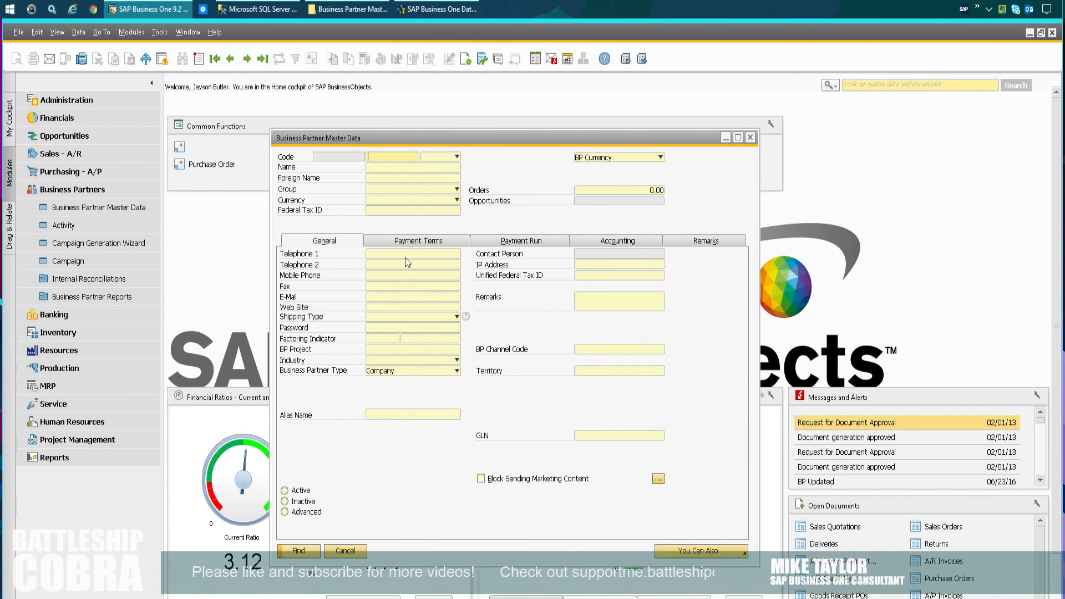
double_click(461, 24)
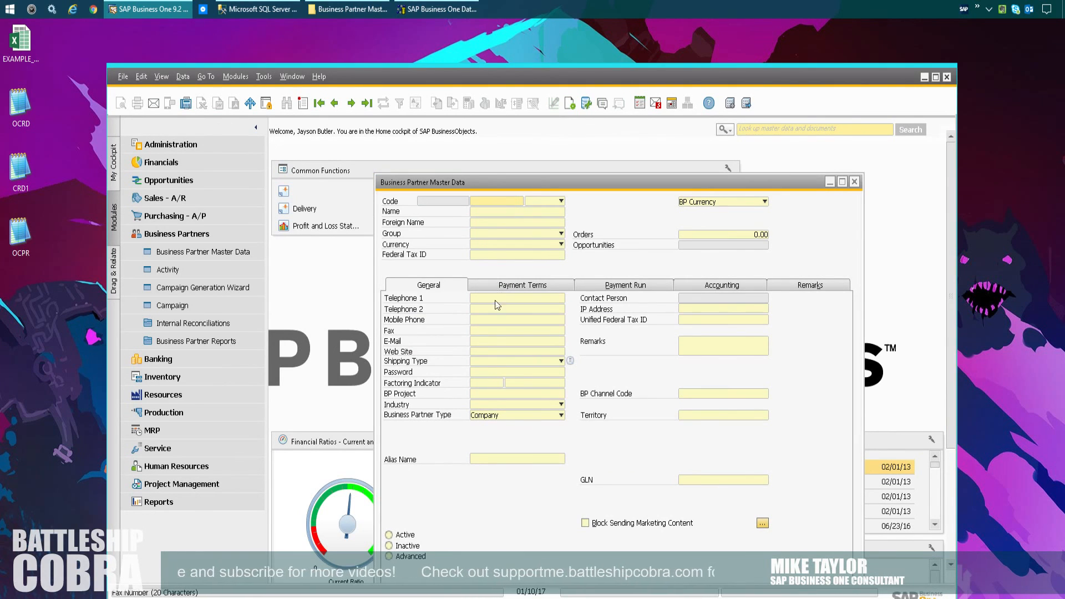
click(498, 284)
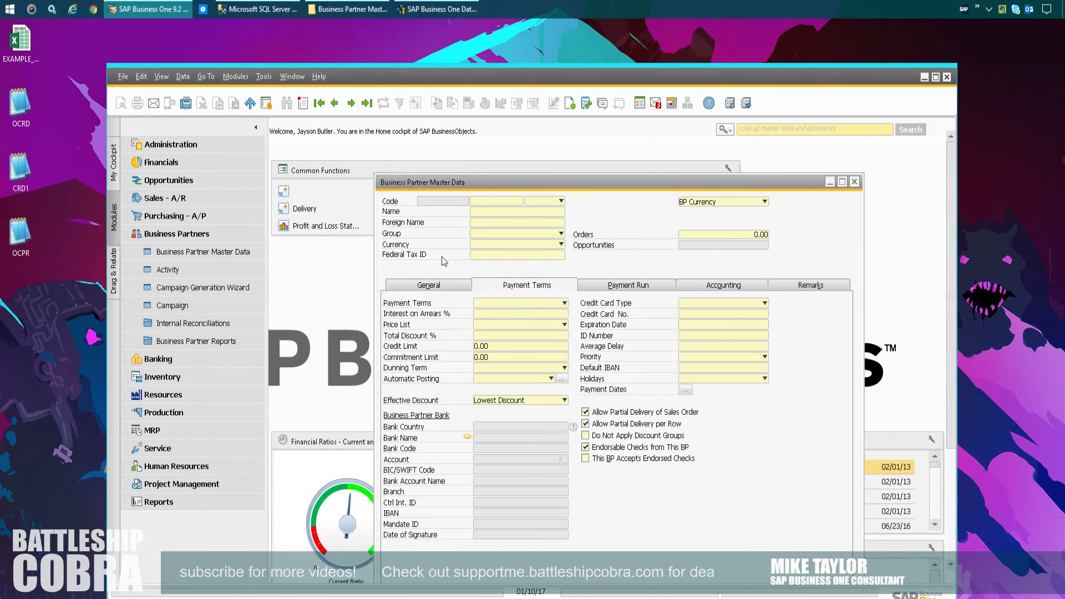
click(440, 285)
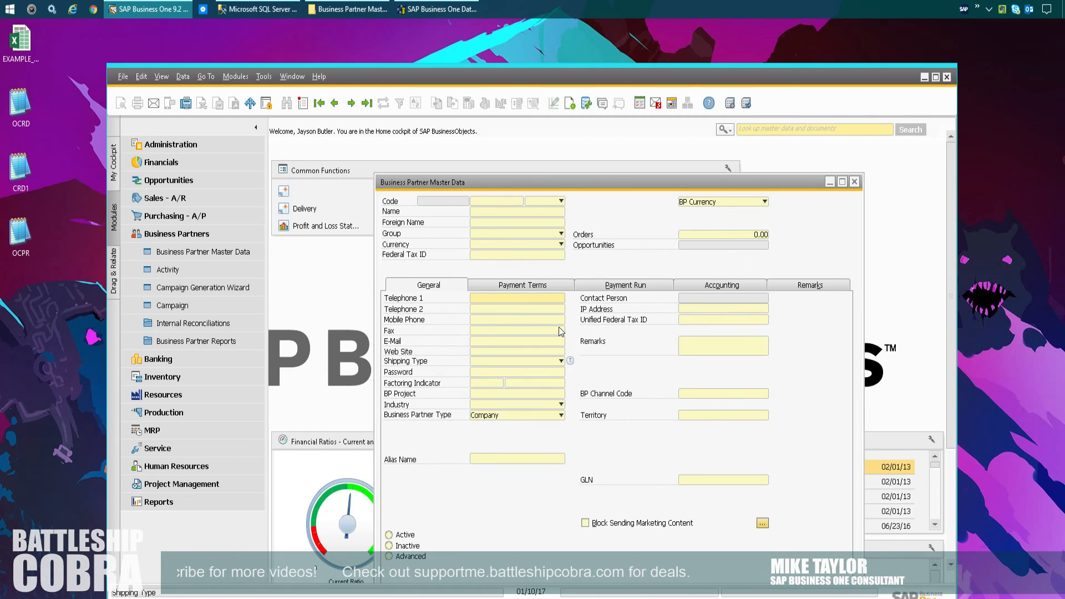
- Open the OCRD - BusinessPartners template from the Business Partner Master Data templates folder in Excel
click(347, 9)
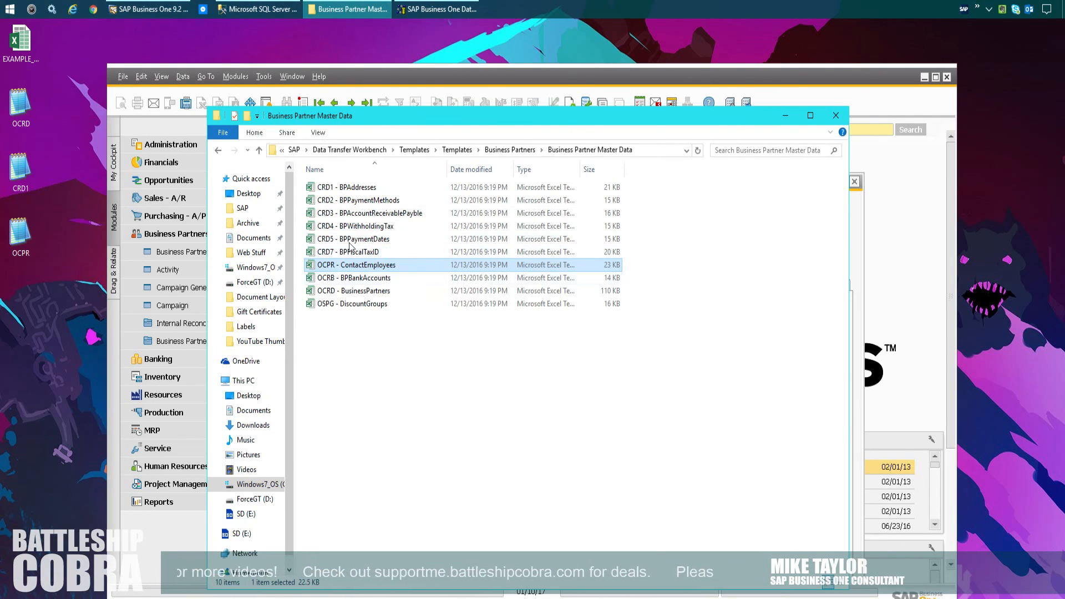
double_click(378, 290)
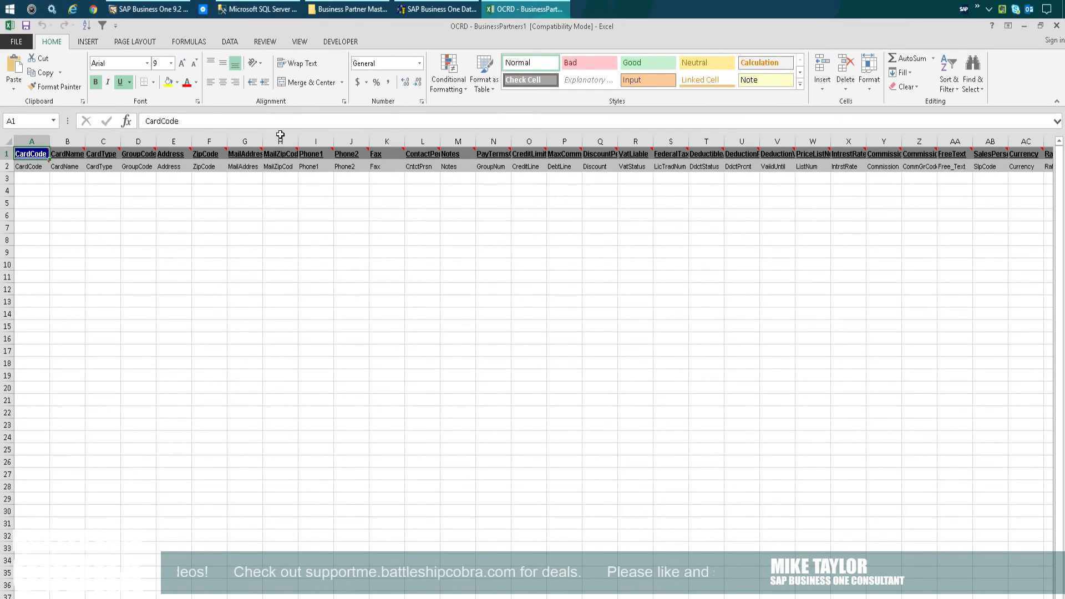
- Widen the MailAddress column to roughly twice its width in the BusinessPartners template
click(278, 152)
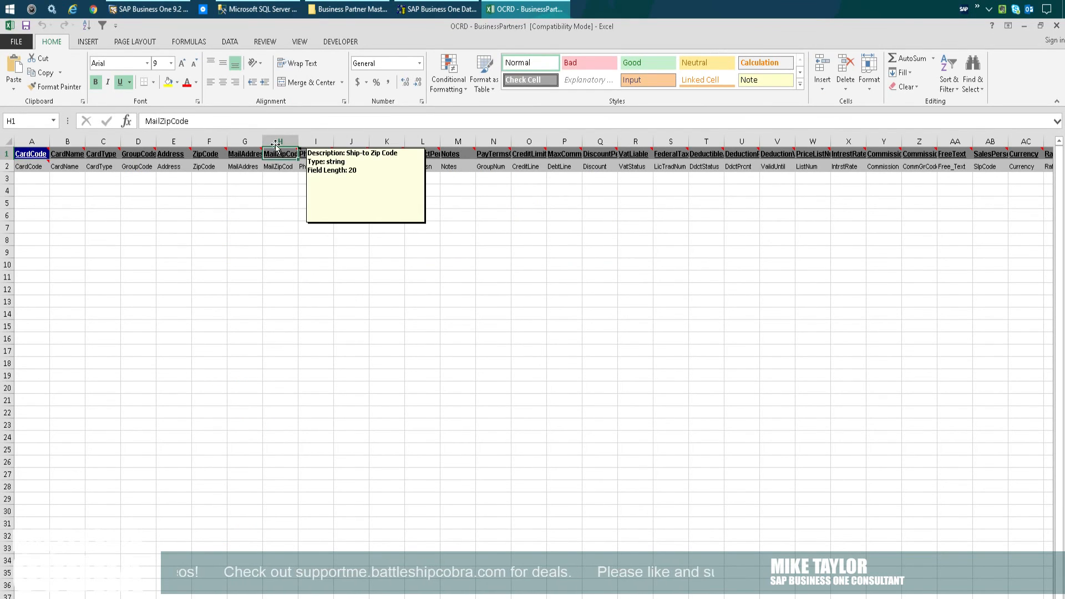
click(244, 153)
drag(263, 141, 306, 141)
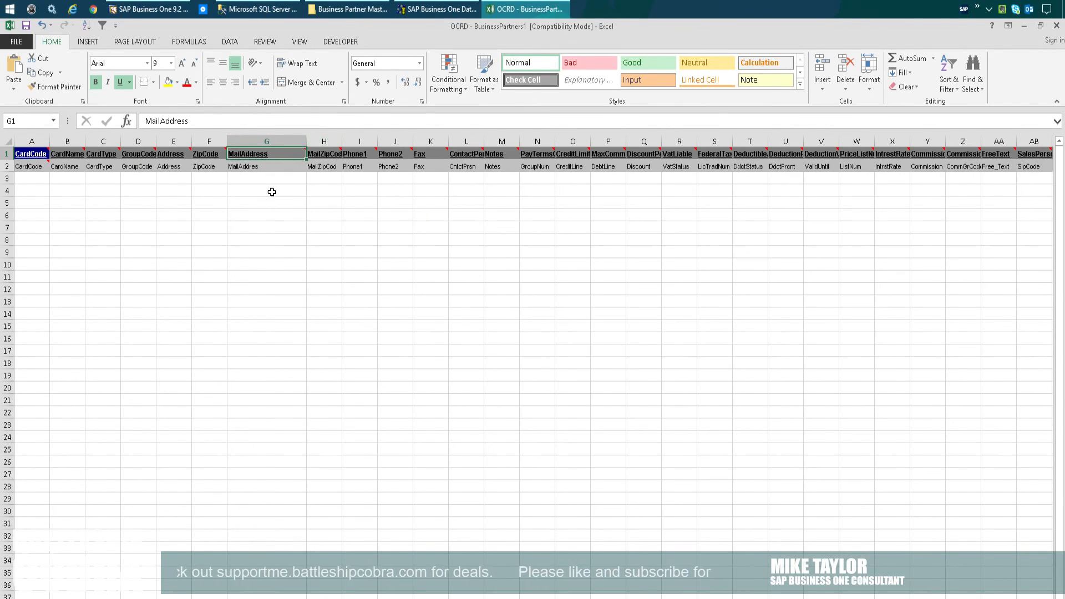
- Enter the formula =LEN(G3) in cell H3 to count the characters of the MailAddress value
click(325, 179)
text(=LEN)
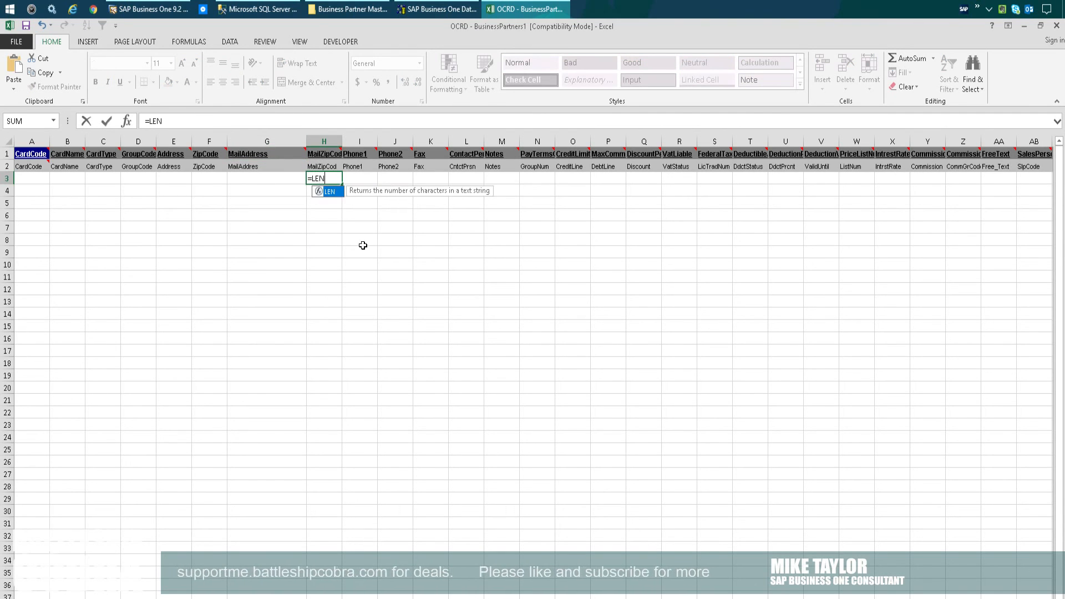
text((G3)
key(Return)
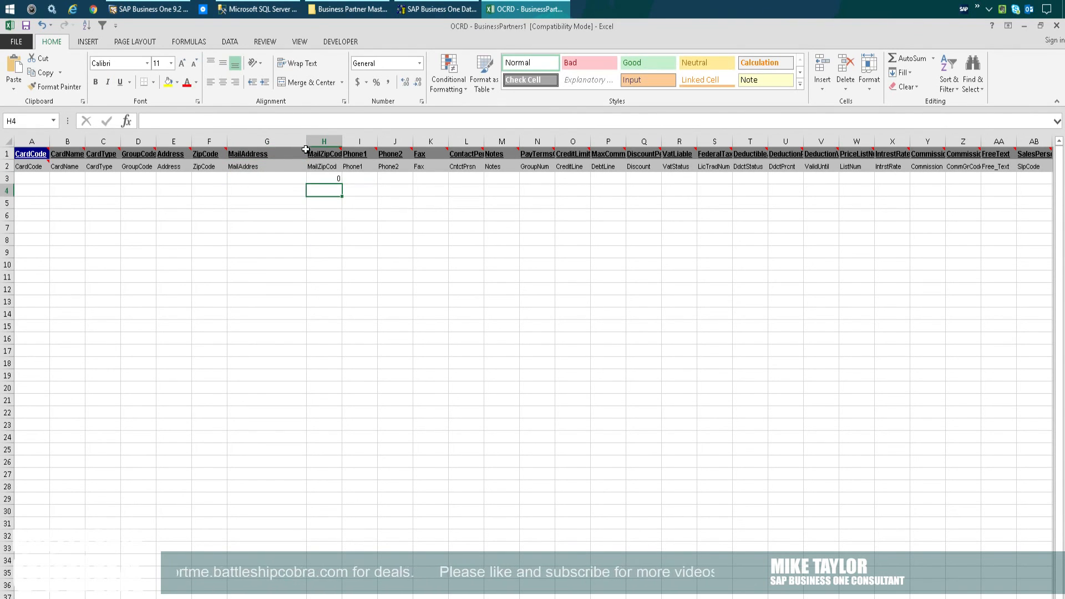
- Fill the LEN formula from H3 down through the rows of column H
click(329, 175)
drag(341, 180, 323, 598)
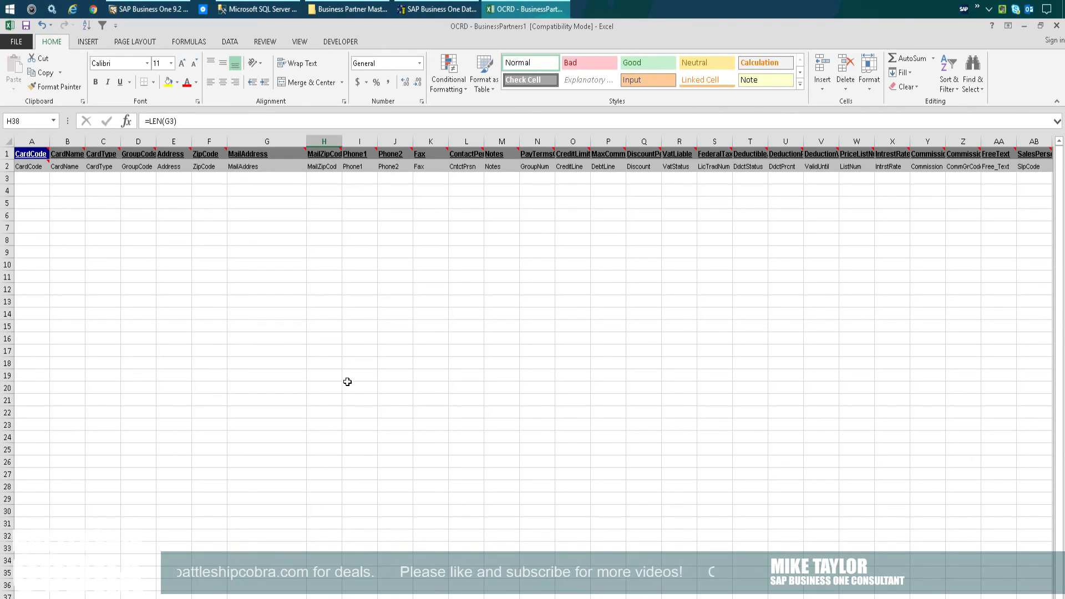
key(ctrl+z)
drag(324, 178, 319, 508)
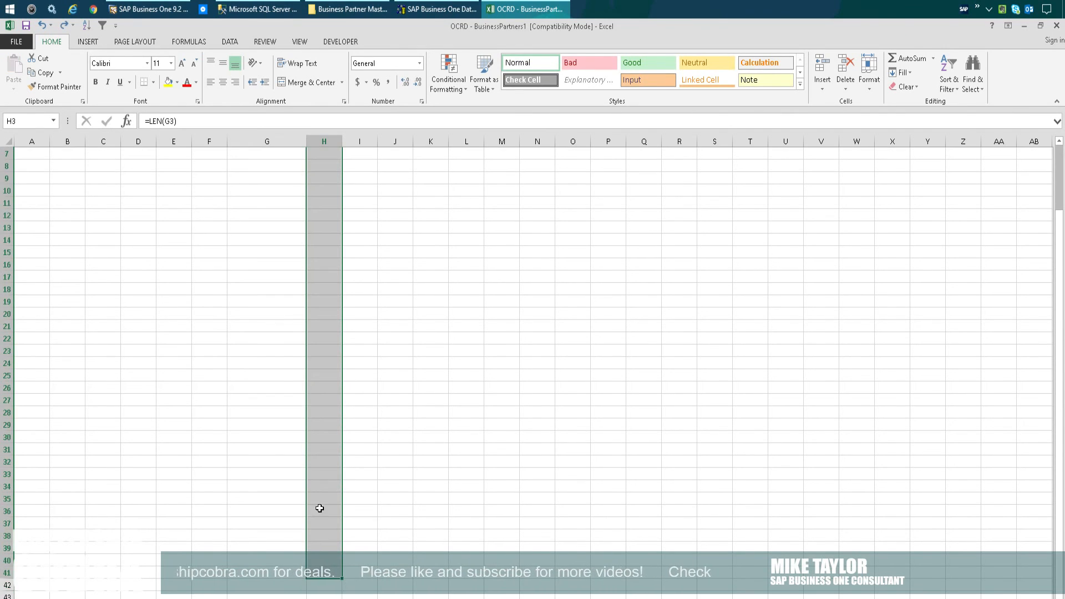
key(ctrl+d)
- Apply a filter to column H and accept its value list with all values selected
click(324, 141)
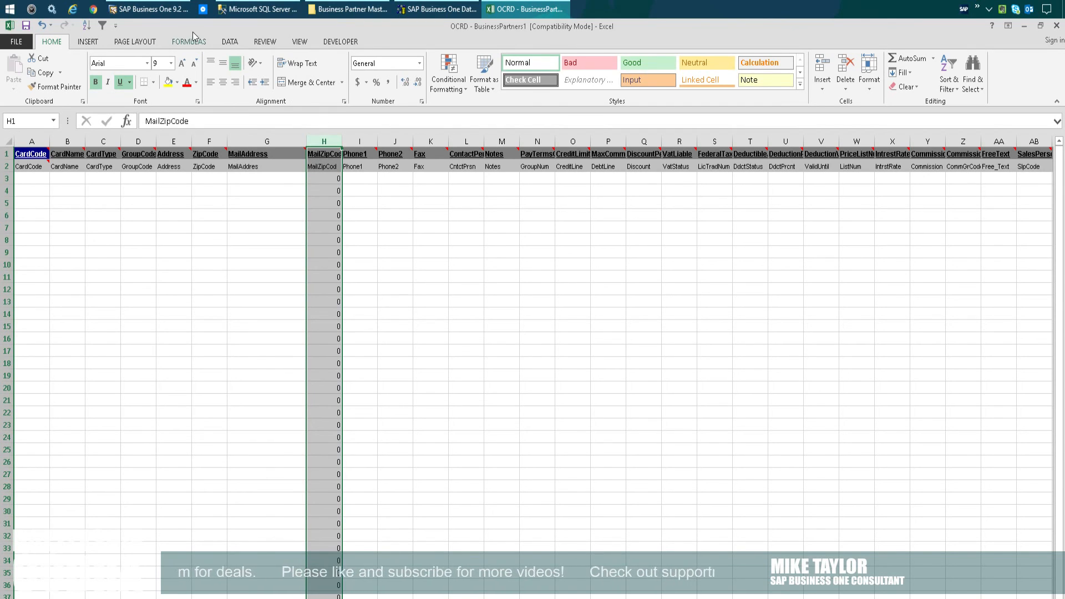
click(102, 25)
click(337, 154)
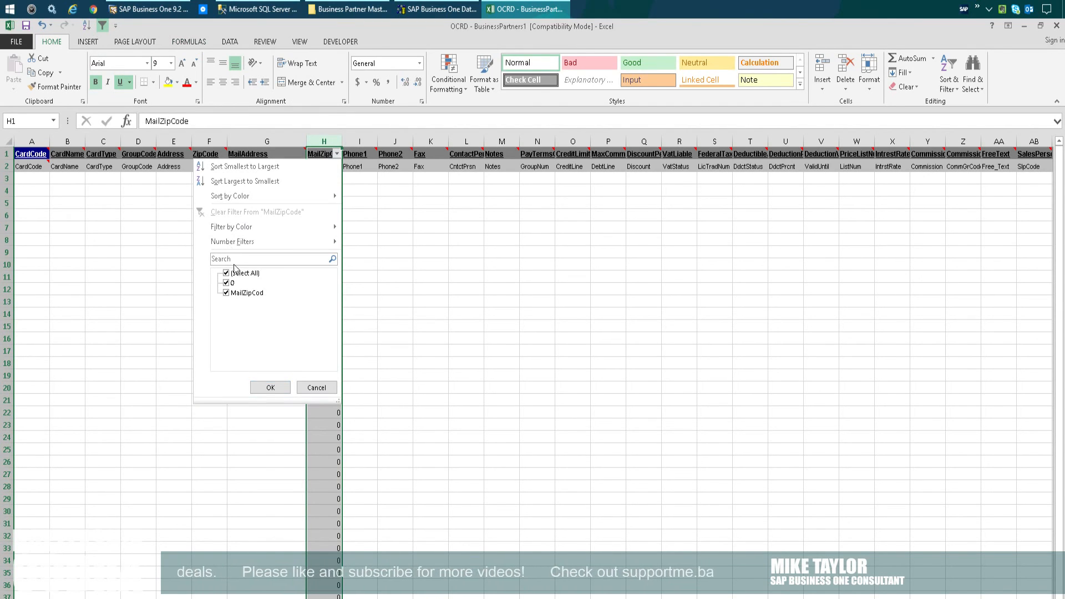
click(270, 387)
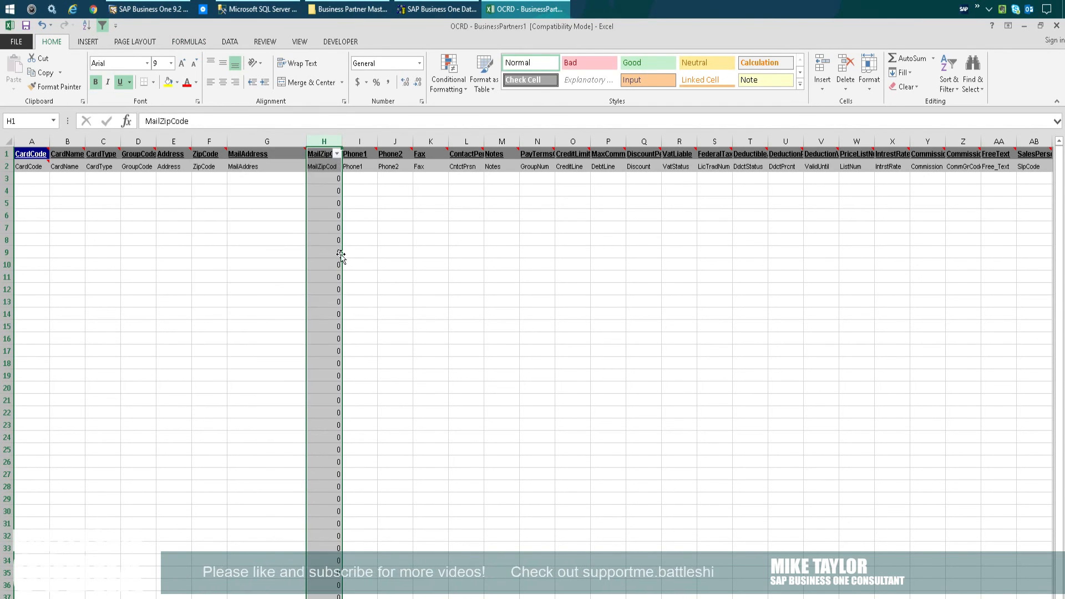
- Undo the column H filter, the filled formulas and the LEN entry in H3
right_click(334, 142)
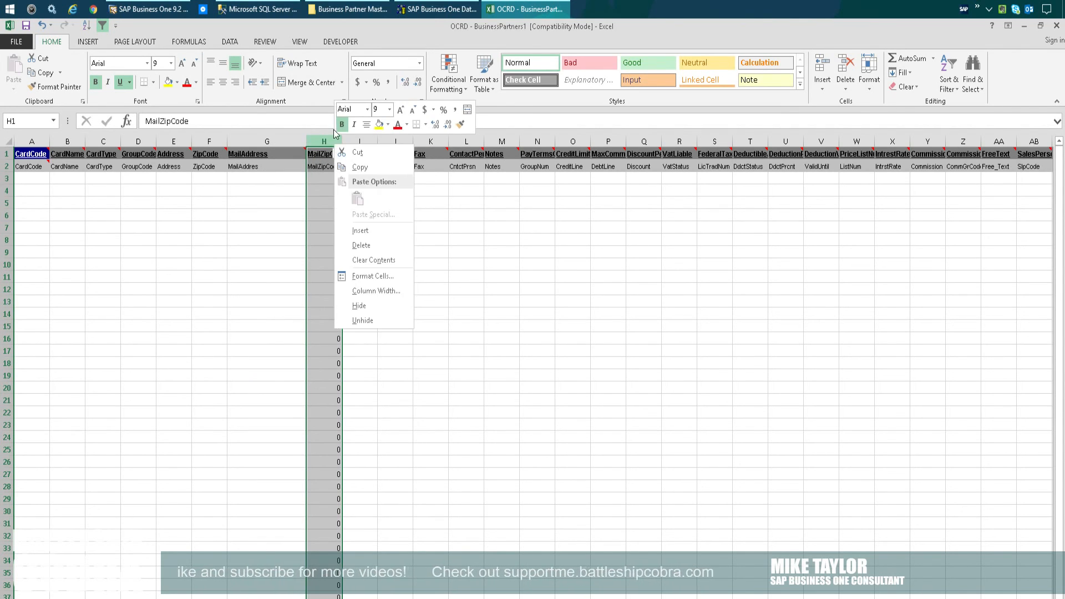
click(280, 218)
key(ctrl+z)
key(ctrl+z)
key(ctrl+z)
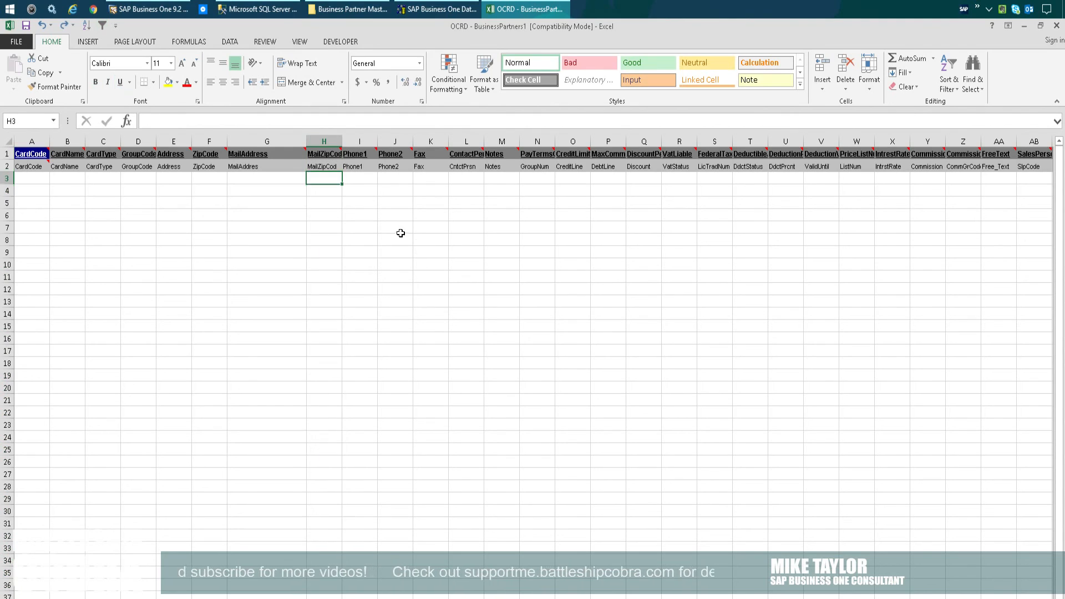
click(398, 250)
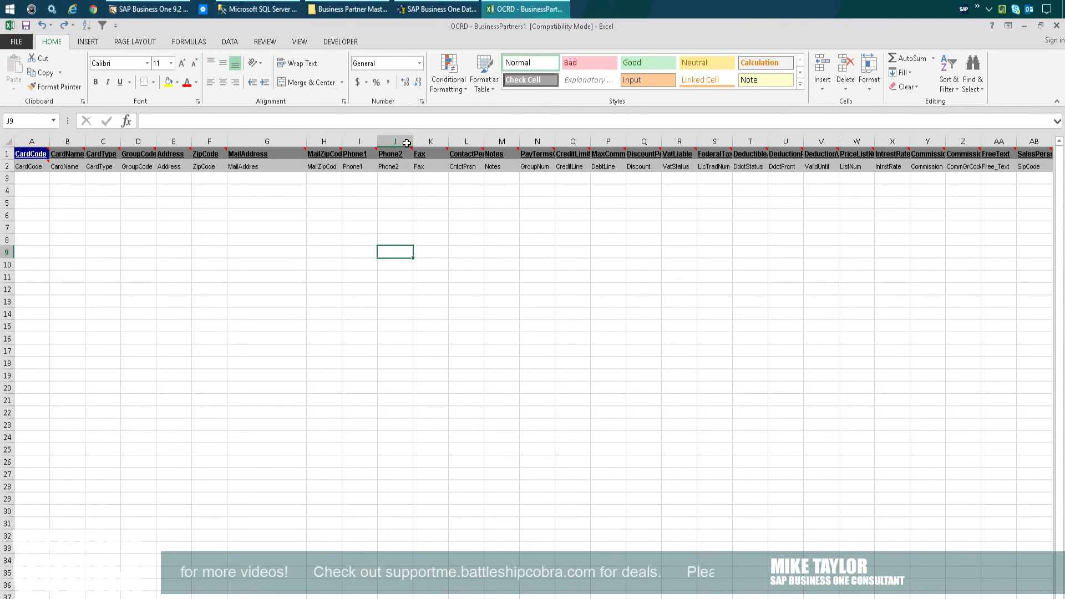
mouse_move(589, 137)
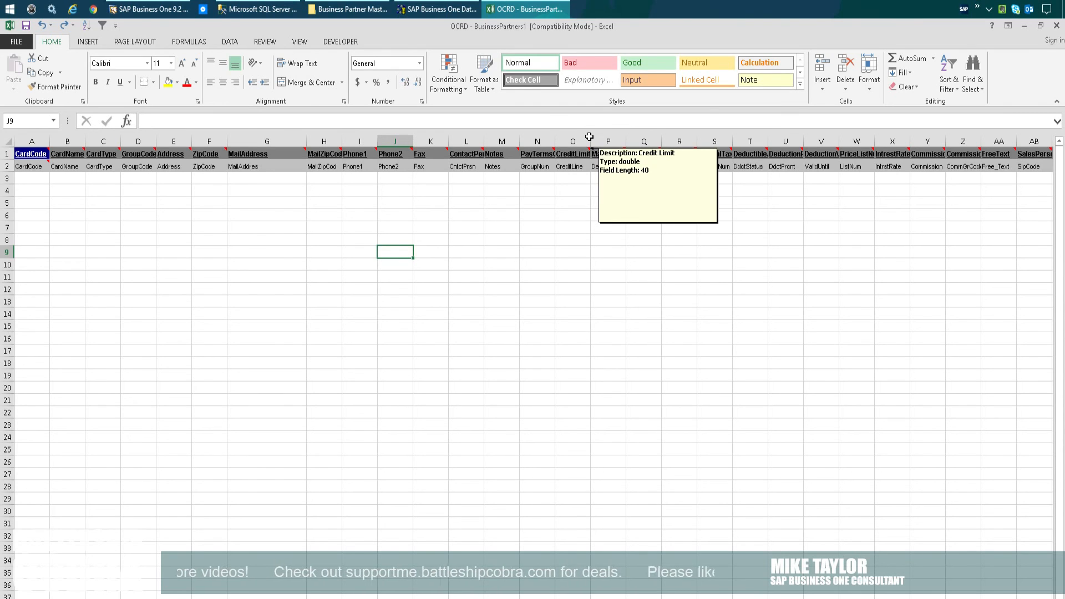
click(439, 9)
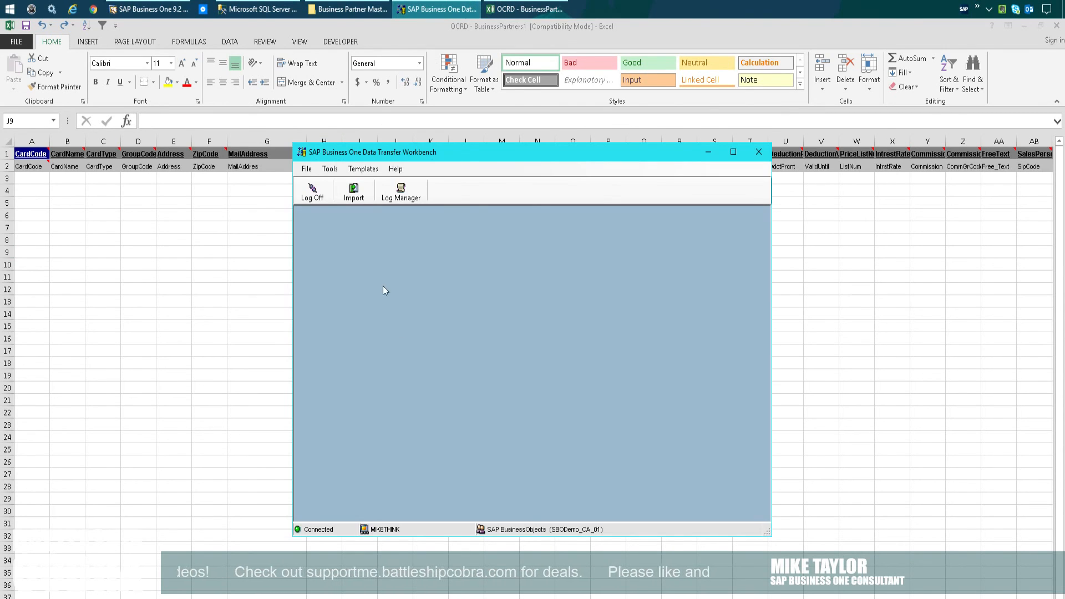
drag(459, 152, 438, 191)
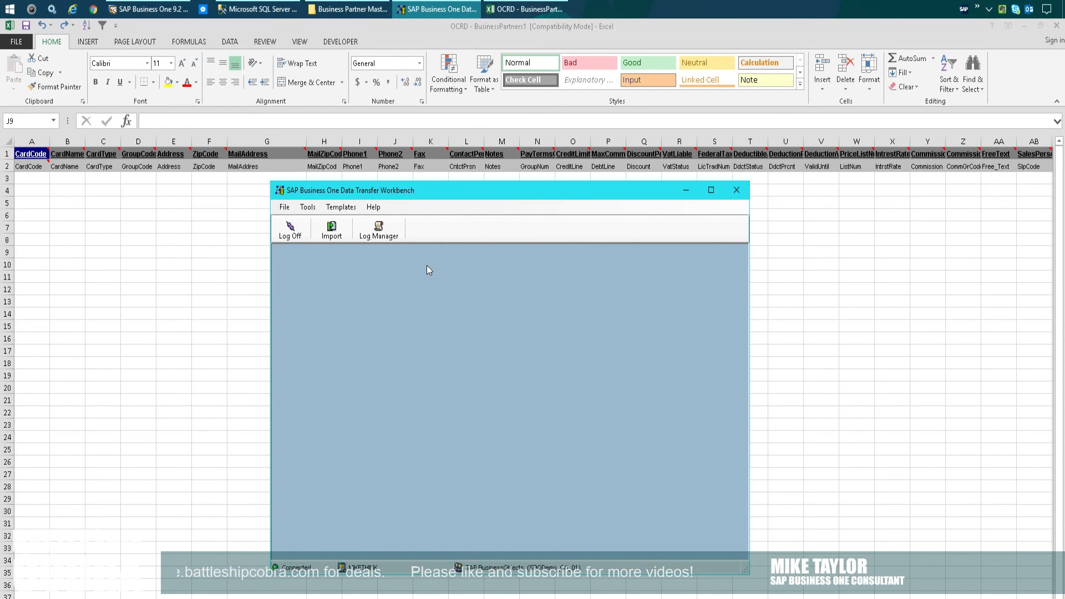
click(378, 229)
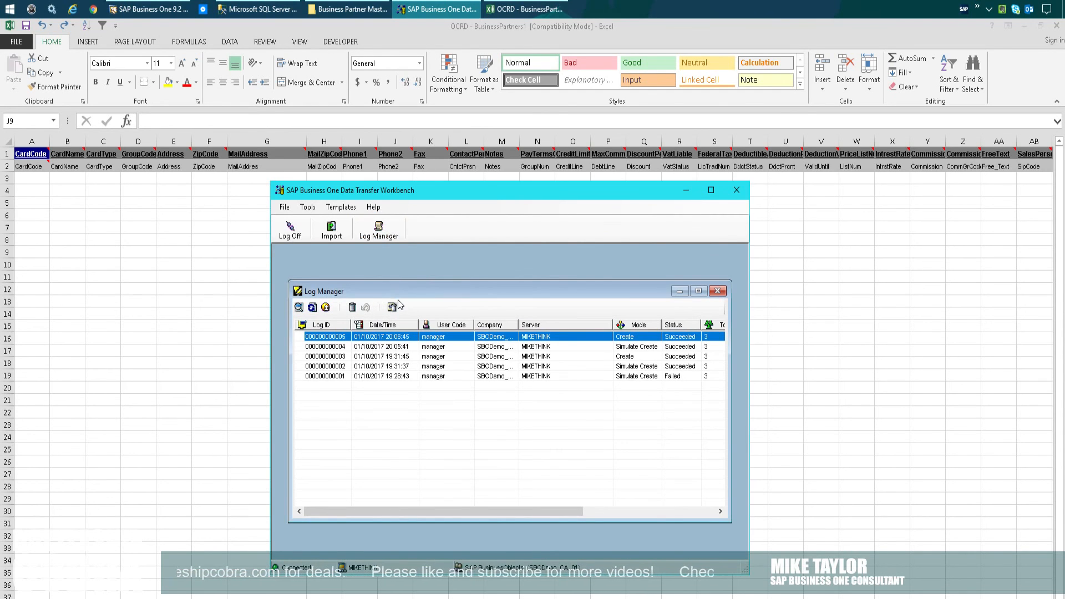
double_click(399, 376)
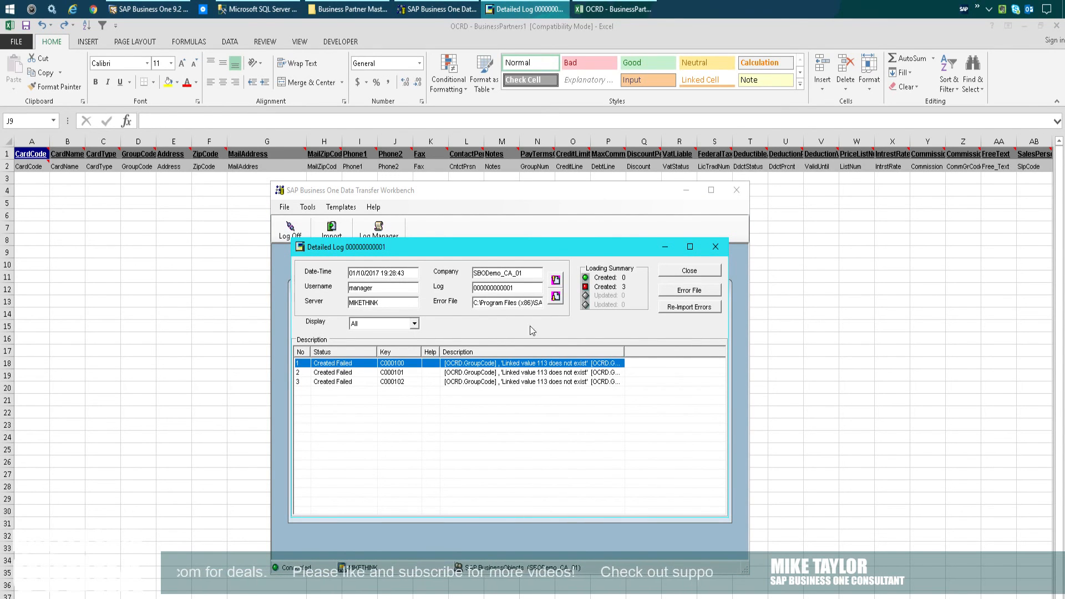
- Examine the error descriptions of the failed records with a wider Description column, and close the detailed log
key(Down)
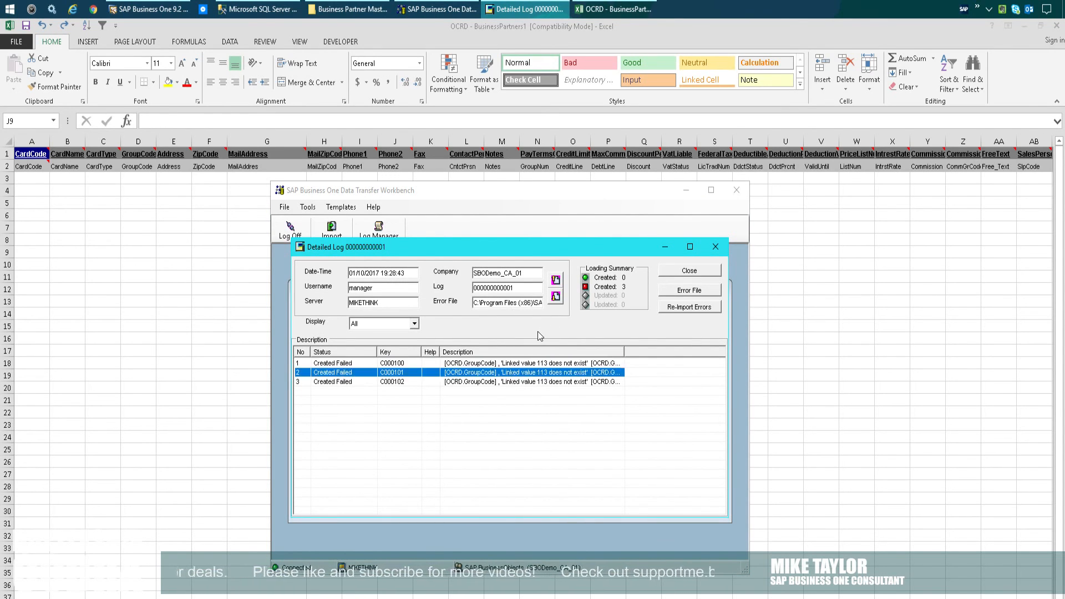
drag(650, 315, 669, 318)
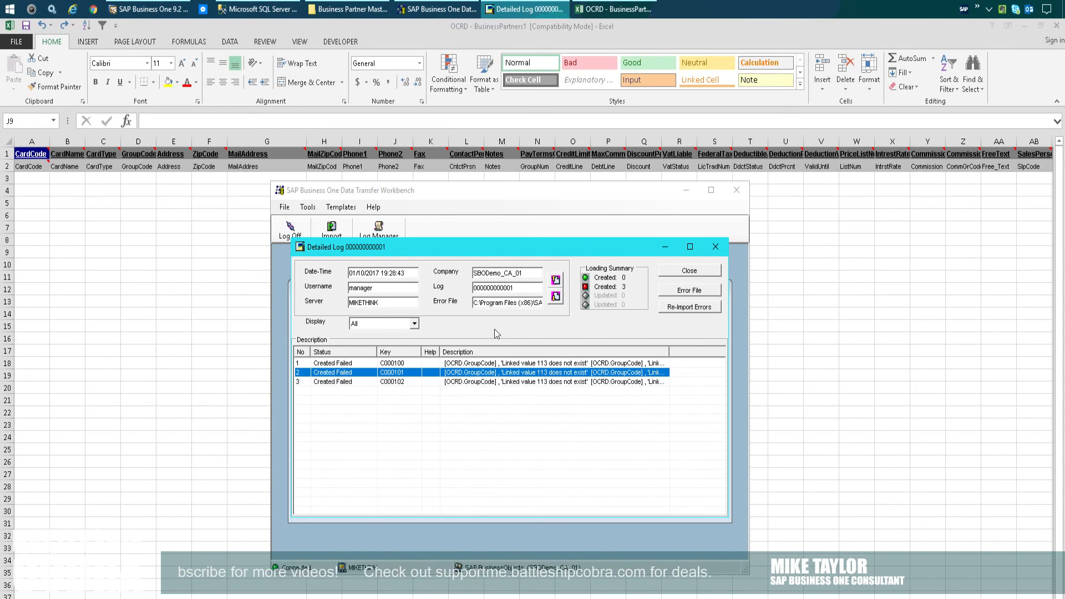
key(Down)
key(Up)
key(Up)
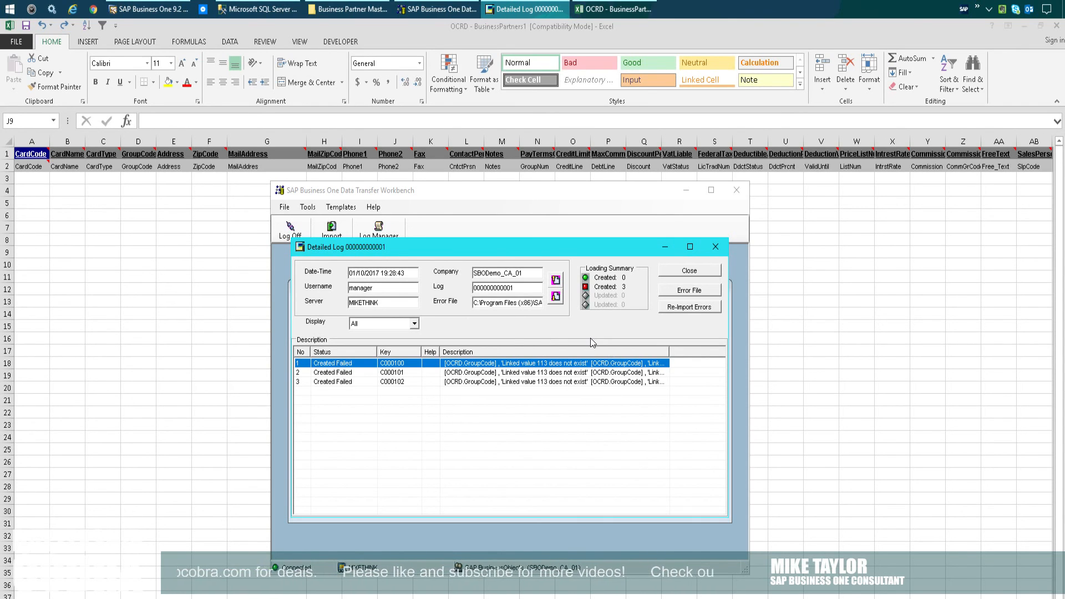
key(Down)
key(Down)
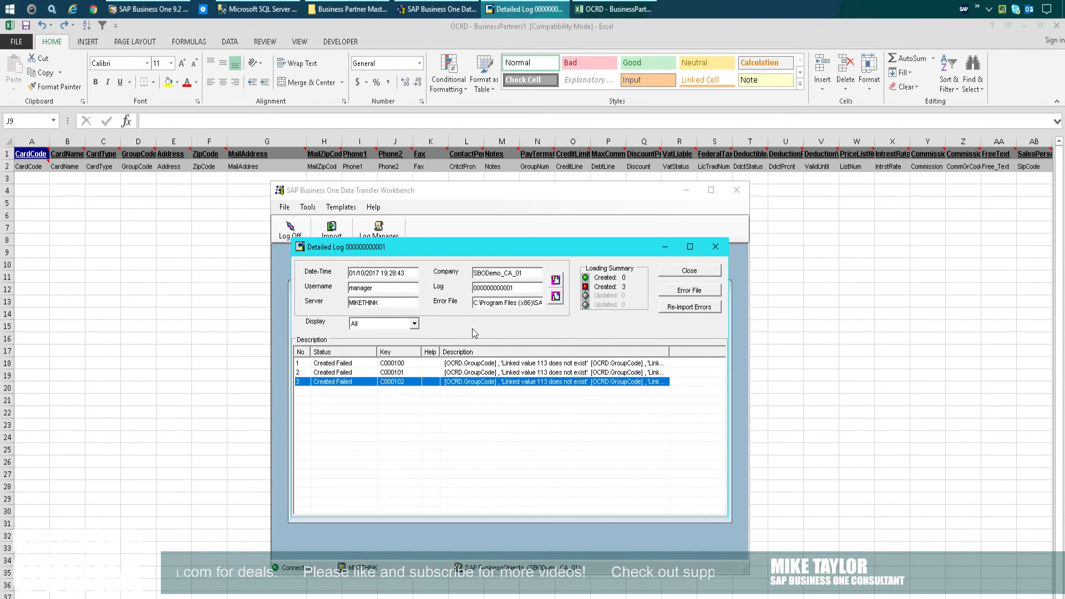
key(Up)
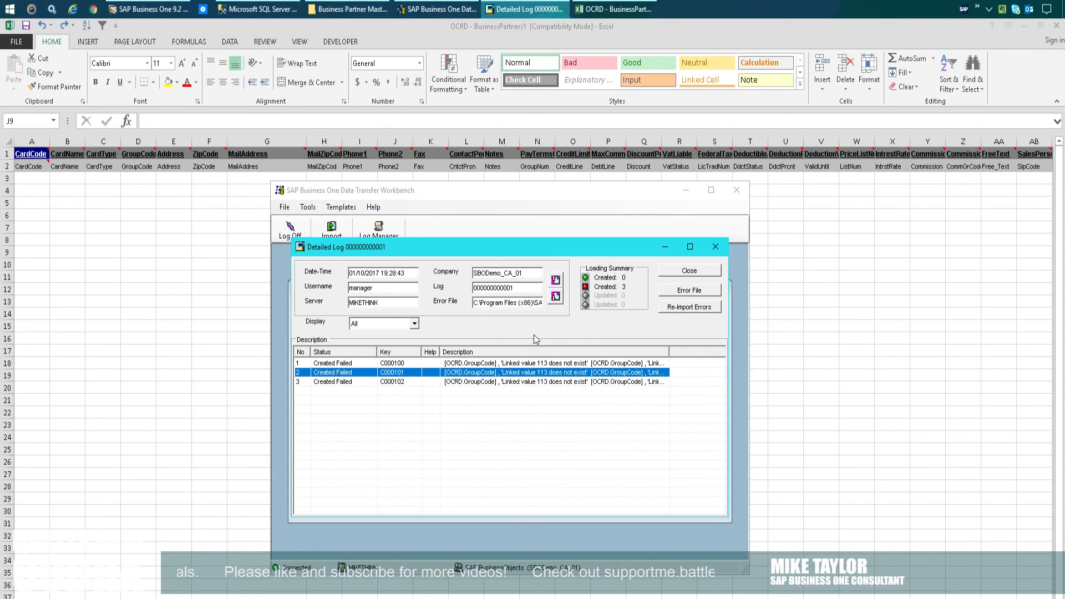
key(Down)
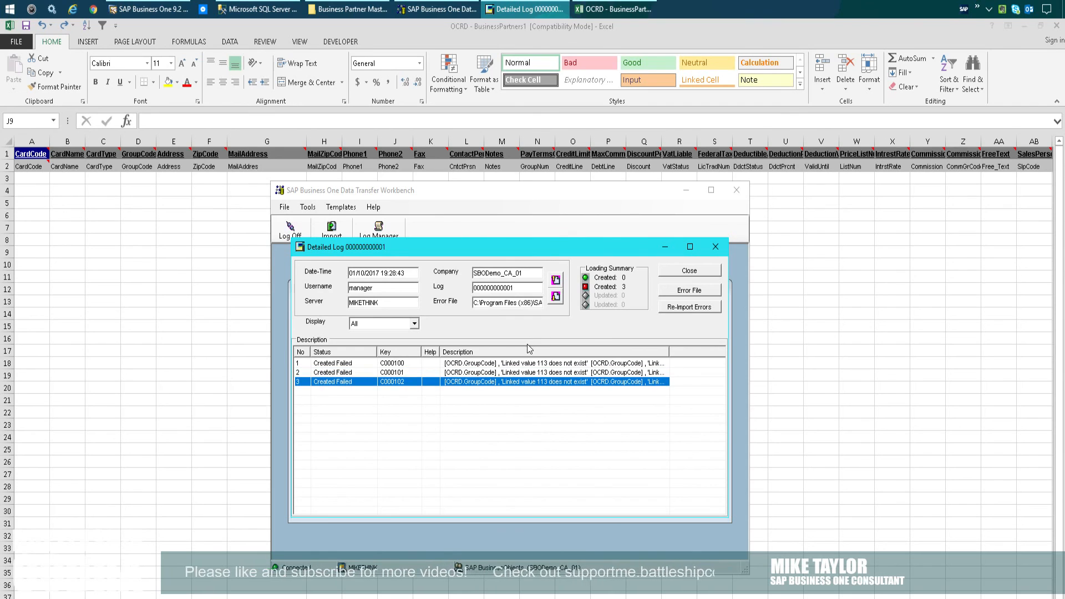
key(Up)
key(Up)
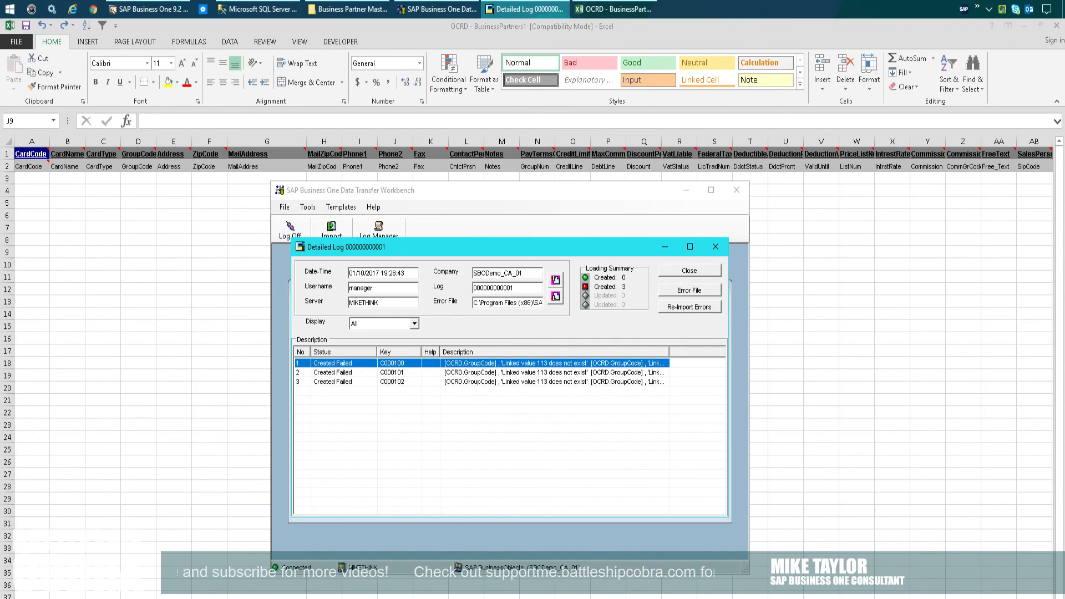
key(Down)
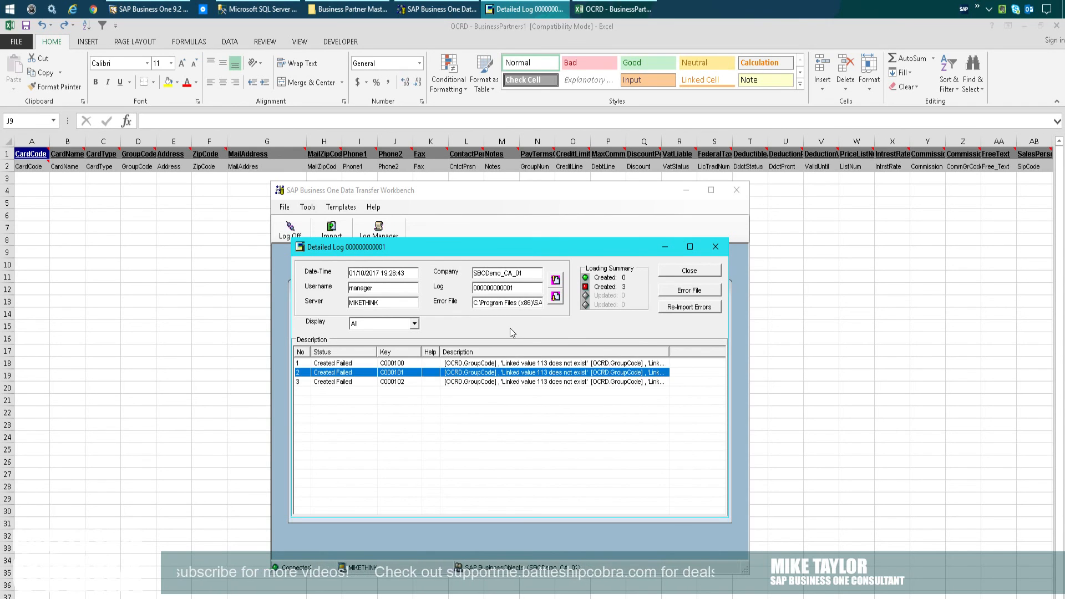
key(Up)
click(677, 271)
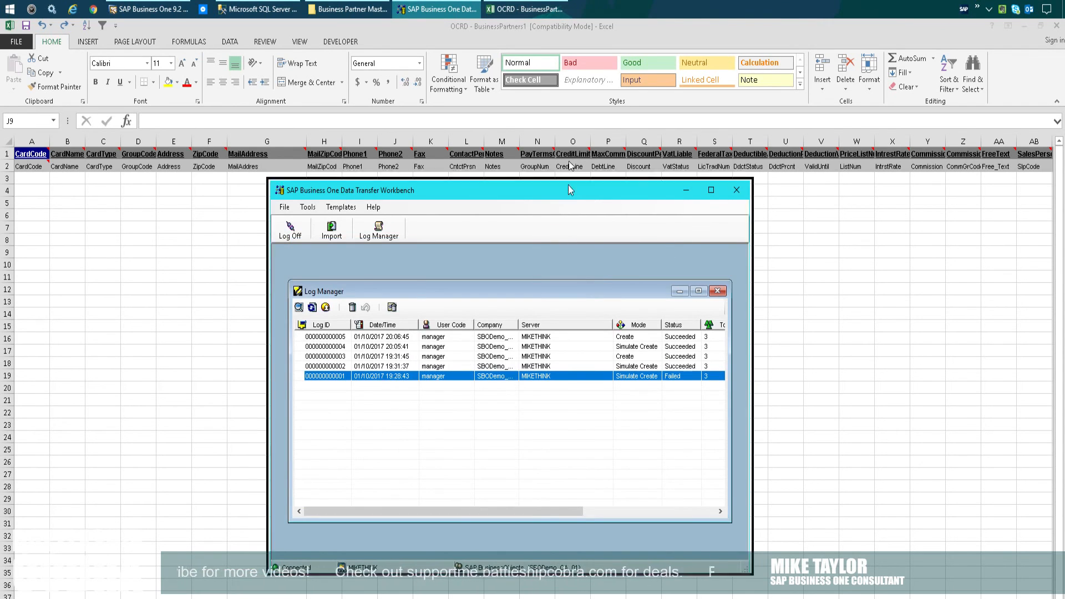
drag(568, 186, 571, 83)
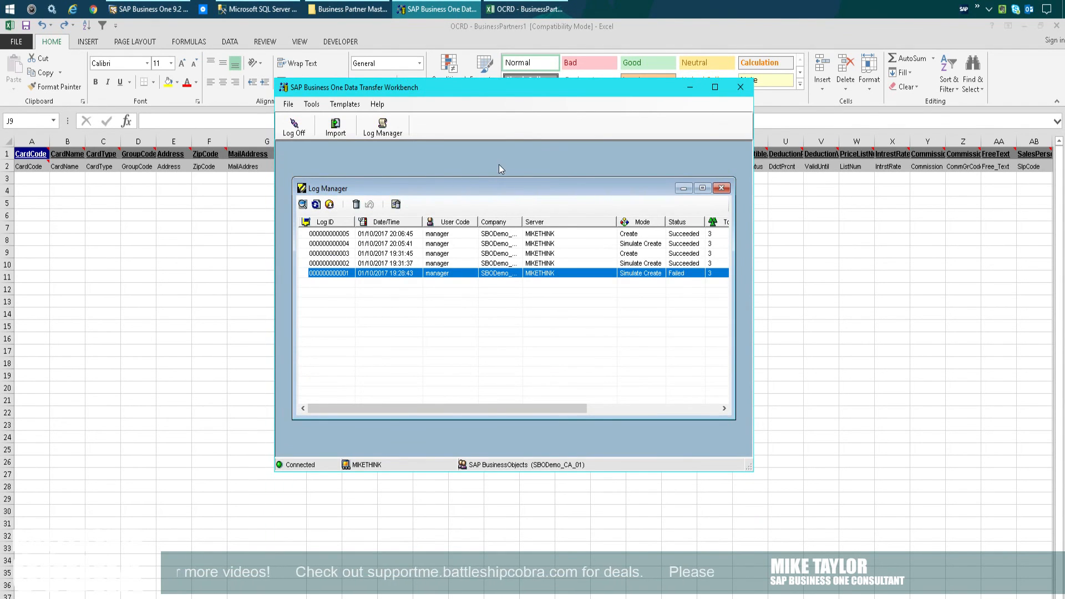